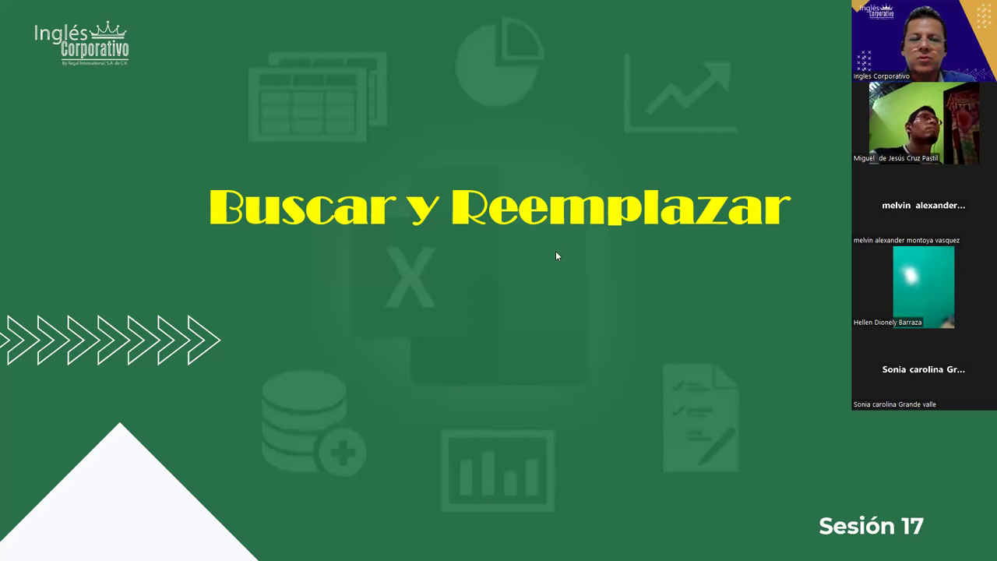
- Advance past the Buscar y Reemplazar title slide to reach the Excel sales worksheet
{"action": "key", "text": "Right"}
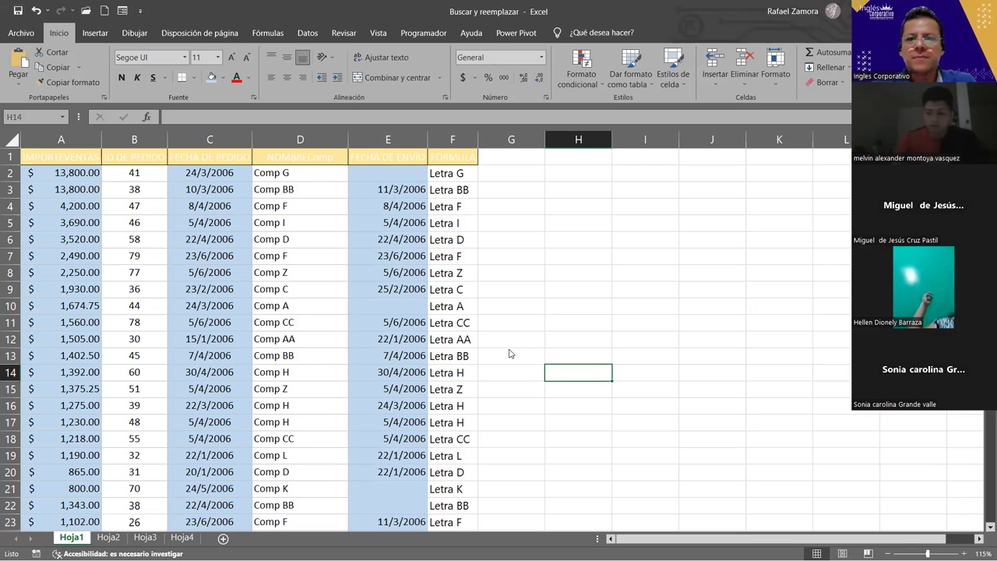
{"action": "key", "text": "ctrl+b"}
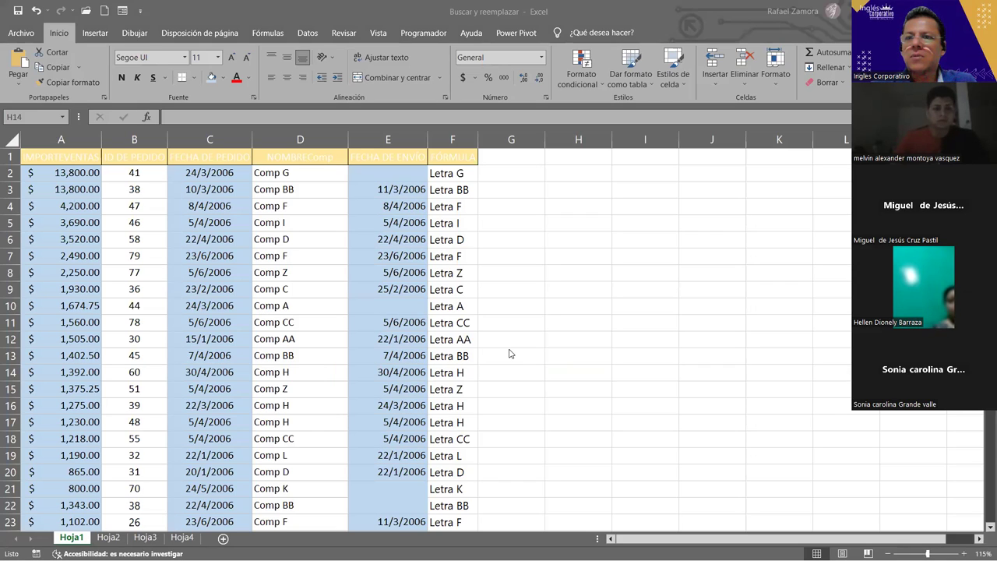
{"action": "left_click", "coordinate": [452, 239]}
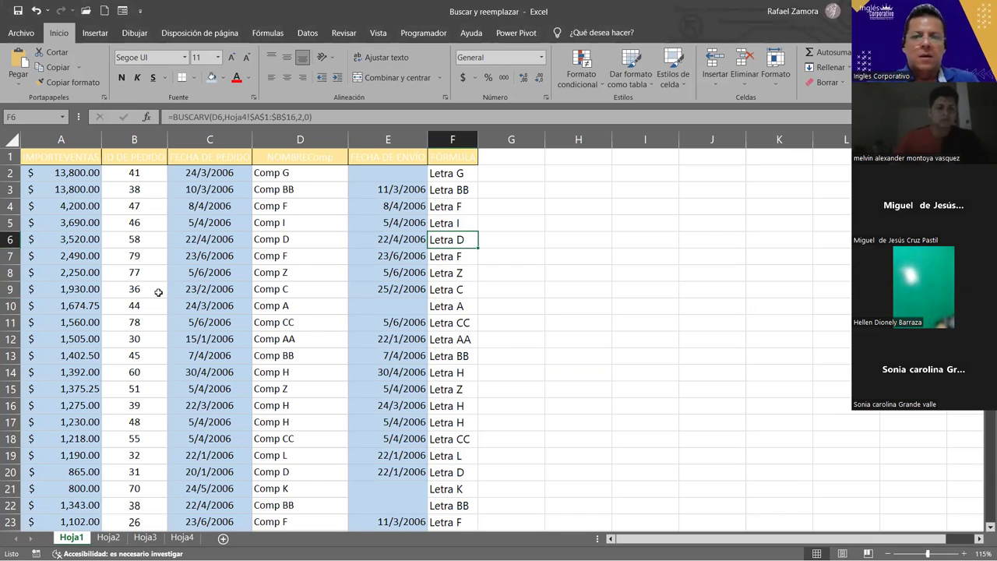
{"action": "left_click", "coordinate": [305, 256]}
{"action": "key", "text": "Left"}
{"action": "key", "text": "Up"}
{"action": "key", "text": "Up"}
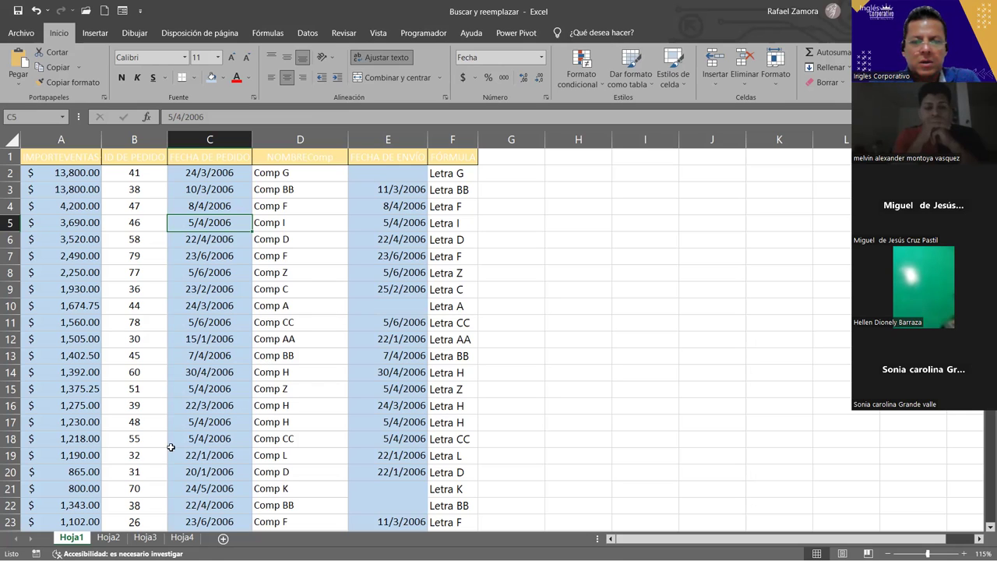
{"action": "left_click", "coordinate": [109, 537]}
{"action": "left_click", "coordinate": [145, 538]}
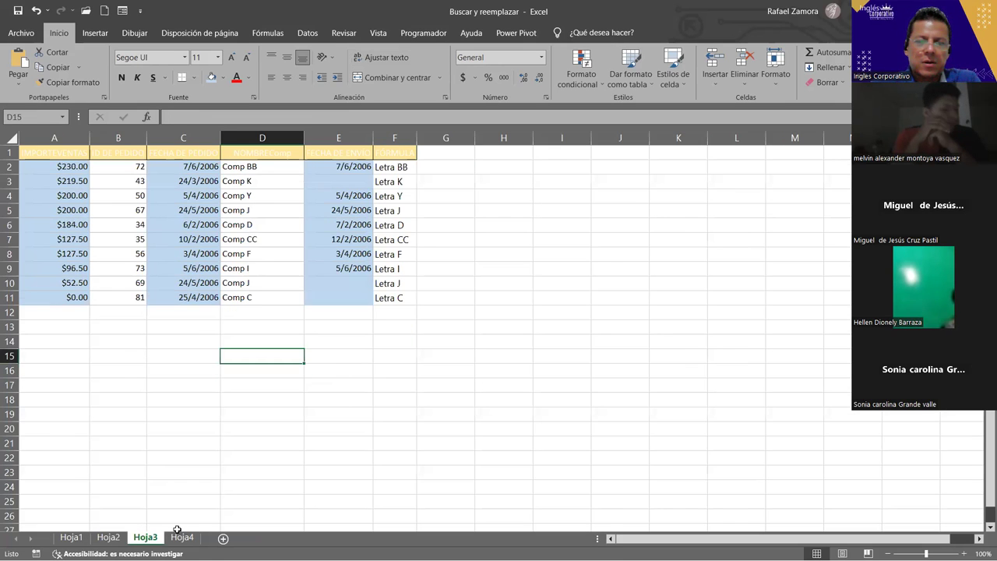
{"action": "left_click", "coordinate": [181, 538]}
{"action": "left_click", "coordinate": [71, 537]}
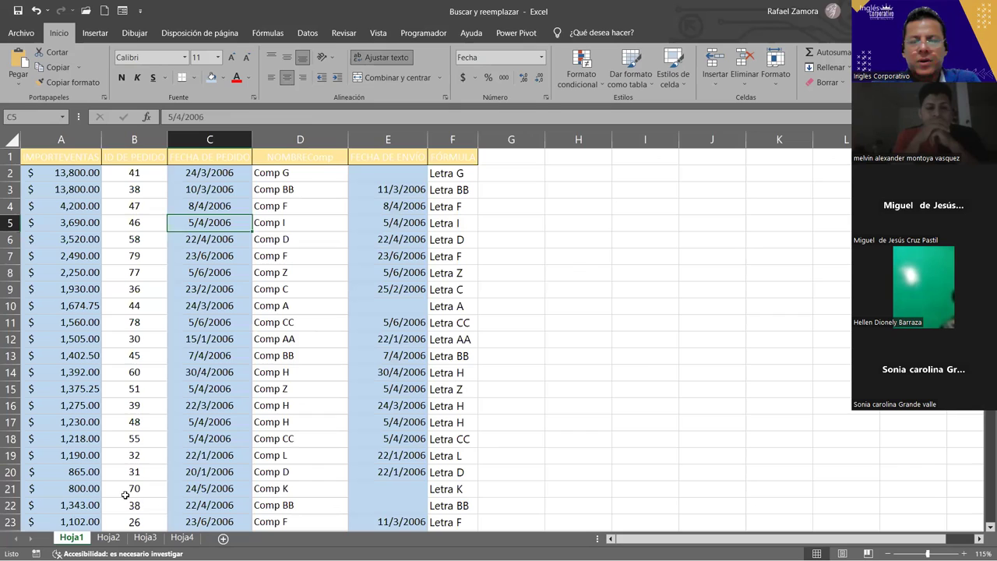
{"action": "left_click", "coordinate": [404, 274]}
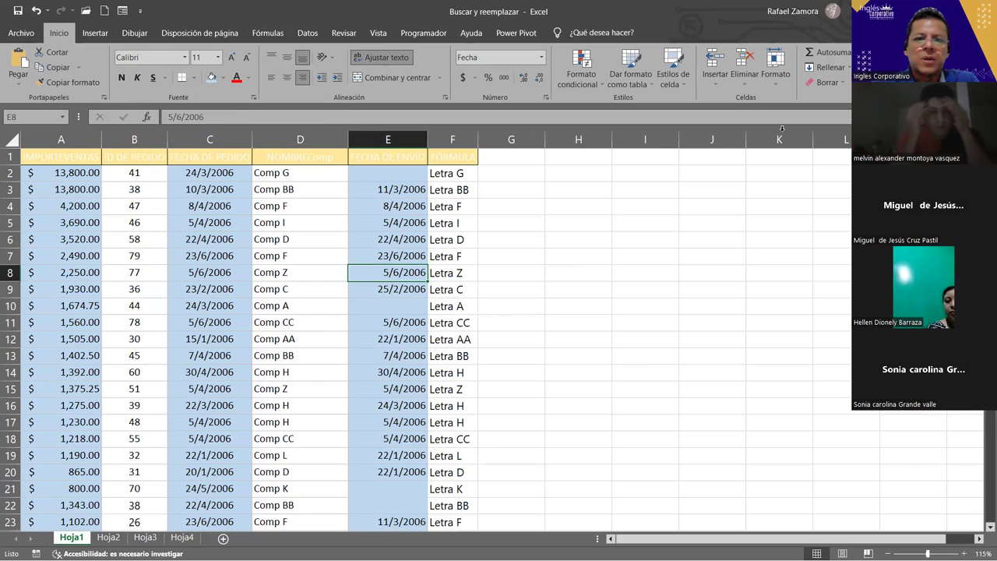
{"action": "key", "text": "Return"}
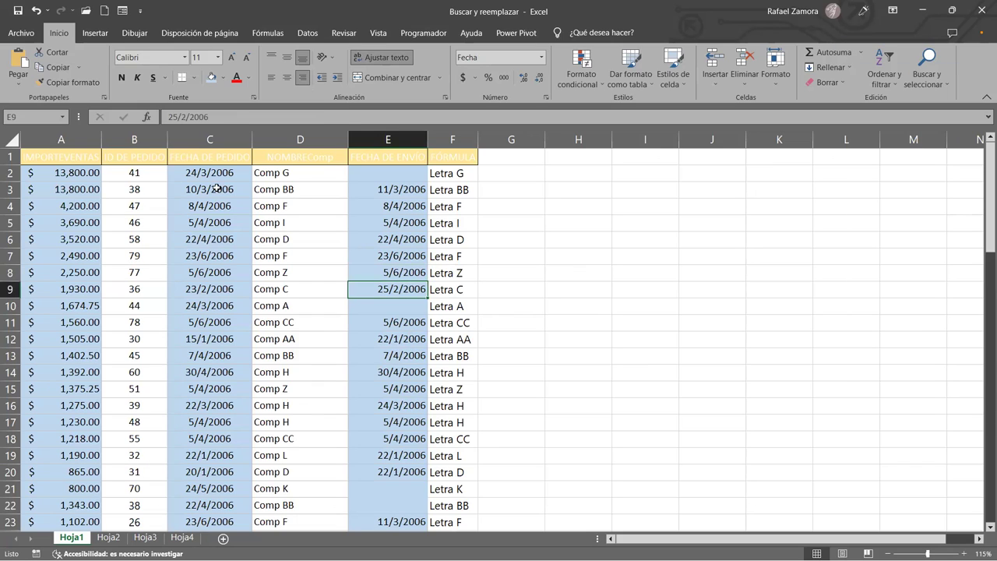
{"action": "left_click", "coordinate": [217, 189], "text": "ctrl"}
{"action": "key", "text": "shift+Return"}
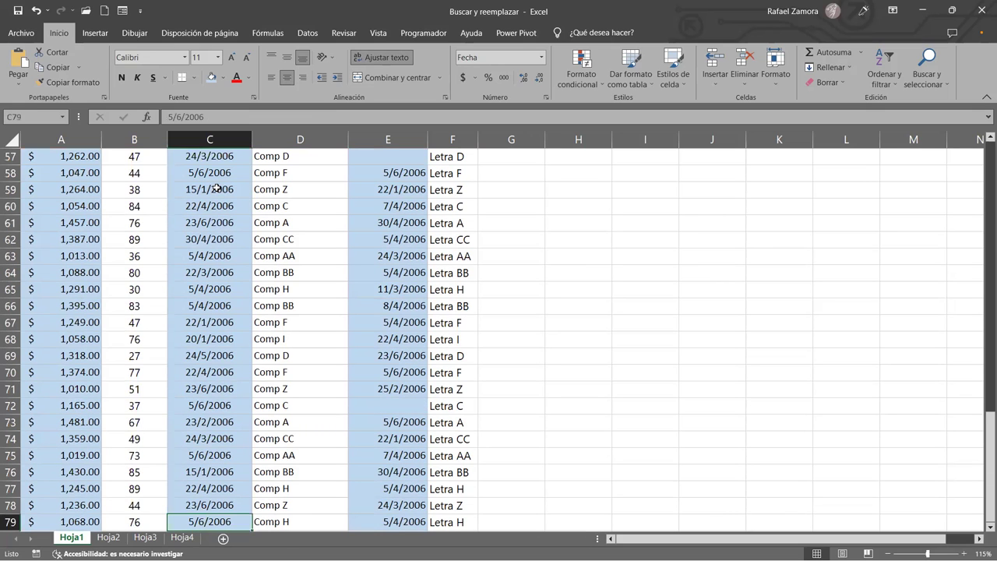
{"action": "scroll", "coordinate": [217, 189], "scroll_direction": "down", "scroll_amount": 2}
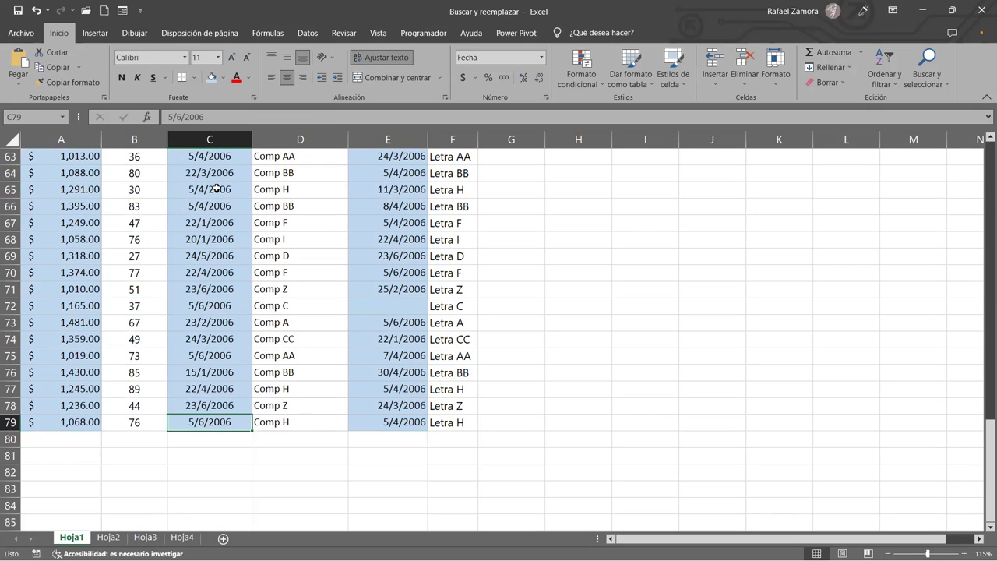
{"action": "key", "text": "ctrl+period"}
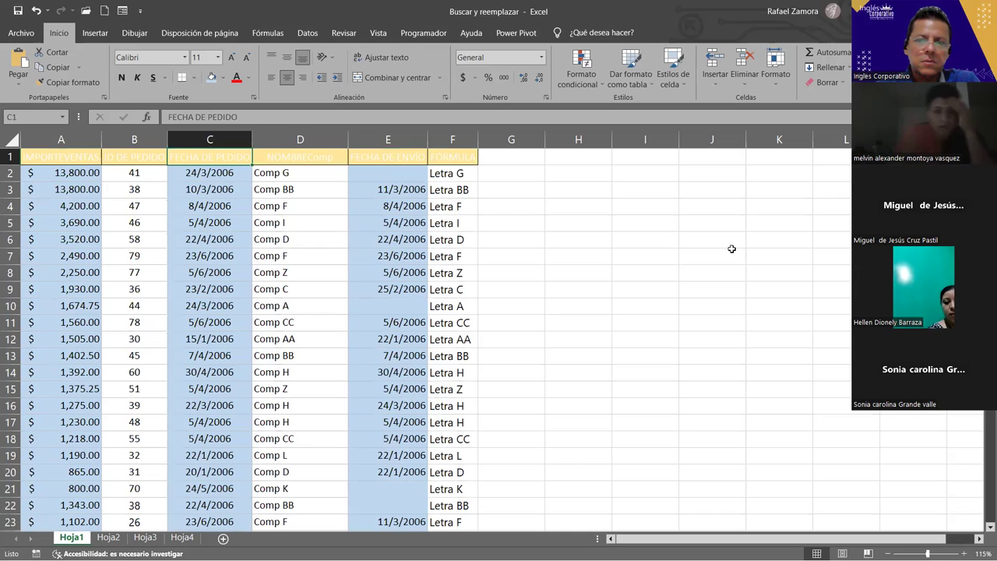
{"action": "left_click", "coordinate": [281, 274]}
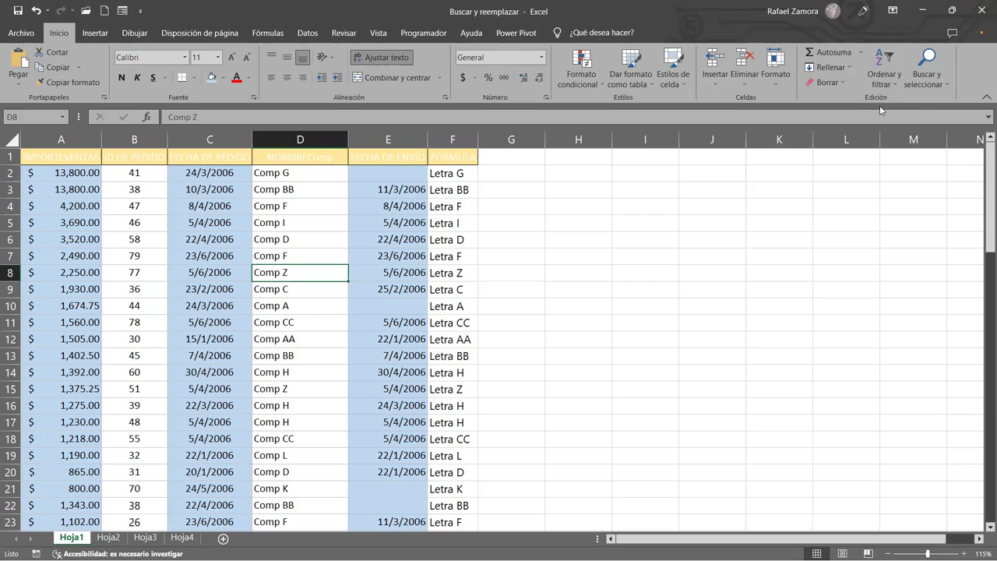
{"action": "left_click", "coordinate": [935, 62]}
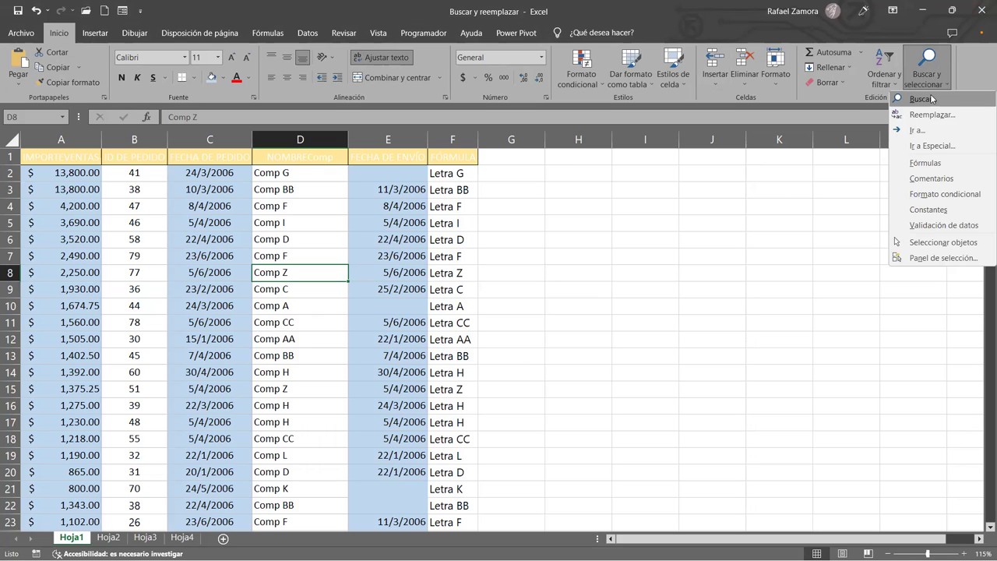
{"action": "left_click", "coordinate": [921, 99]}
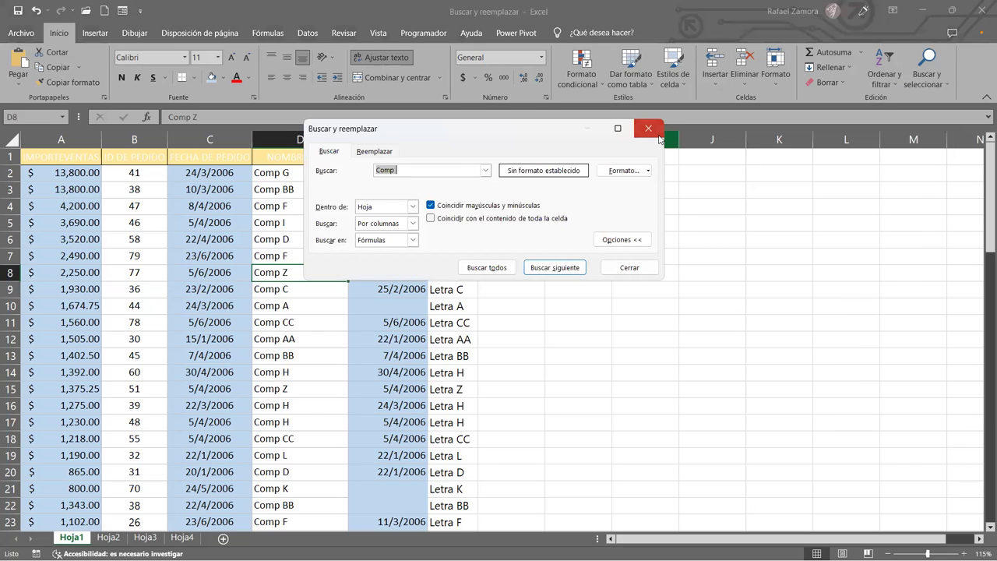
{"action": "left_click", "coordinate": [648, 128]}
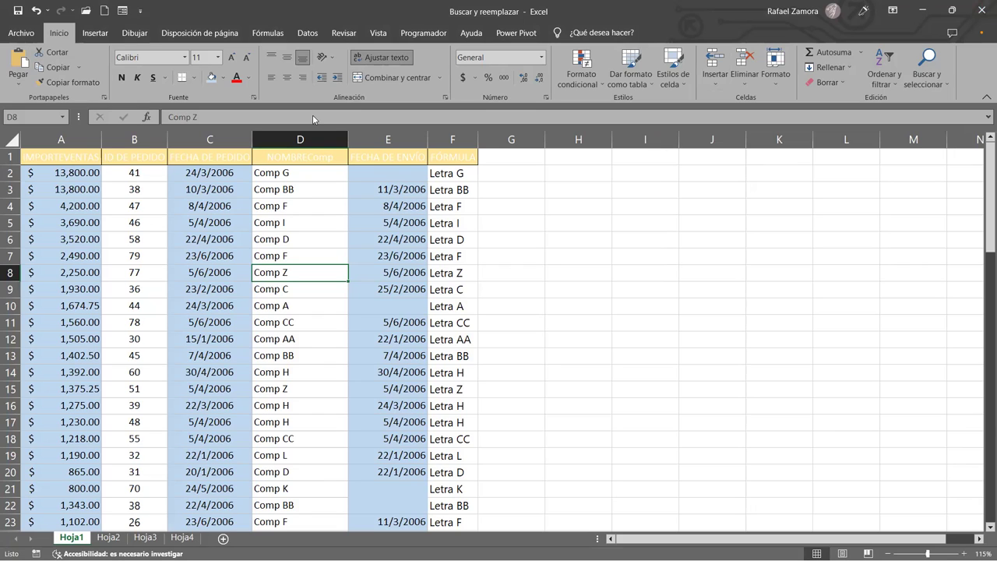
{"action": "left_click", "coordinate": [184, 257]}
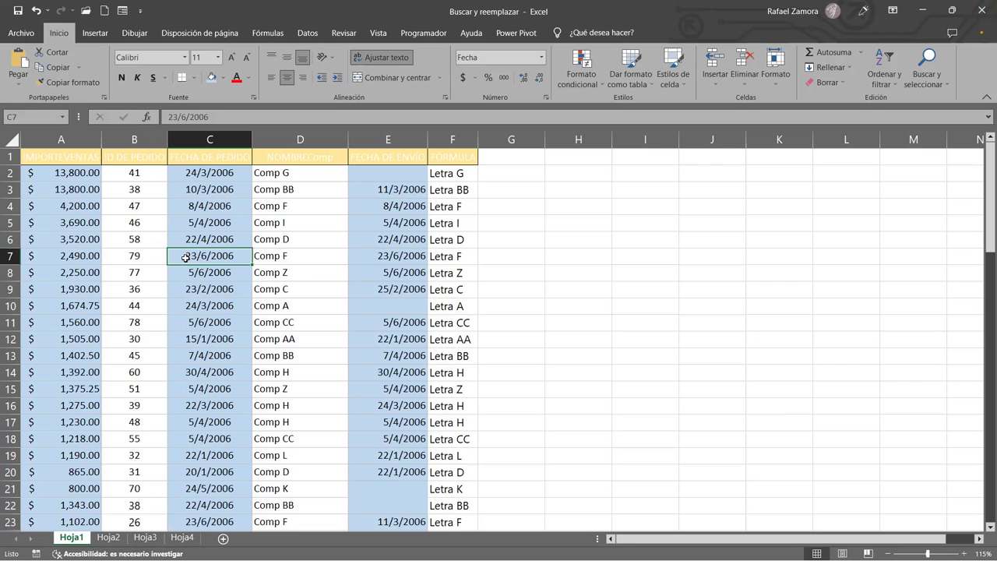
{"action": "key", "text": "ctrl+b"}
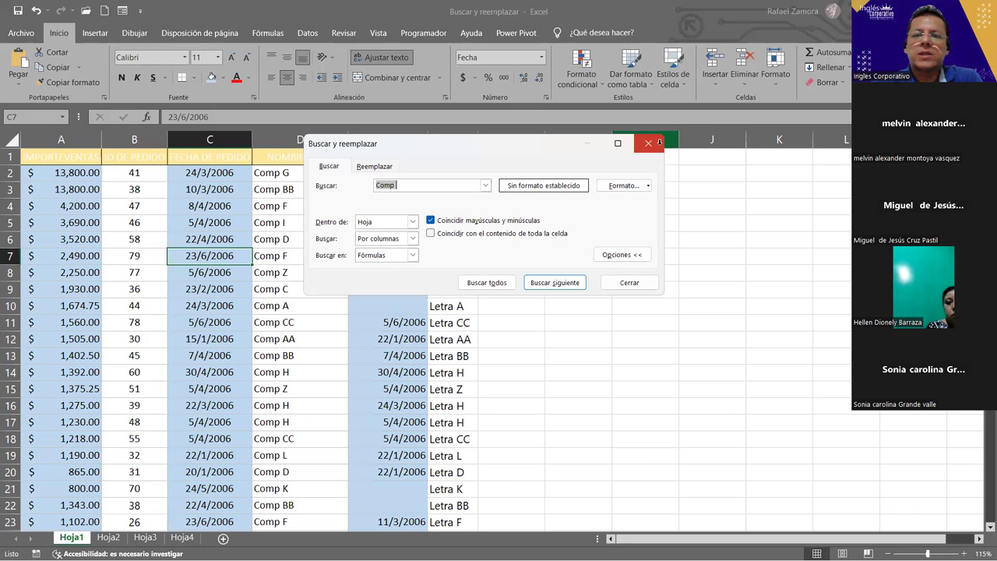
{"action": "left_click", "coordinate": [647, 143]}
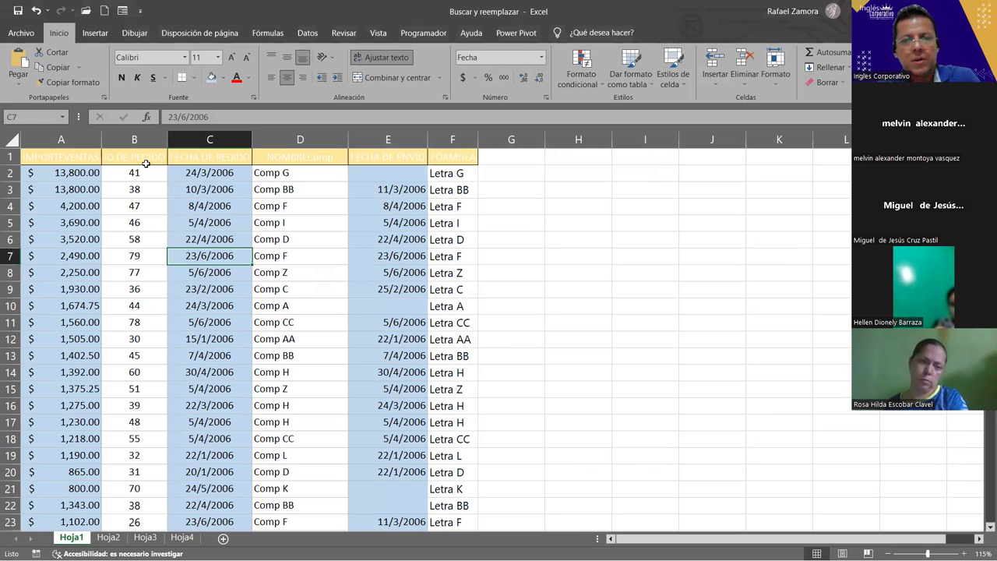
- Reopen Buscar y reemplazar with options collapsed and replace the search term Comp with 77
{"action": "key", "text": "ctrl+b"}
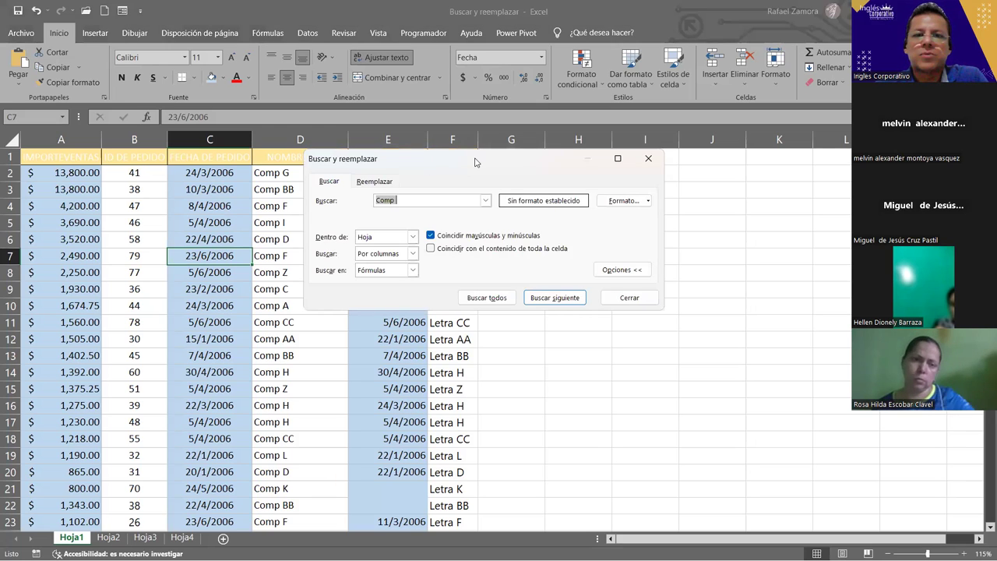
{"action": "left_click", "coordinate": [622, 270]}
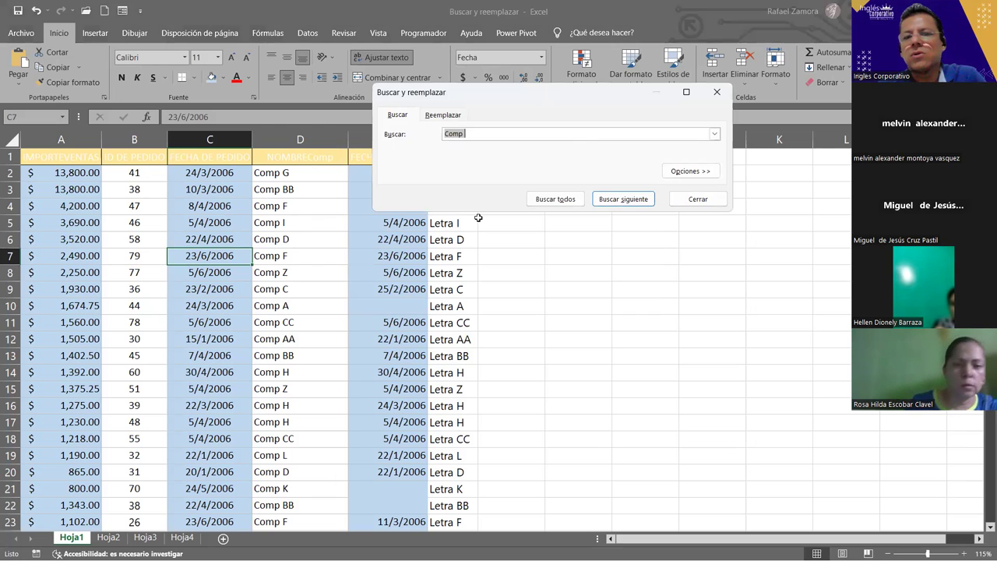
{"action": "left_click", "coordinate": [490, 136]}
{"action": "key", "text": "BackSpace"}
{"action": "key", "text": "BackSpace"}
{"action": "key", "text": "BackSpace"}
{"action": "key", "text": "BackSpace"}
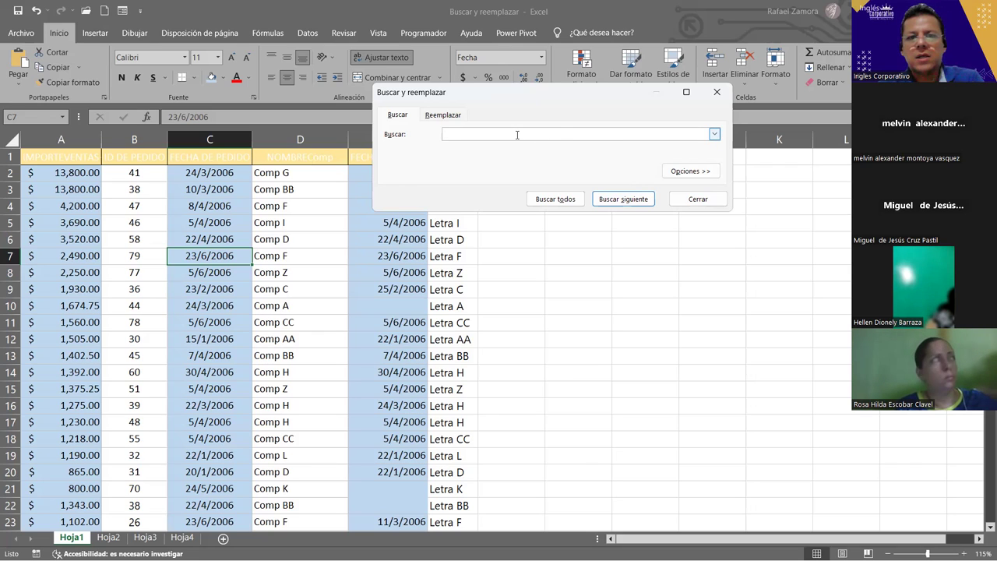
{"action": "type", "text": "77"}
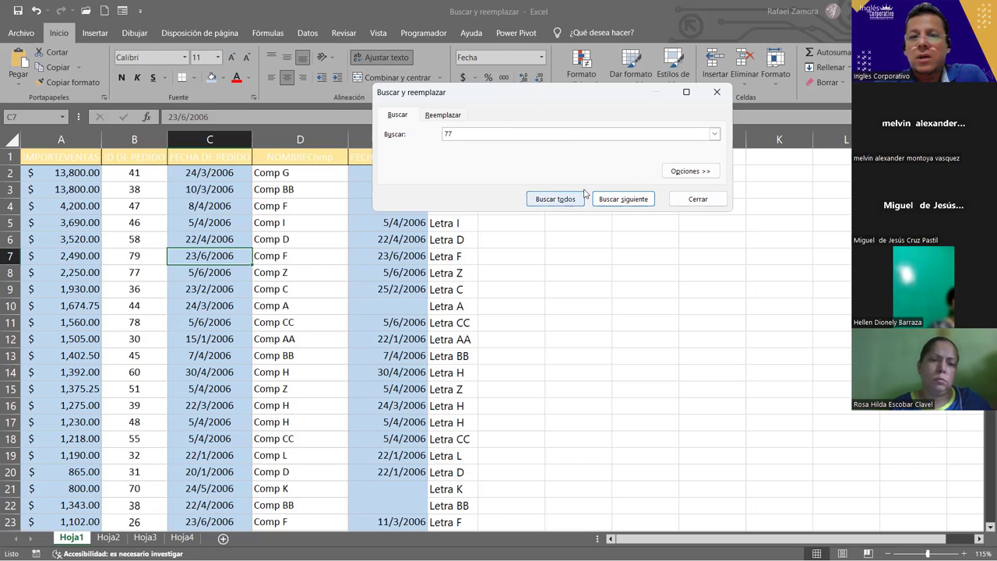
- Find the first cell containing 77 and turn off case-sensitive matching in the options
{"action": "left_click", "coordinate": [612, 200]}
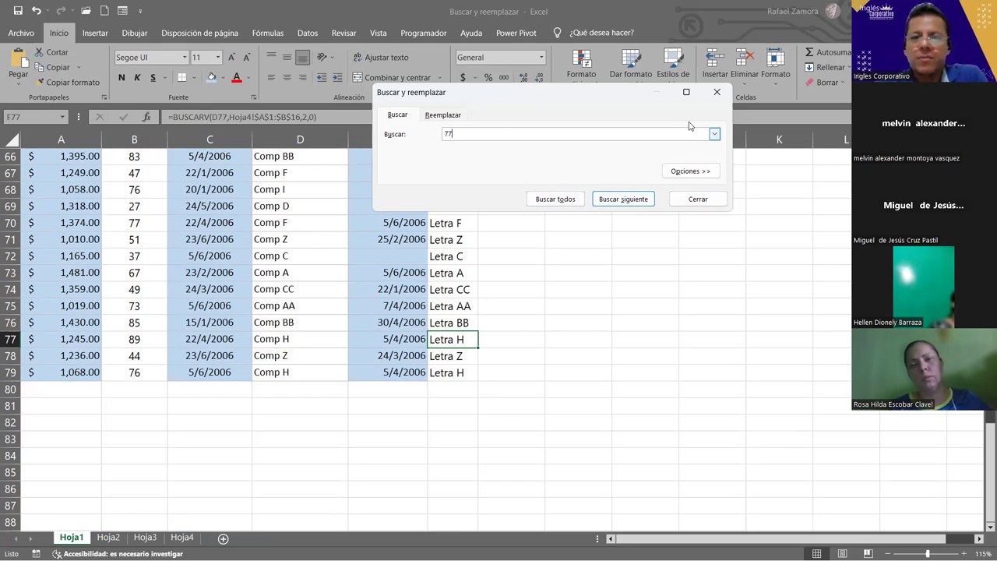
{"action": "left_click", "coordinate": [690, 171]}
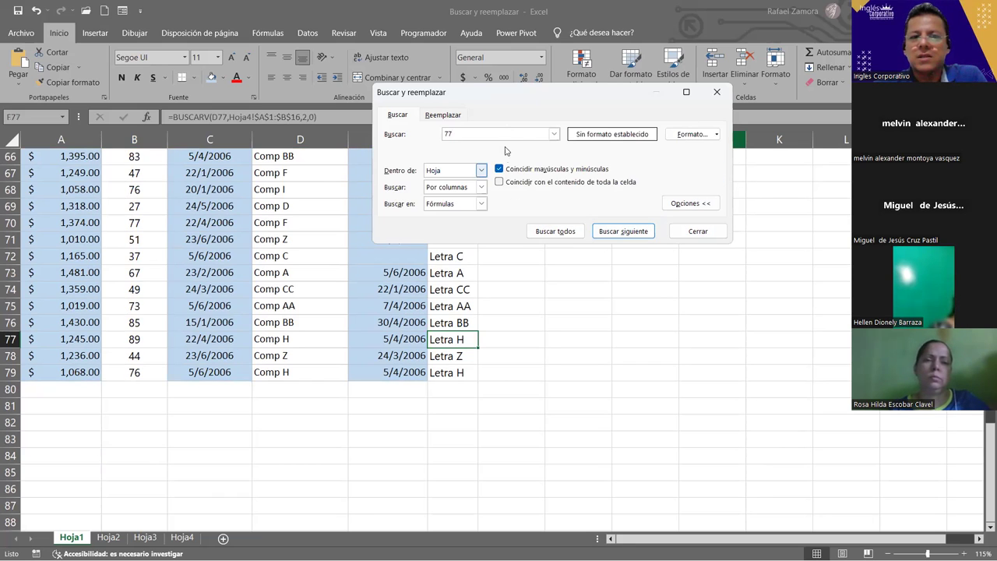
{"action": "left_click", "coordinate": [701, 201]}
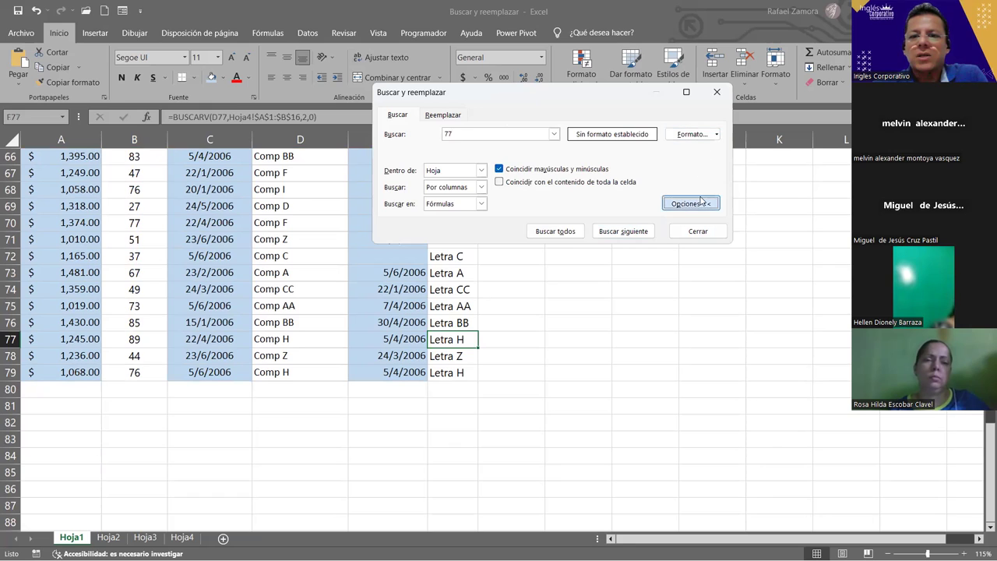
{"action": "left_click", "coordinate": [707, 174]}
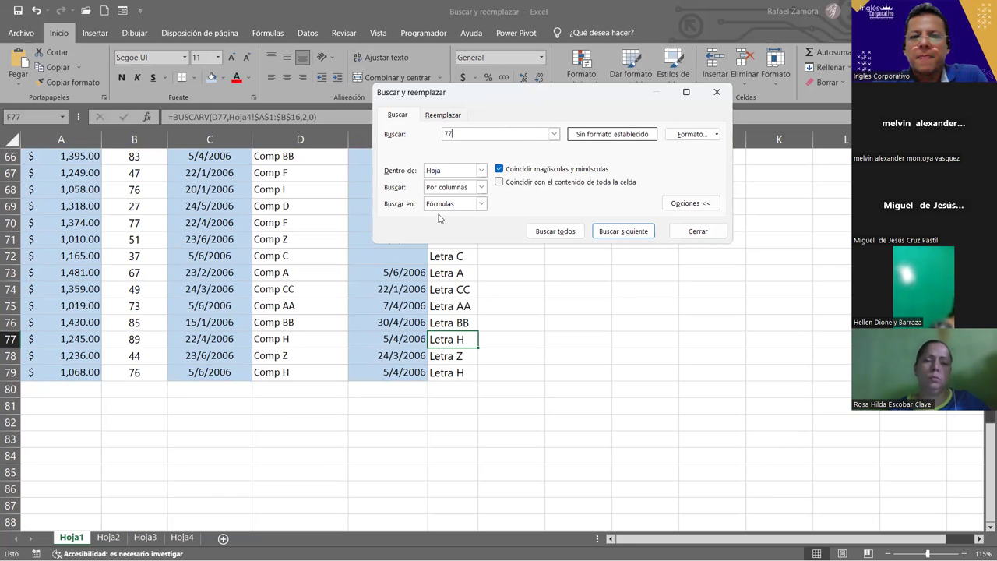
{"action": "left_click", "coordinate": [500, 169]}
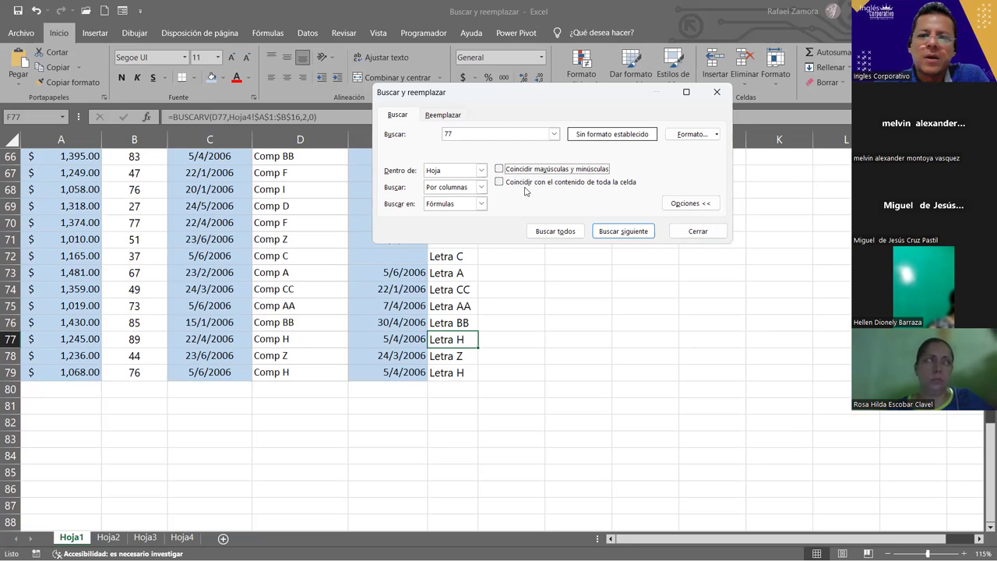
{"action": "left_click", "coordinate": [690, 202]}
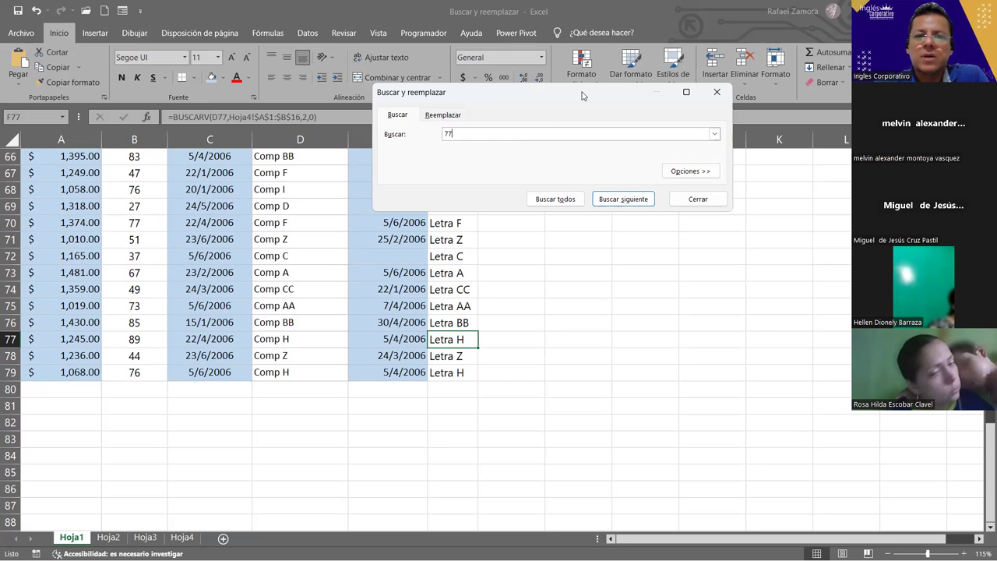
- Move the find window lower and step through further matches for 77
{"action": "left_click_drag", "start_coordinate": [582, 95], "coordinate": [598, 173]}
{"action": "left_click", "coordinate": [638, 277]}
{"action": "left_click", "coordinate": [635, 277]}
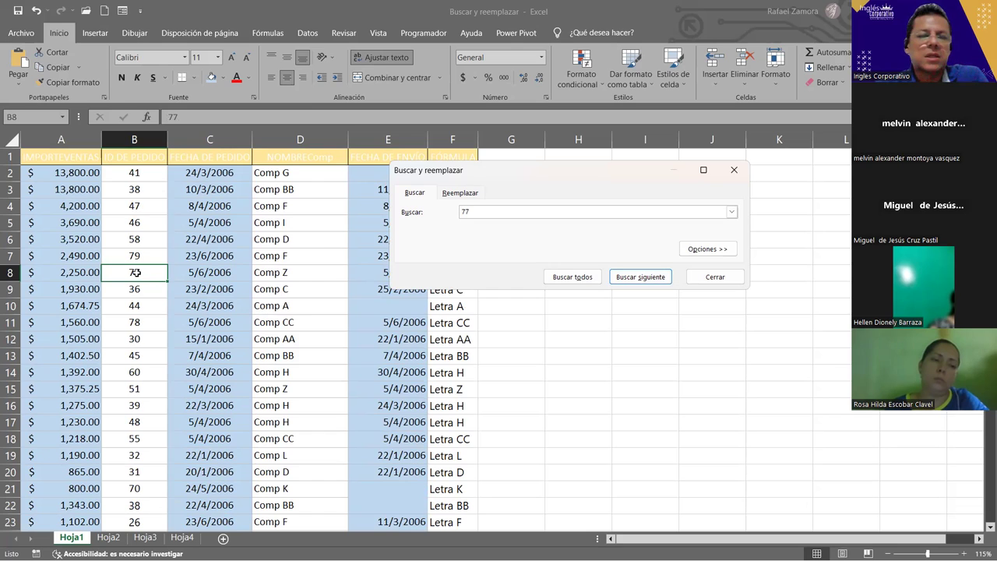
{"action": "left_click", "coordinate": [639, 277]}
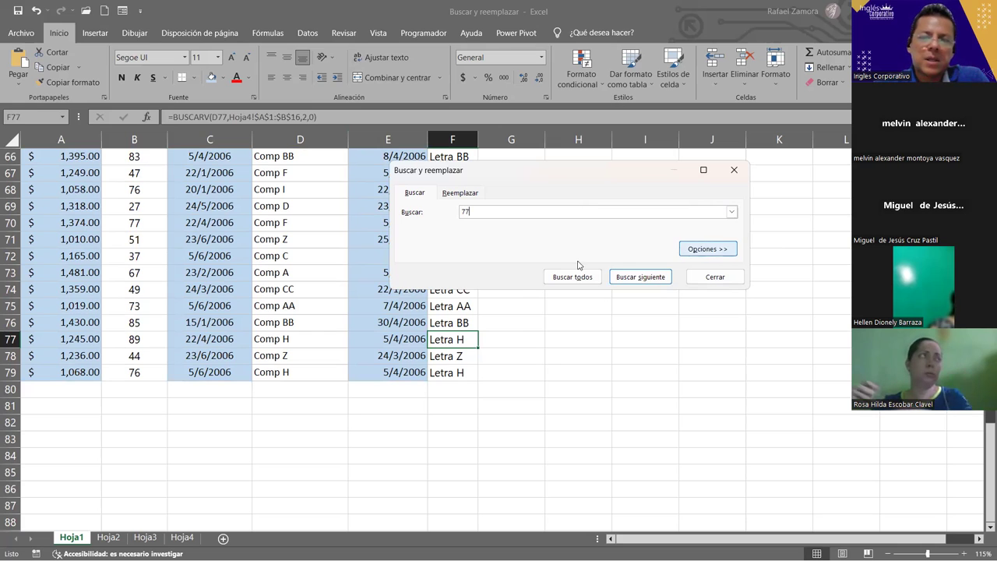
- Close the search and return to cell B2 at the top of the table
{"action": "left_click", "coordinate": [707, 281]}
{"action": "scroll", "coordinate": [164, 283], "scroll_direction": "up", "scroll_amount": 13}
{"action": "scroll", "coordinate": [174, 276], "scroll_direction": "up", "scroll_amount": 9}
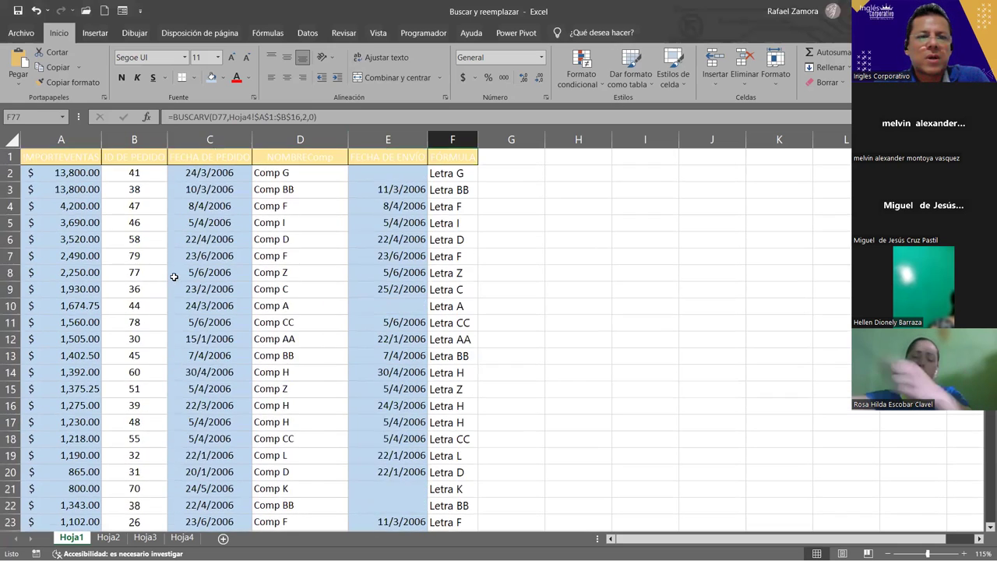
{"action": "left_click", "coordinate": [156, 173]}
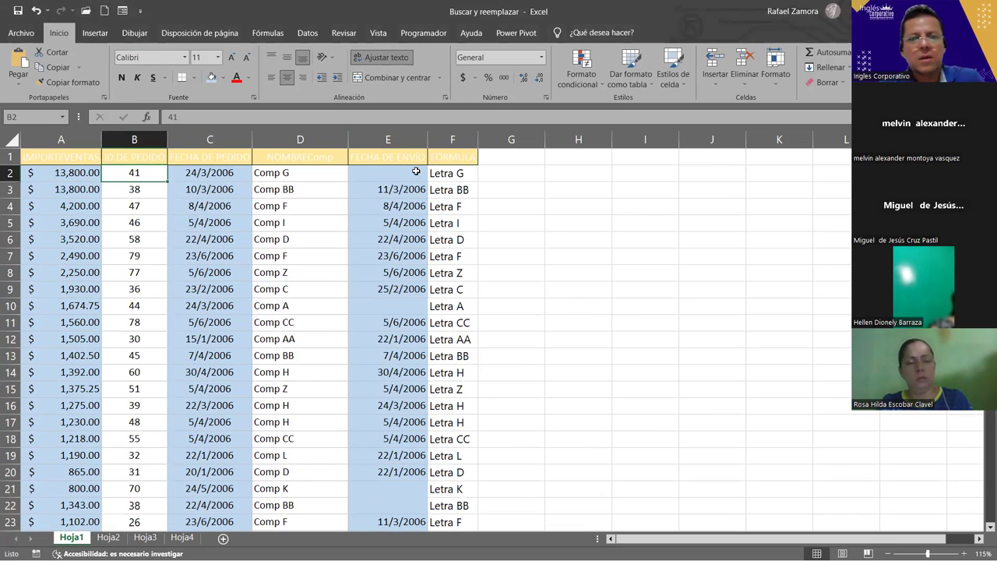
- Search for Comp in the find window, jumping to its first match
{"action": "key", "text": "ctrl+b"}
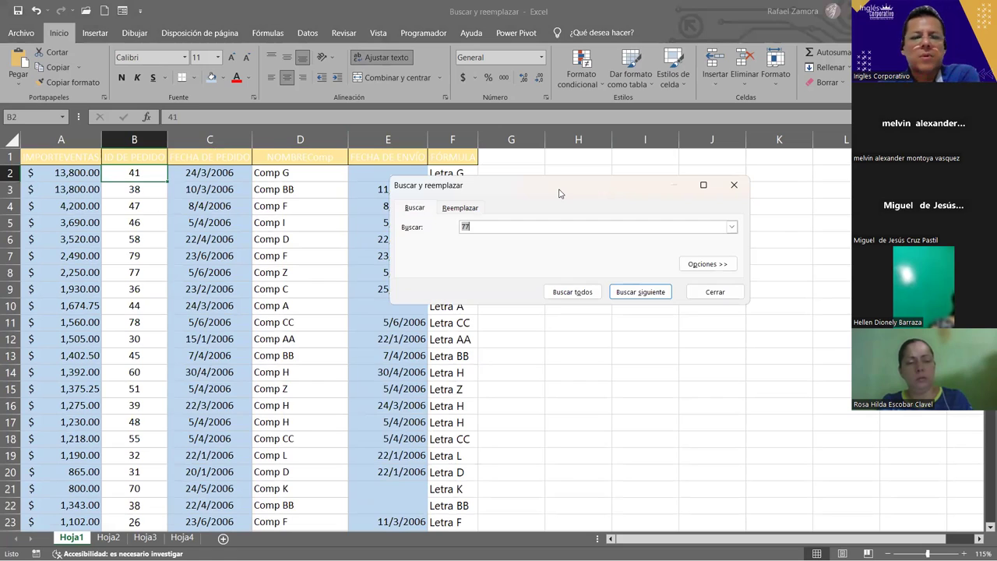
{"action": "left_click_drag", "start_coordinate": [559, 194], "coordinate": [592, 189]}
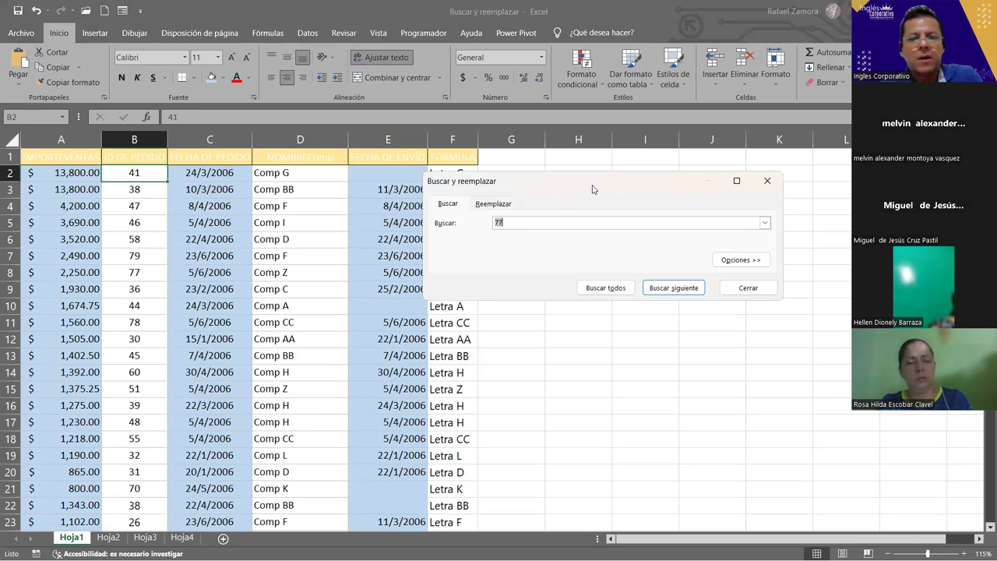
{"action": "type", "text": "Comp"}
{"action": "key", "text": "Return"}
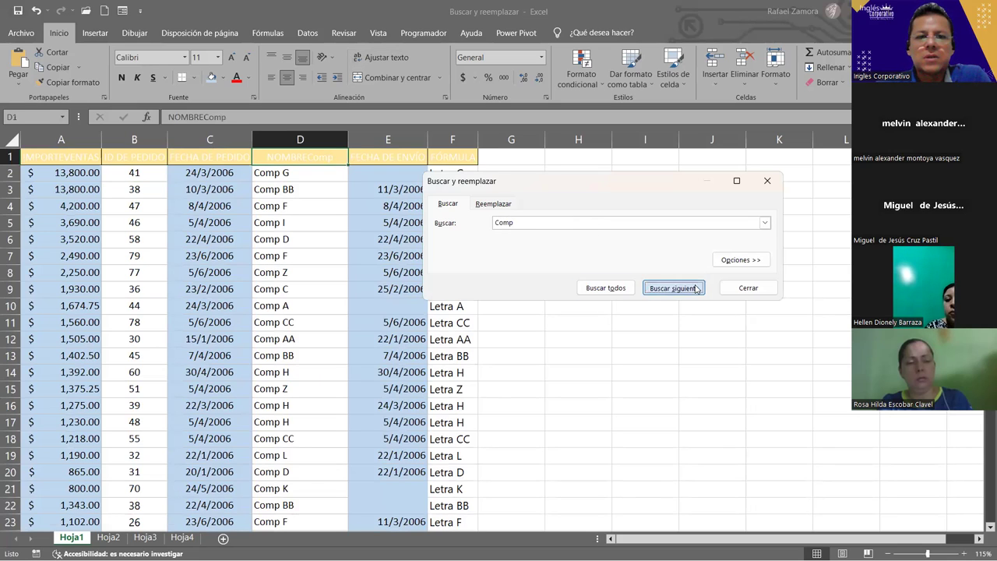
- Step through the next ten Comp matches down to row 11's Comp CC
{"action": "left_click", "coordinate": [672, 289]}
{"action": "left_click", "coordinate": [686, 290]}
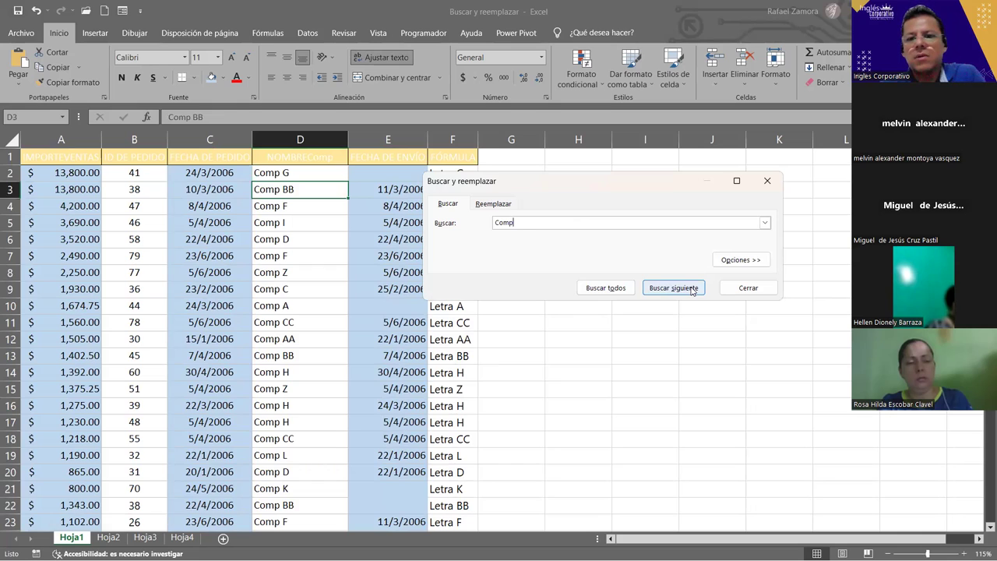
{"action": "left_click", "coordinate": [691, 290]}
{"action": "left_click", "coordinate": [691, 289]}
{"action": "left_click", "coordinate": [691, 290]}
{"action": "left_click", "coordinate": [691, 290]}
{"action": "left_click", "coordinate": [690, 290]}
{"action": "left_click", "coordinate": [691, 290]}
{"action": "left_click", "coordinate": [691, 290]}
{"action": "left_click", "coordinate": [691, 290]}
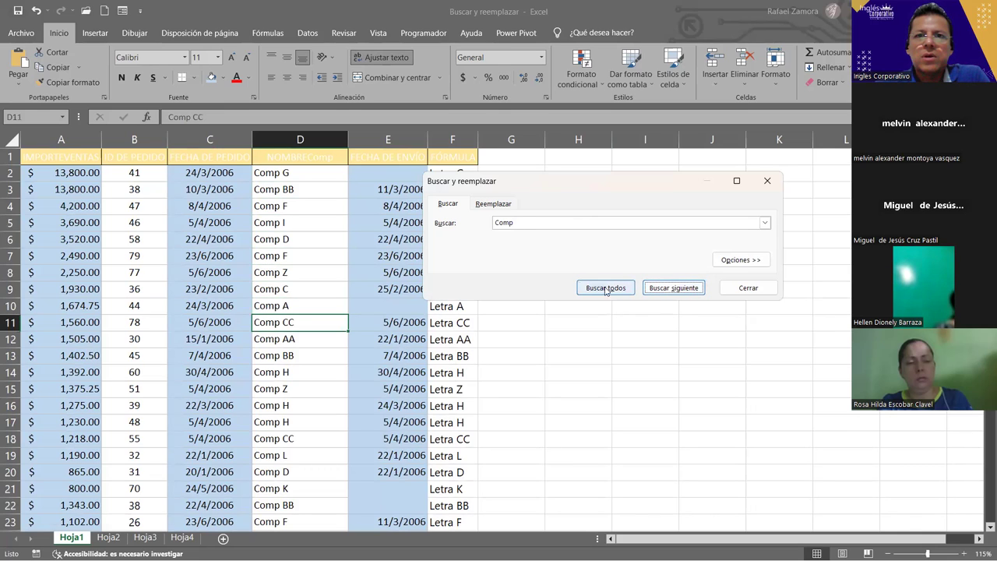
- List all 79 Comp matches, enlarge and scroll the results list, then close the dialog
{"action": "left_click", "coordinate": [612, 290]}
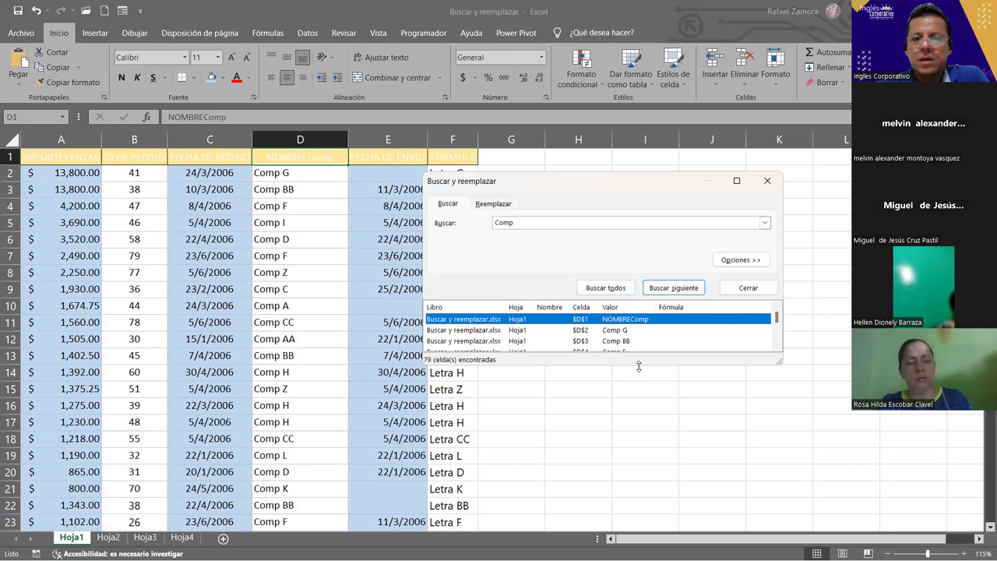
{"action": "left_click_drag", "start_coordinate": [639, 363], "coordinate": [638, 514]}
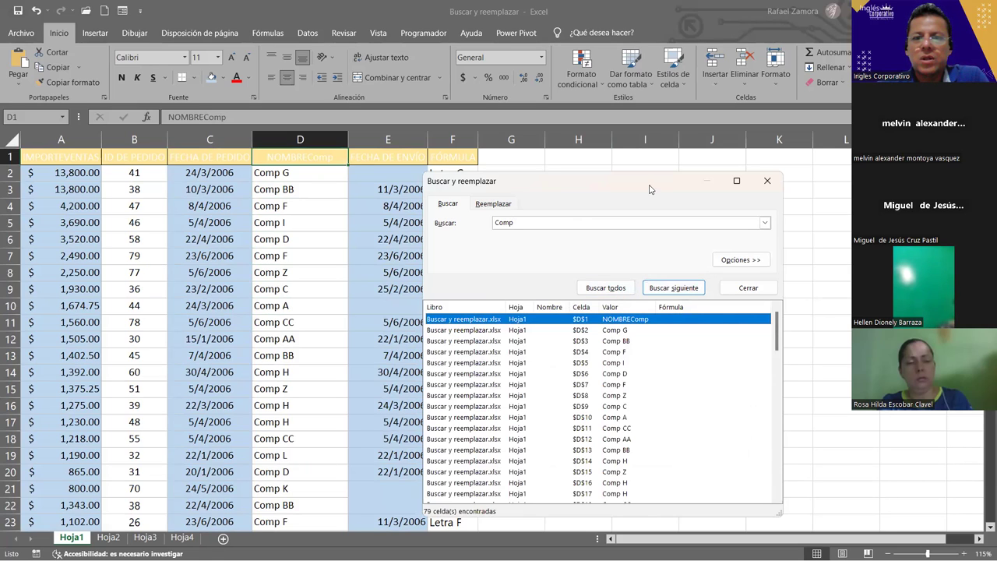
{"action": "scroll", "coordinate": [693, 258], "scroll_direction": "down", "scroll_amount": 15}
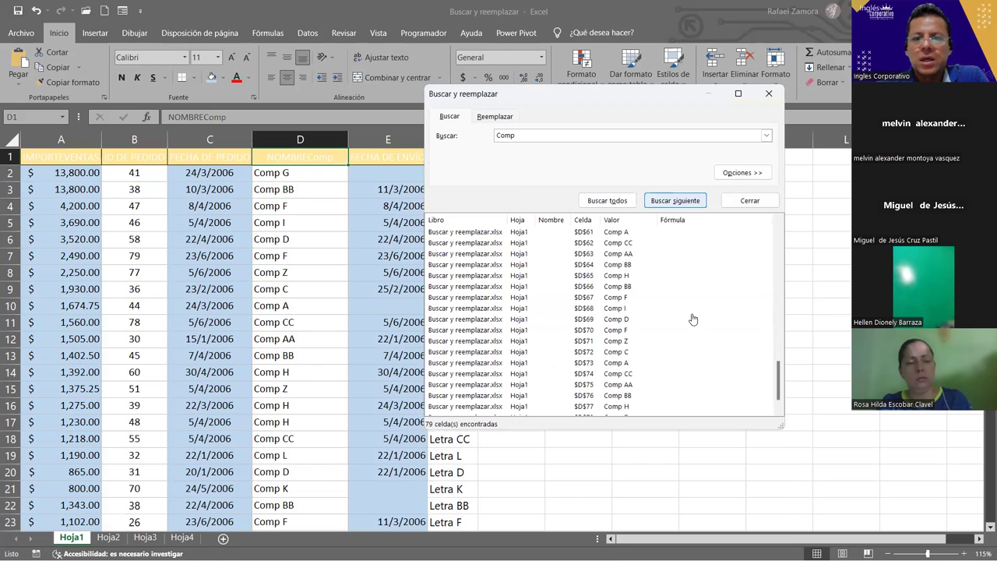
{"action": "scroll", "coordinate": [246, 242], "scroll_direction": "down", "scroll_amount": 2}
{"action": "scroll", "coordinate": [257, 249], "scroll_direction": "down", "scroll_amount": 5}
{"action": "scroll", "coordinate": [269, 320], "scroll_direction": "down", "scroll_amount": 4}
{"action": "scroll", "coordinate": [269, 319], "scroll_direction": "up", "scroll_amount": 4}
{"action": "scroll", "coordinate": [335, 233], "scroll_direction": "up", "scroll_amount": 4}
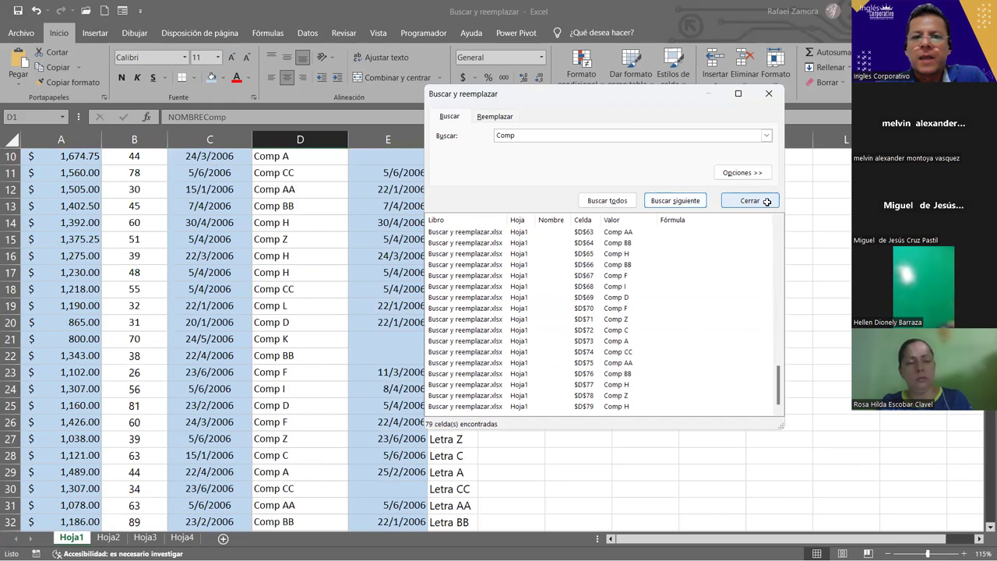
{"action": "key", "text": "Escape"}
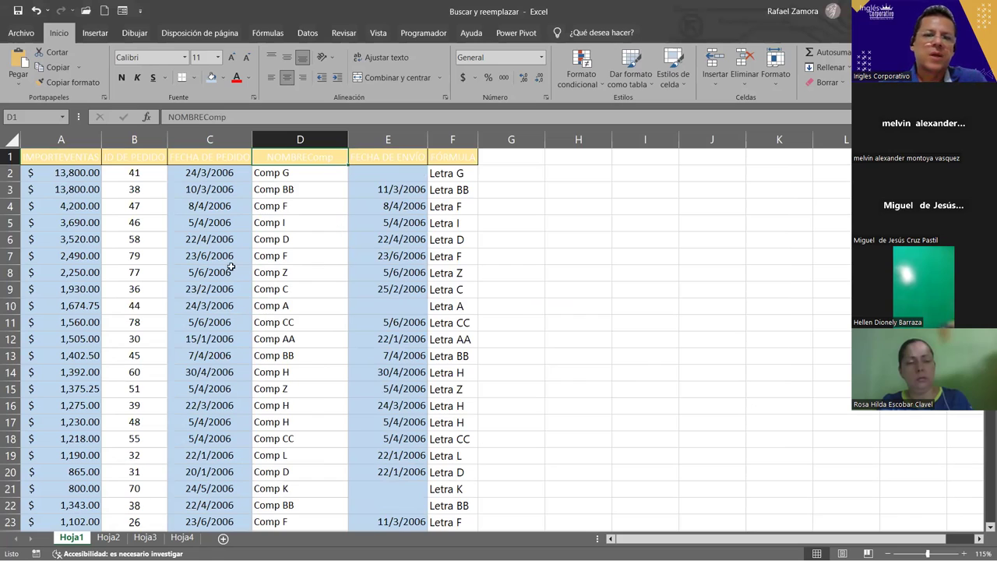
- Select cell B4 and reopen the find window with Comp still entered
{"action": "left_click", "coordinate": [141, 204]}
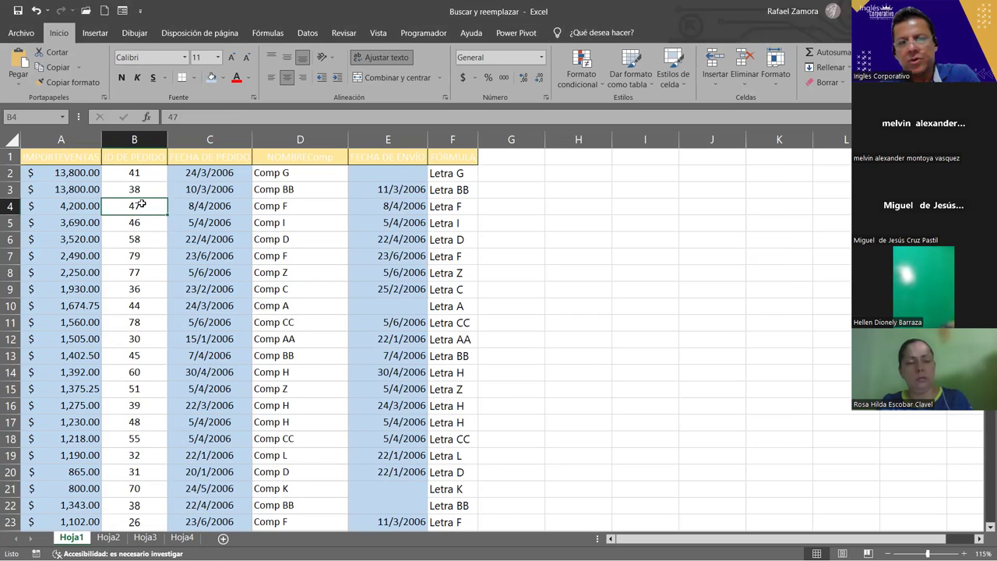
{"action": "key", "text": "ctrl+b"}
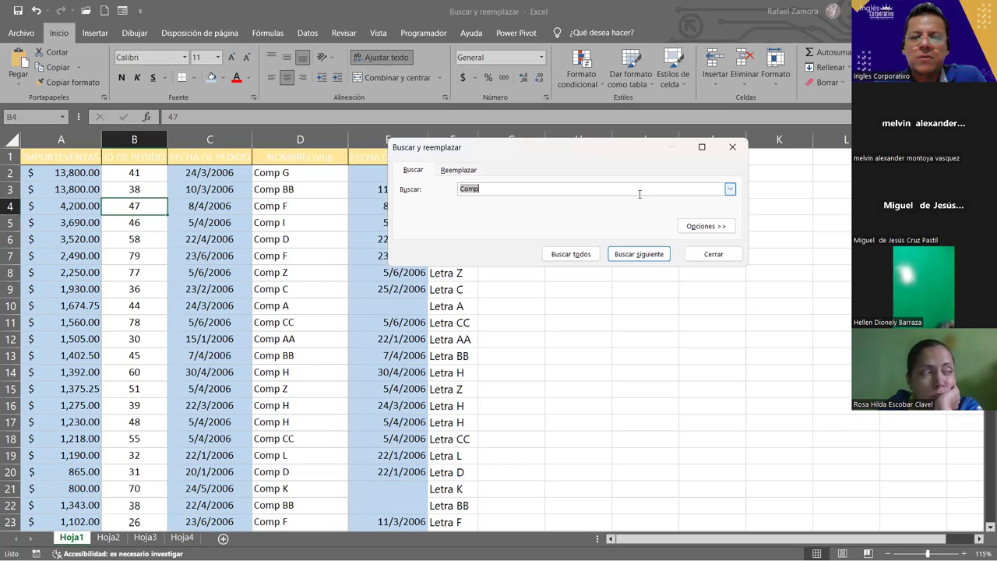
- Expand the advanced search options and keep the scope set to Hoja
{"action": "left_click", "coordinate": [711, 227]}
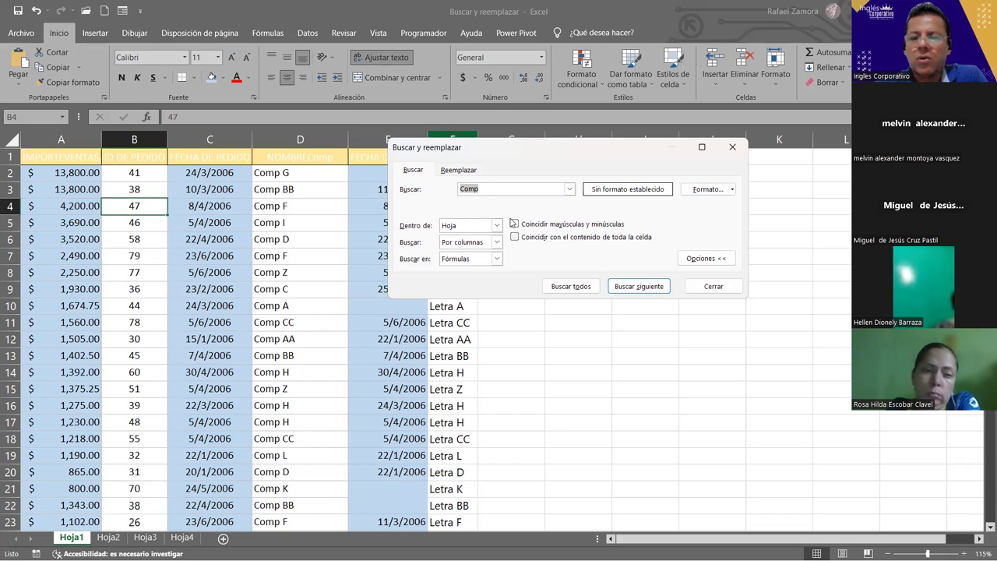
{"action": "left_click", "coordinate": [499, 225]}
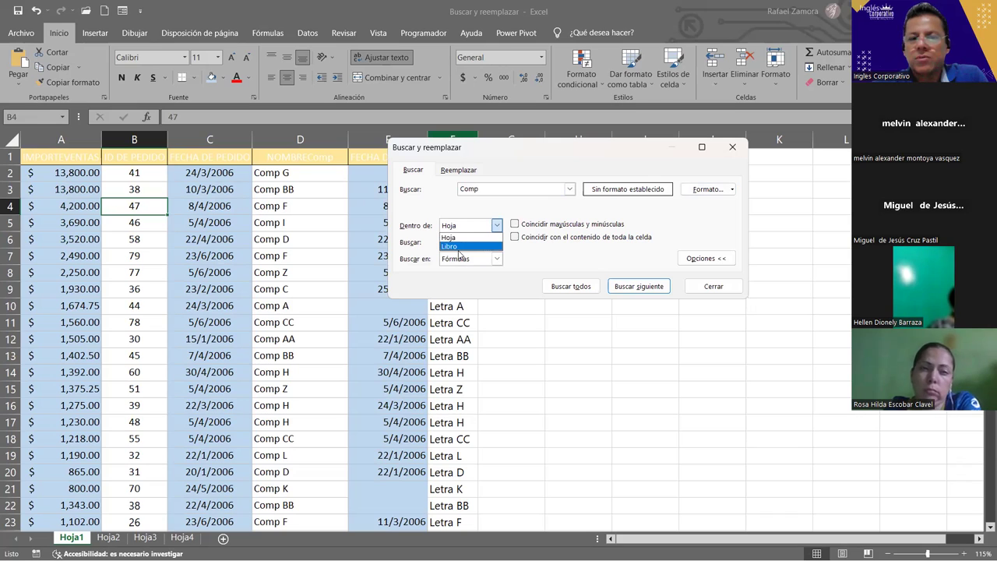
{"action": "left_click", "coordinate": [495, 223]}
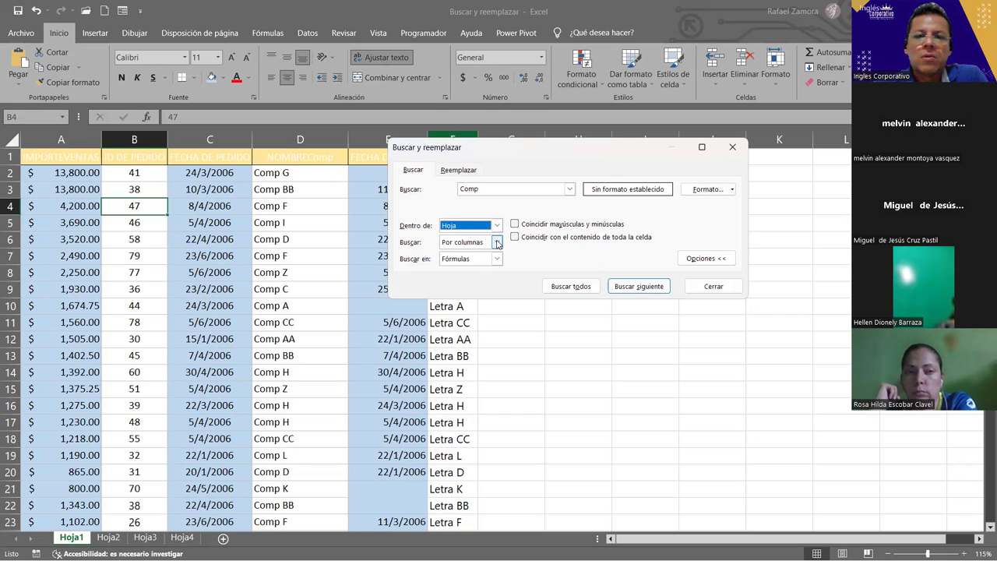
- Keep the search order as Por columnas and set Buscar en to Valores
{"action": "left_click", "coordinate": [497, 243]}
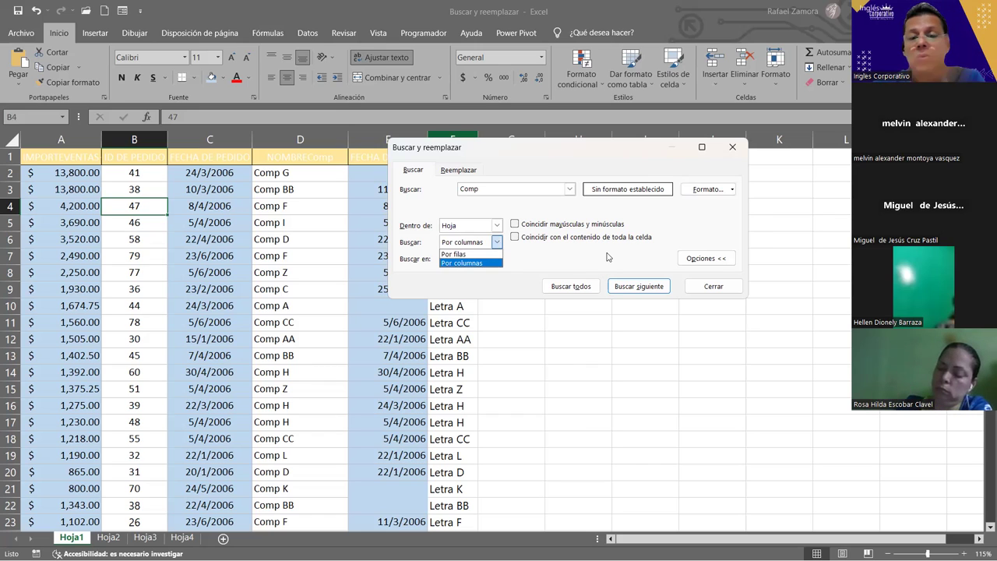
{"action": "left_click", "coordinate": [549, 270]}
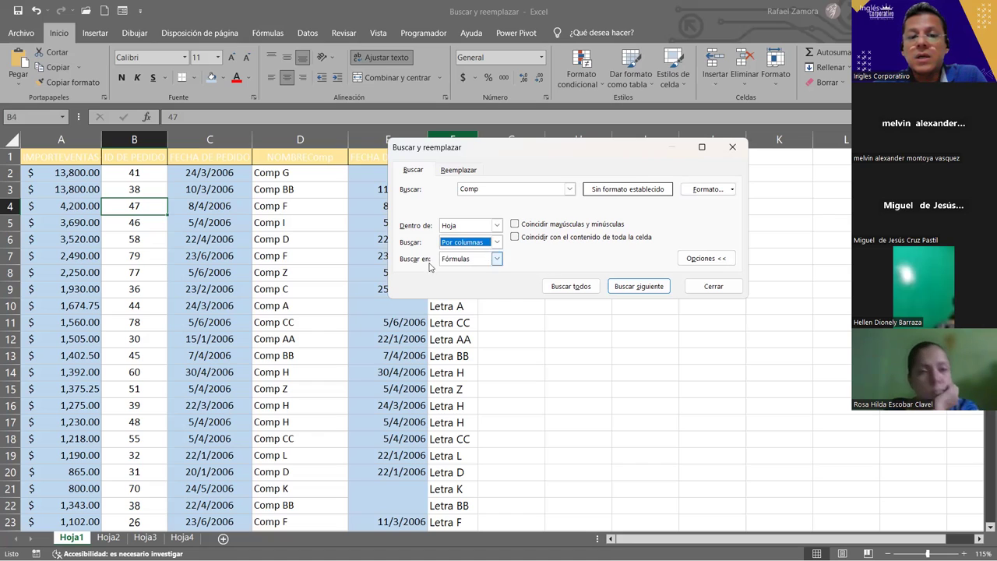
{"action": "left_click", "coordinate": [496, 258]}
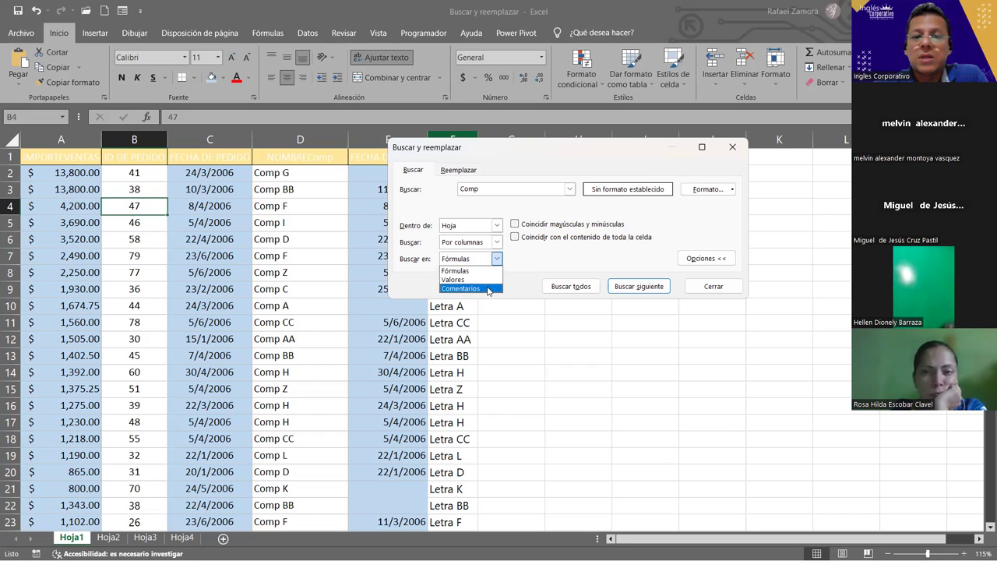
{"action": "left_click", "coordinate": [481, 282]}
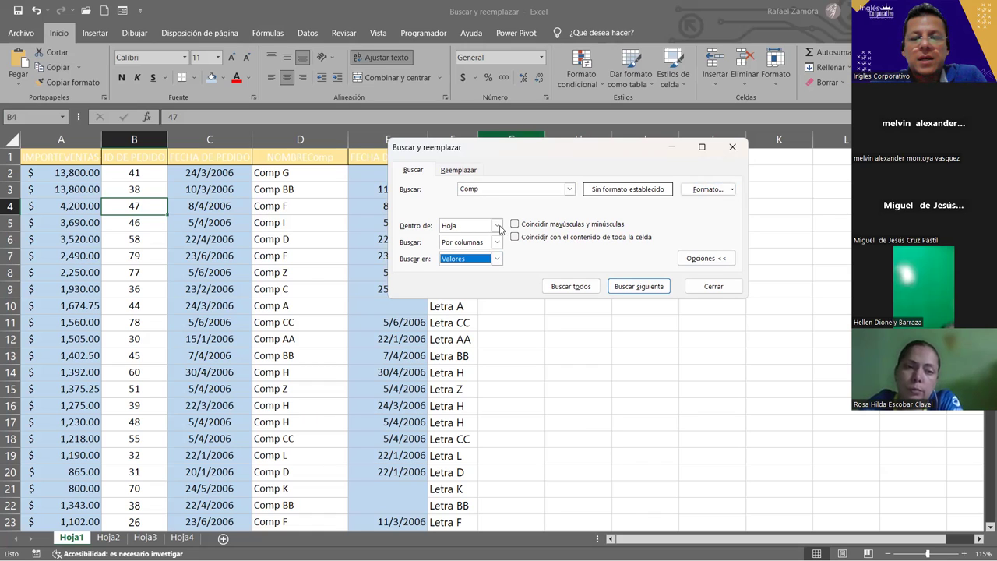
{"action": "left_click", "coordinate": [475, 226]}
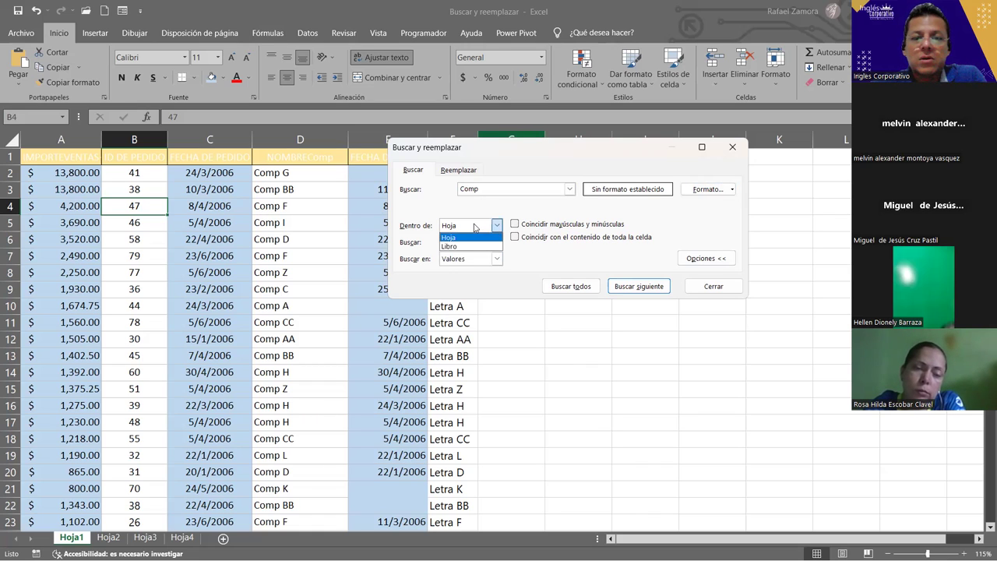
{"action": "left_click", "coordinate": [468, 246]}
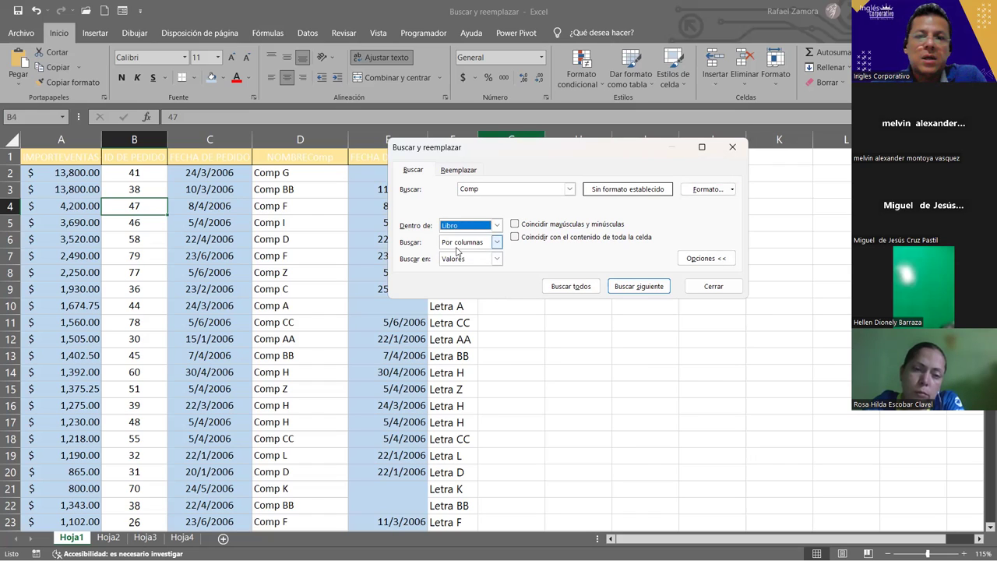
{"action": "left_click", "coordinate": [495, 226]}
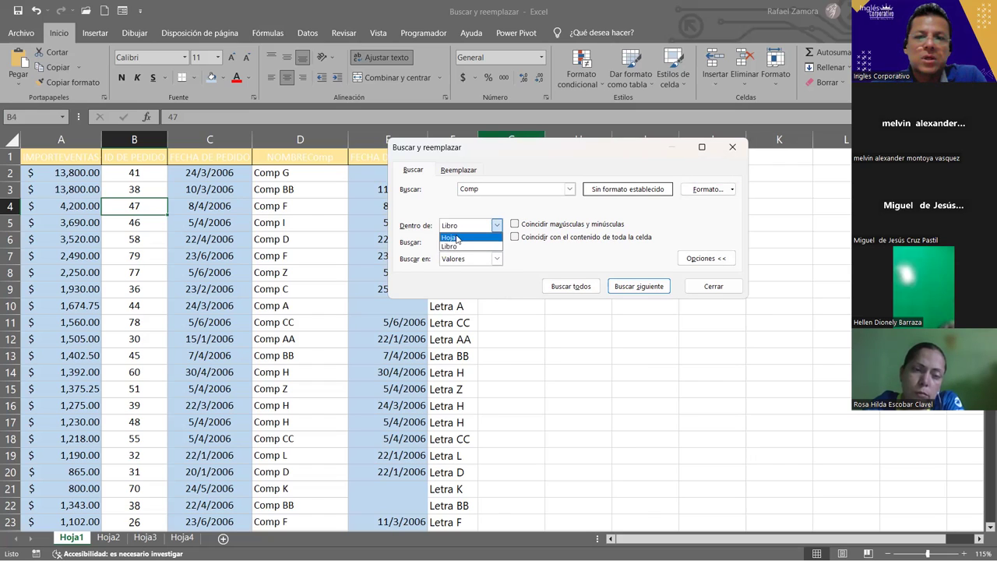
{"action": "left_click", "coordinate": [458, 237]}
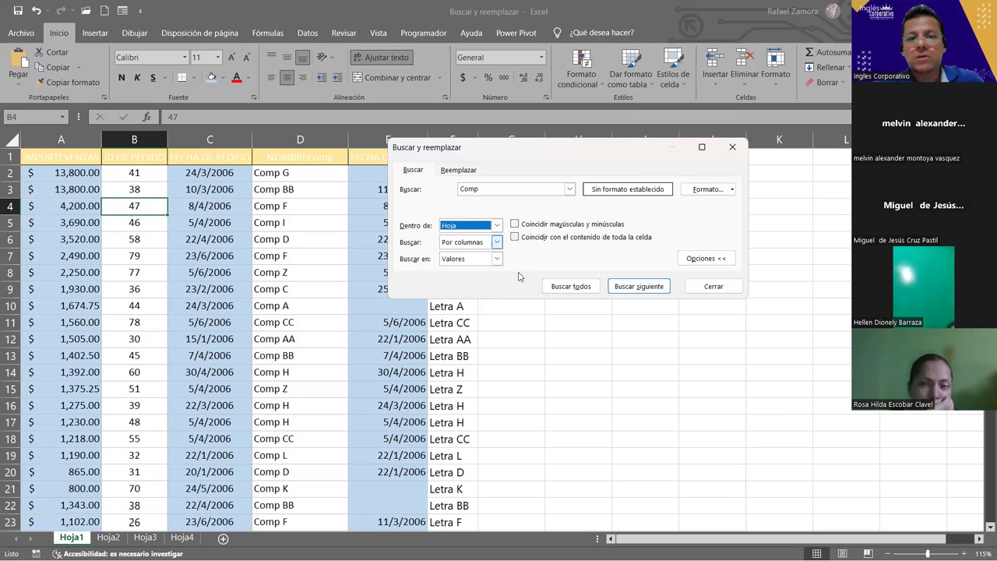
- Step through the first few Comp matches within the current sheet
{"action": "left_click", "coordinate": [644, 290]}
{"action": "left_click", "coordinate": [627, 285]}
{"action": "left_click", "coordinate": [633, 287]}
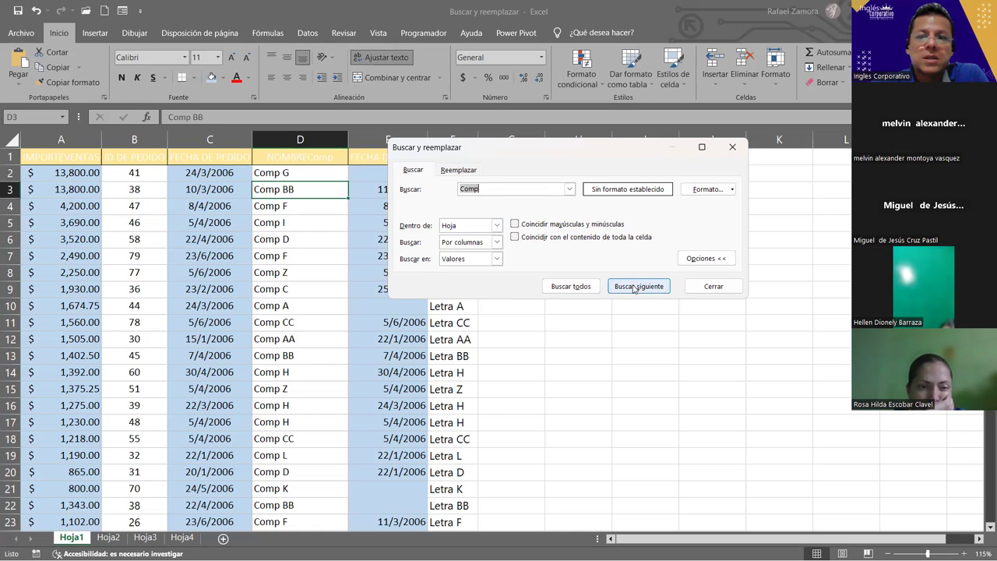
{"action": "left_click", "coordinate": [635, 289]}
{"action": "left_click", "coordinate": [635, 289]}
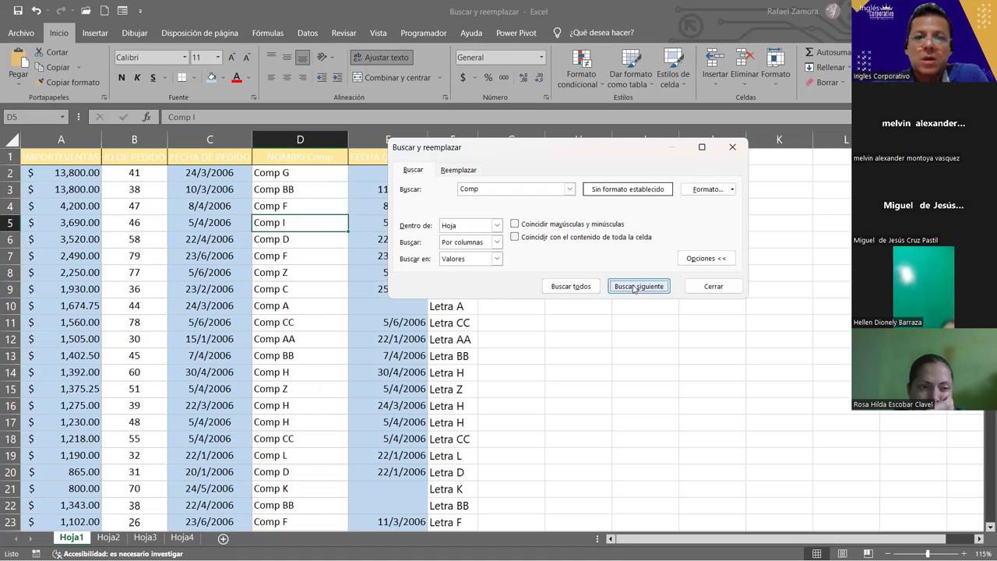
- Widen the search scope to Libro and list every Comp match in the workbook
{"action": "left_click", "coordinate": [483, 228]}
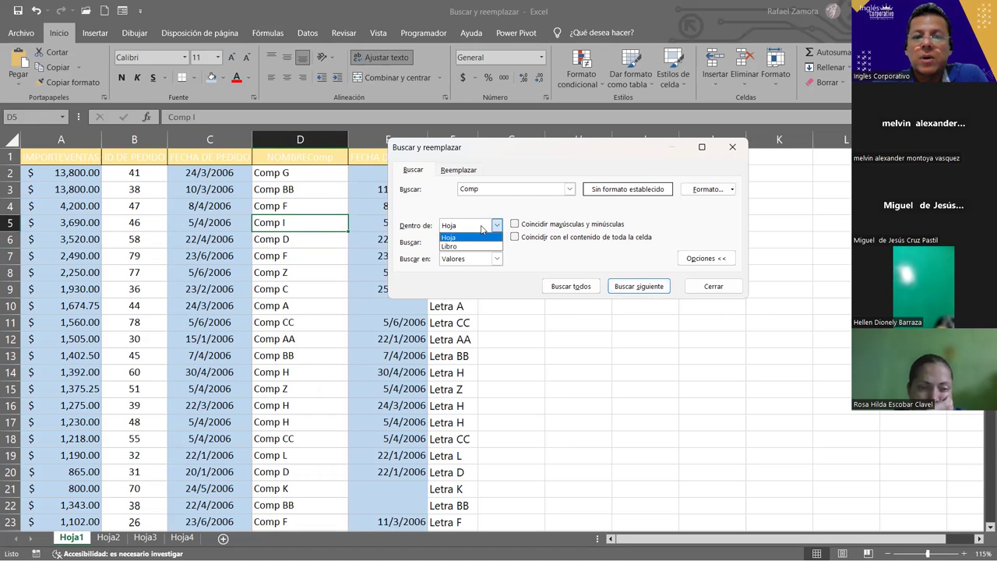
{"action": "left_click", "coordinate": [467, 246]}
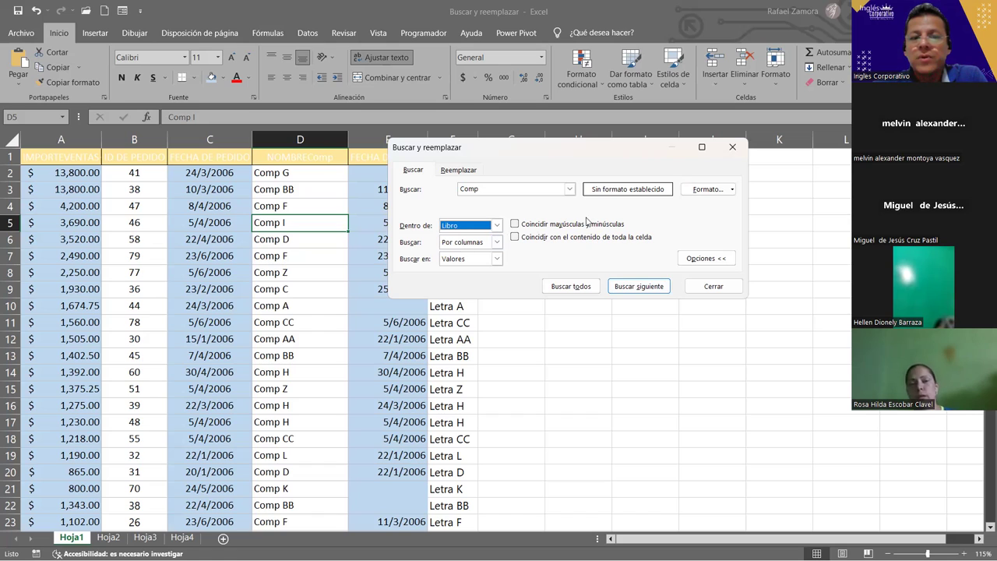
{"action": "left_click", "coordinate": [587, 288]}
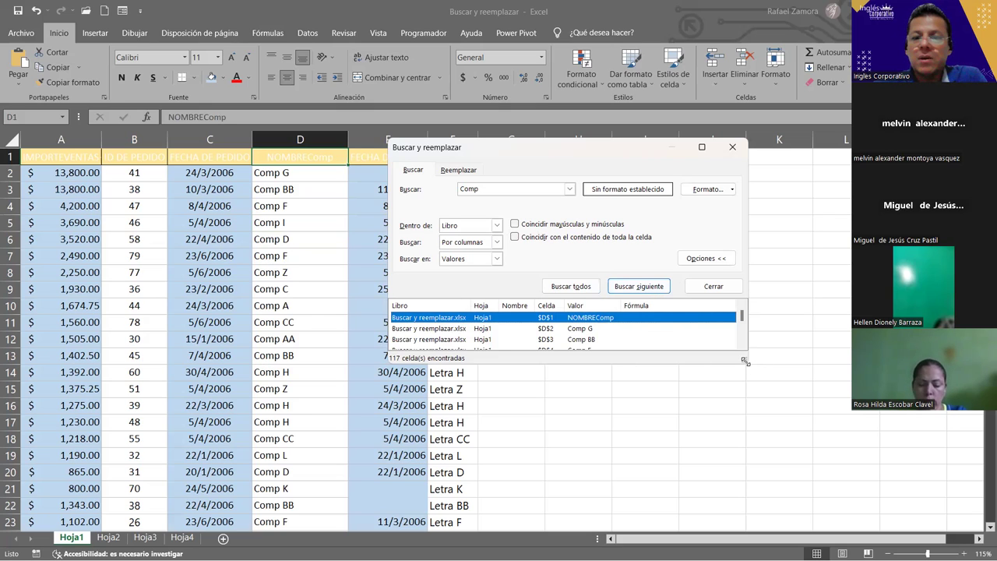
- Enlarge the results list and scroll through the 117 matches across Hoja1 to Hoja4
{"action": "left_click_drag", "start_coordinate": [744, 360], "coordinate": [744, 542]}
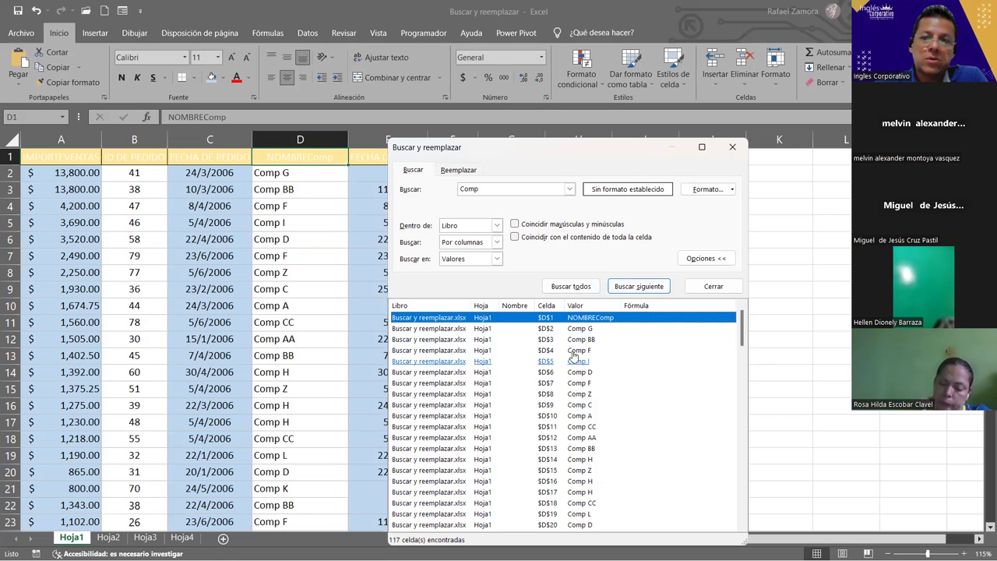
{"action": "scroll", "coordinate": [580, 350], "scroll_direction": "down", "scroll_amount": 5}
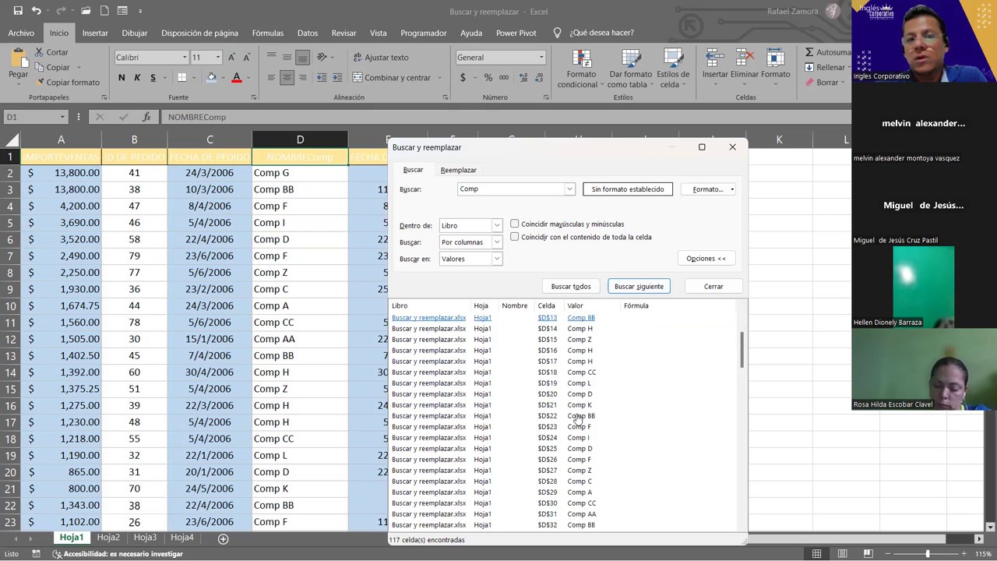
{"action": "scroll", "coordinate": [512, 388], "scroll_direction": "down", "scroll_amount": 4}
{"action": "scroll", "coordinate": [512, 388], "scroll_direction": "down", "scroll_amount": 4}
{"action": "scroll", "coordinate": [512, 388], "scroll_direction": "down", "scroll_amount": 5}
{"action": "scroll", "coordinate": [512, 388], "scroll_direction": "down", "scroll_amount": 6}
{"action": "scroll", "coordinate": [512, 388], "scroll_direction": "down", "scroll_amount": 4}
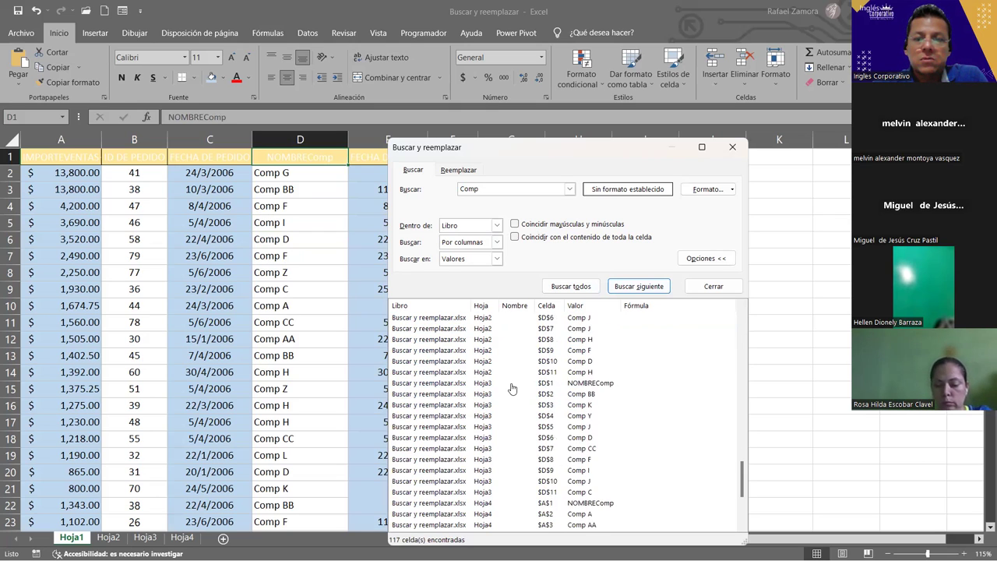
{"action": "scroll", "coordinate": [493, 335], "scroll_direction": "up", "scroll_amount": 2}
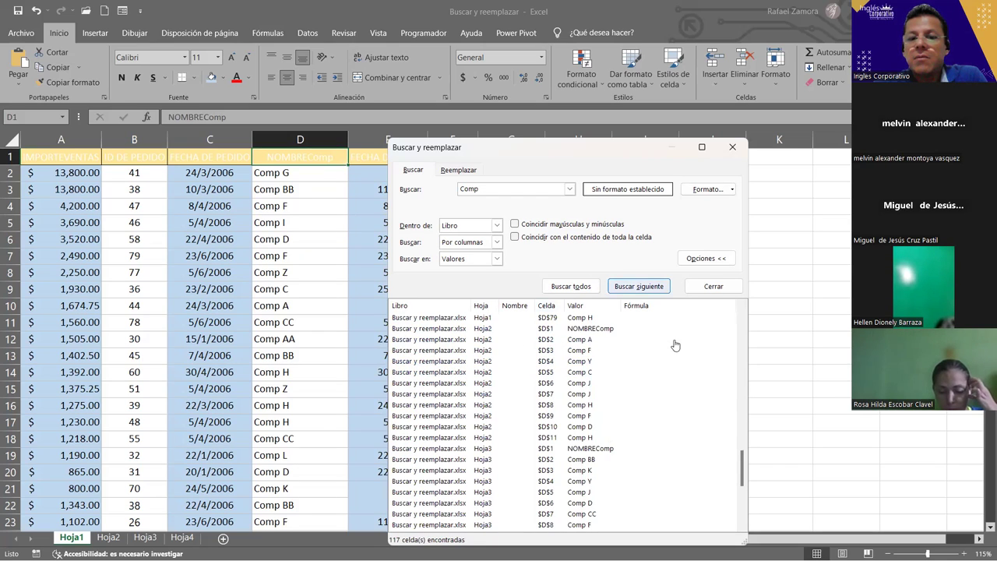
{"action": "scroll", "coordinate": [608, 411], "scroll_direction": "down", "scroll_amount": 2}
{"action": "scroll", "coordinate": [608, 411], "scroll_direction": "down", "scroll_amount": 4}
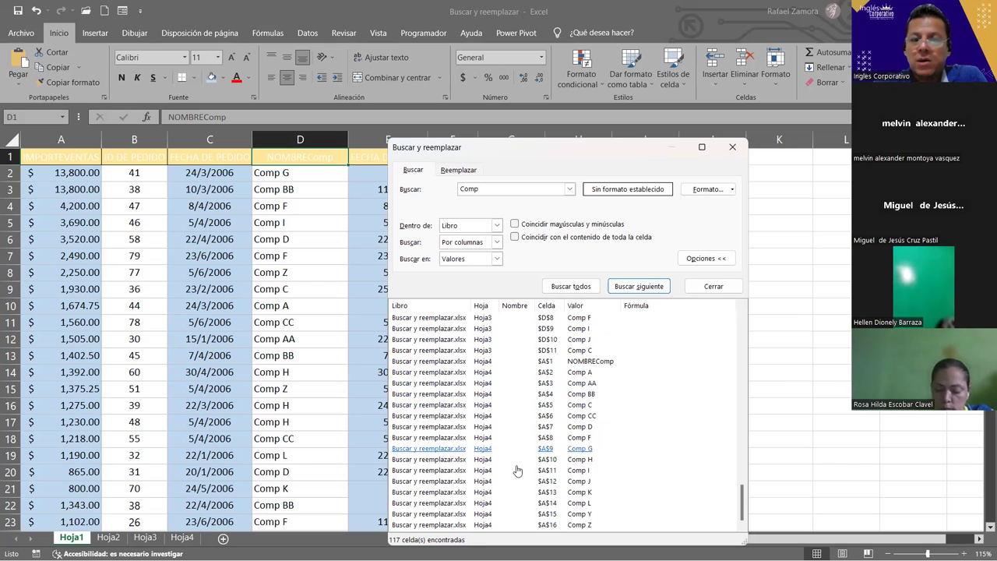
- Close the Buscar y reemplazar dialog to return to Hoja1's order table
{"action": "left_click", "coordinate": [733, 148]}
{"action": "left_click", "coordinate": [201, 222]}
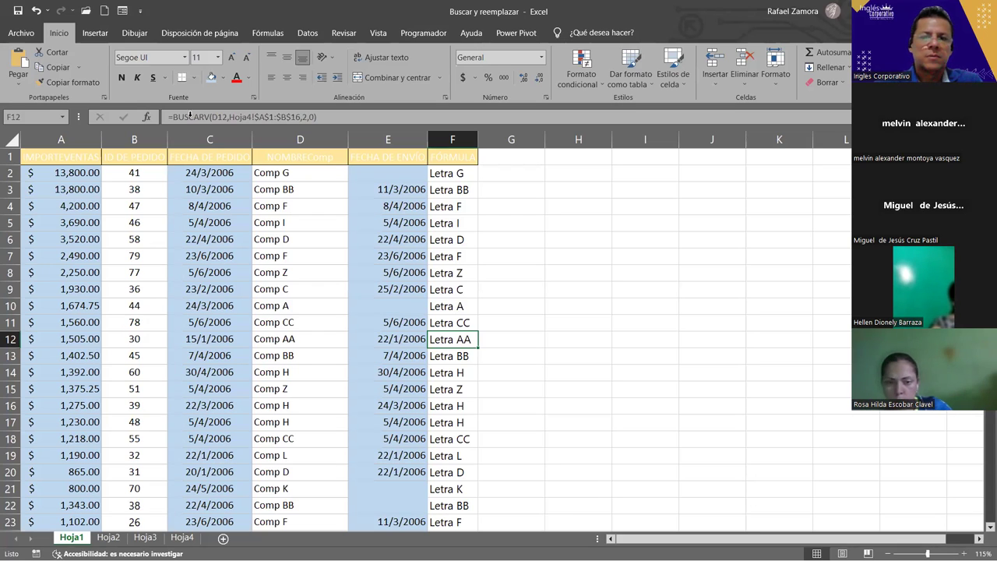
{"action": "left_click", "coordinate": [273, 240]}
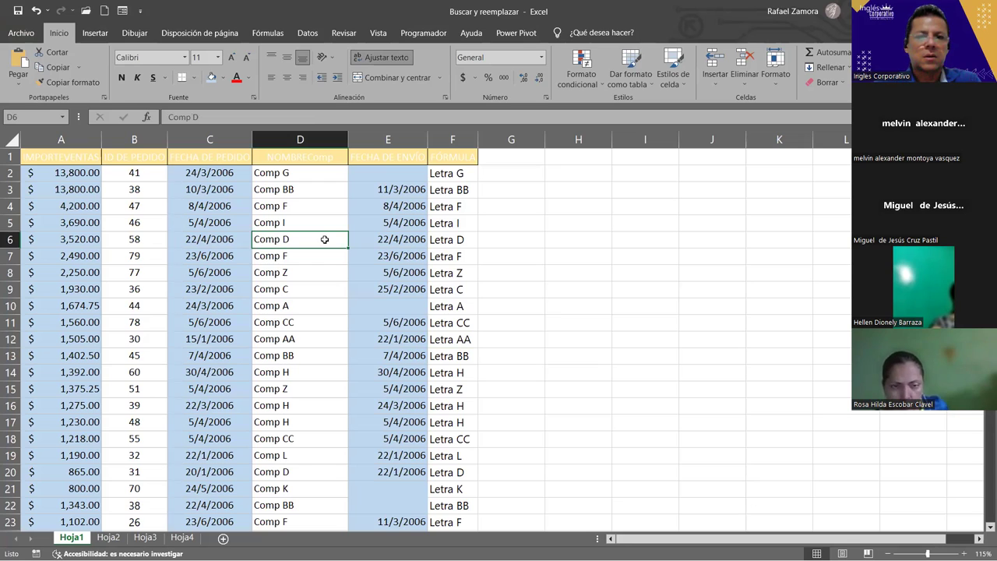
{"action": "left_click", "coordinate": [360, 367]}
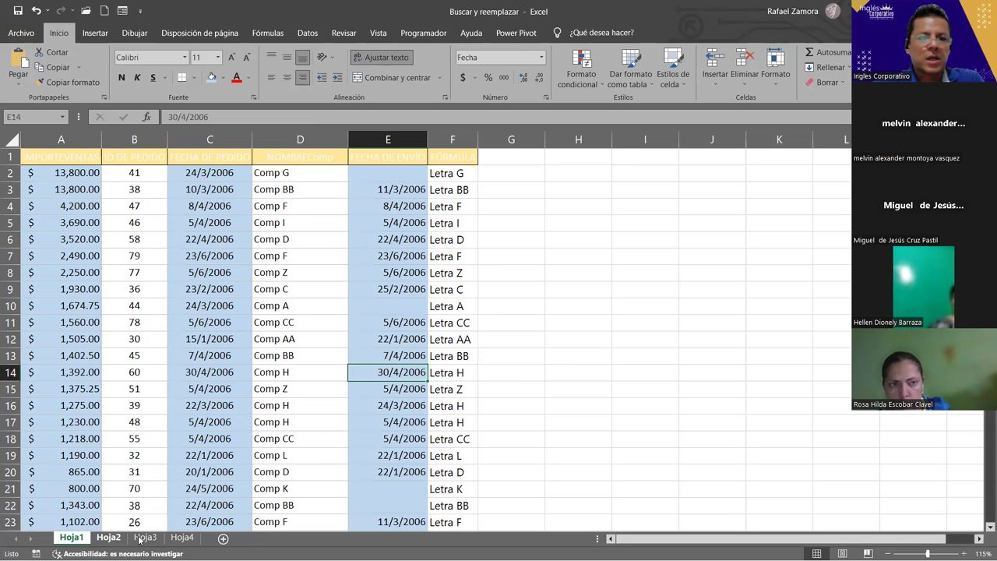
{"action": "key", "text": "ctrl+Page_Down"}
{"action": "key", "text": "ctrl+Page_Down"}
{"action": "key", "text": "ctrl+Page_Down"}
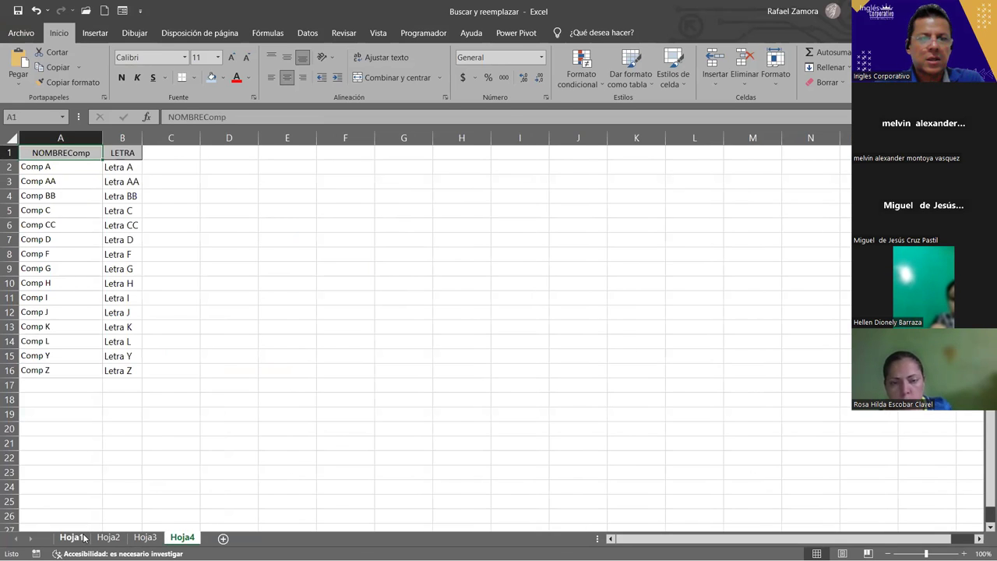
{"action": "left_click", "coordinate": [70, 538]}
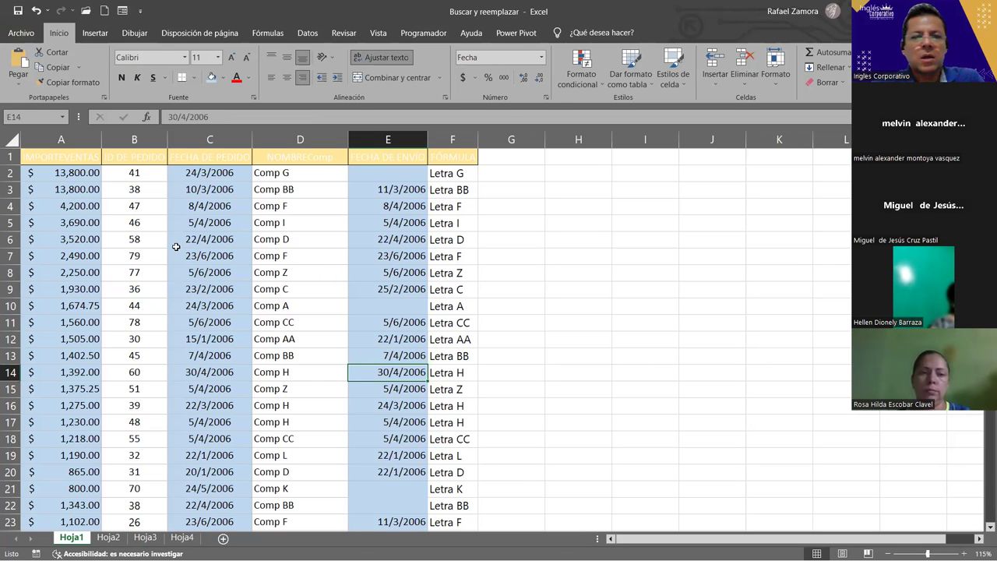
{"action": "left_click", "coordinate": [134, 205]}
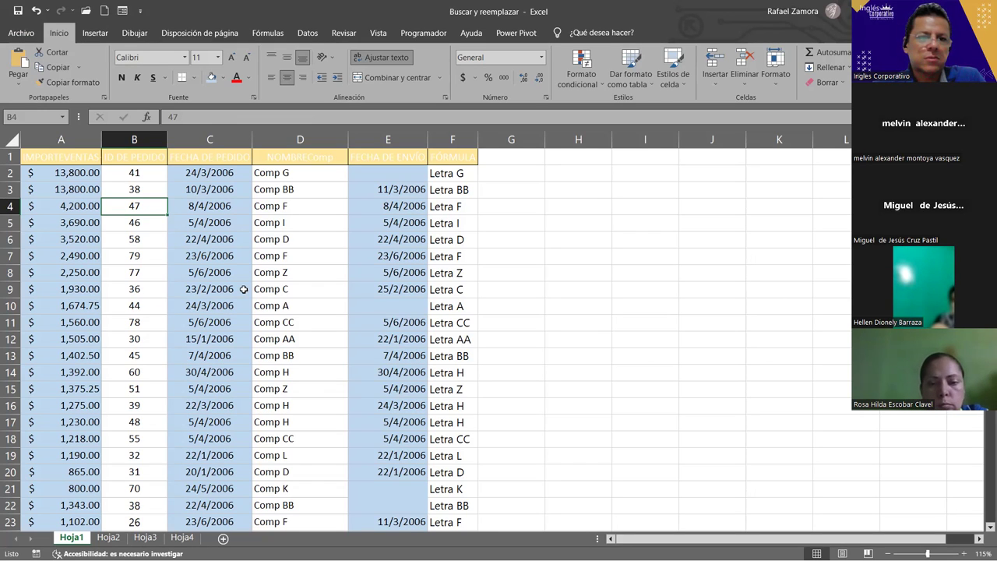
{"action": "left_click", "coordinate": [404, 224]}
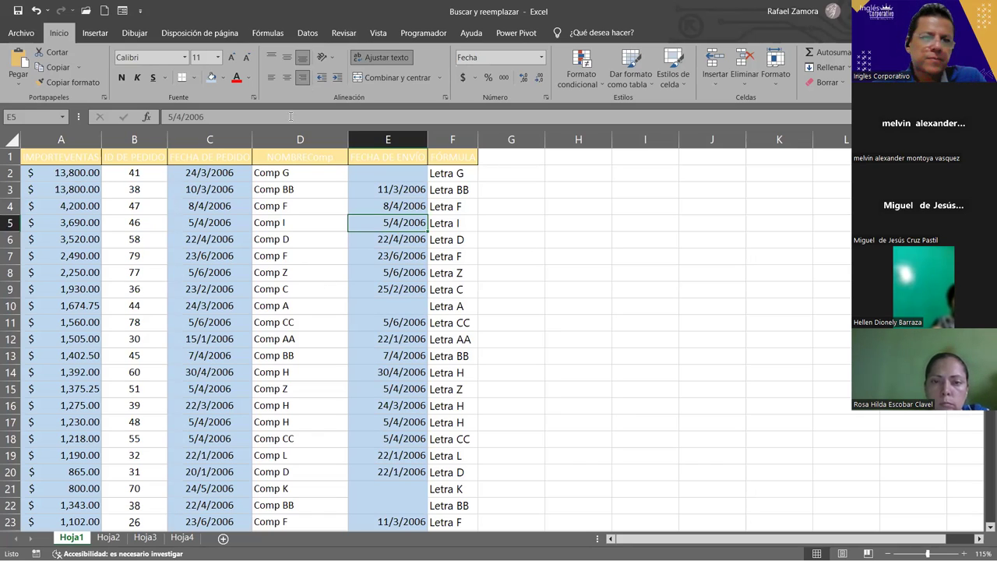
{"action": "left_click", "coordinate": [205, 173]}
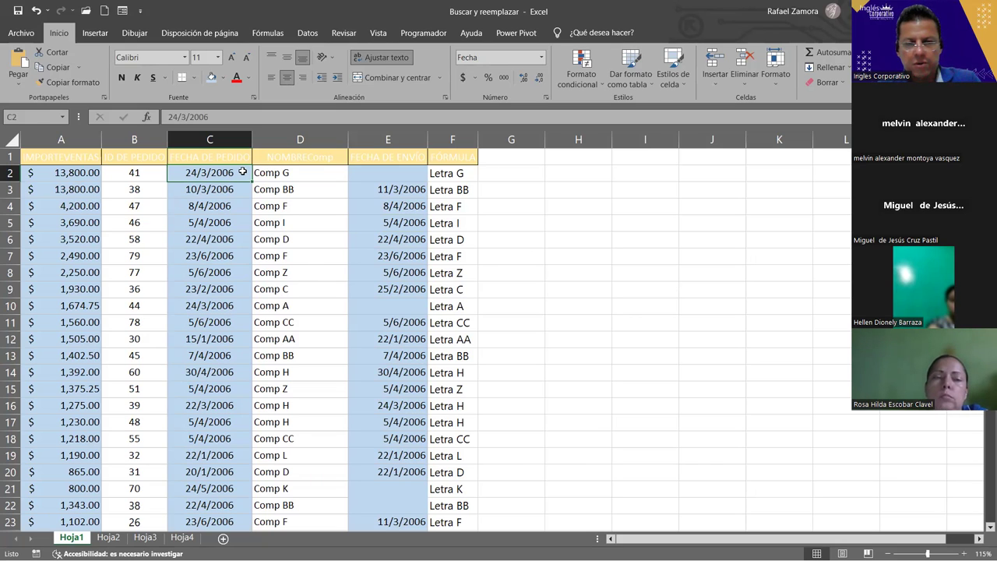
- Reopen Buscar y reemplazar with Comp, move it higher and show the extra options
{"action": "key", "text": "ctrl+b"}
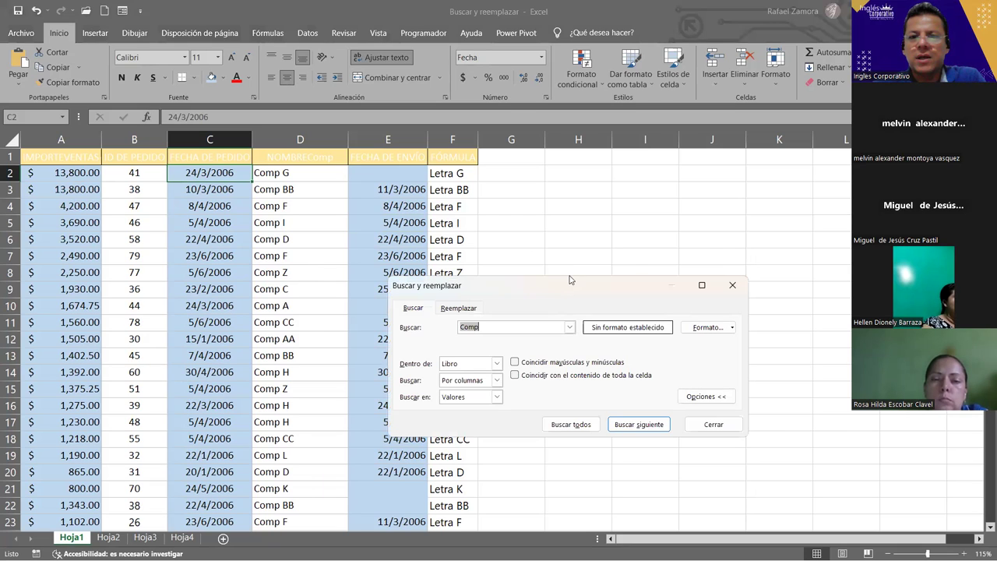
{"action": "left_click", "coordinate": [562, 165]}
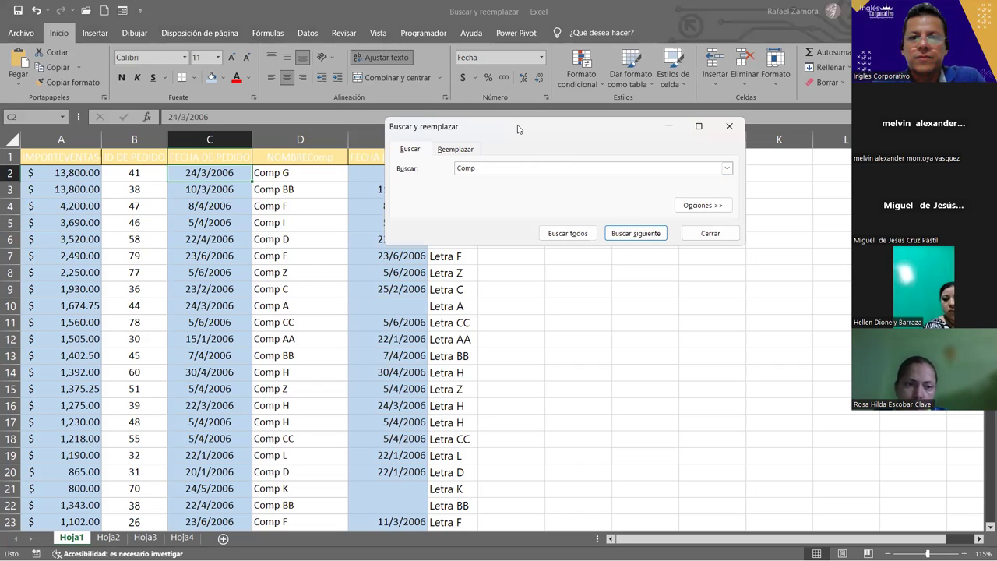
{"action": "left_click_drag", "start_coordinate": [517, 128], "coordinate": [578, 115]}
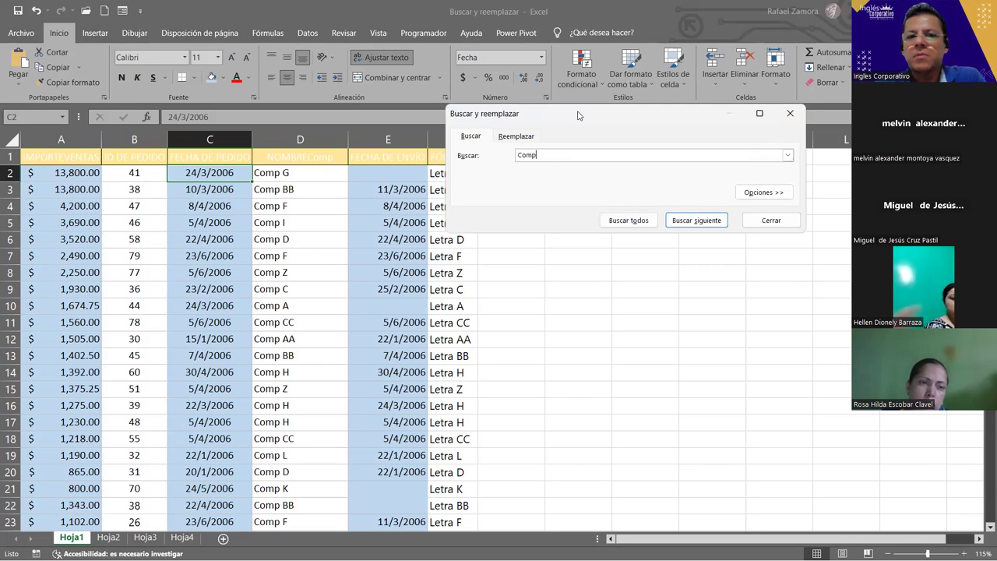
{"action": "left_click", "coordinate": [762, 192]}
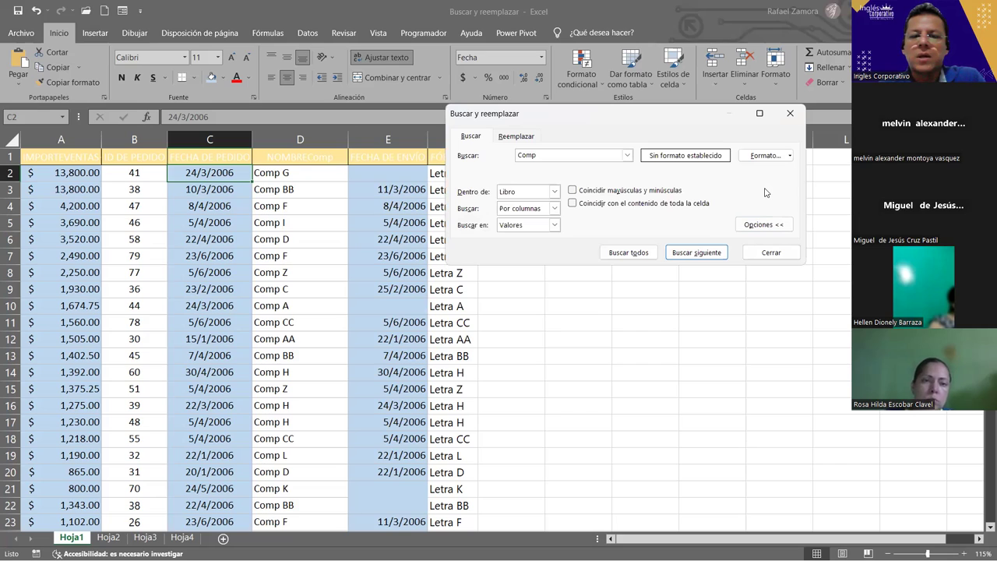
- Set the Comp search to Dentro de Hoja, Buscar en Fórmulas and Buscar Por filas
{"action": "left_click", "coordinate": [554, 191]}
{"action": "left_click", "coordinate": [524, 201]}
{"action": "key", "text": "Tab"}
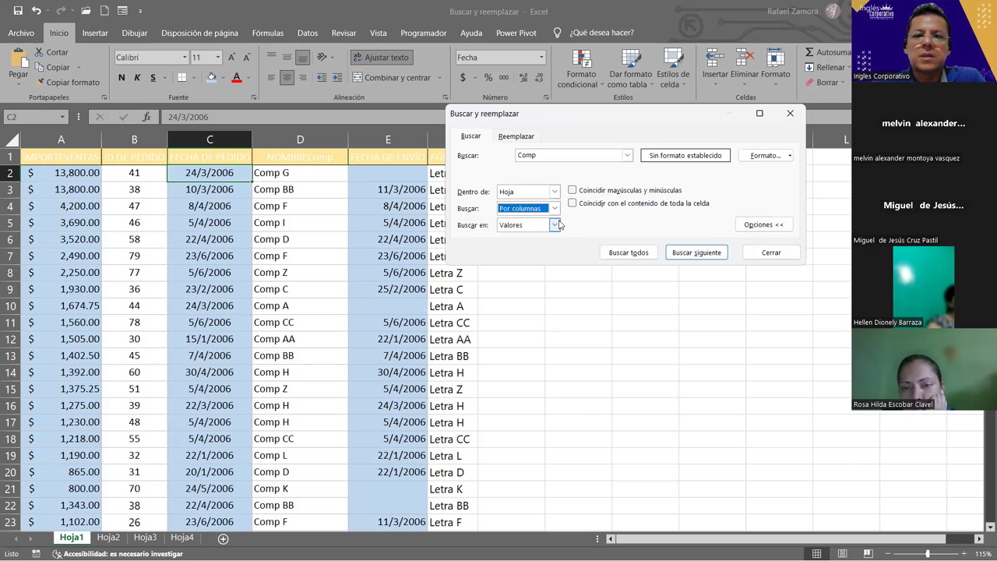
{"action": "left_click", "coordinate": [556, 225]}
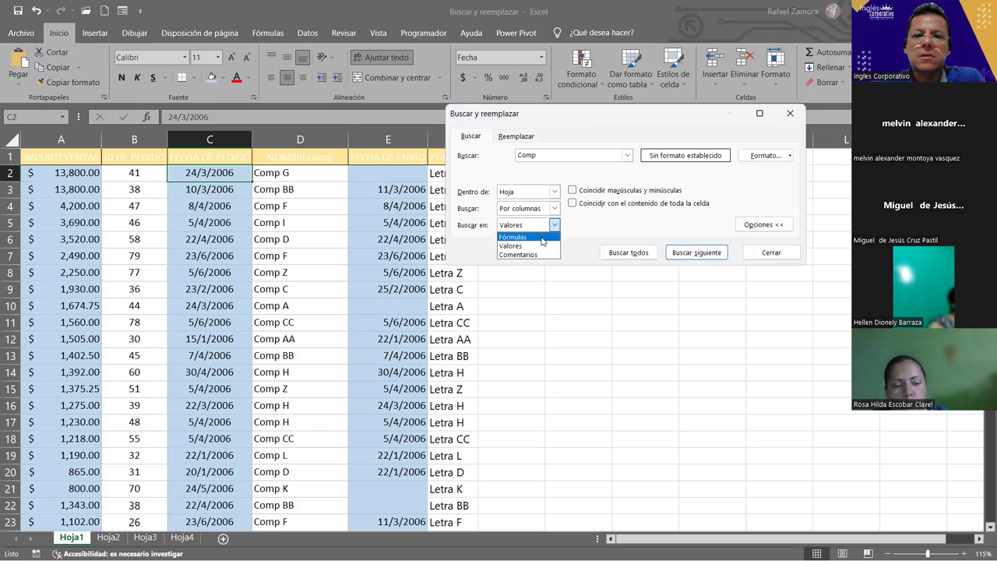
{"action": "left_click", "coordinate": [546, 236]}
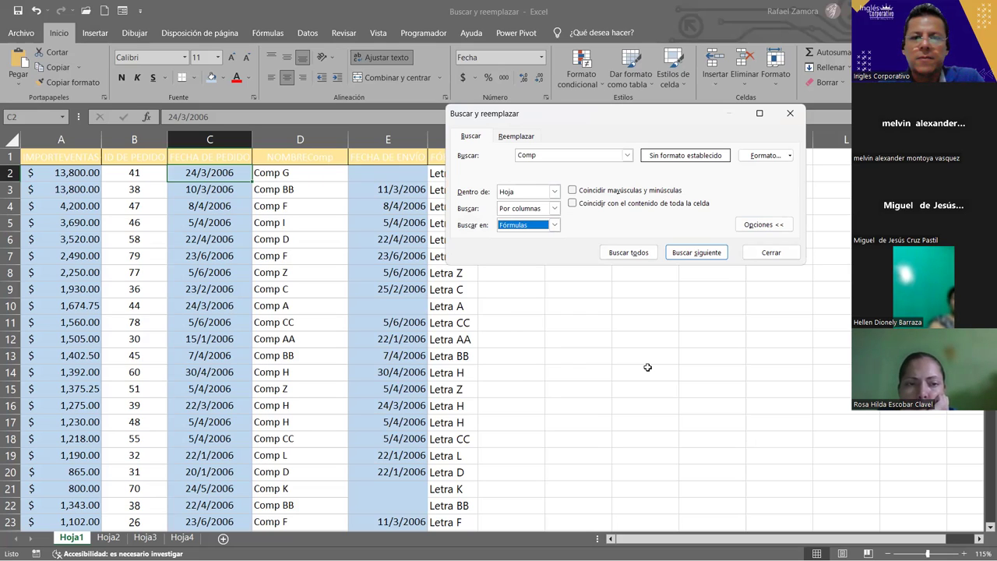
{"action": "left_click", "coordinate": [554, 208]}
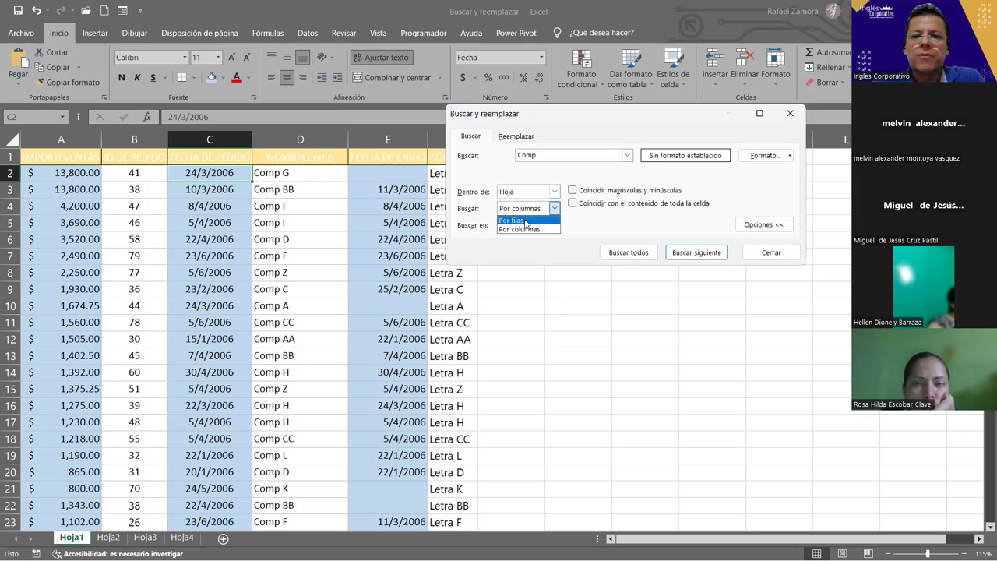
{"action": "left_click", "coordinate": [526, 222]}
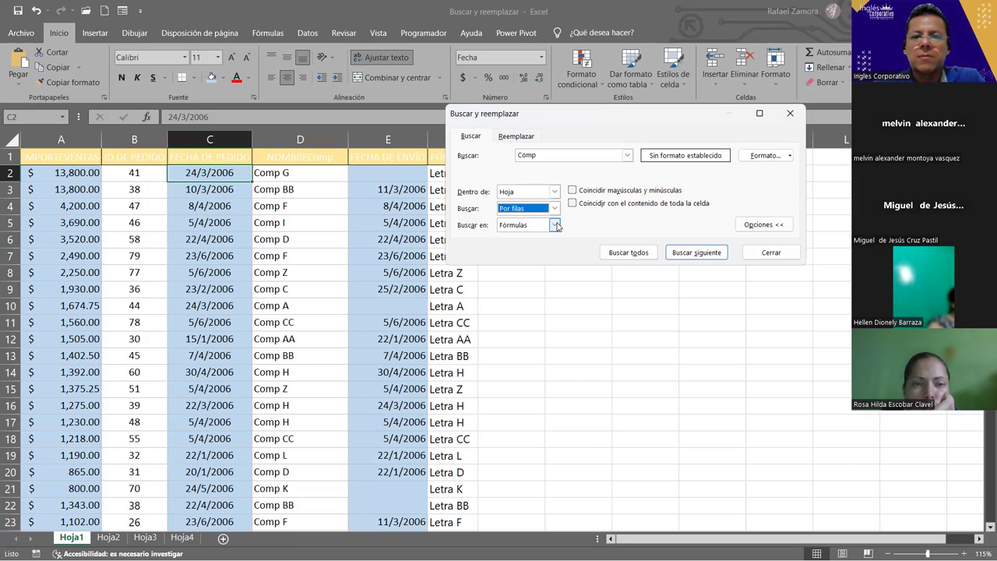
{"action": "key", "text": "Tab"}
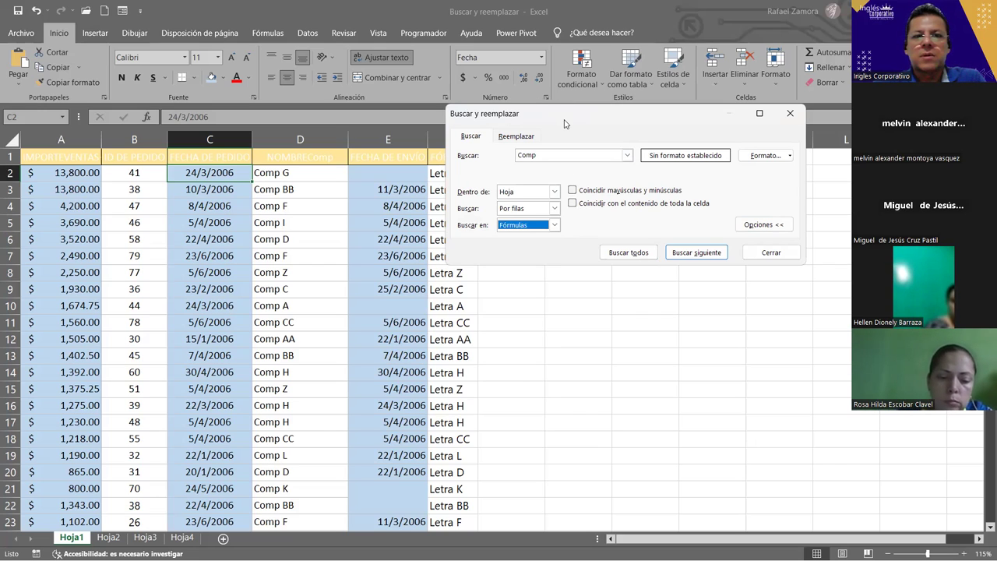
{"action": "left_click_drag", "start_coordinate": [566, 123], "coordinate": [611, 102]}
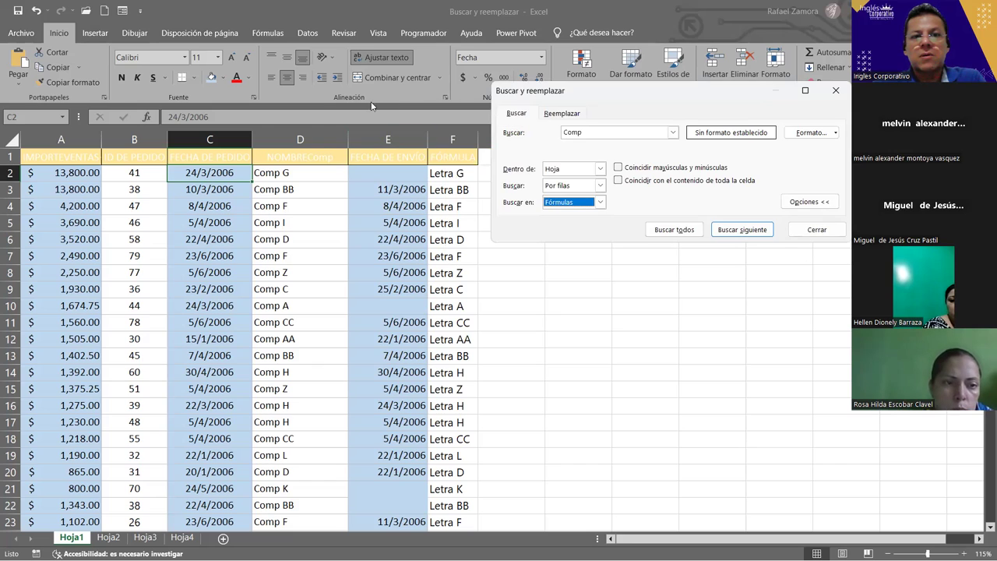
{"action": "left_click", "coordinate": [588, 133]}
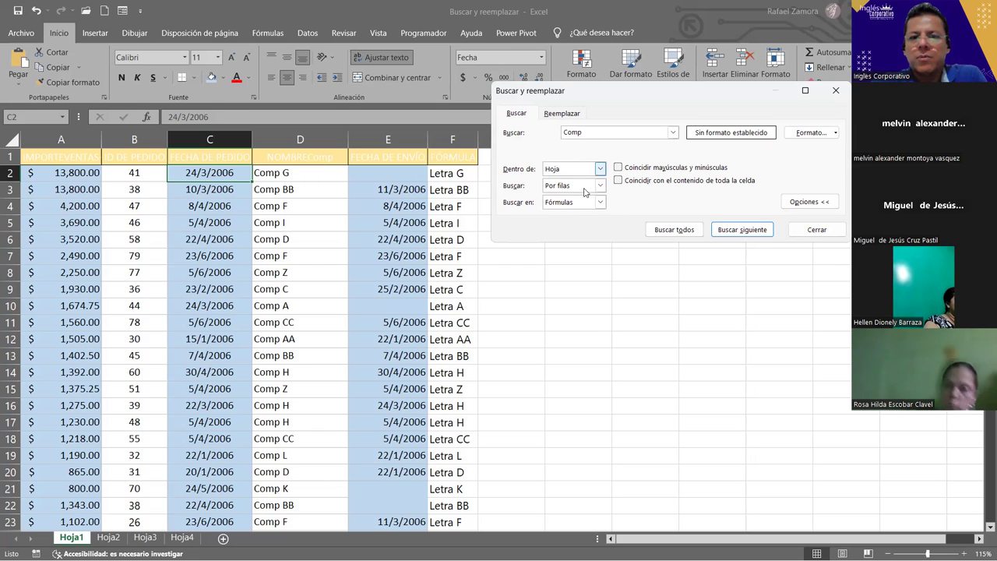
- List all 79 cells containing Comp and scroll through the enlarged results list
{"action": "left_click", "coordinate": [667, 231]}
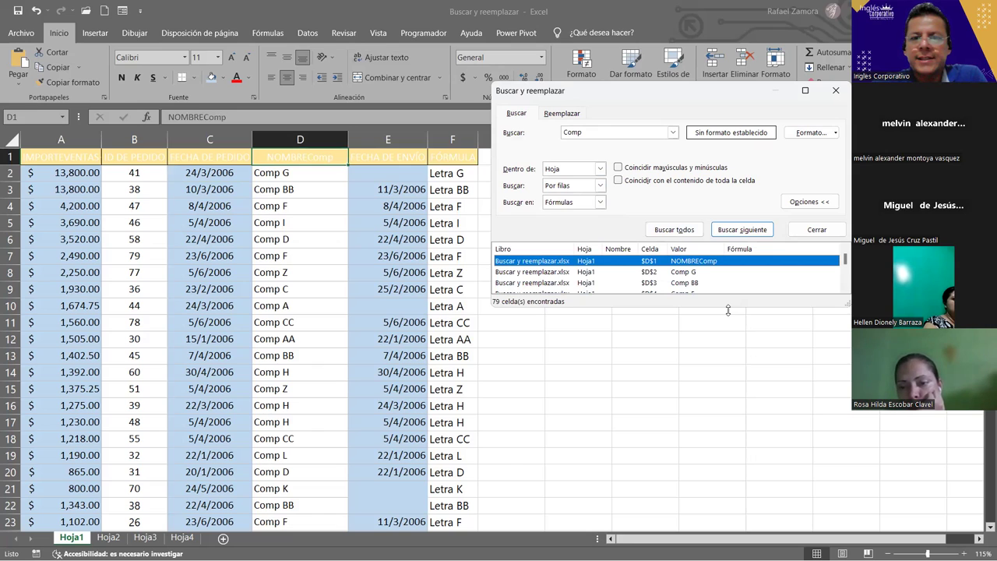
{"action": "left_click_drag", "start_coordinate": [728, 310], "coordinate": [728, 517]}
{"action": "scroll", "coordinate": [628, 331], "scroll_direction": "down", "scroll_amount": 7}
{"action": "scroll", "coordinate": [628, 332], "scroll_direction": "down", "scroll_amount": 12}
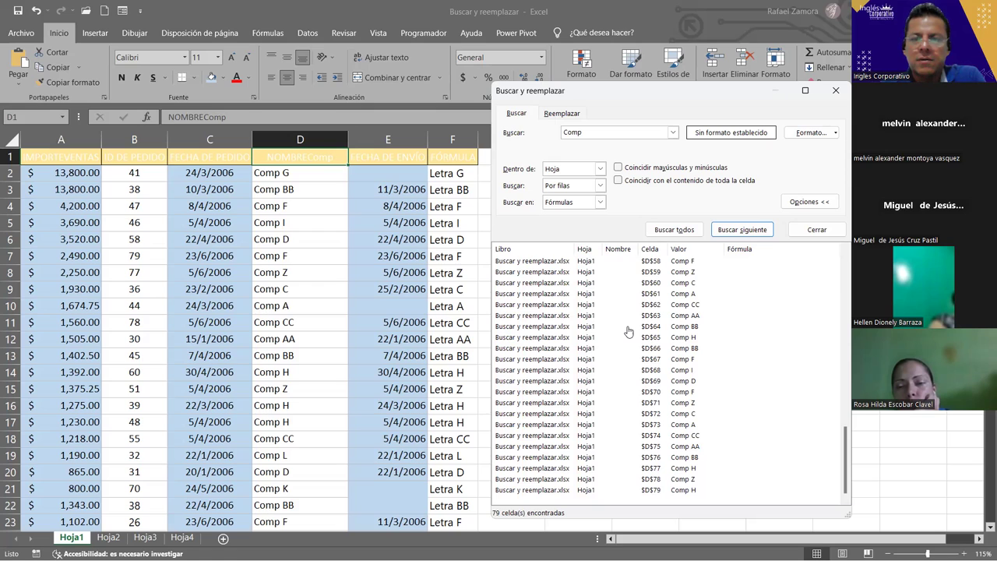
{"action": "scroll", "coordinate": [629, 332], "scroll_direction": "up", "scroll_amount": 2}
{"action": "scroll", "coordinate": [628, 332], "scroll_direction": "up", "scroll_amount": 5}
{"action": "scroll", "coordinate": [628, 332], "scroll_direction": "up", "scroll_amount": 6}
{"action": "scroll", "coordinate": [628, 332], "scroll_direction": "up", "scroll_amount": 6}
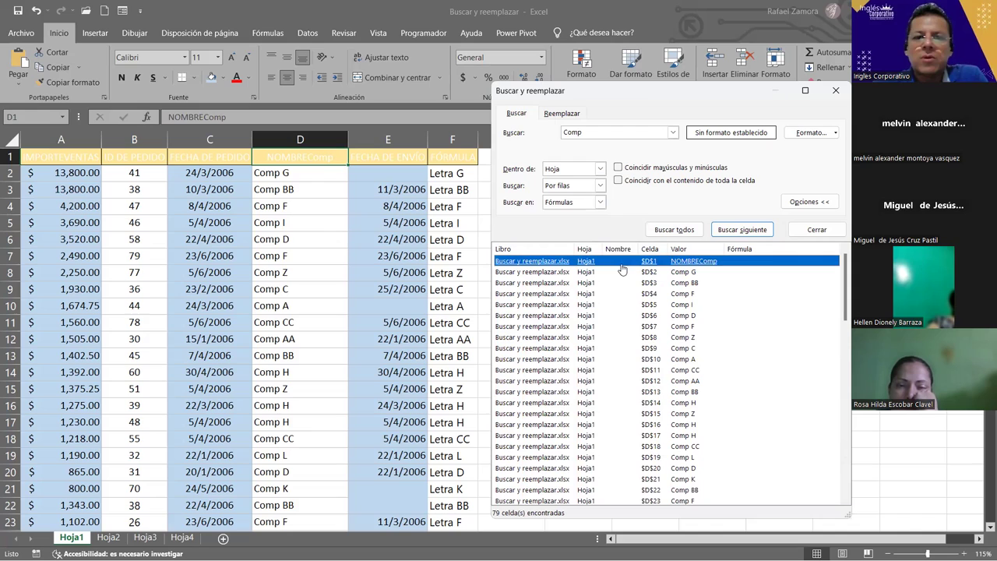
- Close the Buscar y reemplazar dialog, leaving Comp as the search term
{"action": "left_click", "coordinate": [612, 132]}
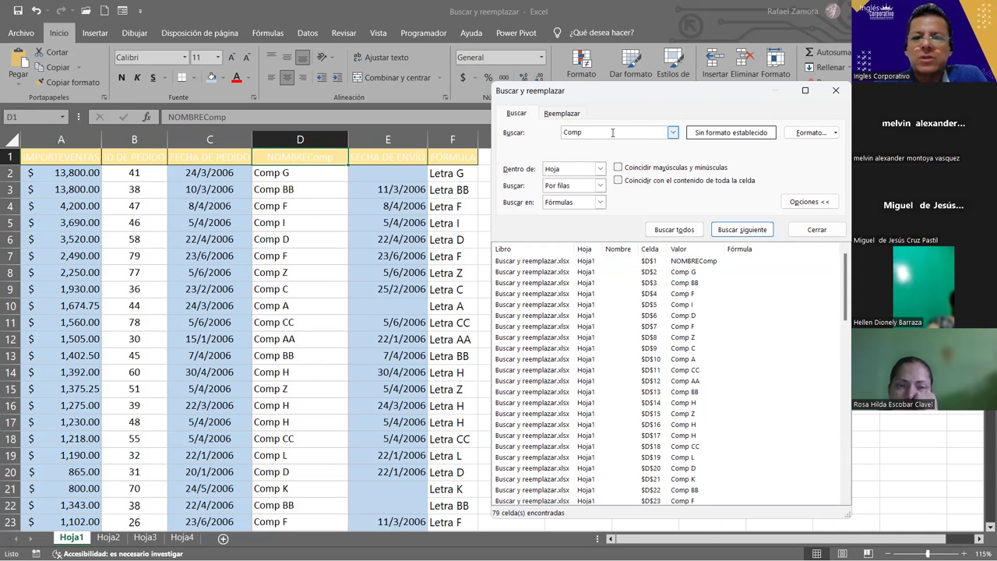
{"action": "left_click", "coordinate": [814, 229]}
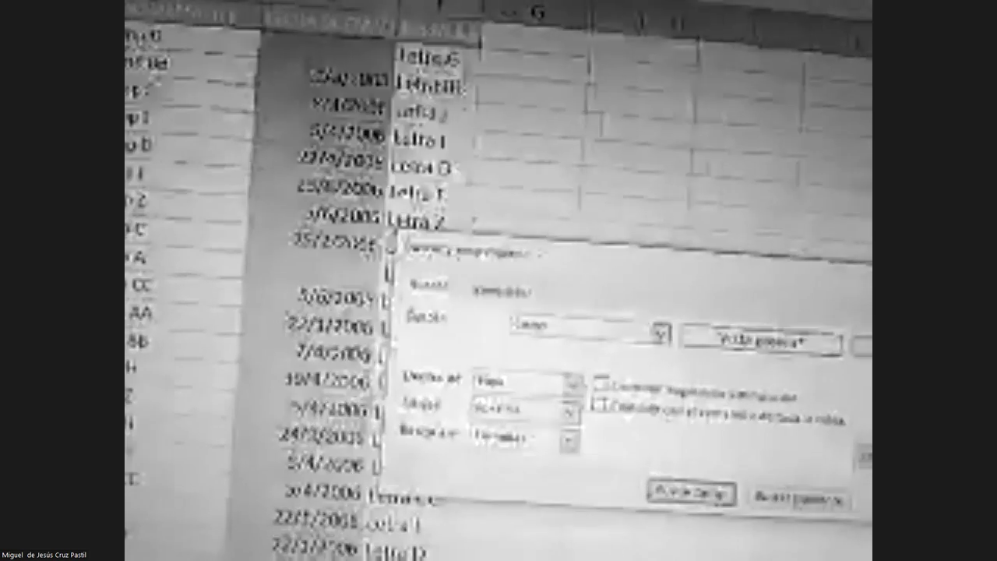
- Check the Formato search options, then list every cell on the sheet matching Comp
{"action": "left_click", "coordinate": [811, 343]}
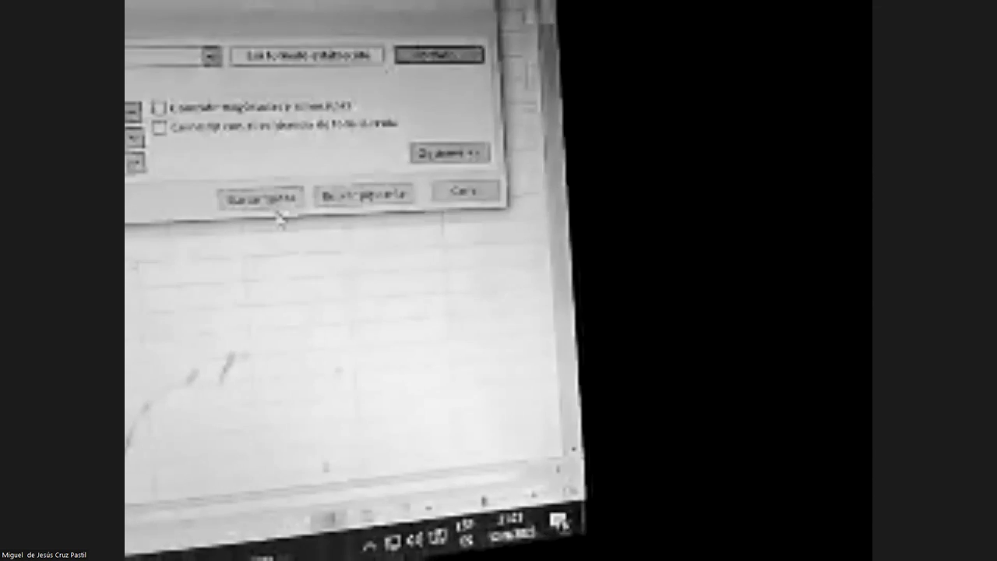
{"action": "left_click", "coordinate": [316, 218]}
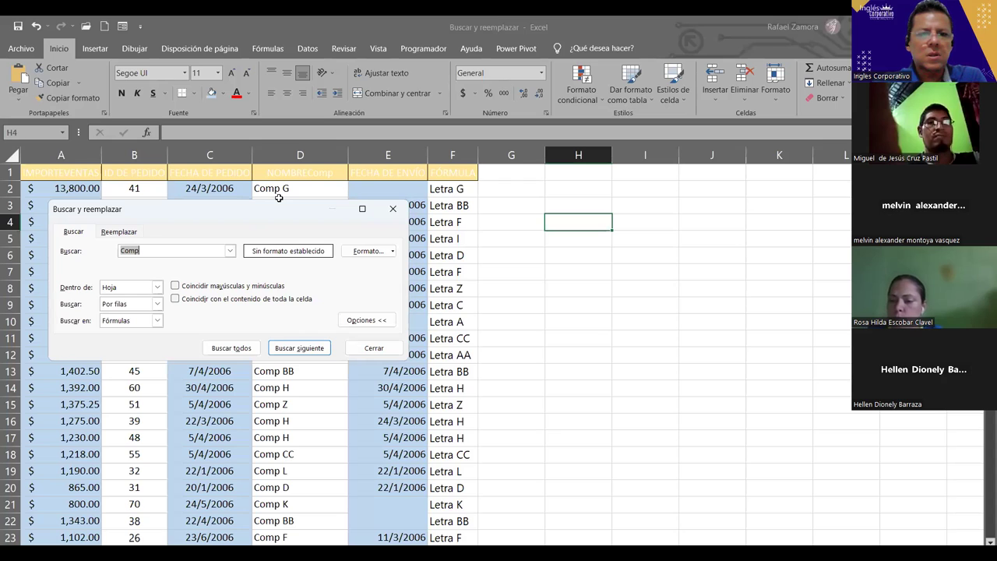
- Widen the Comp search to Dentro de Libro and list all 117 matches
{"action": "left_click_drag", "start_coordinate": [279, 198], "coordinate": [328, 246]}
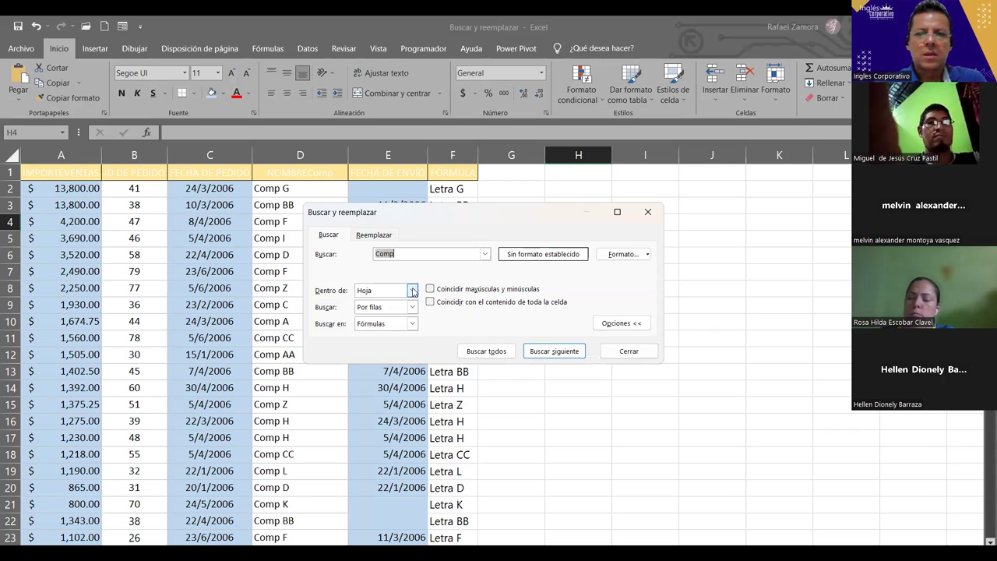
{"action": "left_click", "coordinate": [414, 291]}
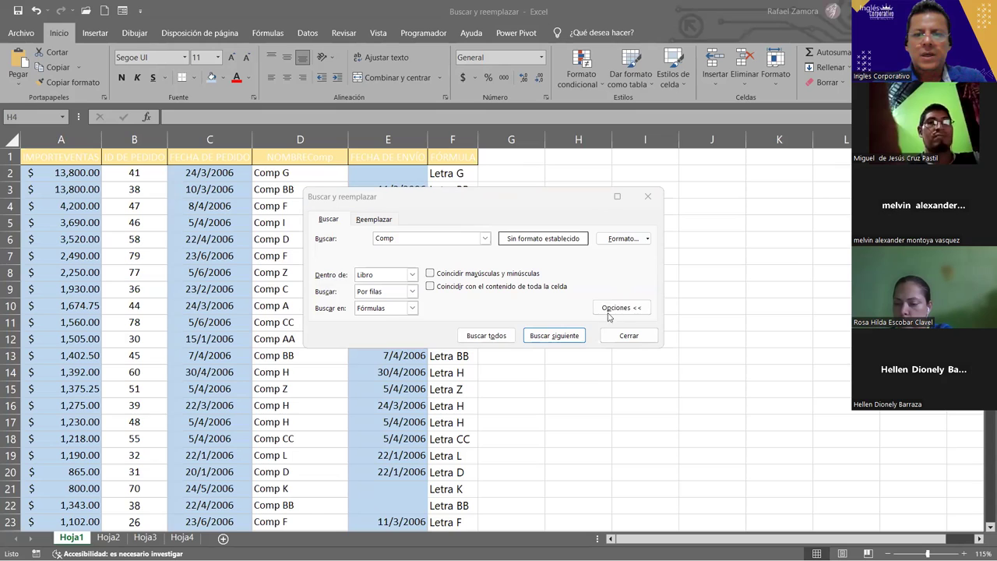
{"action": "key", "text": "Return"}
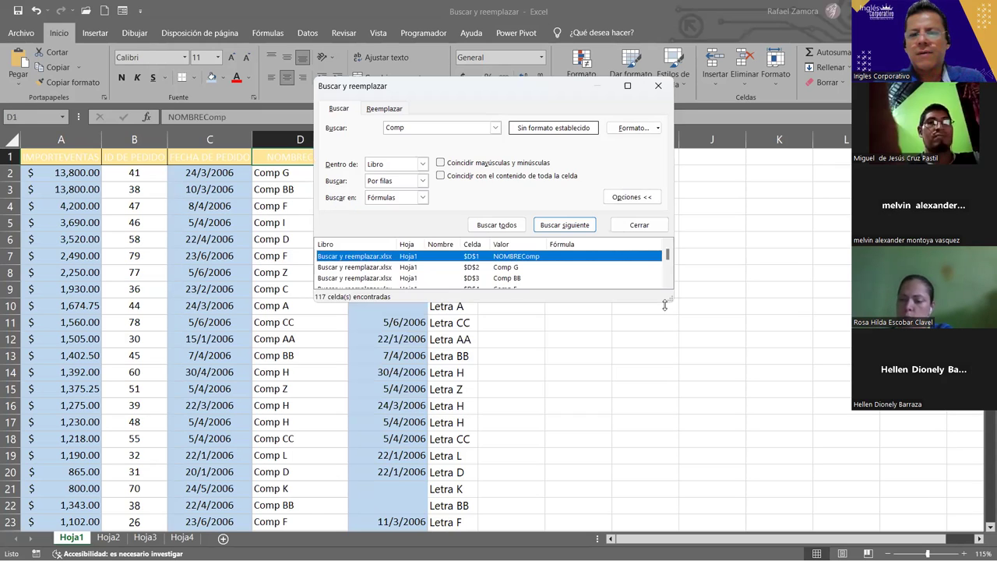
- Make the results pane taller and scroll through the 117 Comp matches, back to Hoja1's D1
{"action": "left_click_drag", "start_coordinate": [665, 304], "coordinate": [668, 514]}
{"action": "scroll", "coordinate": [474, 380], "scroll_direction": "down", "scroll_amount": 15}
{"action": "scroll", "coordinate": [473, 381], "scroll_direction": "down", "scroll_amount": 5}
{"action": "scroll", "coordinate": [474, 381], "scroll_direction": "up", "scroll_amount": 4}
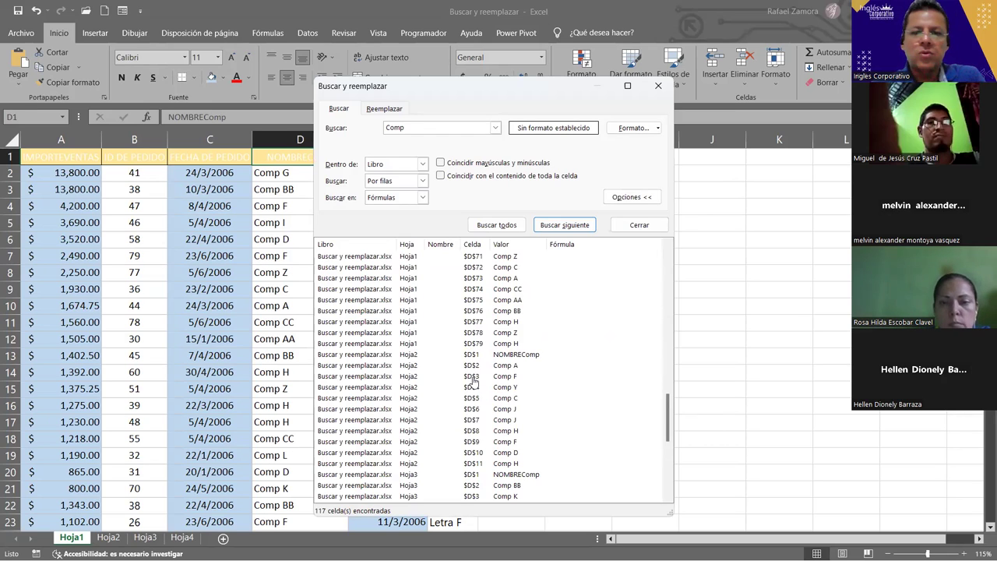
{"action": "scroll", "coordinate": [489, 377], "scroll_direction": "down", "scroll_amount": 8}
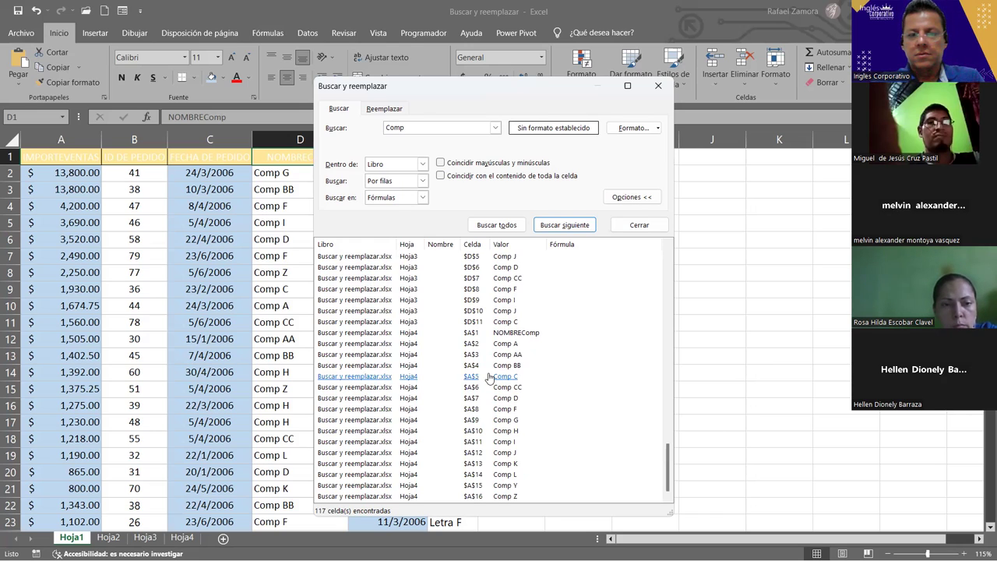
{"action": "scroll", "coordinate": [490, 377], "scroll_direction": "up", "scroll_amount": 4}
{"action": "scroll", "coordinate": [489, 378], "scroll_direction": "up", "scroll_amount": 10}
{"action": "scroll", "coordinate": [490, 378], "scroll_direction": "up", "scroll_amount": 8}
{"action": "scroll", "coordinate": [489, 378], "scroll_direction": "up", "scroll_amount": 8}
{"action": "scroll", "coordinate": [489, 378], "scroll_direction": "up", "scroll_amount": 2}
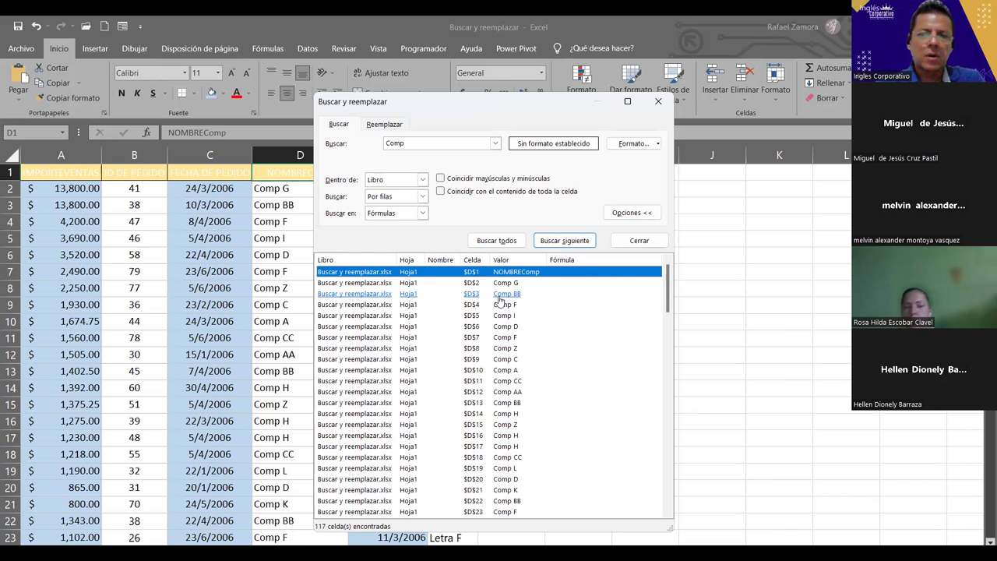
- Close the search, look at Comp Z in Hoja4 cell A16, then return to Hoja1 cell B2
{"action": "left_click", "coordinate": [647, 246]}
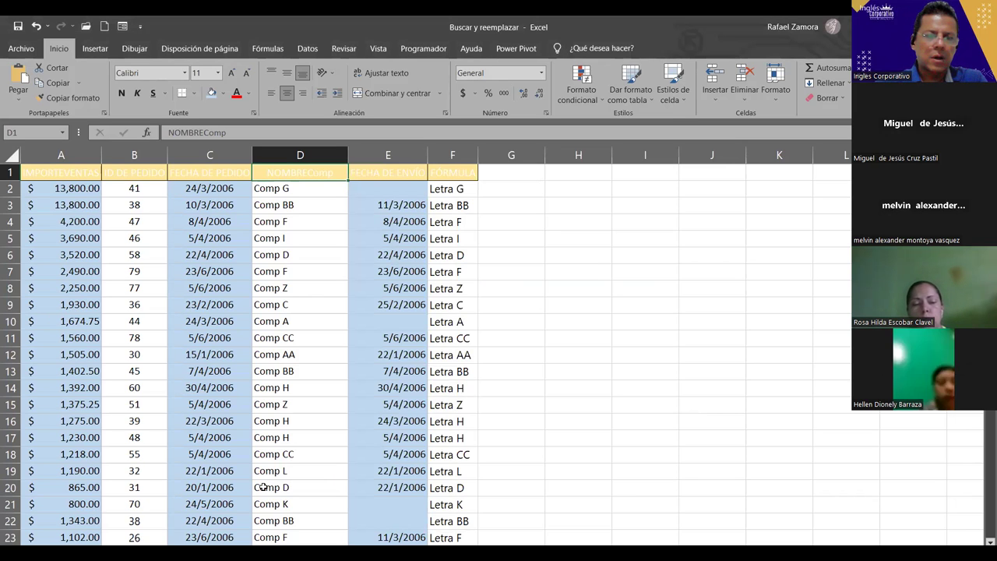
{"action": "key", "text": "ctrl+Page_Down"}
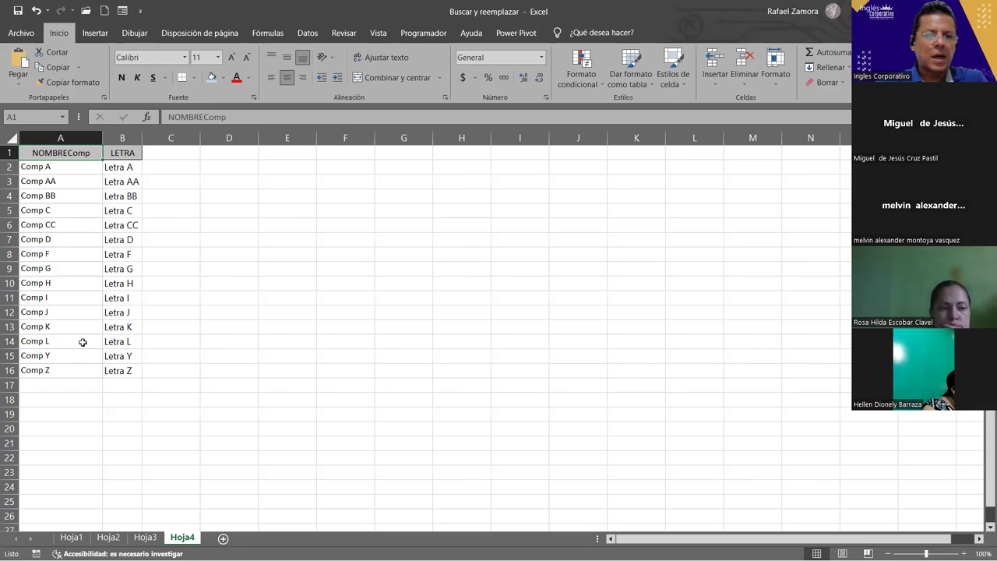
{"action": "left_click", "coordinate": [77, 370]}
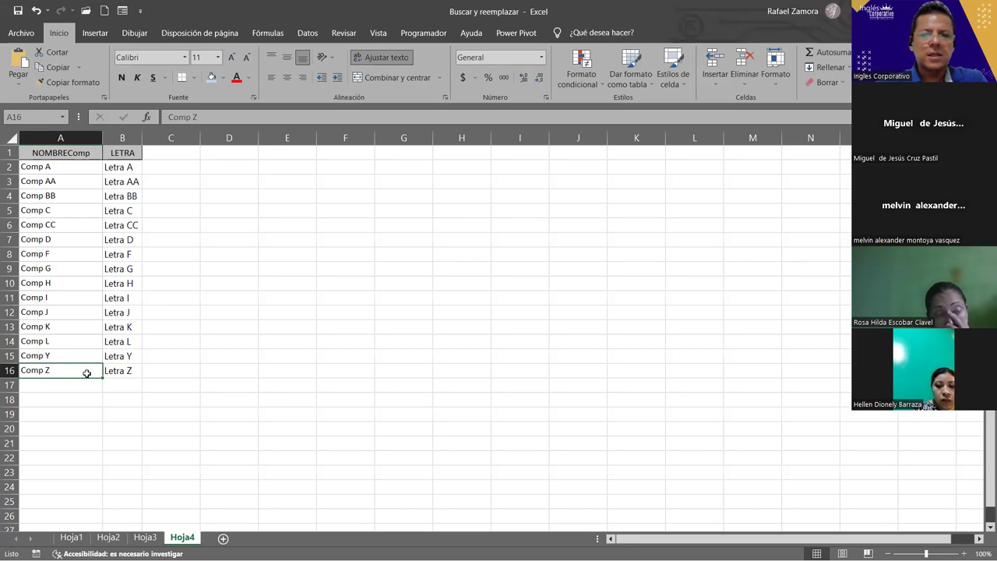
{"action": "left_click", "coordinate": [71, 537]}
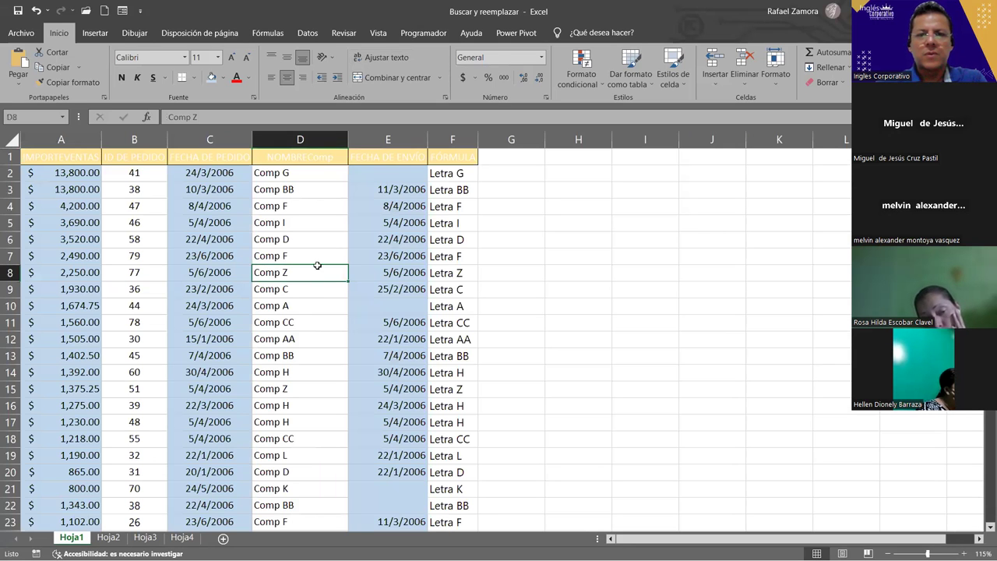
{"action": "left_click", "coordinate": [45, 178]}
{"action": "left_click", "coordinate": [146, 172]}
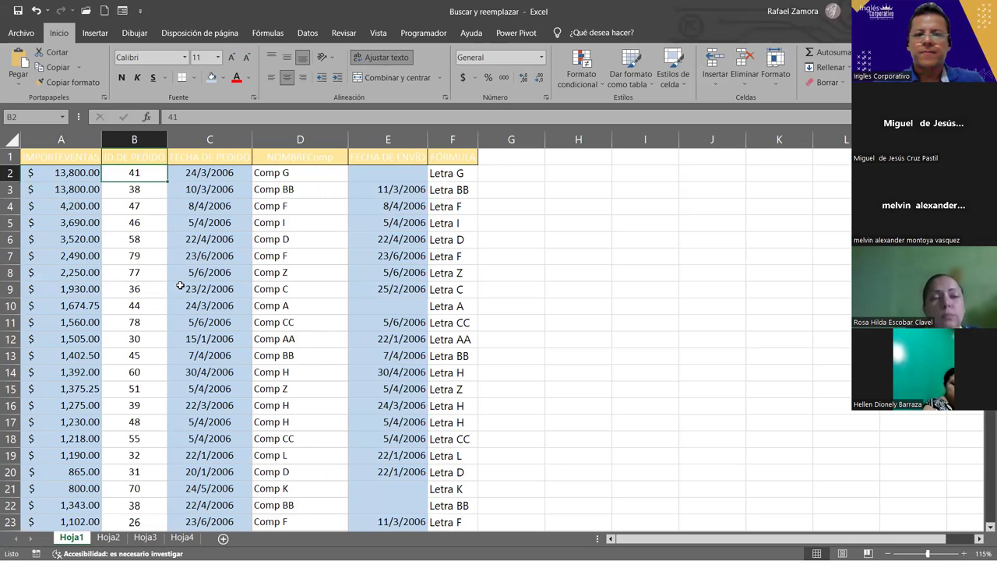
- Reopen the search set to Dentro de Hoja and Buscar en Valores, selecting the search term
{"action": "key", "text": "ctrl+b"}
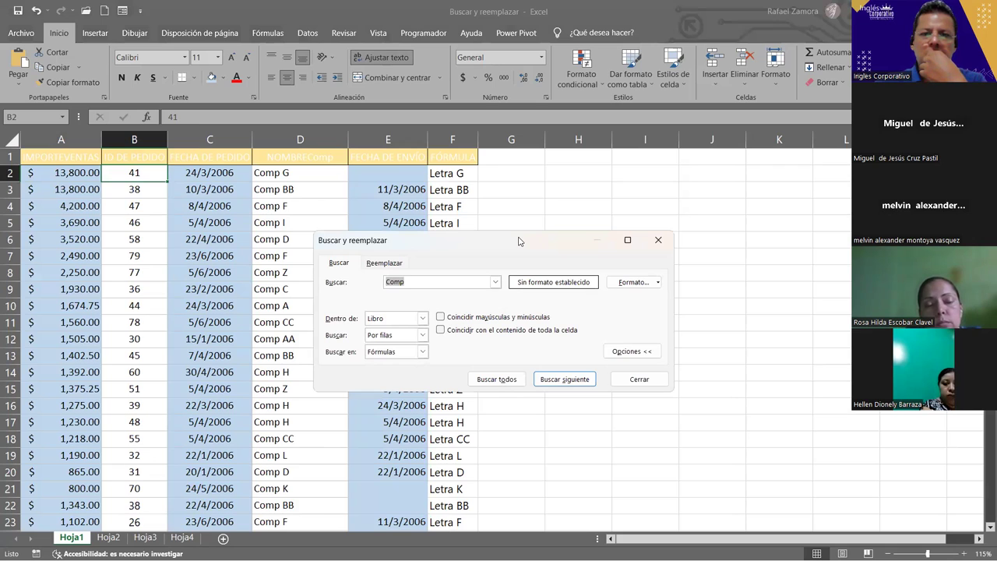
{"action": "left_click_drag", "start_coordinate": [520, 241], "coordinate": [611, 158]}
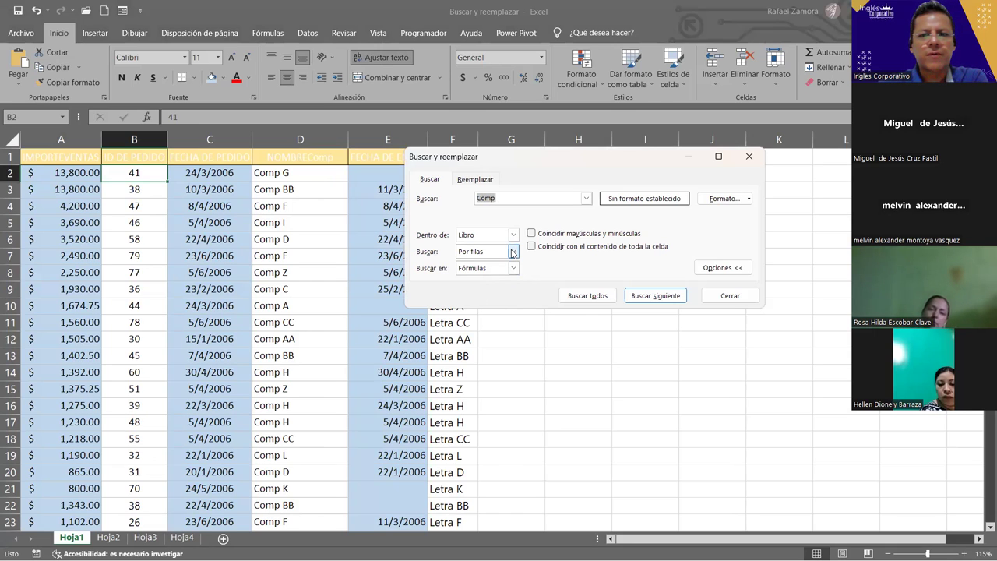
{"action": "left_click", "coordinate": [512, 234]}
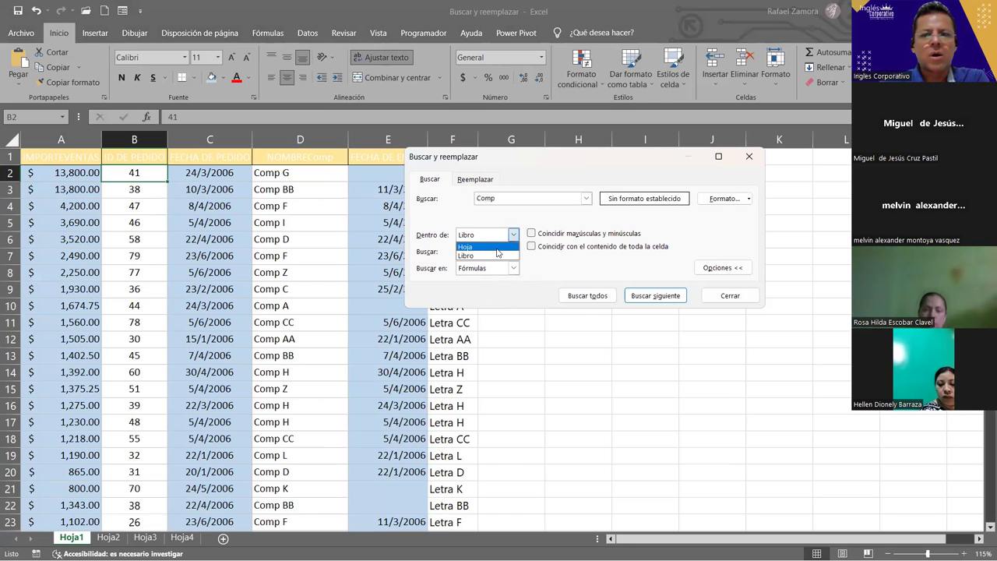
{"action": "left_click", "coordinate": [482, 246]}
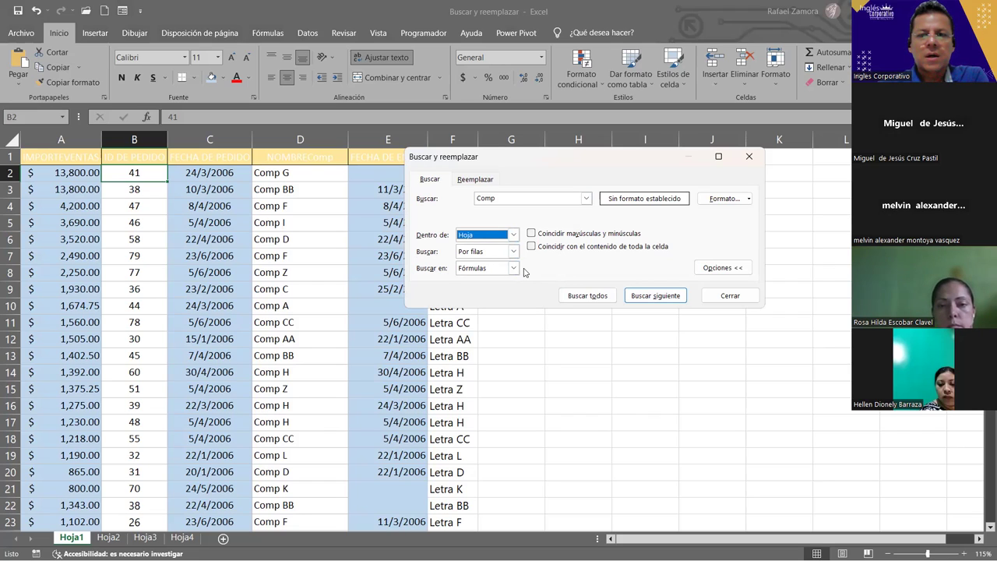
{"action": "left_click", "coordinate": [514, 268]}
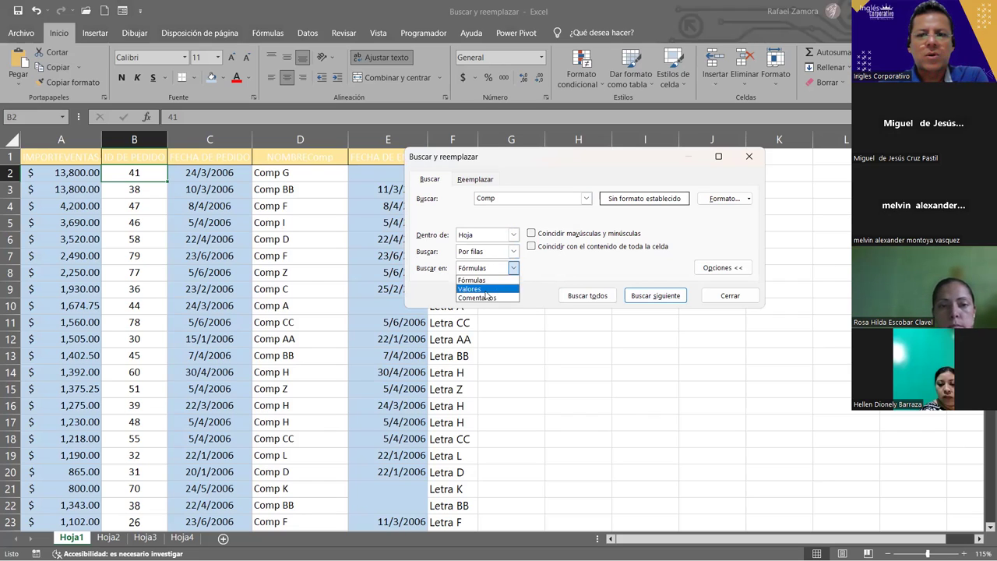
{"action": "left_click", "coordinate": [486, 290]}
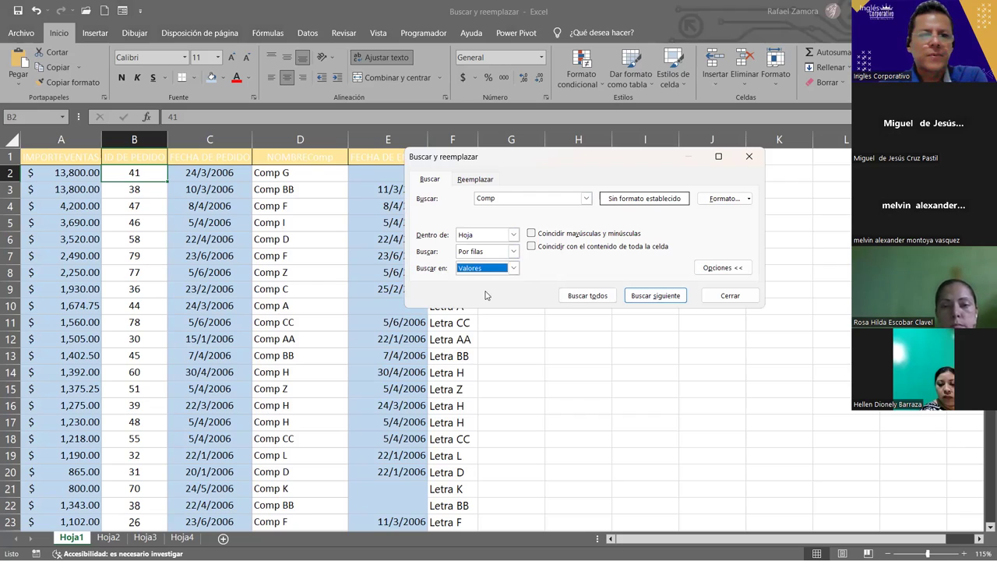
{"action": "left_click", "coordinate": [545, 197]}
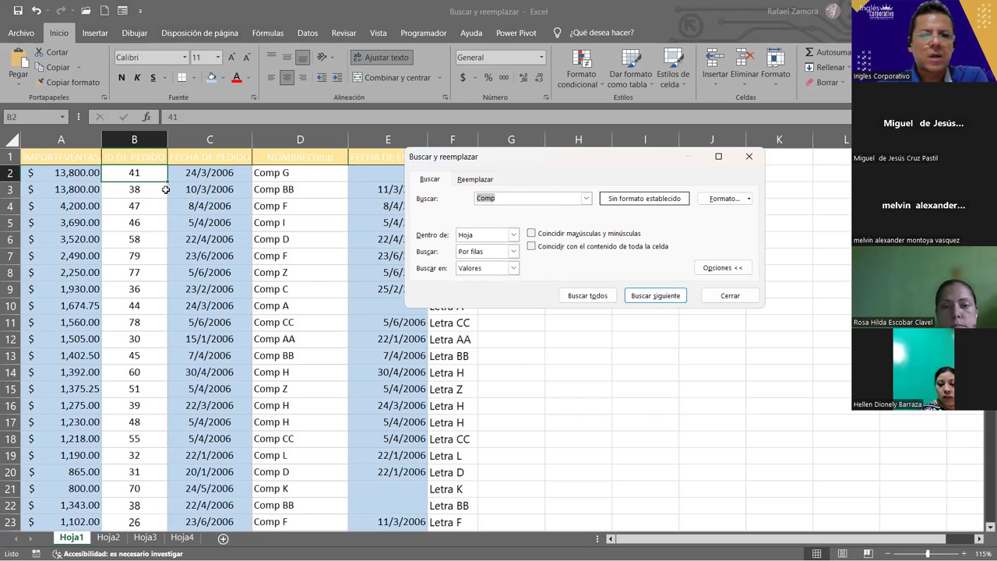
- Search cell values for 60 and list its 5 matches, resizing the results window
{"action": "type", "text": "60"}
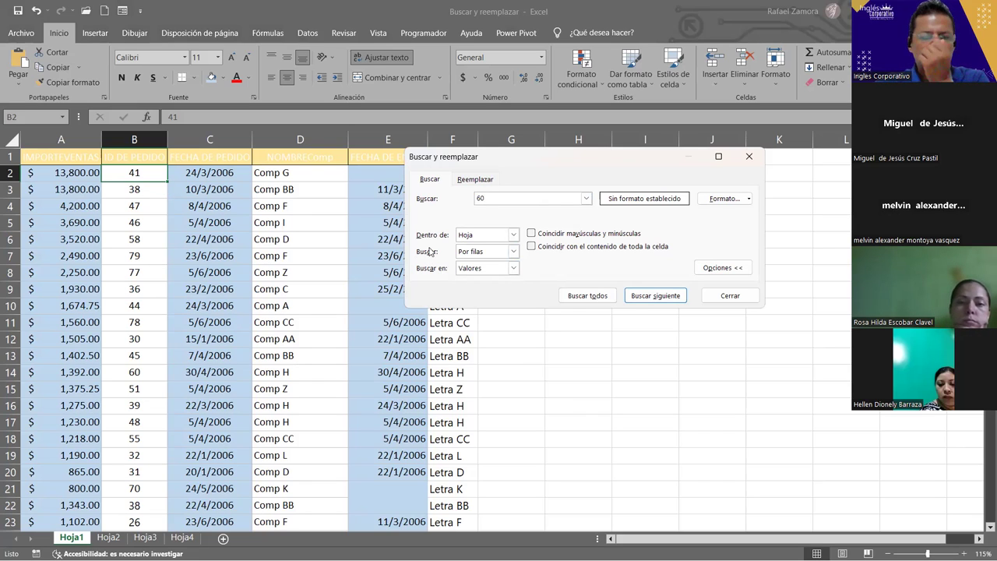
{"action": "left_click", "coordinate": [600, 292]}
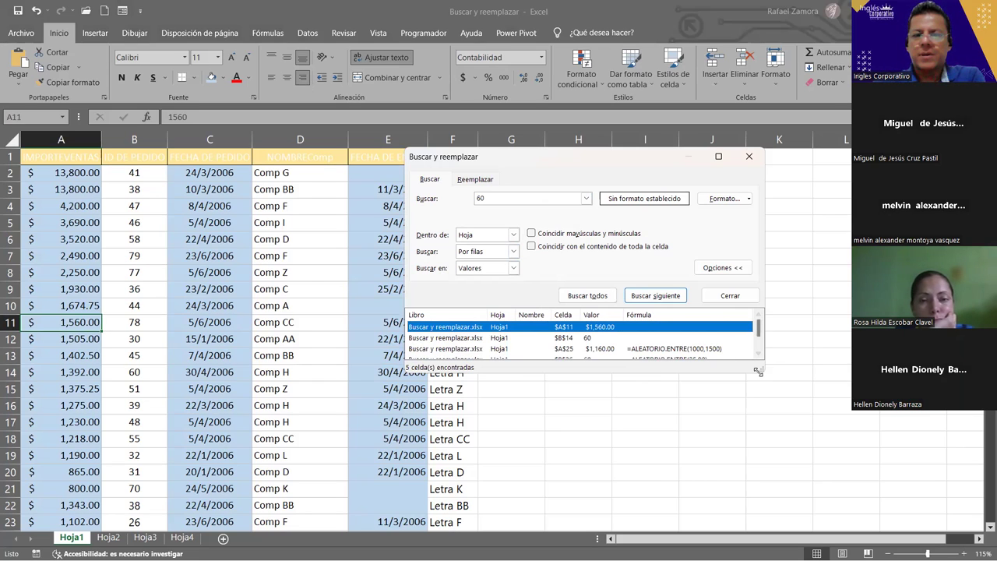
{"action": "left_click_drag", "start_coordinate": [757, 372], "coordinate": [755, 499]}
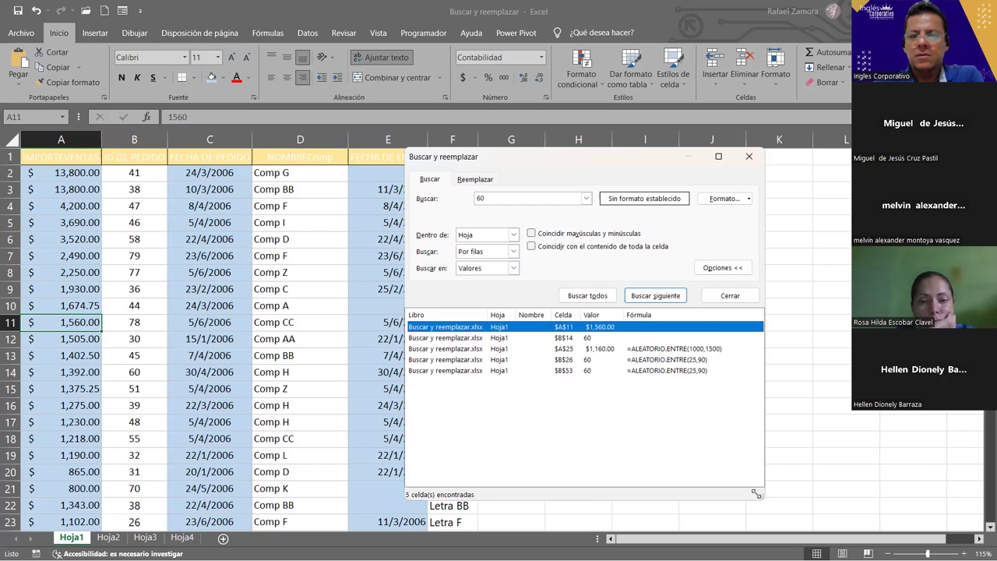
{"action": "left_click_drag", "start_coordinate": [756, 495], "coordinate": [754, 414]}
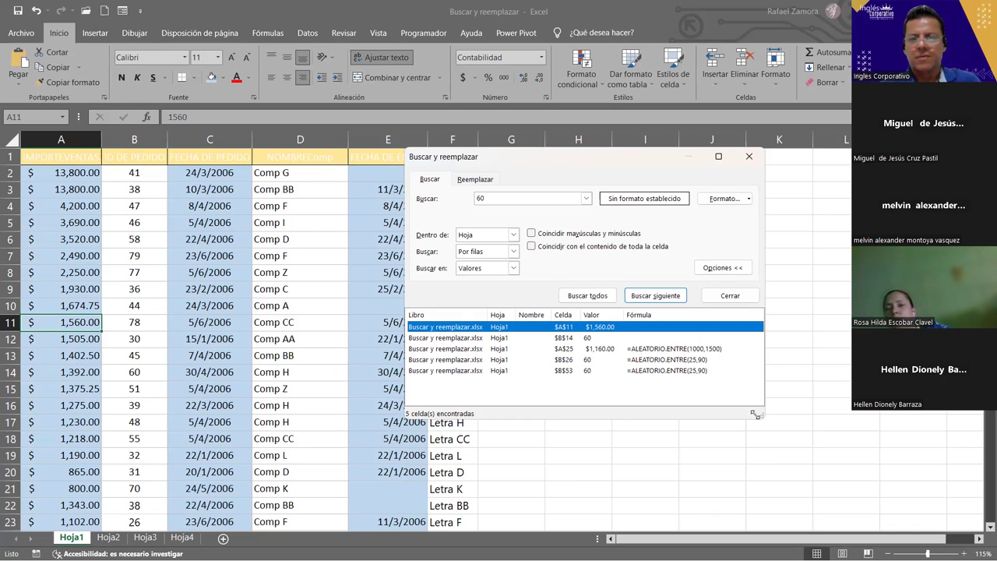
- Close the search dialog and go back to cell B2 of the sales data
{"action": "left_click", "coordinate": [746, 162]}
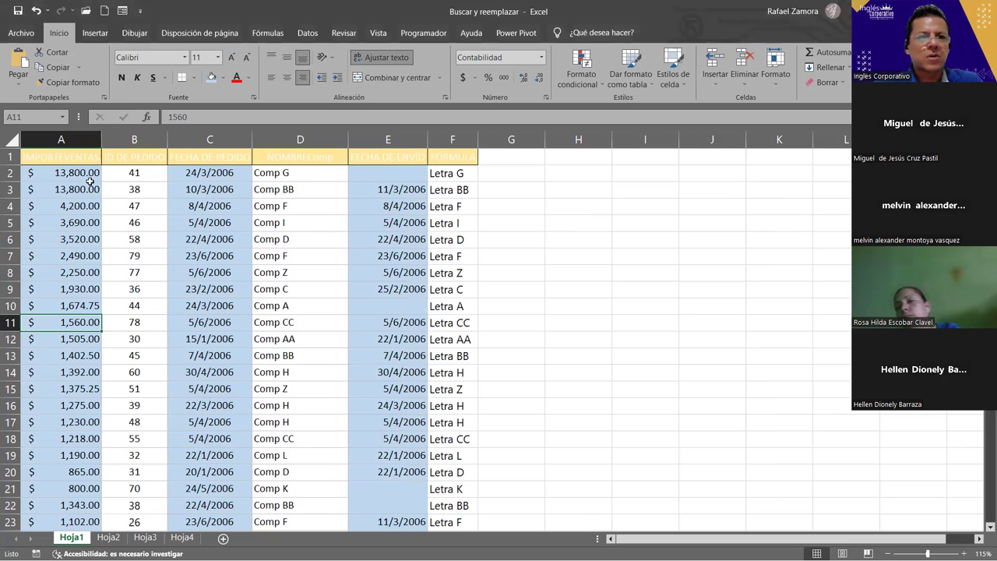
{"action": "left_click", "coordinate": [156, 327]}
{"action": "left_click", "coordinate": [119, 421]}
{"action": "scroll", "coordinate": [124, 413], "scroll_direction": "down", "scroll_amount": 7}
{"action": "scroll", "coordinate": [129, 405], "scroll_direction": "up", "scroll_amount": 7}
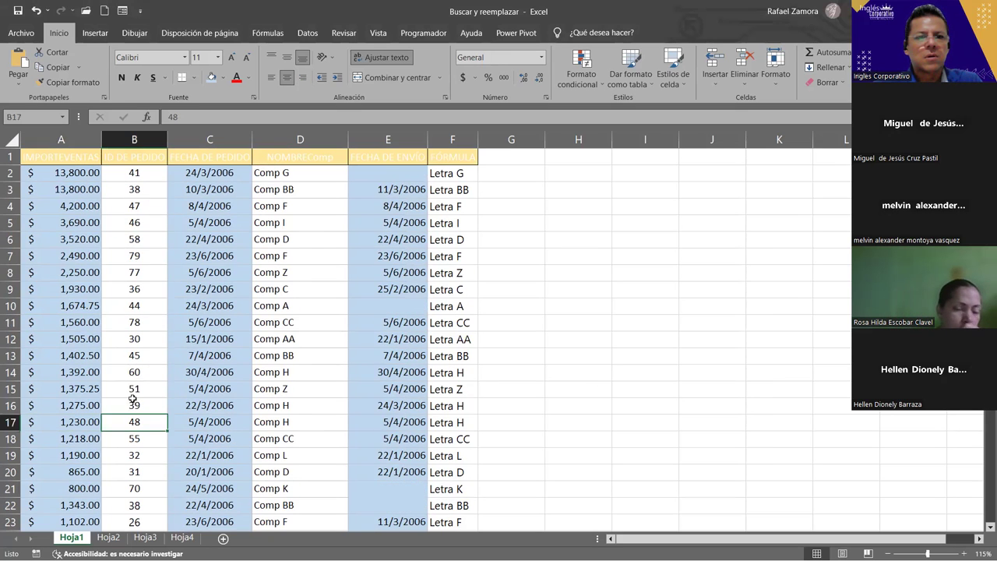
{"action": "left_click", "coordinate": [140, 172]}
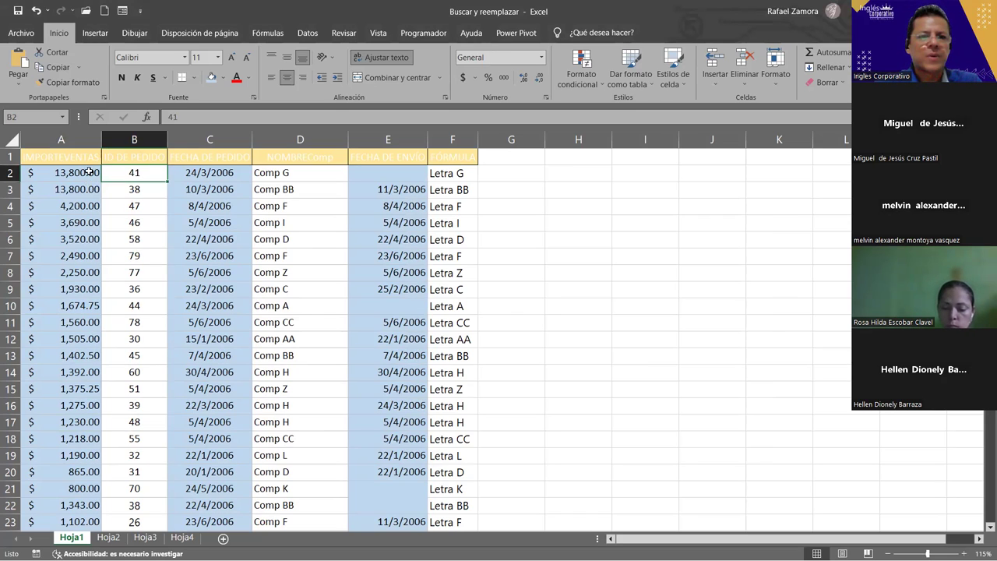
- Copy columns A and B of the sales data, rows 2 to 79
{"action": "left_click_drag", "start_coordinate": [88, 172], "coordinate": [117, 176]}
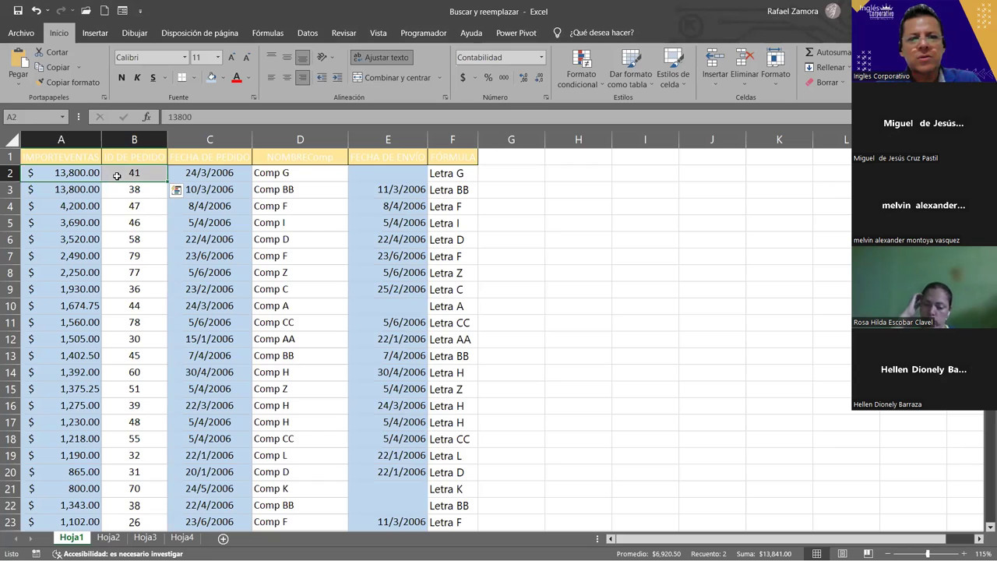
{"action": "key", "text": "ctrl+shift+Down"}
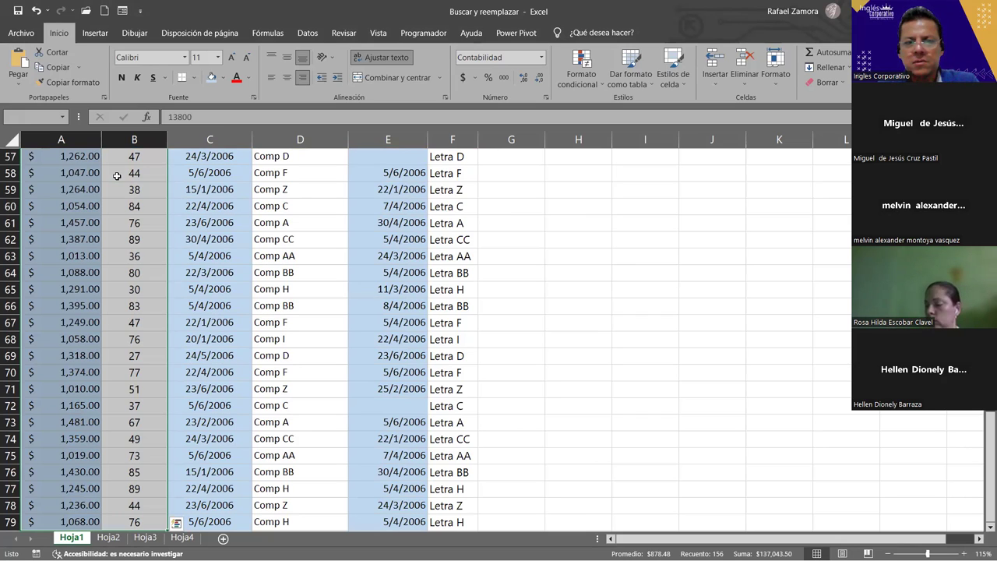
{"action": "key", "text": "ctrl+c"}
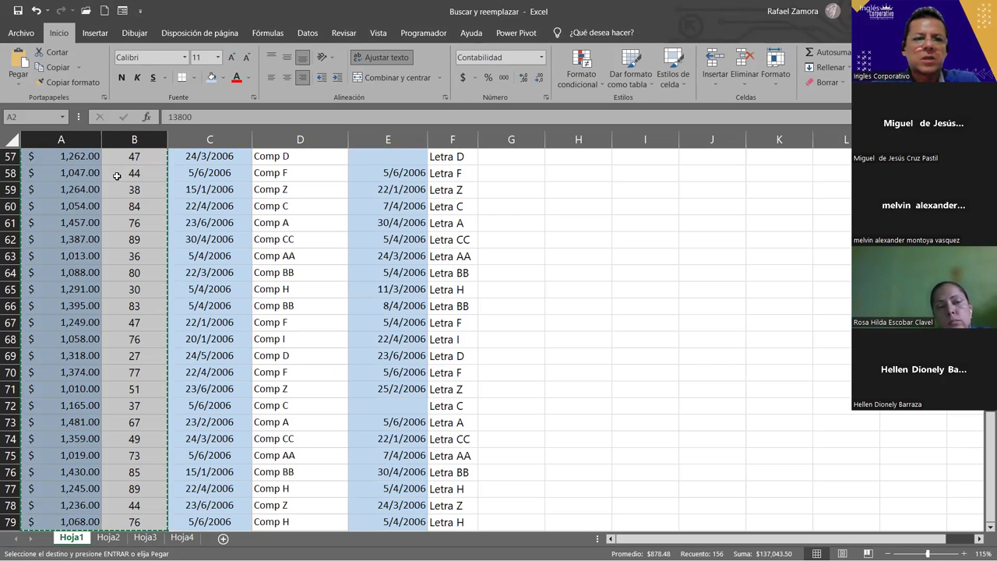
- Paste the copied sales and order ID columns back as values only, then clear the copy marquee
{"action": "right_click", "coordinate": [117, 176]}
{"action": "left_click", "coordinate": [165, 259]}
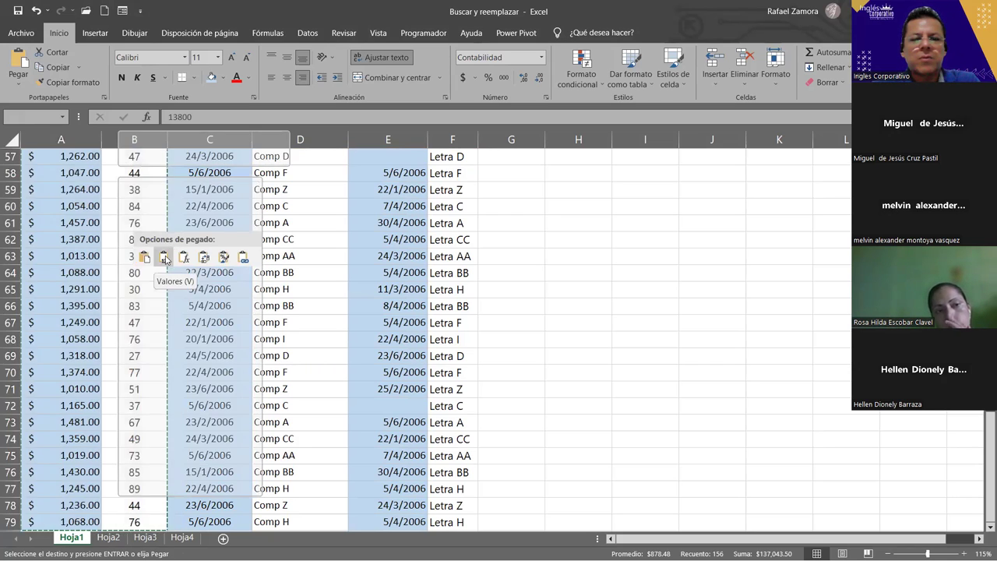
{"action": "scroll", "coordinate": [167, 255], "scroll_direction": "up", "scroll_amount": 18}
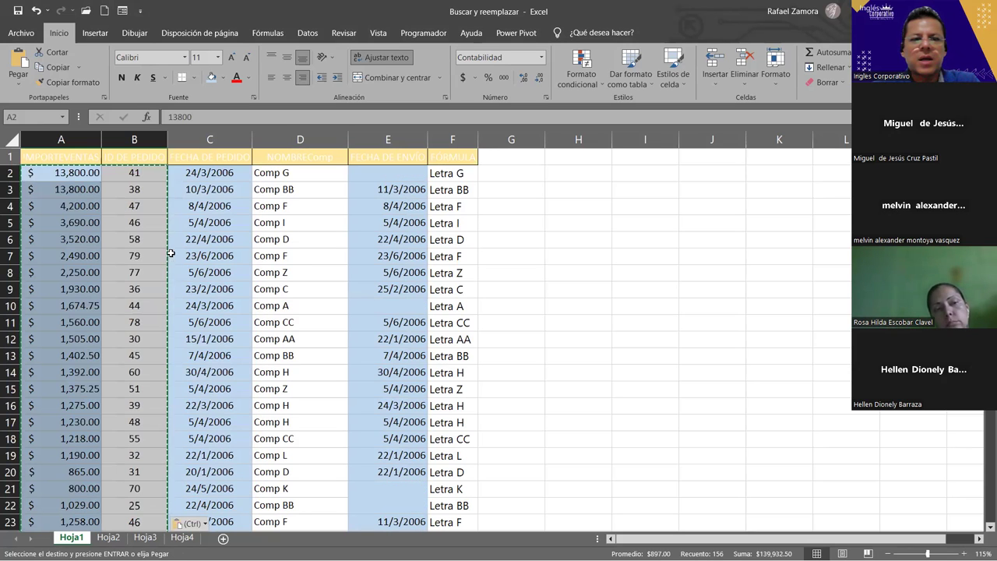
{"action": "left_click", "coordinate": [155, 221]}
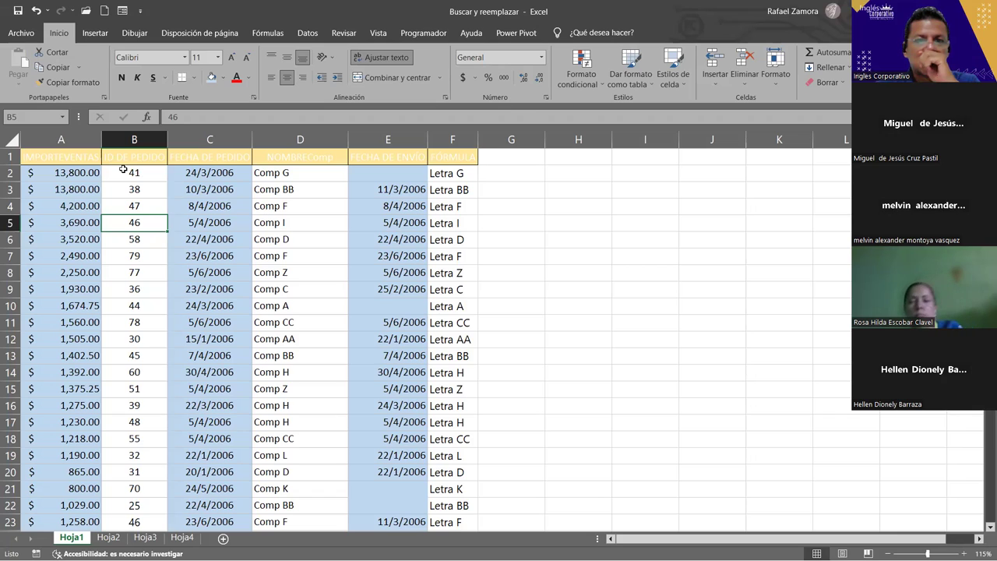
- Select cell A4 near the top and open Buscar y reemplazar with 60 as the term
{"action": "left_click", "coordinate": [344, 244]}
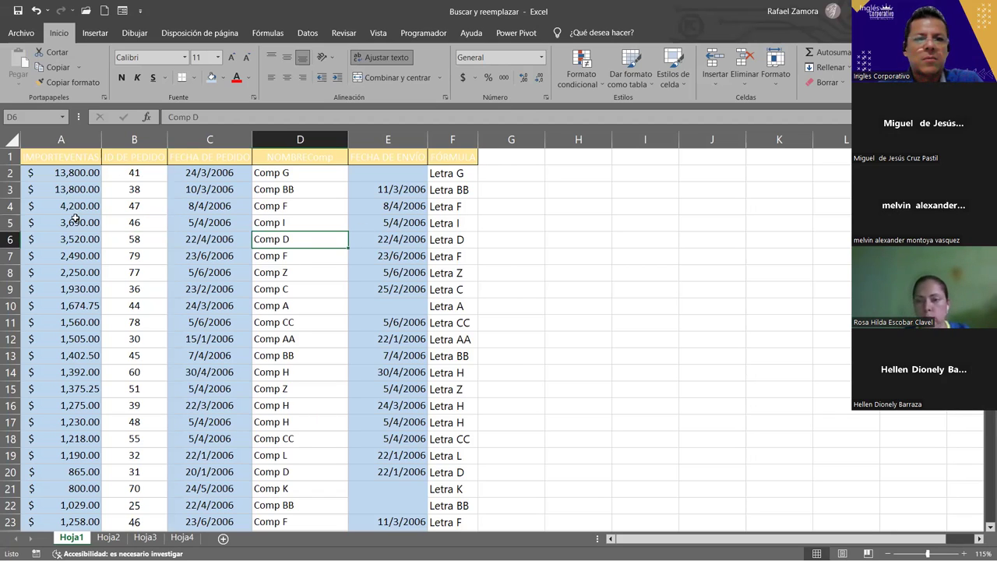
{"action": "left_click", "coordinate": [154, 253]}
{"action": "scroll", "coordinate": [148, 311], "scroll_direction": "down", "scroll_amount": 2}
{"action": "scroll", "coordinate": [148, 311], "scroll_direction": "up", "scroll_amount": 1}
{"action": "scroll", "coordinate": [148, 312], "scroll_direction": "up", "scroll_amount": 1}
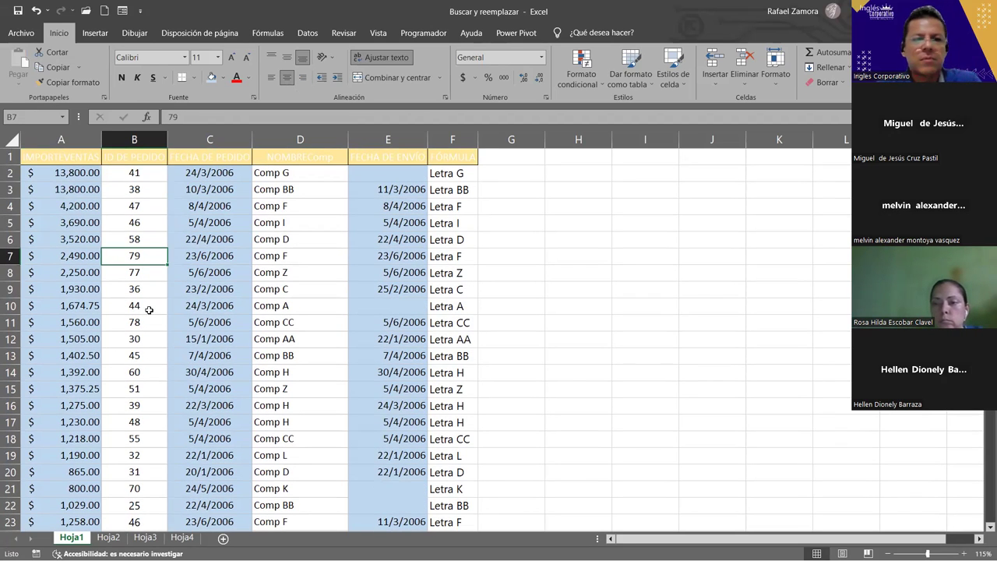
{"action": "left_click", "coordinate": [128, 193]}
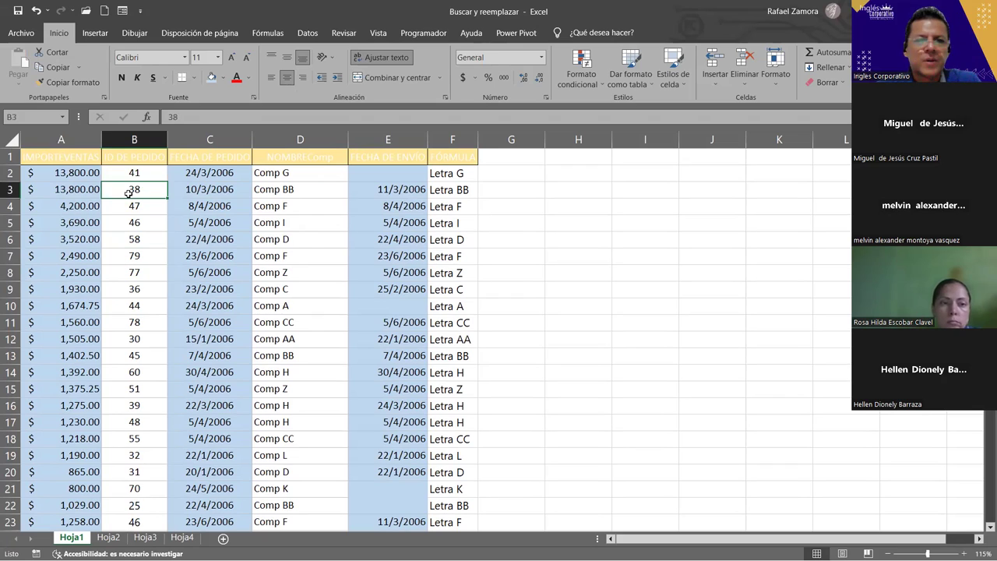
{"action": "left_click", "coordinate": [64, 209]}
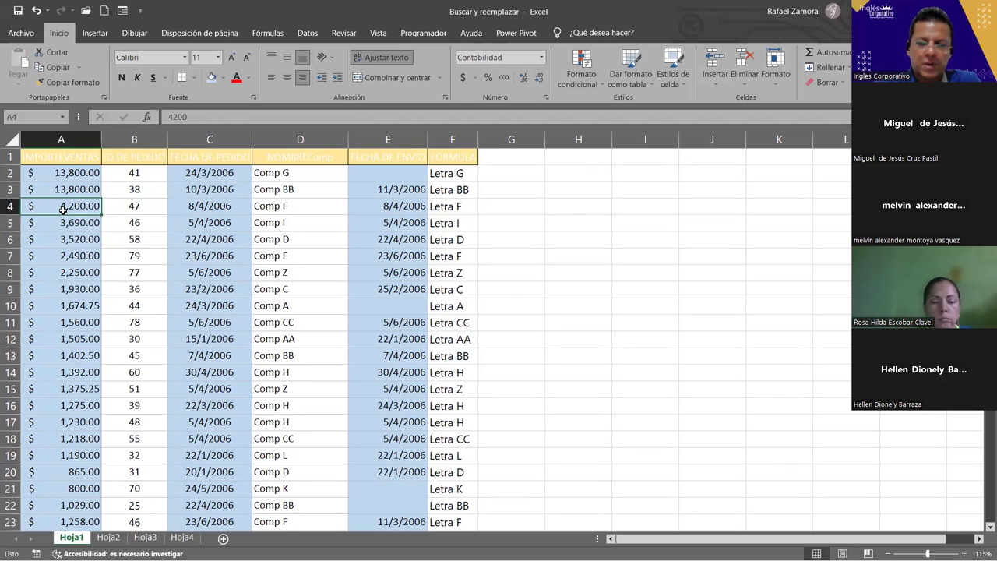
{"action": "key", "text": "ctrl+b"}
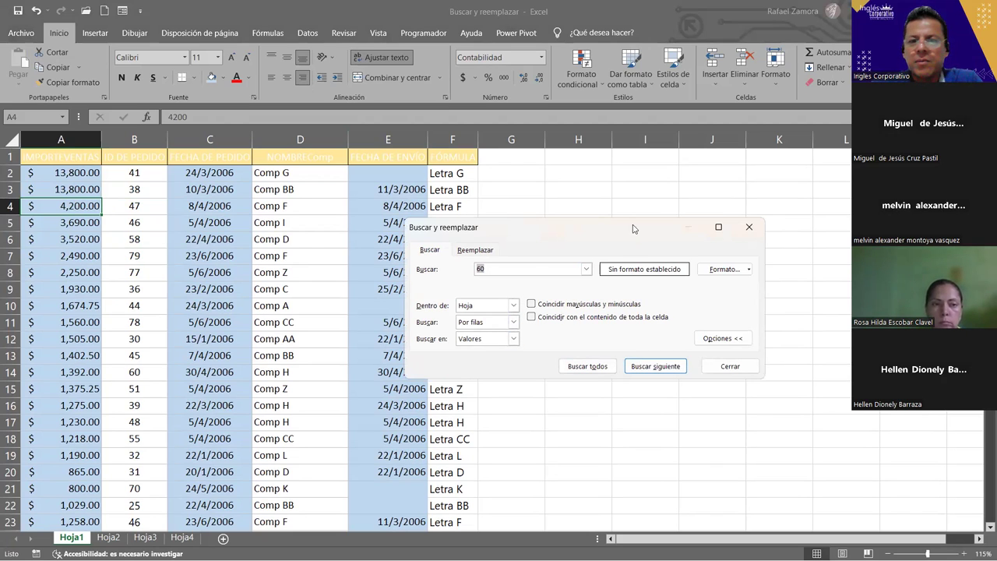
- Enlarge the search dialog and cycle through the 60 matches, ending at A11 (1,560.00)
{"action": "left_click", "coordinate": [656, 366]}
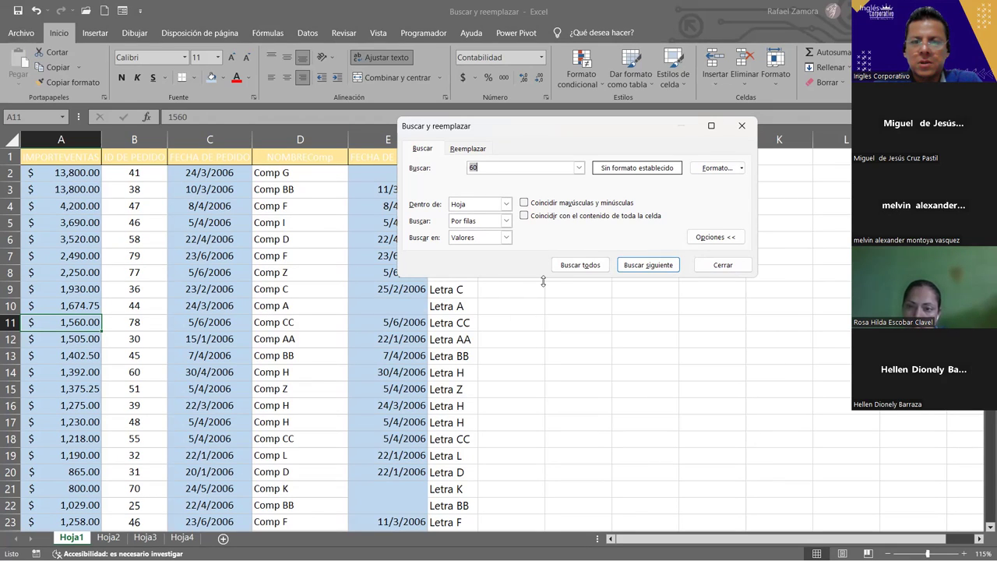
{"action": "left_click_drag", "start_coordinate": [543, 281], "coordinate": [616, 338]}
{"action": "left_click", "coordinate": [648, 266]}
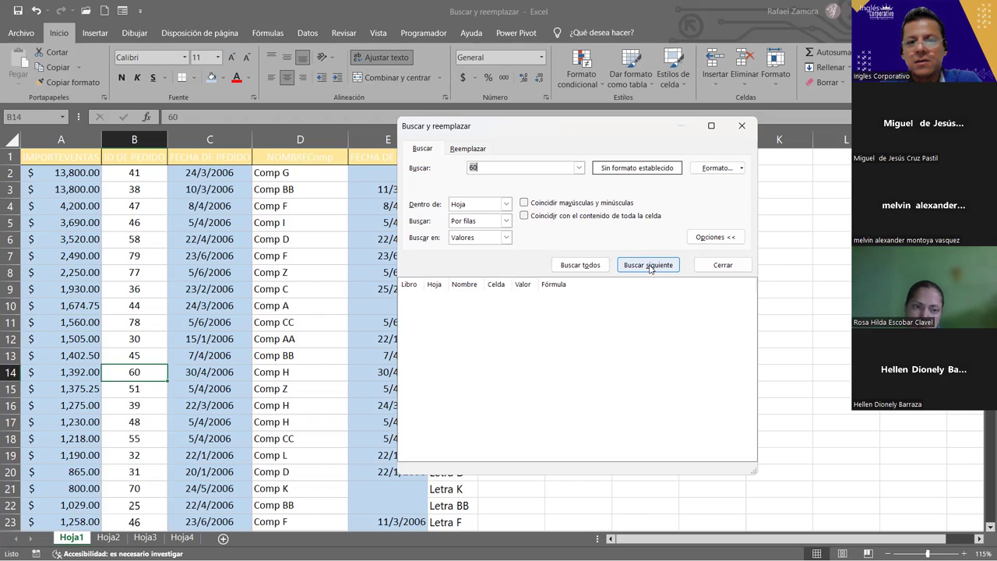
{"action": "left_click", "coordinate": [648, 265]}
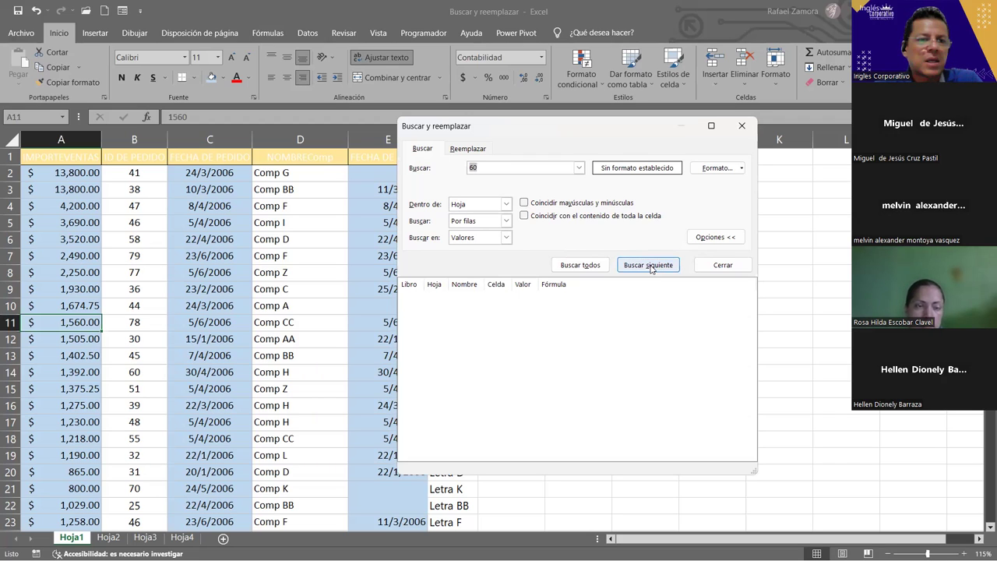
{"action": "left_click", "coordinate": [648, 265]}
{"action": "left_click", "coordinate": [648, 265]}
{"action": "left_click", "coordinate": [648, 265]}
{"action": "left_click", "coordinate": [648, 265]}
{"action": "left_click", "coordinate": [648, 265]}
{"action": "left_click", "coordinate": [649, 266]}
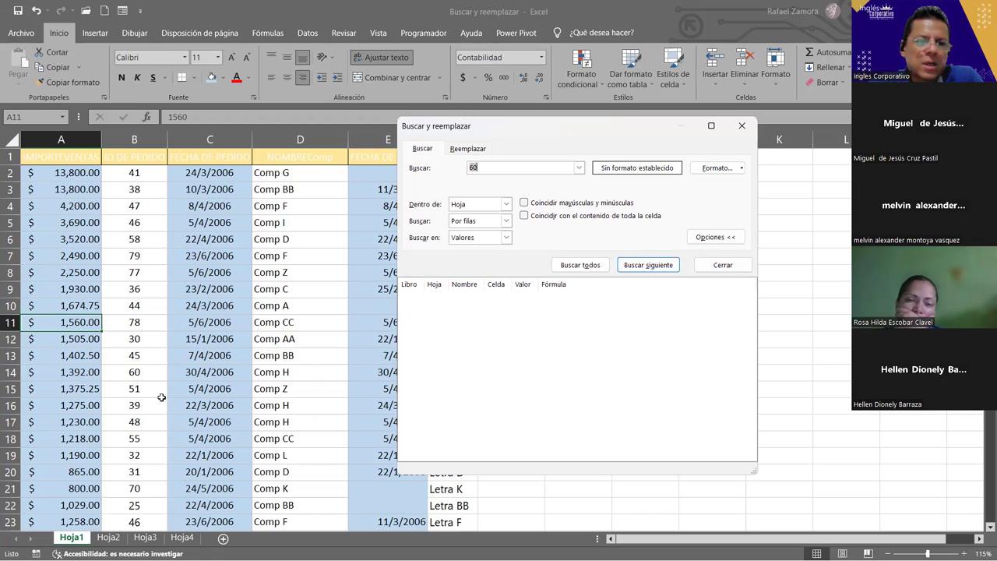
- Close the search and change the order IDs in B34 and B41 to 60
{"action": "left_click", "coordinate": [734, 267]}
{"action": "left_click", "coordinate": [734, 266]}
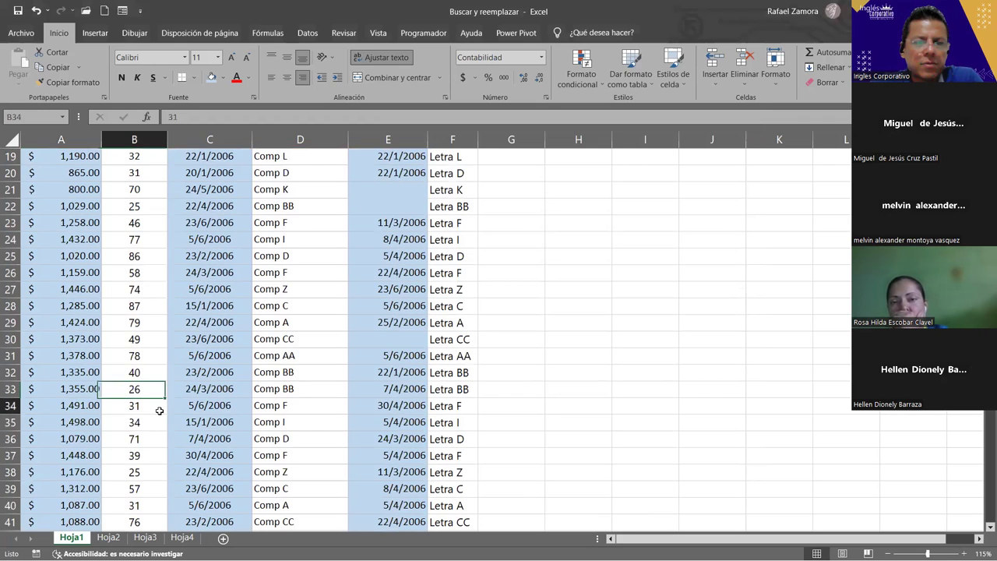
{"action": "double_click", "coordinate": [160, 410]}
{"action": "type", "text": "60"}
{"action": "key", "text": "Return"}
{"action": "key", "text": "Down"}
{"action": "key", "text": "Down"}
{"action": "key", "text": "Down"}
{"action": "key", "text": "Down"}
{"action": "key", "text": "Down"}
{"action": "type", "text": "60"}
- From cell A4, reopen the search for 60 and find the next match
{"action": "scroll", "coordinate": [156, 411], "scroll_direction": "up", "scroll_amount": 6}
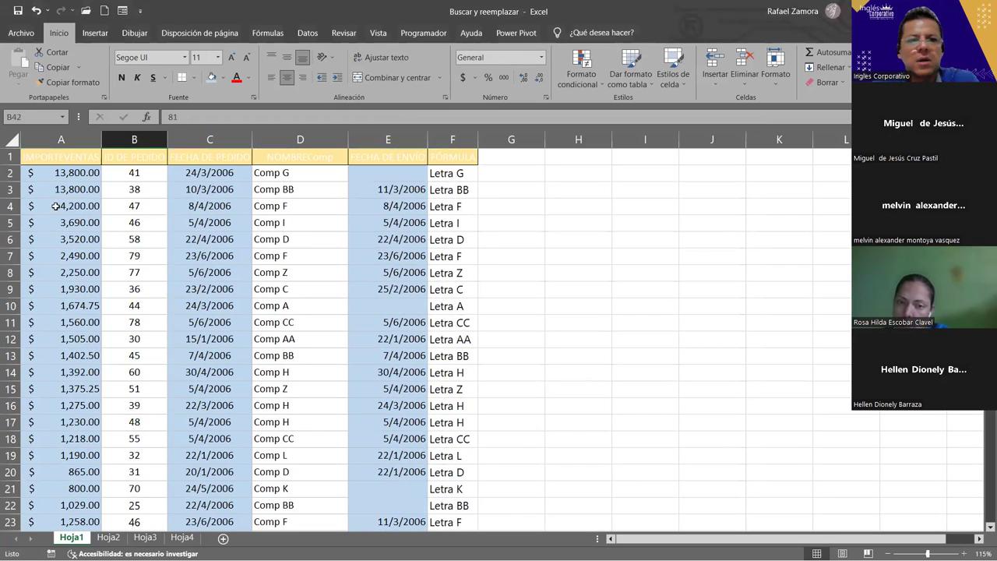
{"action": "left_click", "coordinate": [48, 204]}
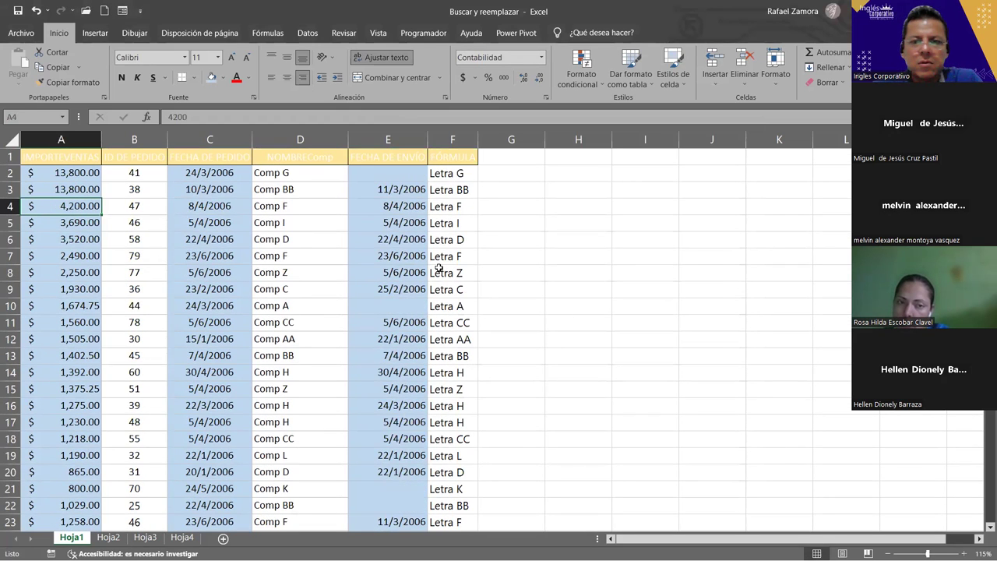
{"action": "key", "text": "ctrl+b"}
{"action": "left_click", "coordinate": [636, 379]}
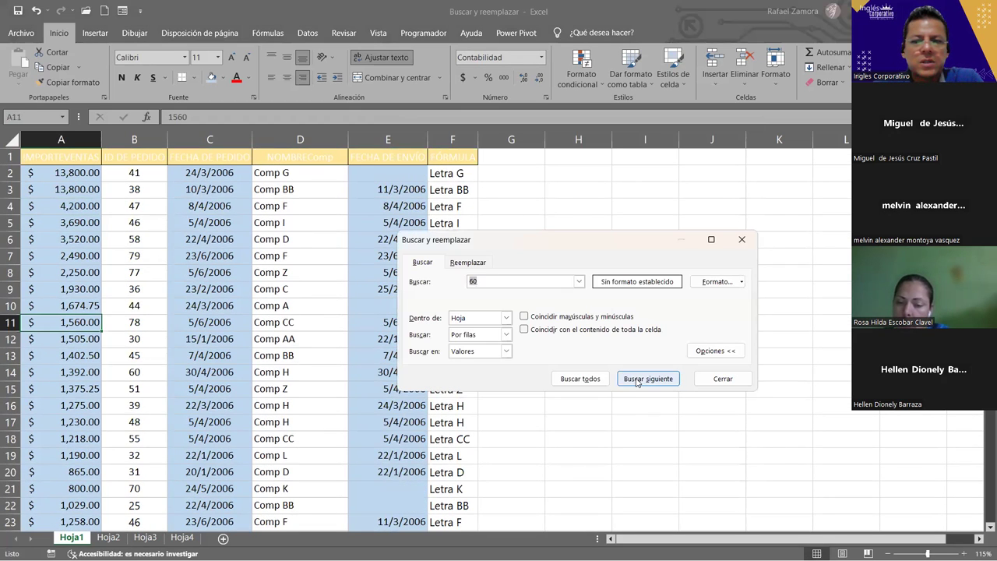
- Step through the 60 matches in A11, B14, B34 and B41, then close the dialog
{"action": "left_click", "coordinate": [576, 379]}
{"action": "left_click", "coordinate": [648, 379]}
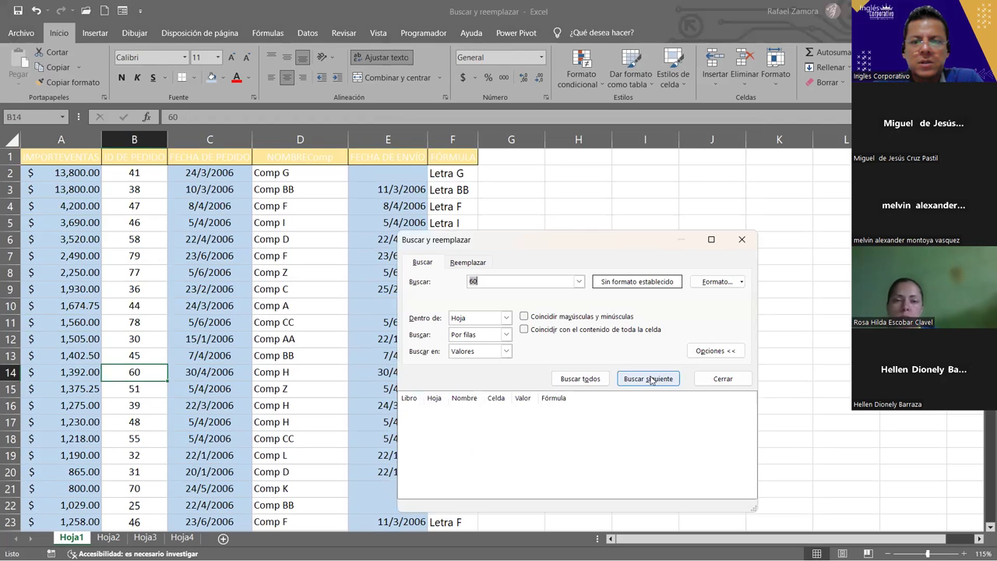
{"action": "left_click", "coordinate": [648, 378]}
{"action": "left_click", "coordinate": [650, 379]}
{"action": "left_click", "coordinate": [650, 379]}
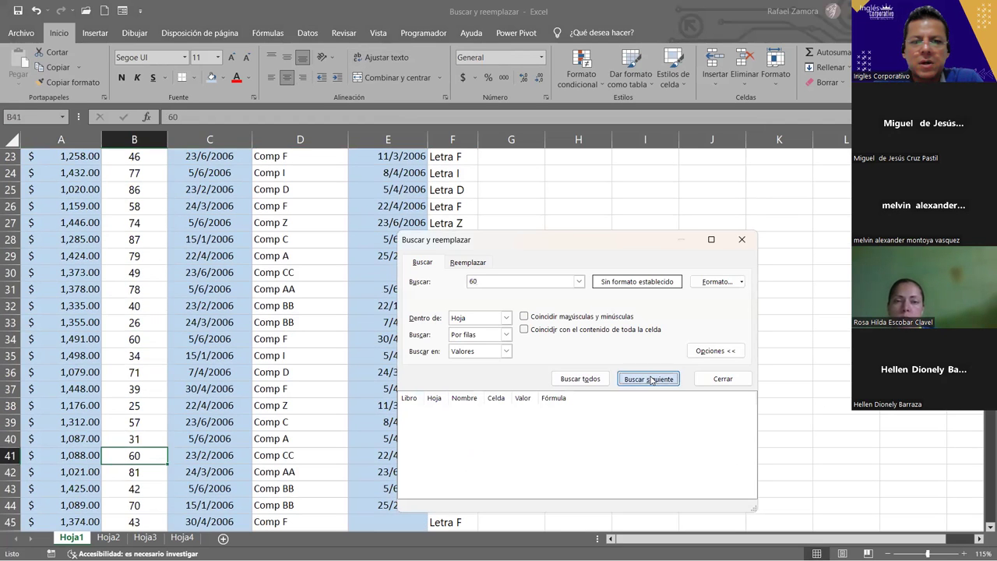
{"action": "left_click", "coordinate": [648, 379]}
{"action": "left_click", "coordinate": [648, 382]}
{"action": "left_click", "coordinate": [646, 380]}
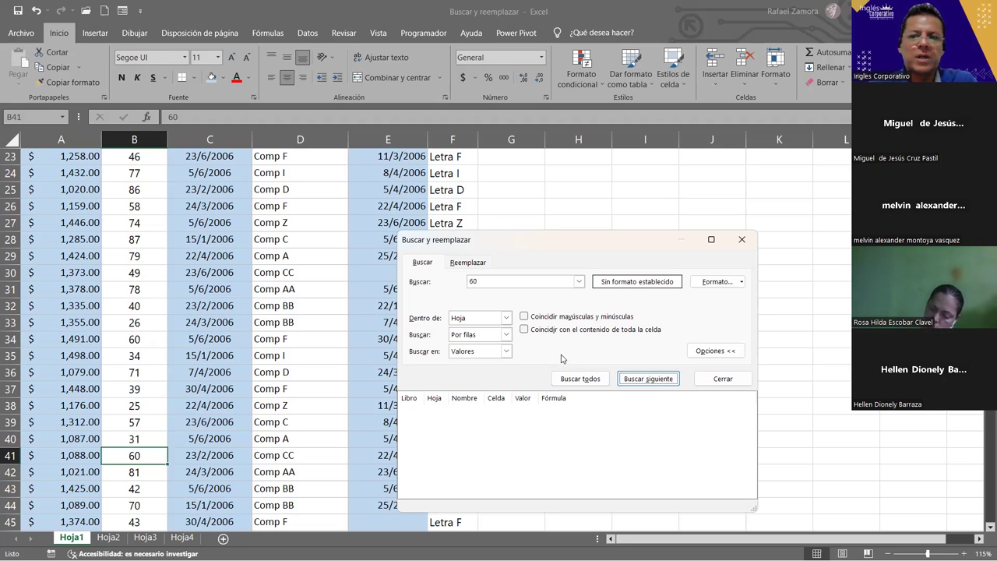
{"action": "left_click", "coordinate": [722, 379]}
{"action": "scroll", "coordinate": [197, 255], "scroll_direction": "up", "scroll_amount": 7}
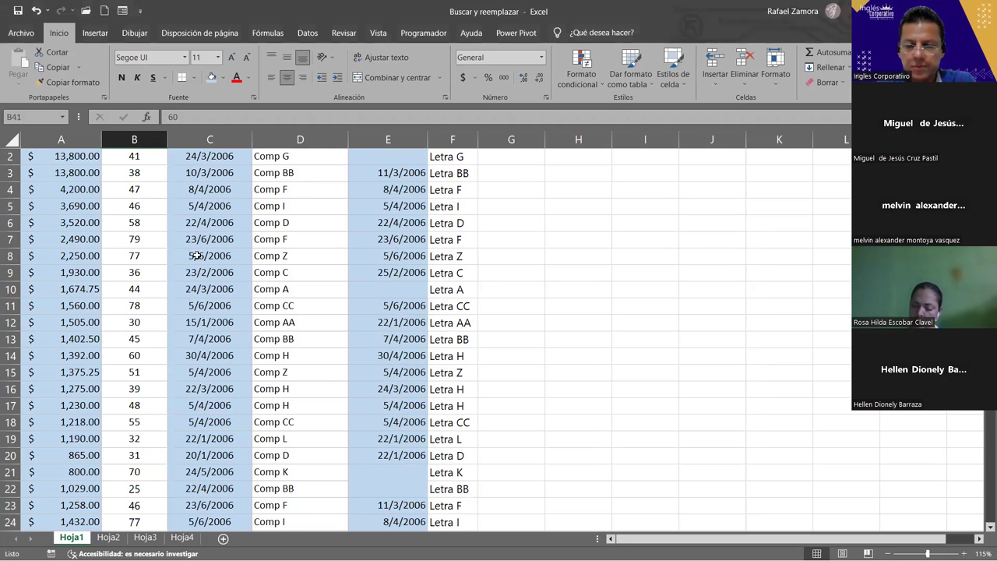
- Select cell A2 at the top of Hoja1 and reopen Buscar y reemplazar
{"action": "scroll", "coordinate": [197, 256], "scroll_direction": "up", "scroll_amount": 1}
{"action": "left_click", "coordinate": [81, 172]}
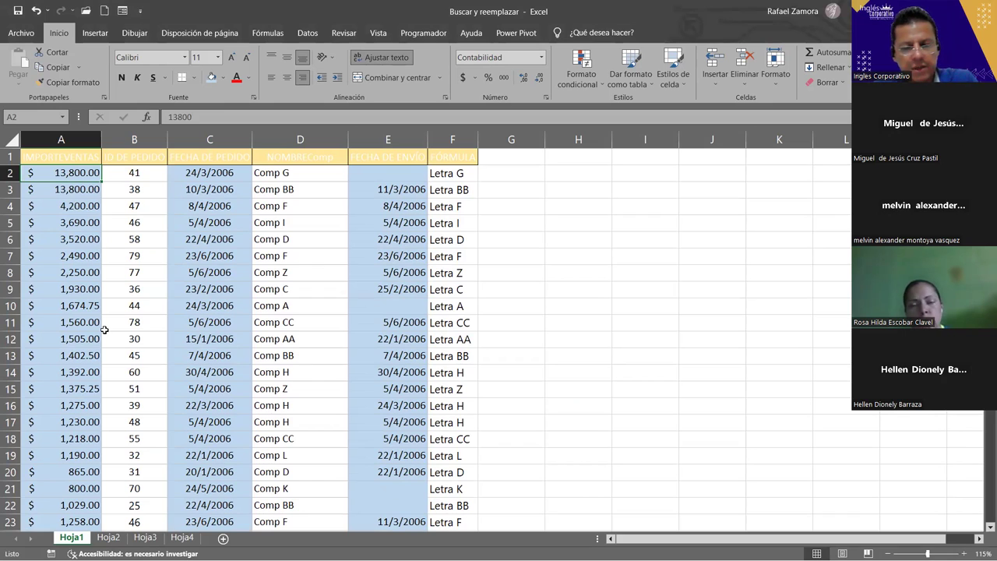
{"action": "key", "text": "ctrl+b"}
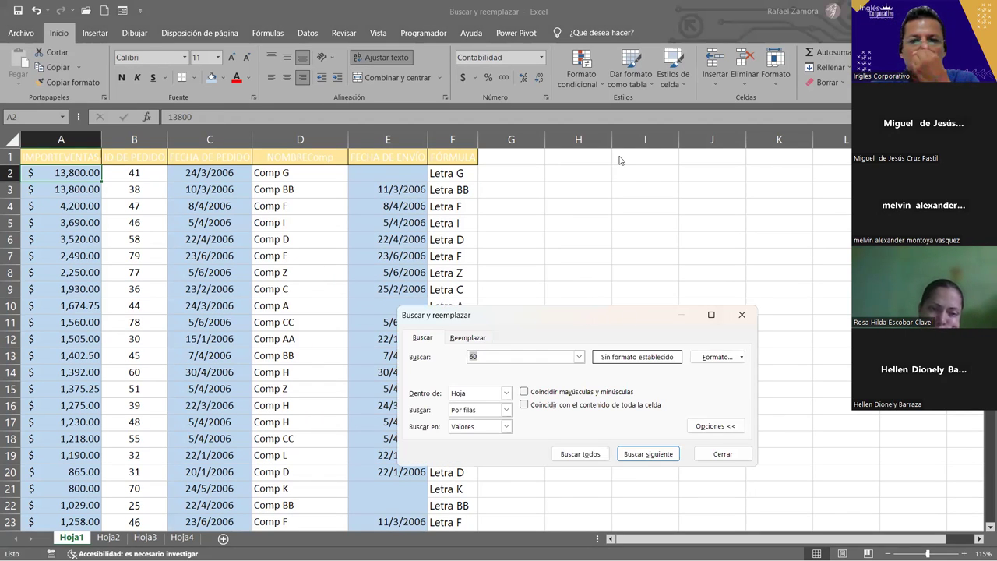
- Find all cells containing 22/1/2006 and enlarge the results list to show the 10 matches
{"action": "left_click_drag", "start_coordinate": [575, 316], "coordinate": [610, 162]}
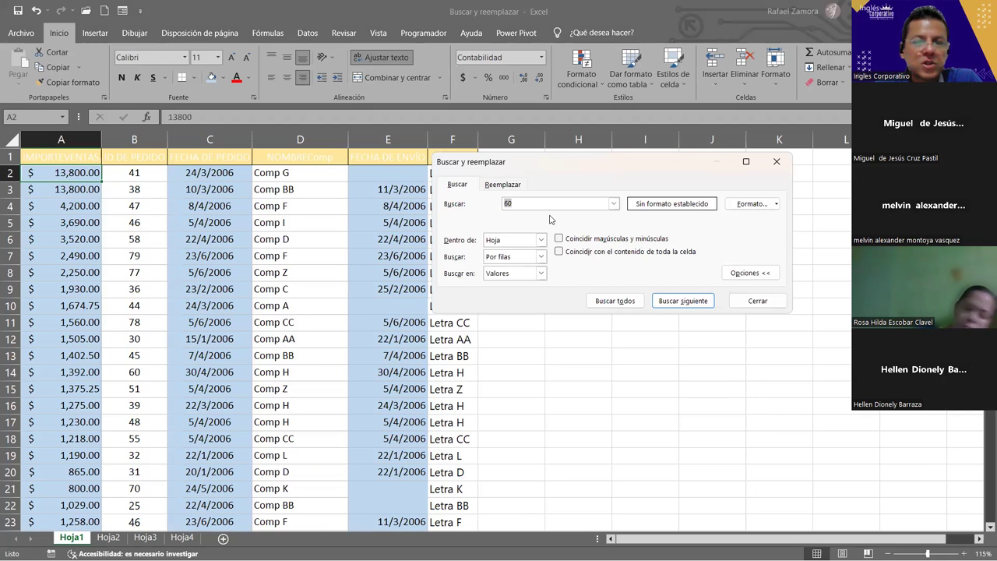
{"action": "type", "text": "22/"}
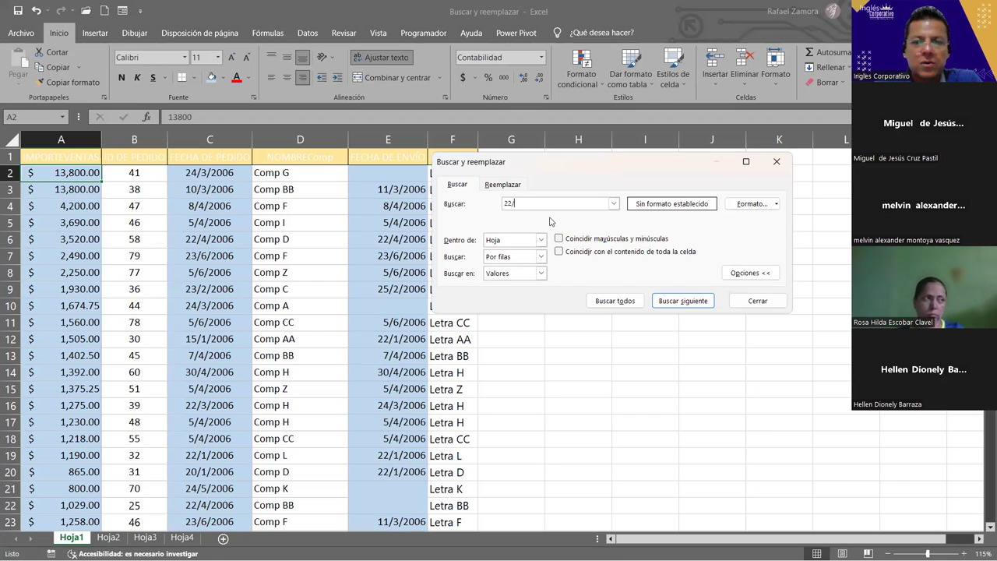
{"action": "type", "text": "0"}
{"action": "key", "text": "BackSpace"}
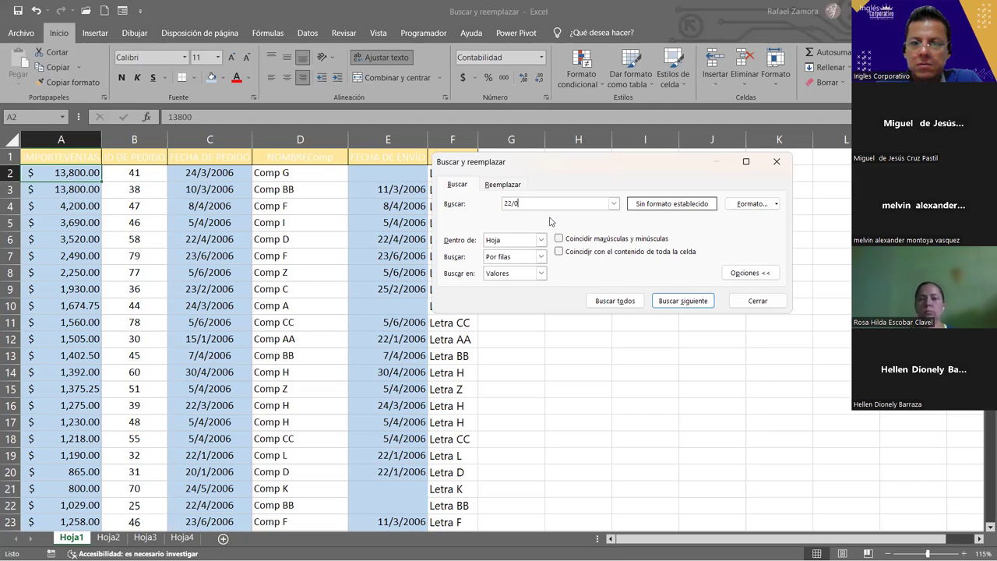
{"action": "type", "text": "1/2006"}
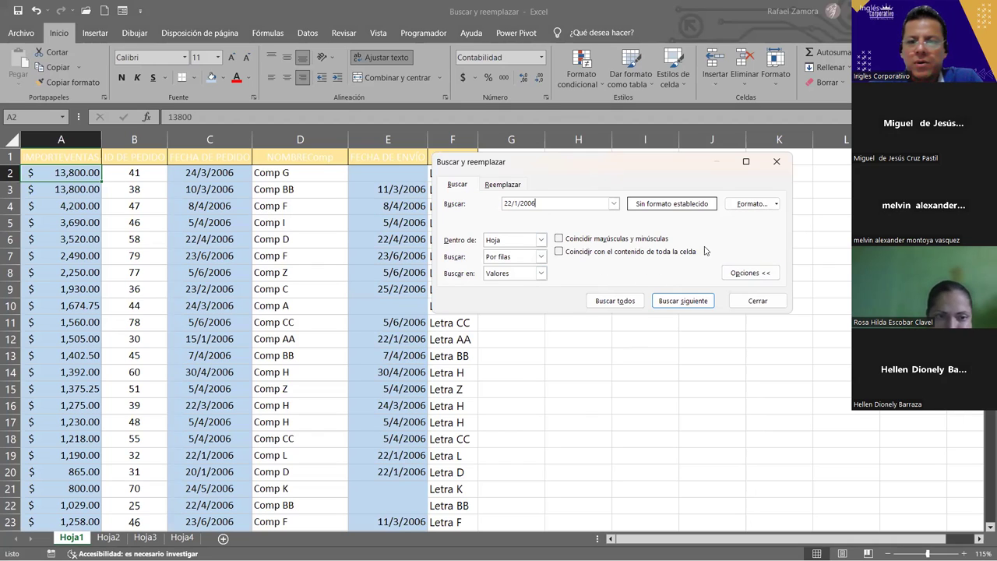
{"action": "left_click", "coordinate": [615, 301]}
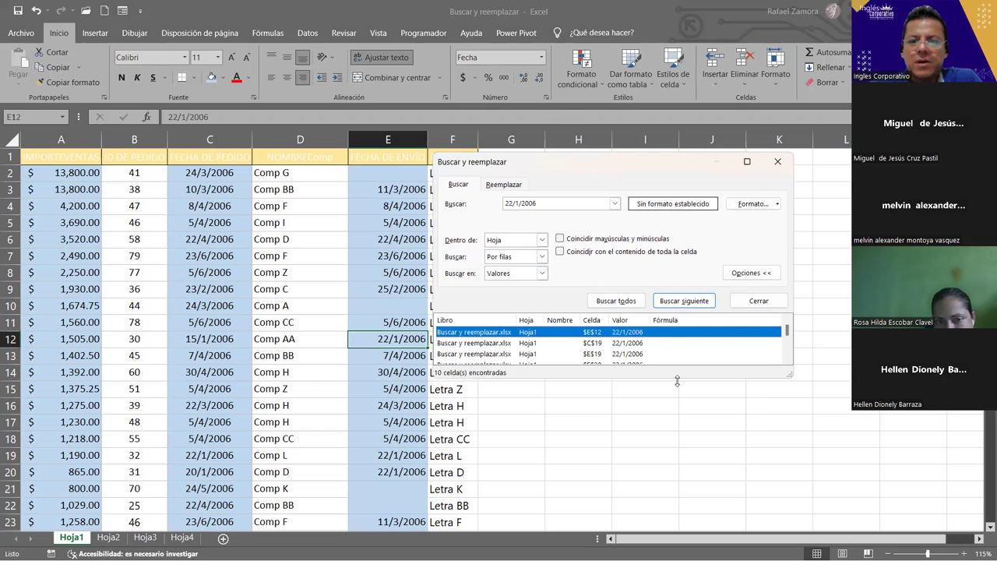
{"action": "left_click_drag", "start_coordinate": [677, 381], "coordinate": [677, 521]}
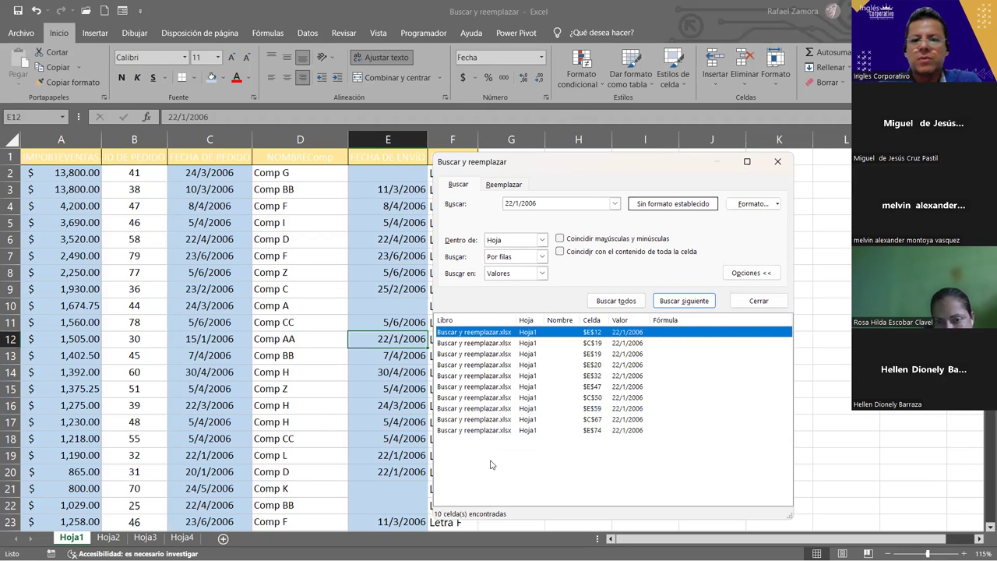
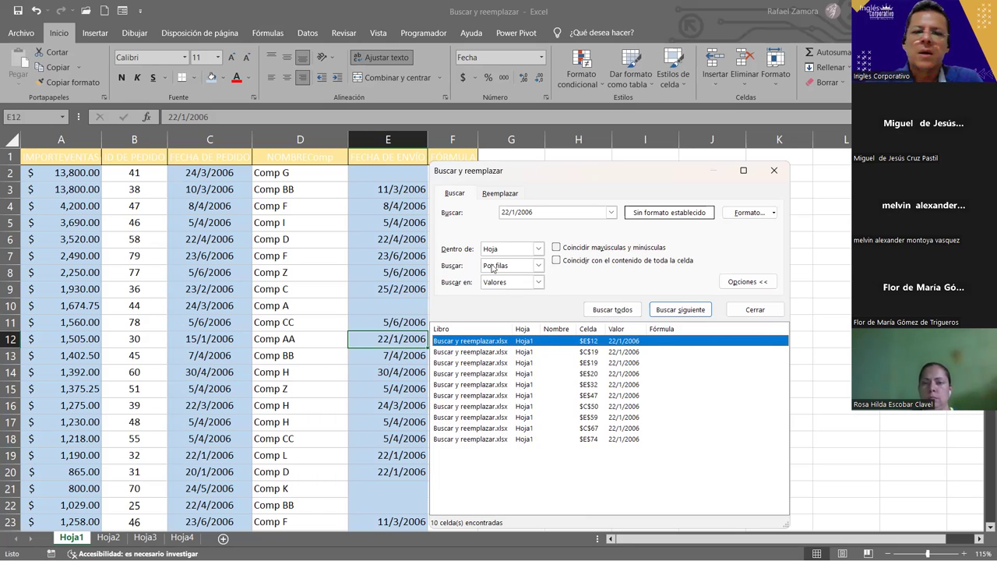
- Close the search results, scroll Hoja1 to confirm column F shows Letra values, and return to A2
{"action": "left_click", "coordinate": [755, 309]}
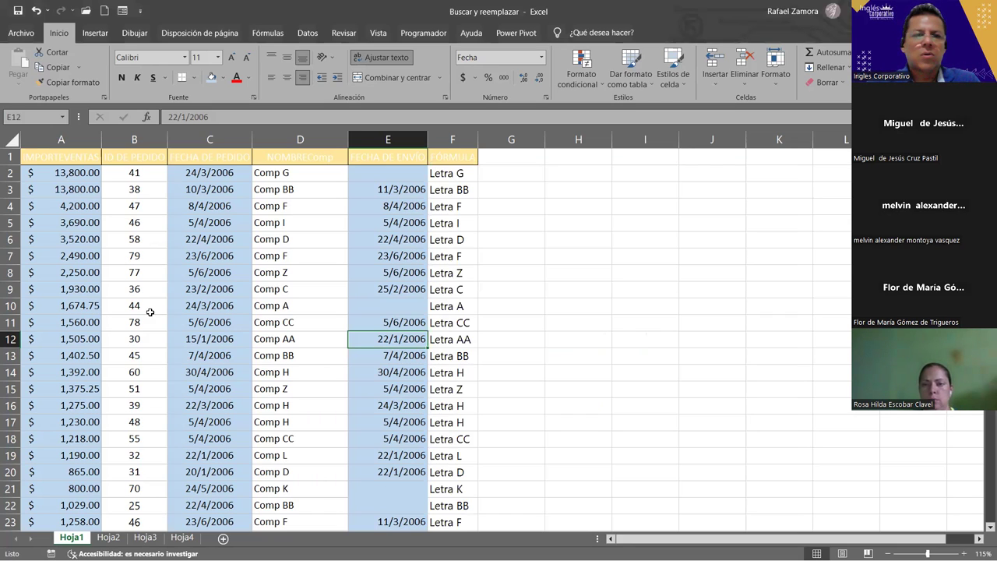
{"action": "scroll", "coordinate": [456, 346], "scroll_direction": "down", "scroll_amount": 4}
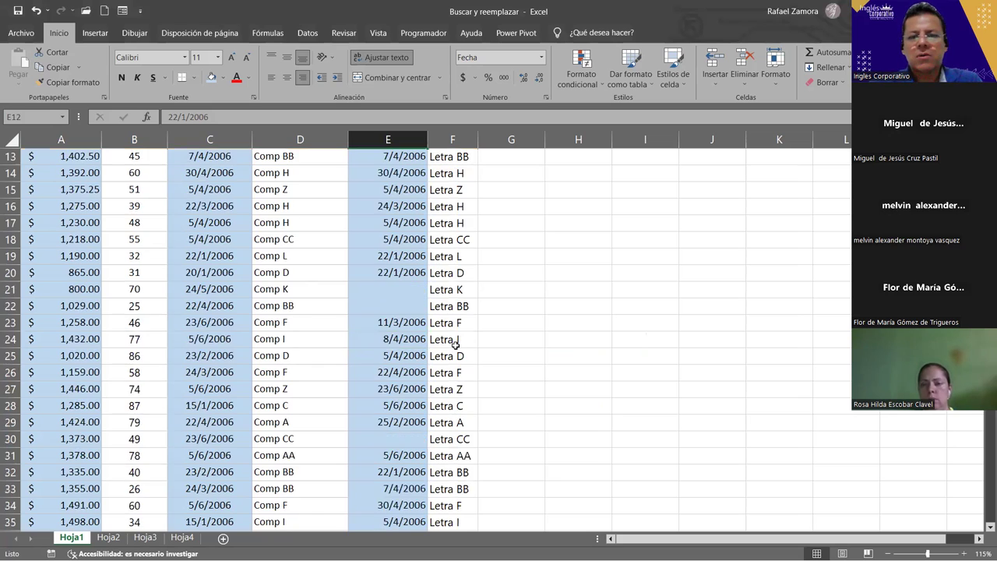
{"action": "scroll", "coordinate": [456, 346], "scroll_direction": "down", "scroll_amount": 5}
{"action": "scroll", "coordinate": [456, 346], "scroll_direction": "down", "scroll_amount": 11}
{"action": "scroll", "coordinate": [456, 345], "scroll_direction": "down", "scroll_amount": 8}
{"action": "scroll", "coordinate": [455, 346], "scroll_direction": "up", "scroll_amount": 8}
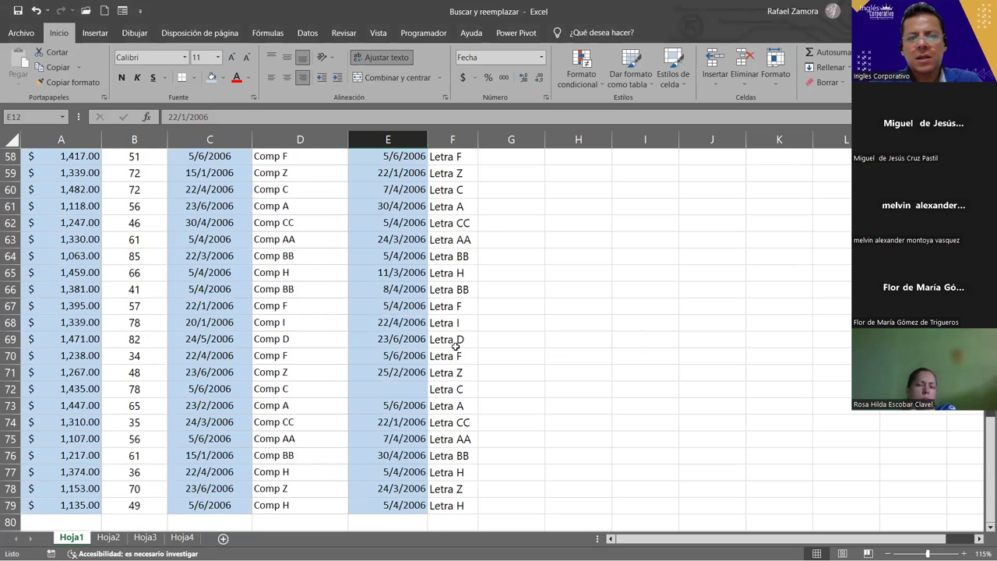
{"action": "scroll", "coordinate": [456, 346], "scroll_direction": "up", "scroll_amount": 6}
{"action": "scroll", "coordinate": [456, 346], "scroll_direction": "up", "scroll_amount": 8}
{"action": "scroll", "coordinate": [455, 345], "scroll_direction": "up", "scroll_amount": 5}
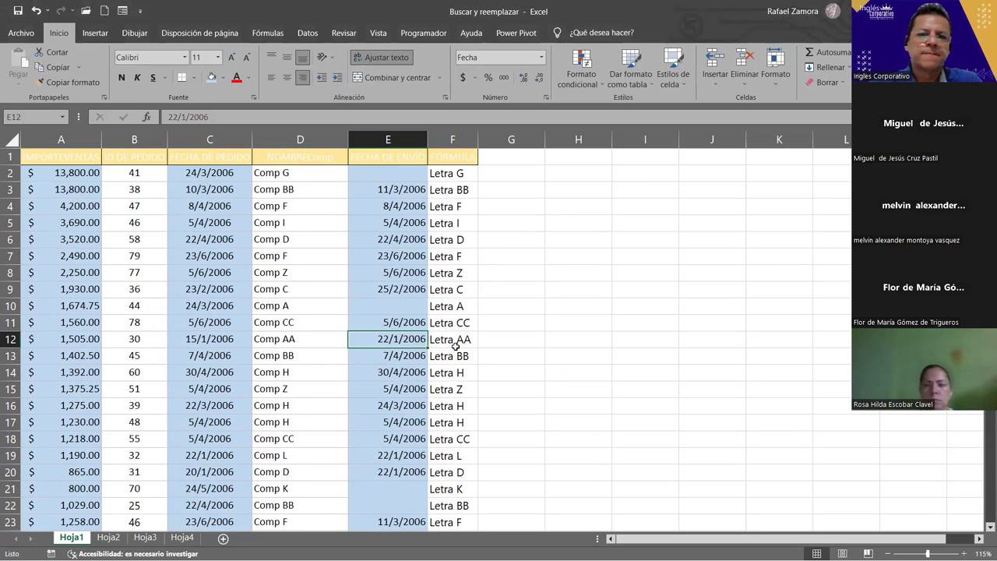
{"action": "left_click", "coordinate": [43, 177]}
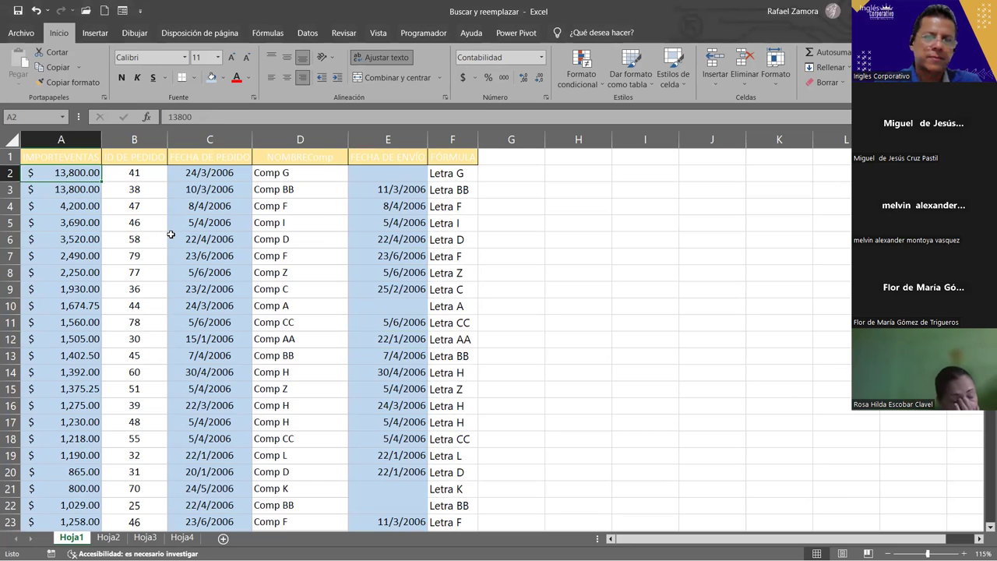
- Run a Find All with an empty search term and whole-cell matching to list the 8 blank cells
{"action": "key", "text": "ctrl+b"}
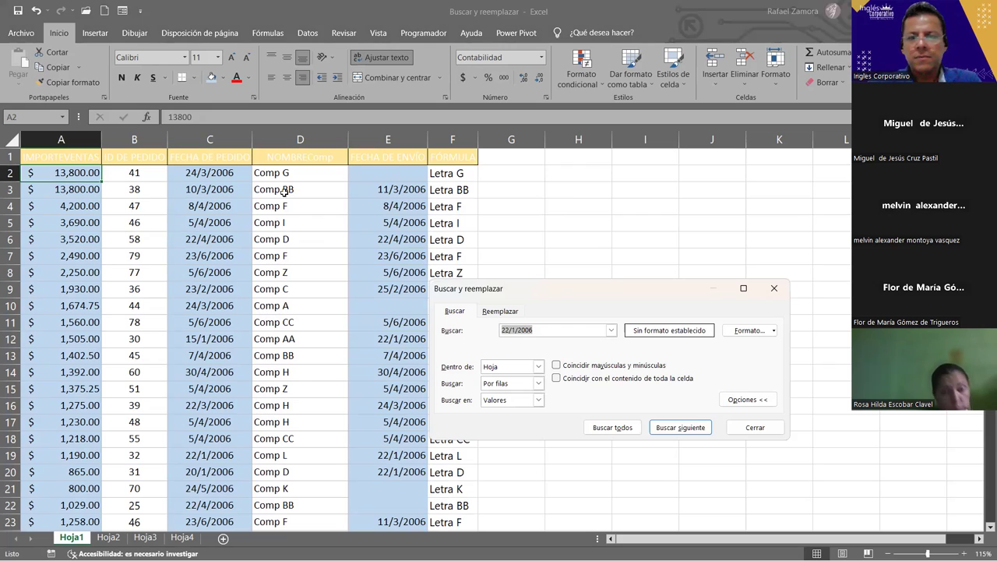
{"action": "left_click_drag", "start_coordinate": [584, 293], "coordinate": [596, 189]}
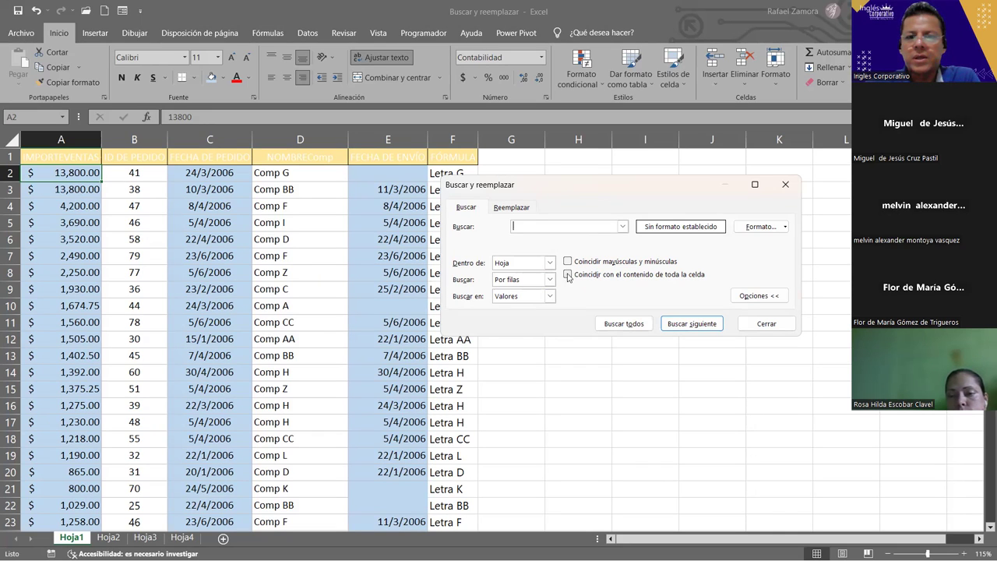
{"action": "left_click", "coordinate": [568, 277]}
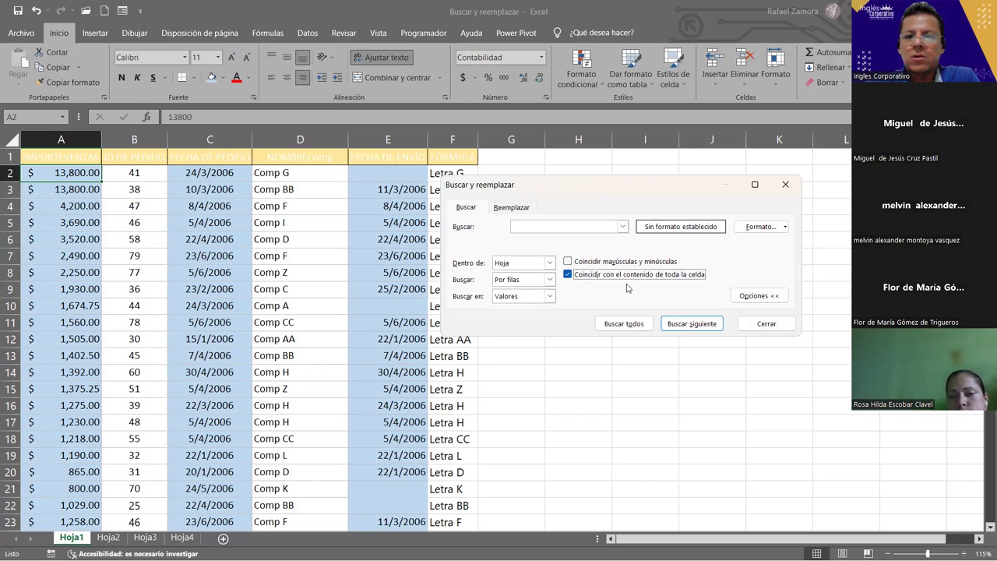
{"action": "left_click", "coordinate": [628, 325]}
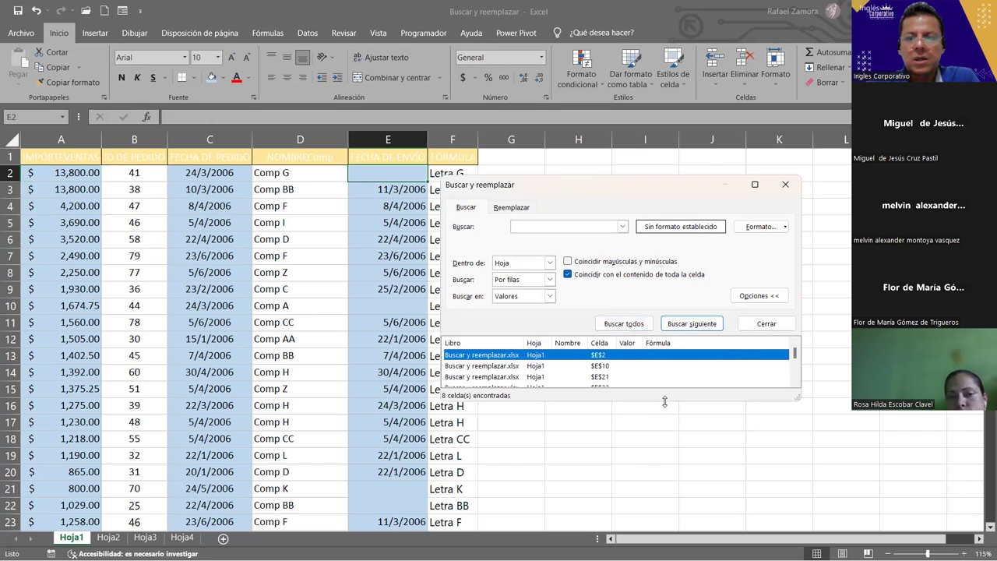
- Enlarge the results list and select all eight blank cells, E2 through E72, at once
{"action": "left_click_drag", "start_coordinate": [665, 400], "coordinate": [675, 546]}
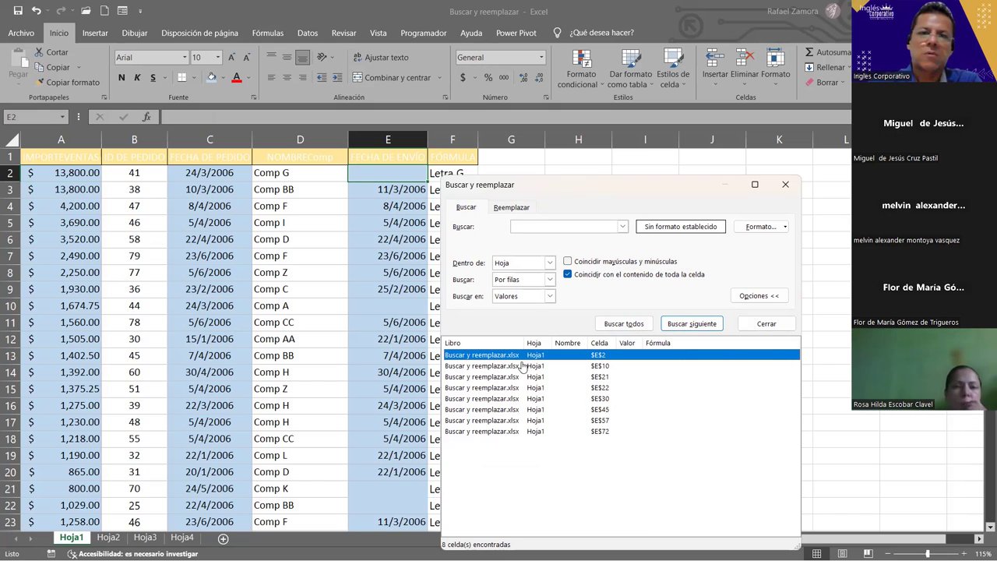
{"action": "left_click", "coordinate": [416, 68]}
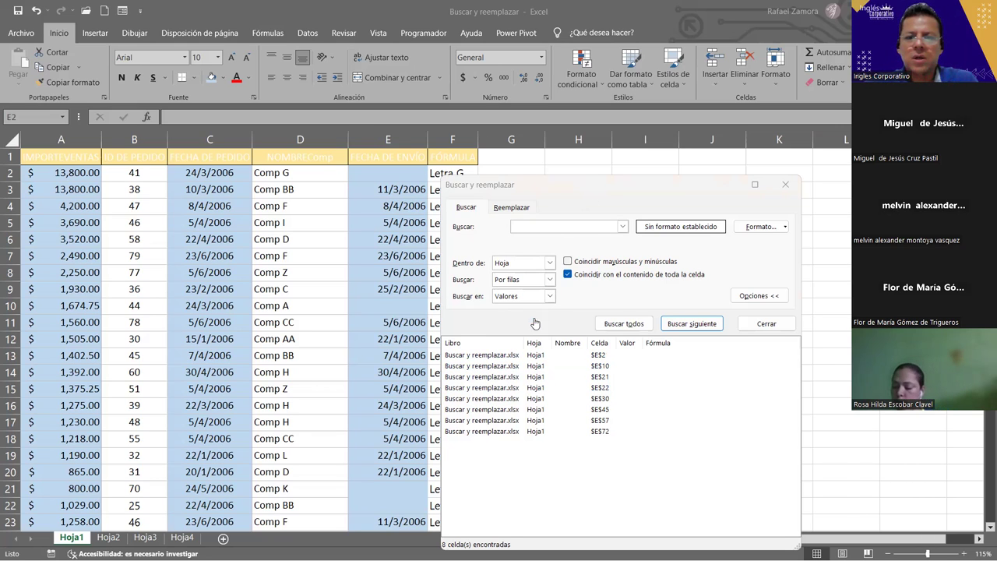
{"action": "left_click", "coordinate": [534, 354]}
{"action": "key", "text": "ctrl+a"}
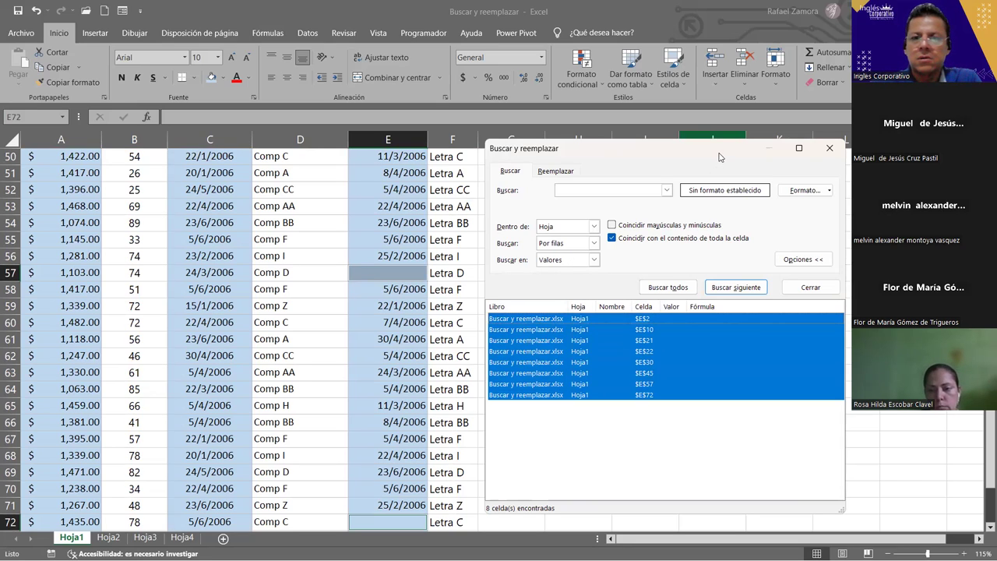
{"action": "left_click_drag", "start_coordinate": [719, 158], "coordinate": [556, 105]}
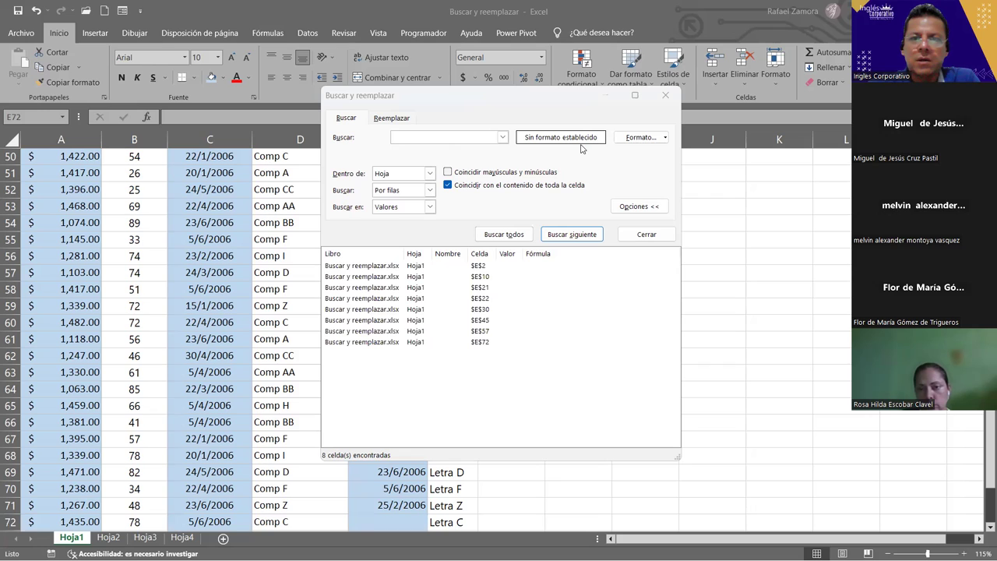
{"action": "left_click", "coordinate": [721, 70]}
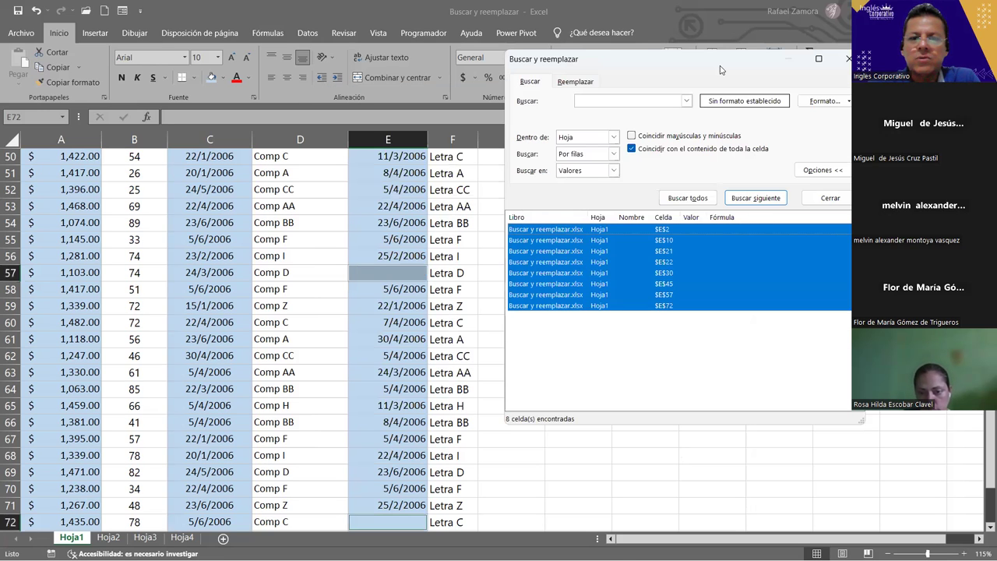
{"action": "left_click_drag", "start_coordinate": [721, 70], "coordinate": [341, 264]}
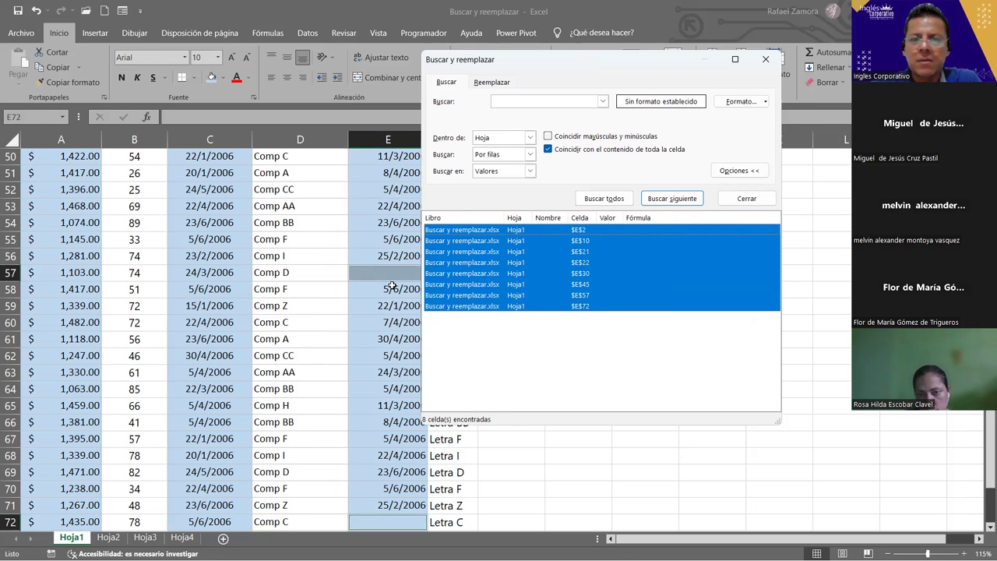
{"action": "left_click_drag", "start_coordinate": [392, 286], "coordinate": [403, 286]}
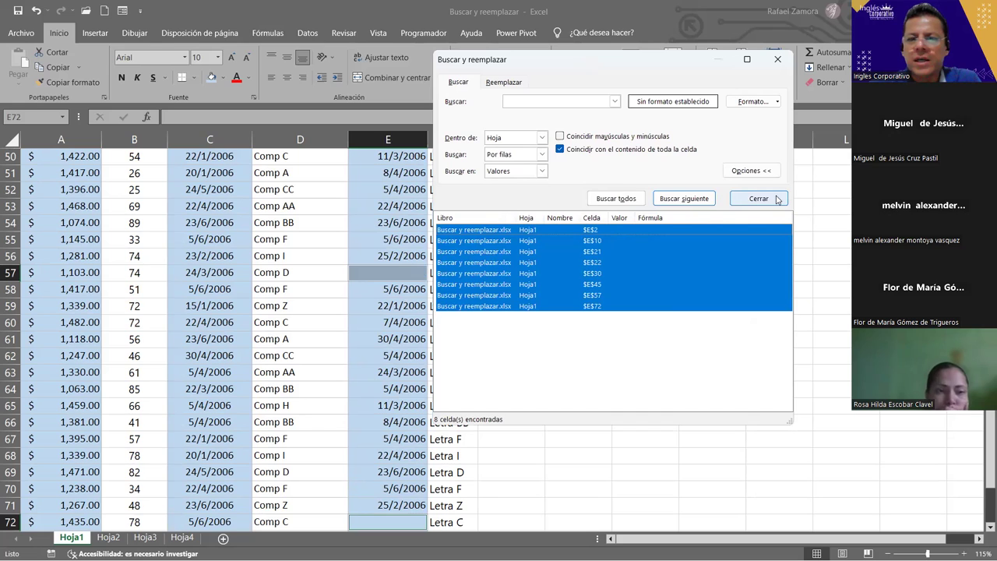
- Close the search window while keeping the eight blank cells selected
{"action": "left_click", "coordinate": [777, 199]}
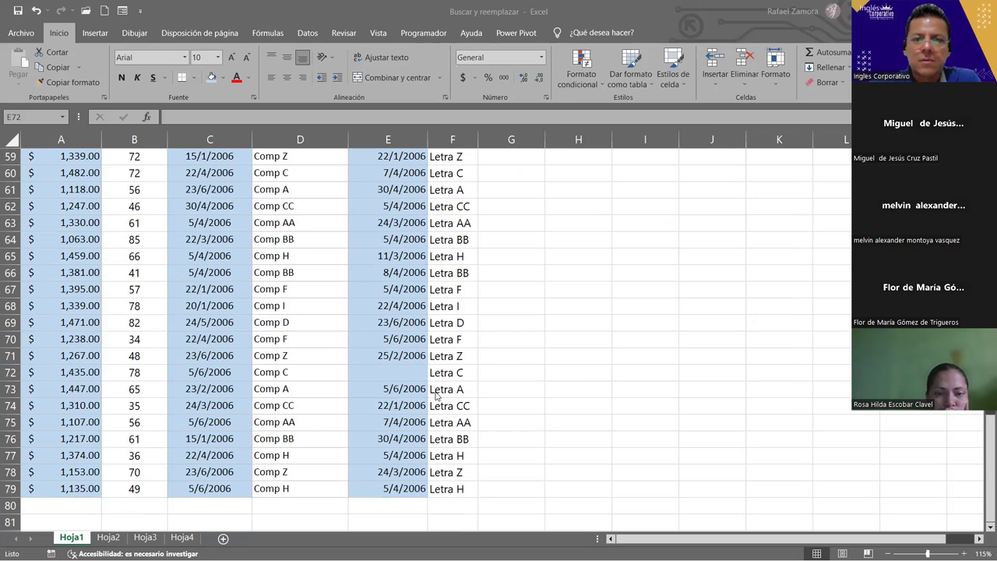
{"action": "scroll", "coordinate": [437, 395], "scroll_direction": "up", "scroll_amount": 5}
{"action": "scroll", "coordinate": [437, 396], "scroll_direction": "up", "scroll_amount": 5}
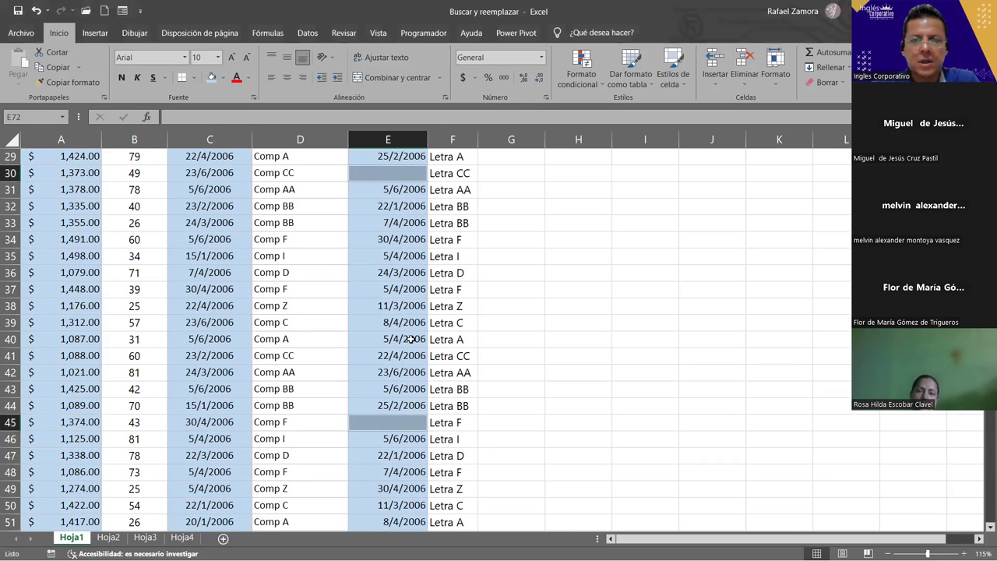
{"action": "scroll", "coordinate": [395, 447], "scroll_direction": "down", "scroll_amount": 8}
{"action": "scroll", "coordinate": [395, 447], "scroll_direction": "down", "scroll_amount": 4}
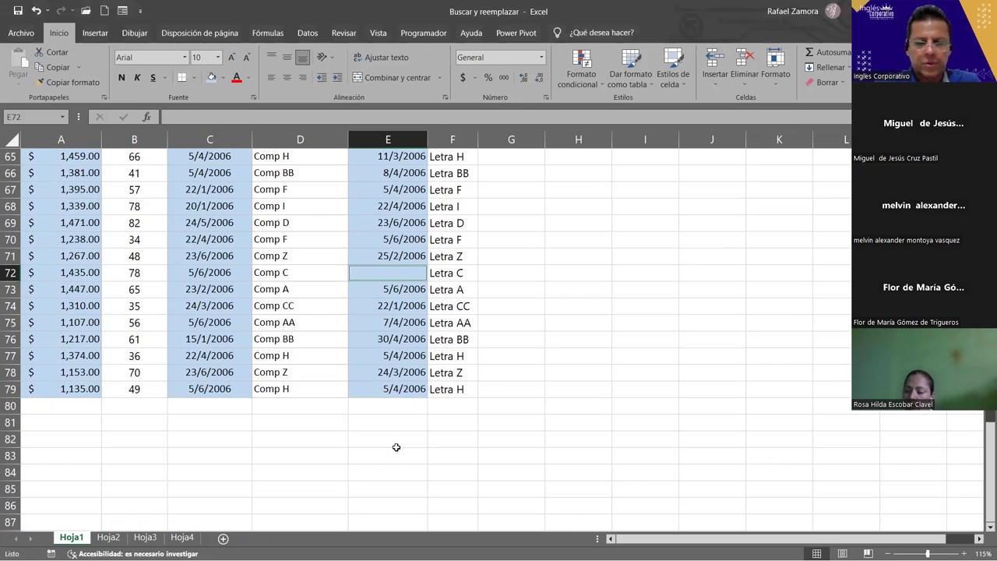
- Enter 'Vacía' into all selected blank cells with Ctrl+Enter and scroll to check column E
{"action": "type", "text": "V"}
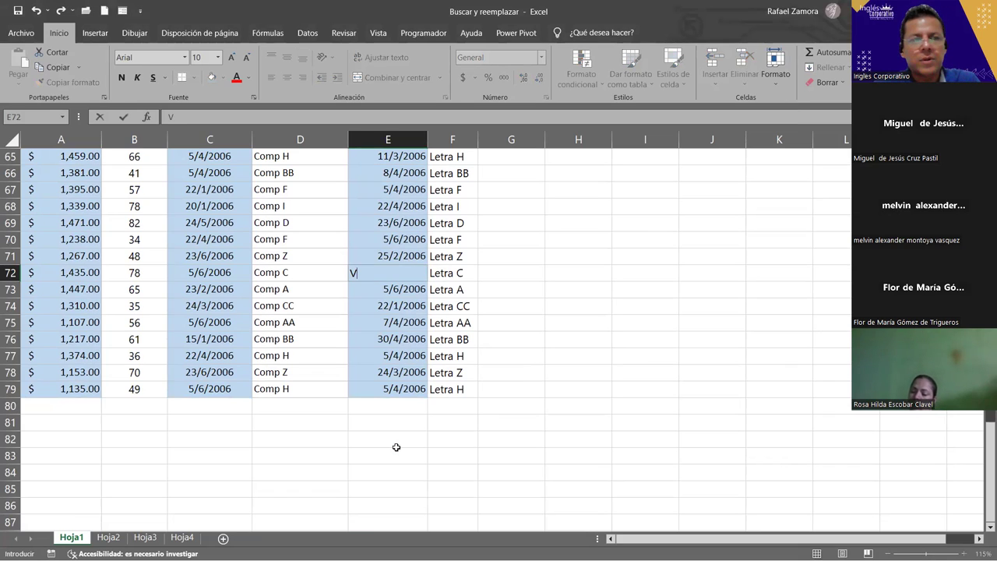
{"action": "type", "text": "acía"}
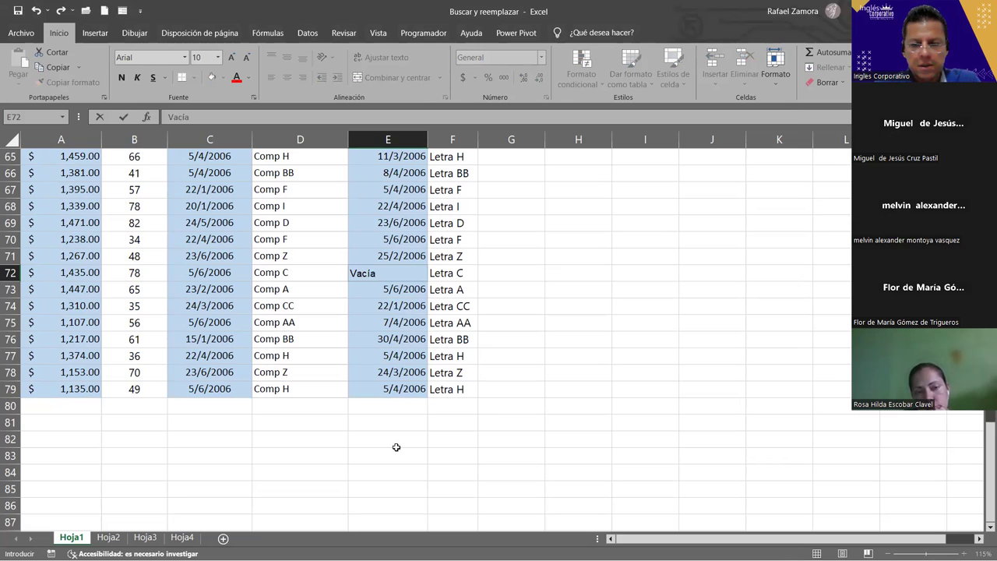
{"action": "key", "text": "ctrl+Return"}
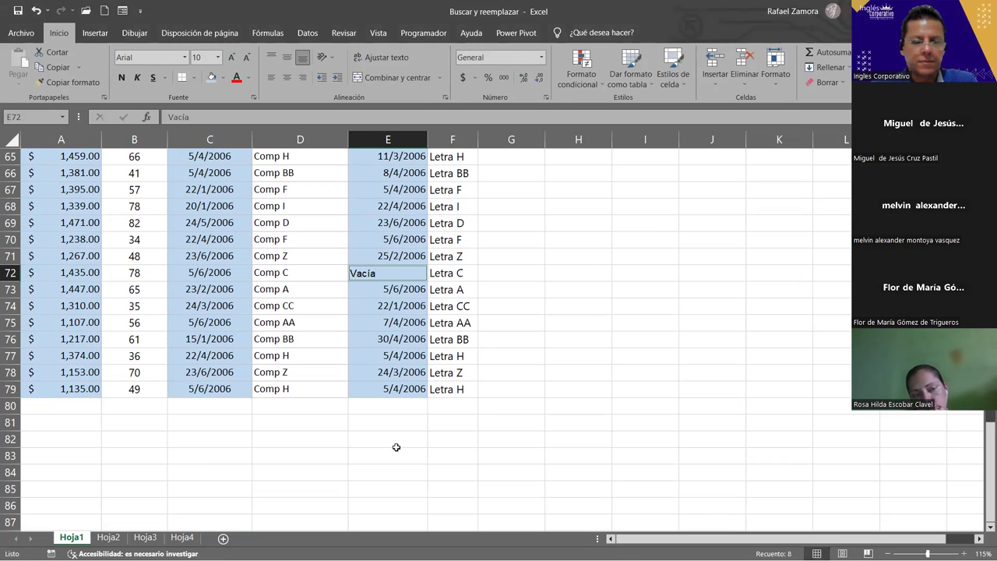
{"action": "scroll", "coordinate": [393, 447], "scroll_direction": "up", "scroll_amount": 5}
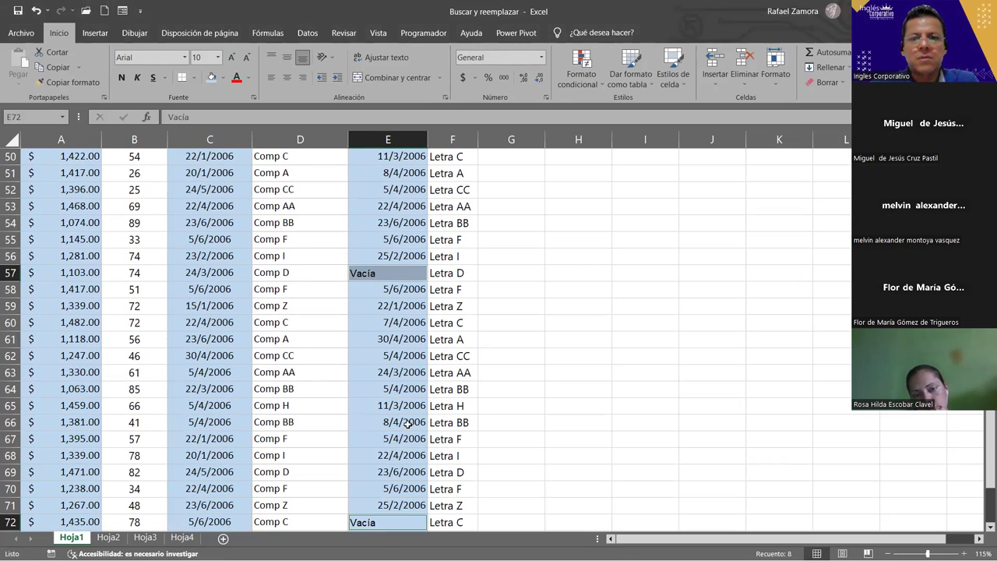
{"action": "scroll", "coordinate": [471, 342], "scroll_direction": "up", "scroll_amount": 6}
{"action": "scroll", "coordinate": [471, 343], "scroll_direction": "up", "scroll_amount": 7}
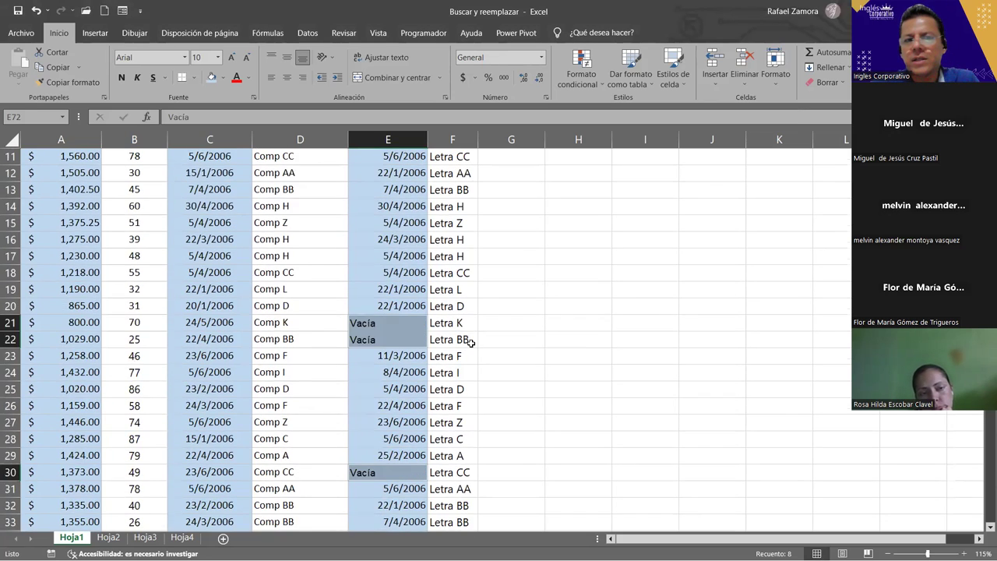
{"action": "scroll", "coordinate": [471, 342], "scroll_direction": "up", "scroll_amount": 4}
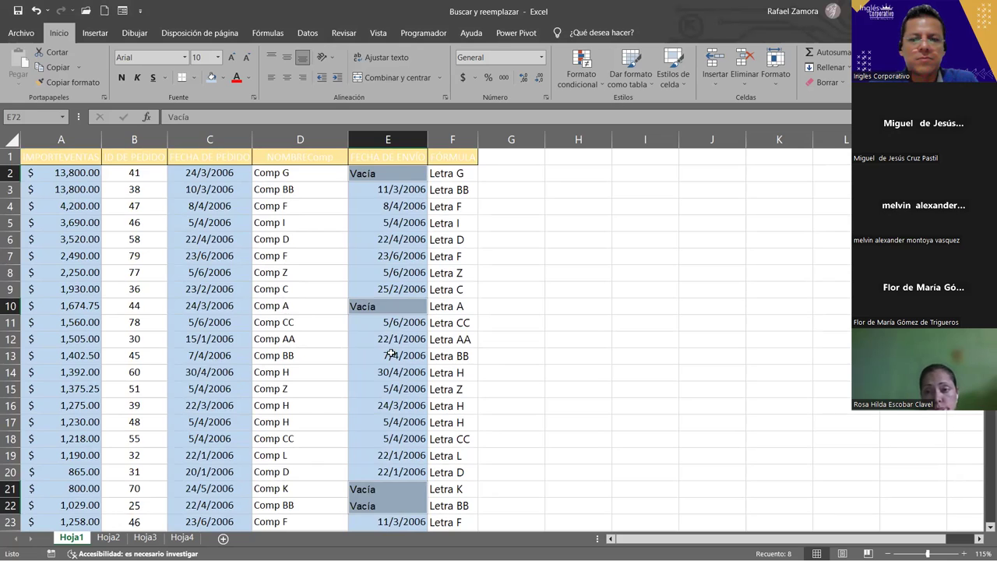
{"action": "scroll", "coordinate": [391, 354], "scroll_direction": "down", "scroll_amount": 7}
{"action": "scroll", "coordinate": [393, 355], "scroll_direction": "down", "scroll_amount": 5}
{"action": "scroll", "coordinate": [398, 357], "scroll_direction": "down", "scroll_amount": 4}
{"action": "scroll", "coordinate": [420, 360], "scroll_direction": "down", "scroll_amount": 4}
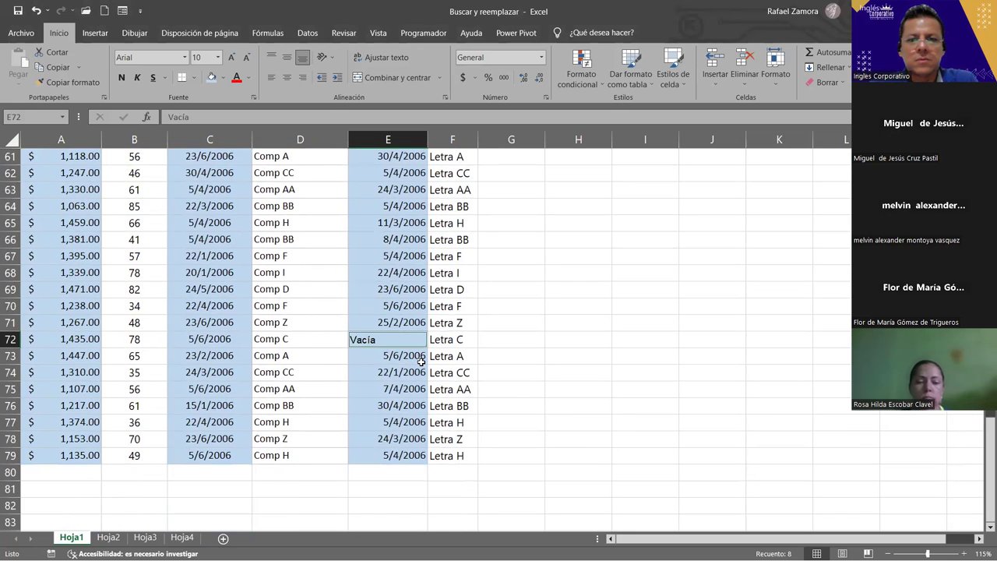
{"action": "scroll", "coordinate": [421, 361], "scroll_direction": "up", "scroll_amount": 15}
{"action": "scroll", "coordinate": [433, 335], "scroll_direction": "up", "scroll_amount": 5}
{"action": "left_click", "coordinate": [489, 253]}
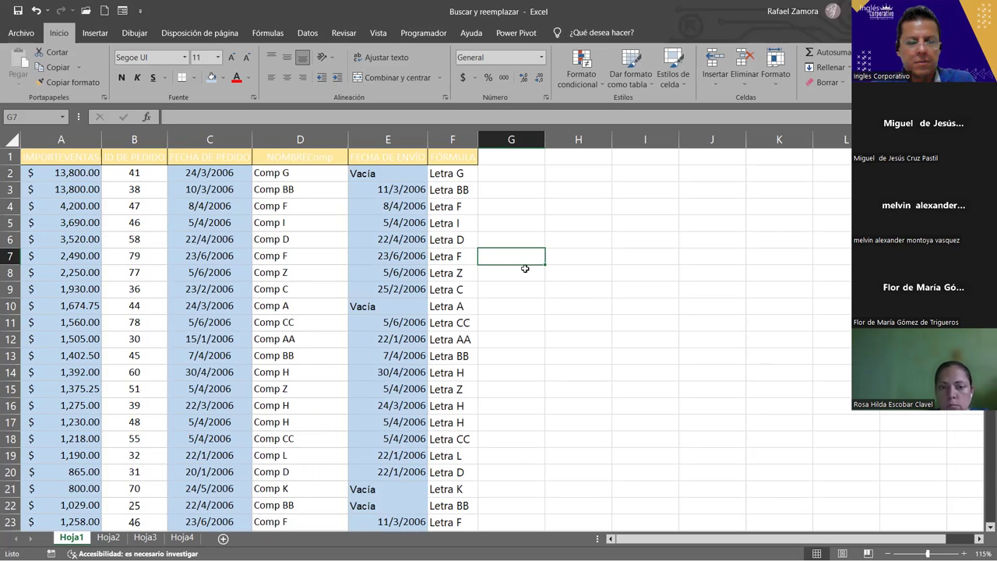
{"action": "key", "text": "Return"}
{"action": "scroll", "coordinate": [447, 315], "scroll_direction": "up", "scroll_amount": 7}
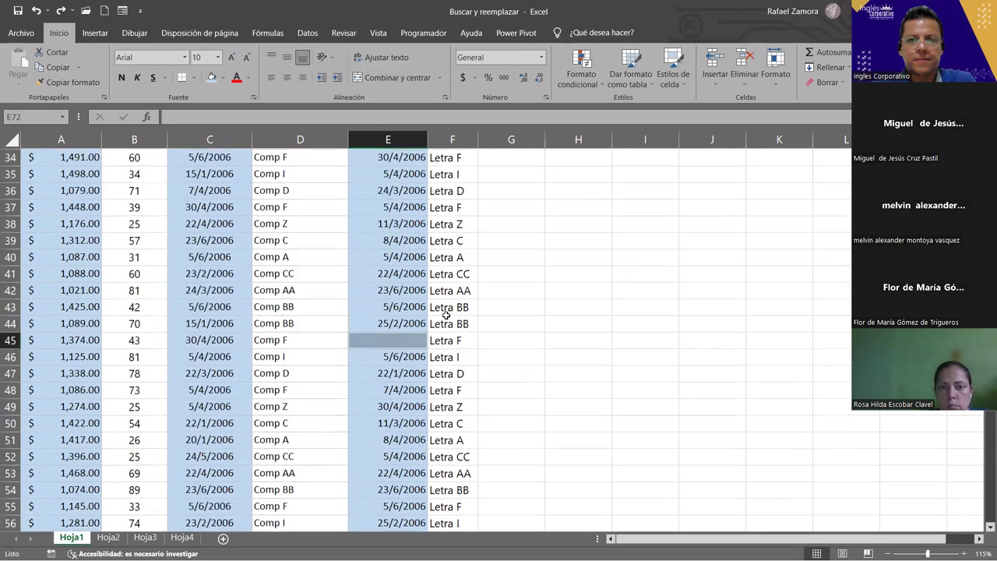
{"action": "scroll", "coordinate": [447, 314], "scroll_direction": "up", "scroll_amount": 9}
{"action": "left_click", "coordinate": [261, 172]}
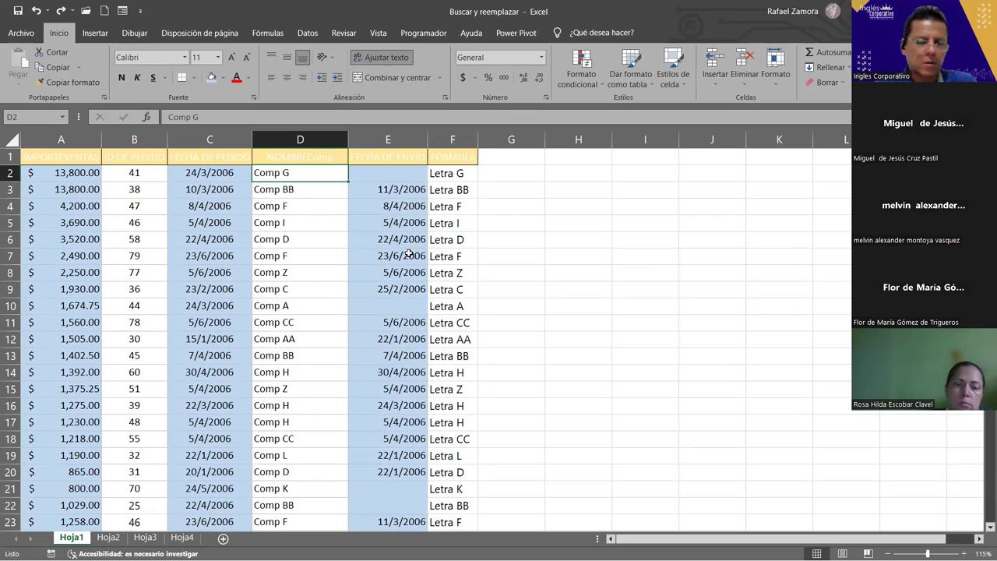
- Find all 8 empty cells with a blank whole-cell search, select them all, and close the search
{"action": "key", "text": "ctrl+b"}
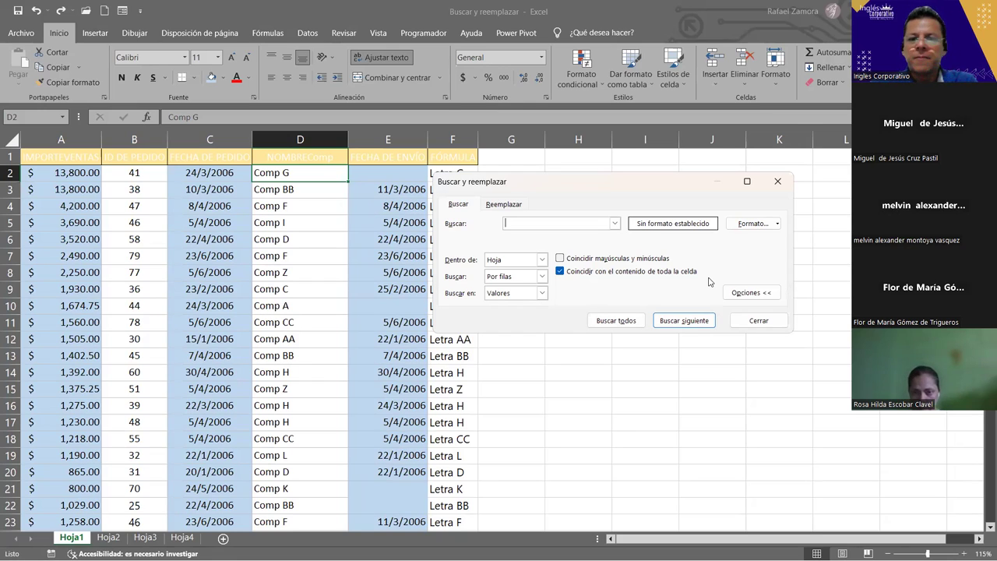
{"action": "left_click", "coordinate": [636, 322]}
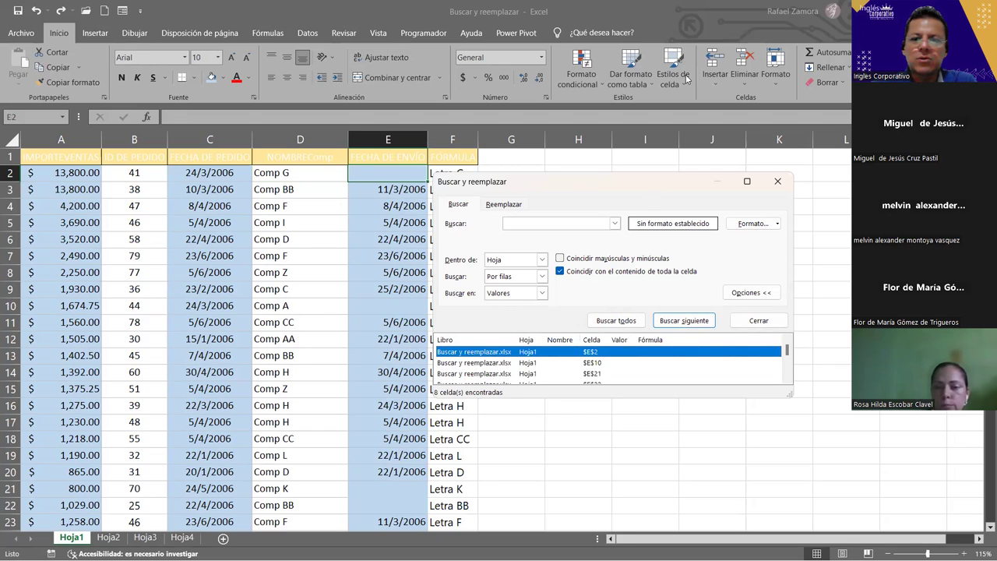
{"action": "left_click_drag", "start_coordinate": [653, 185], "coordinate": [686, 79]}
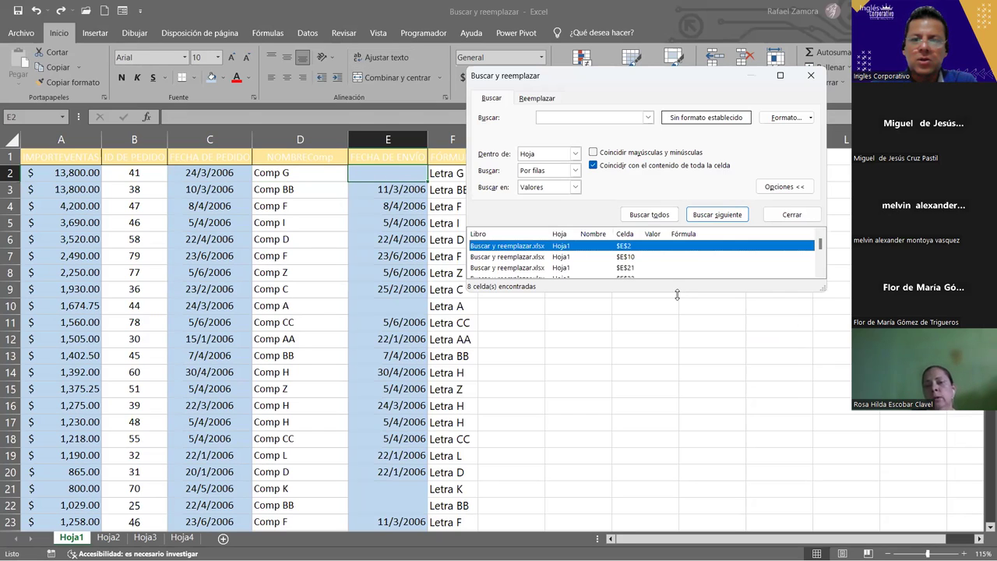
{"action": "left_click_drag", "start_coordinate": [677, 294], "coordinate": [629, 419]}
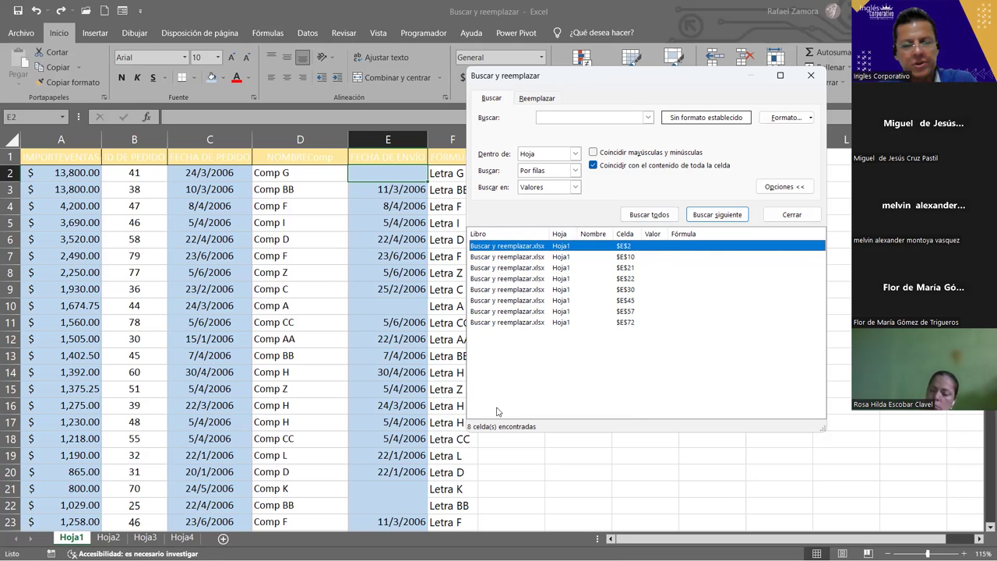
{"action": "key", "text": "ctrl+a"}
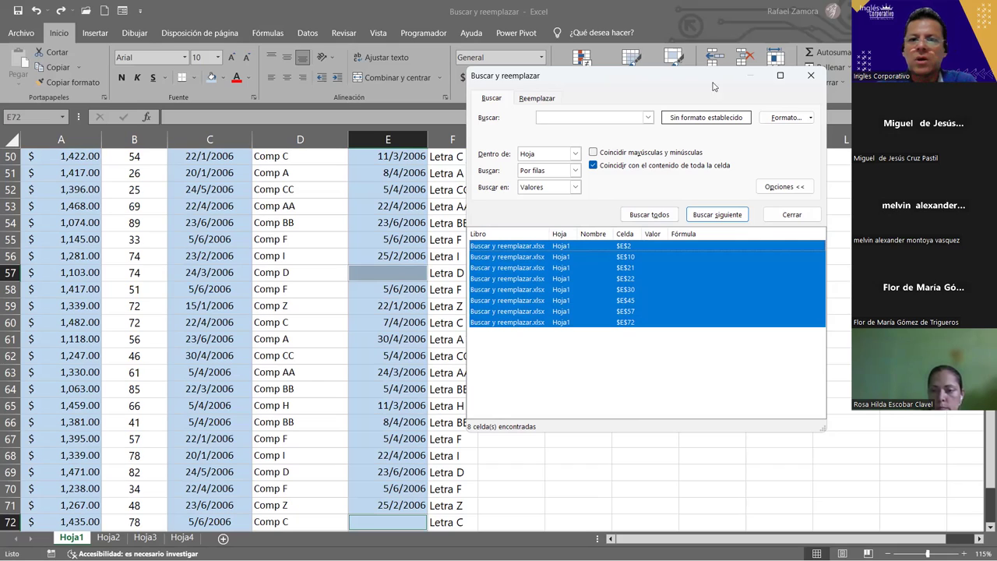
{"action": "left_click_drag", "start_coordinate": [718, 78], "coordinate": [602, 75]}
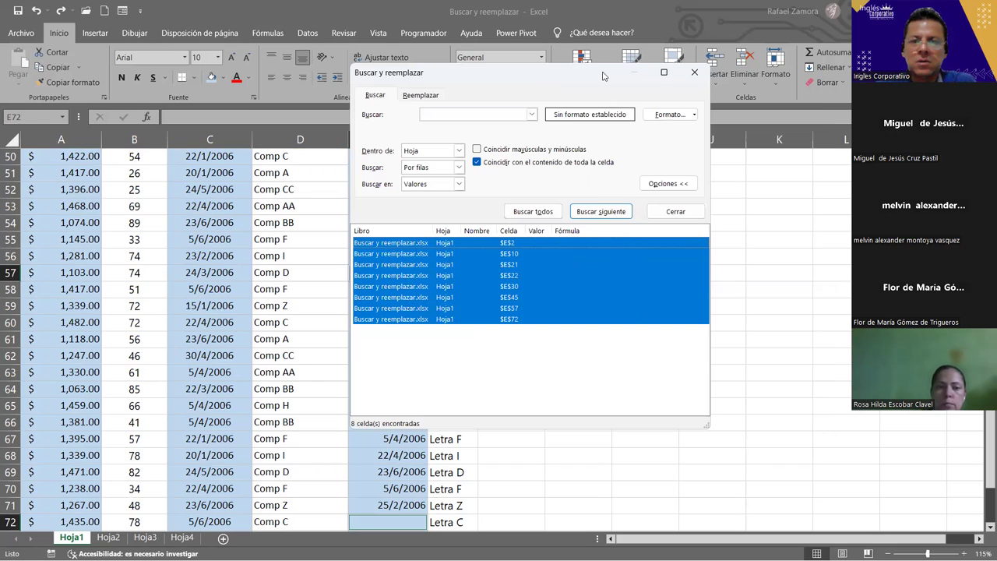
{"action": "left_click", "coordinate": [685, 212]}
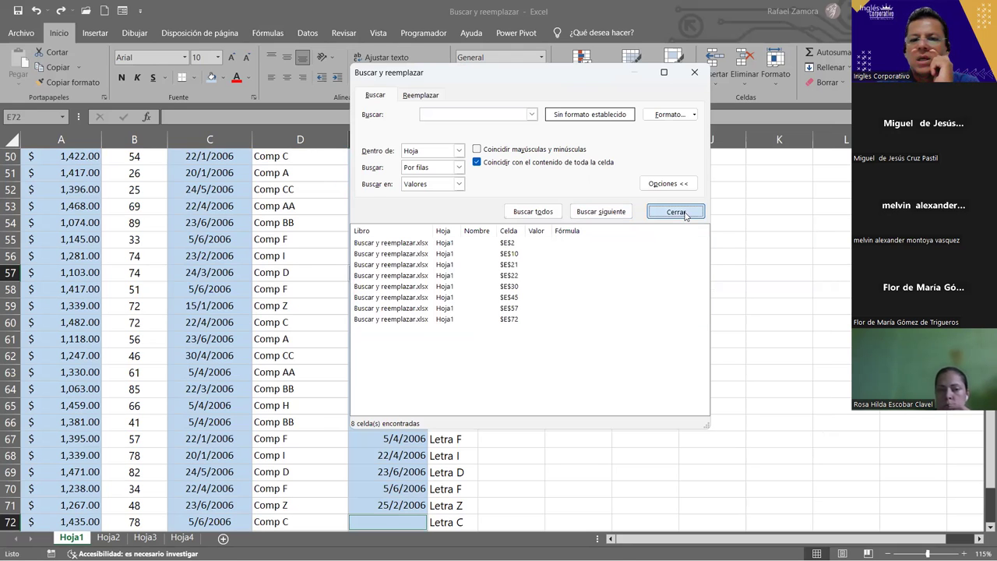
{"action": "scroll", "coordinate": [643, 249], "scroll_direction": "down", "scroll_amount": 3}
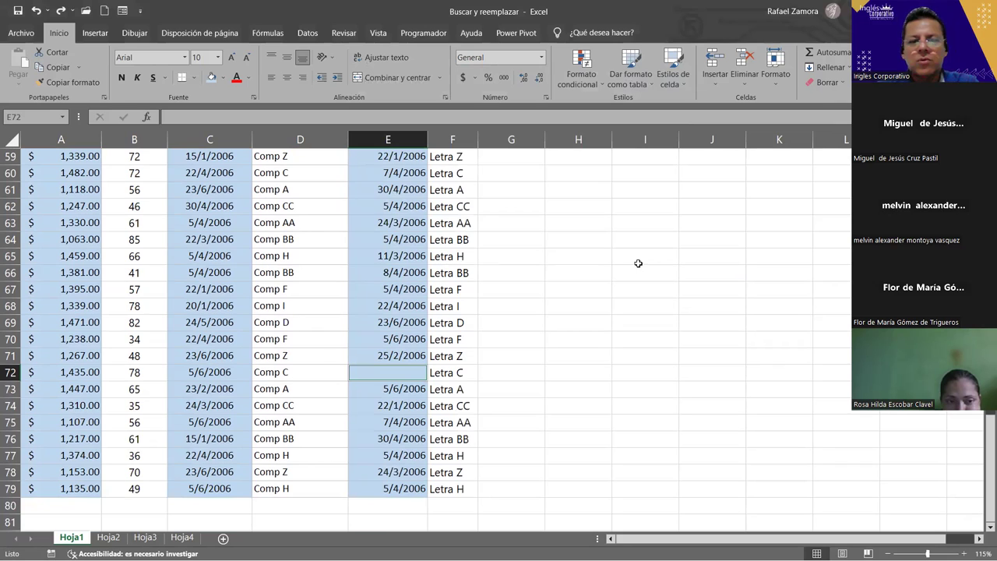
- Fill all selected blank shipping-date cells with 'Celda vacía' using Ctrl+Enter
{"action": "type", "text": "V"}
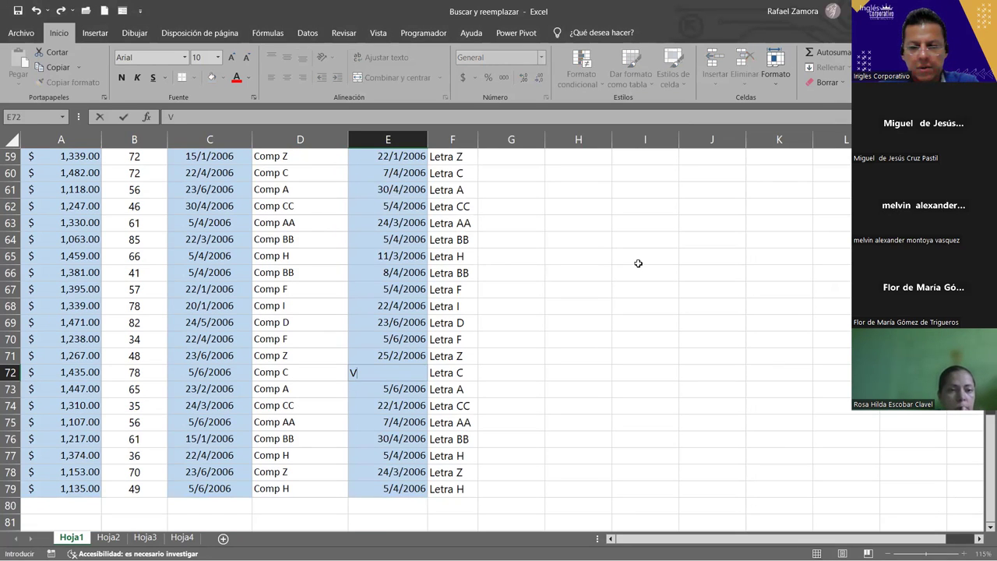
{"action": "type", "text": "lda"}
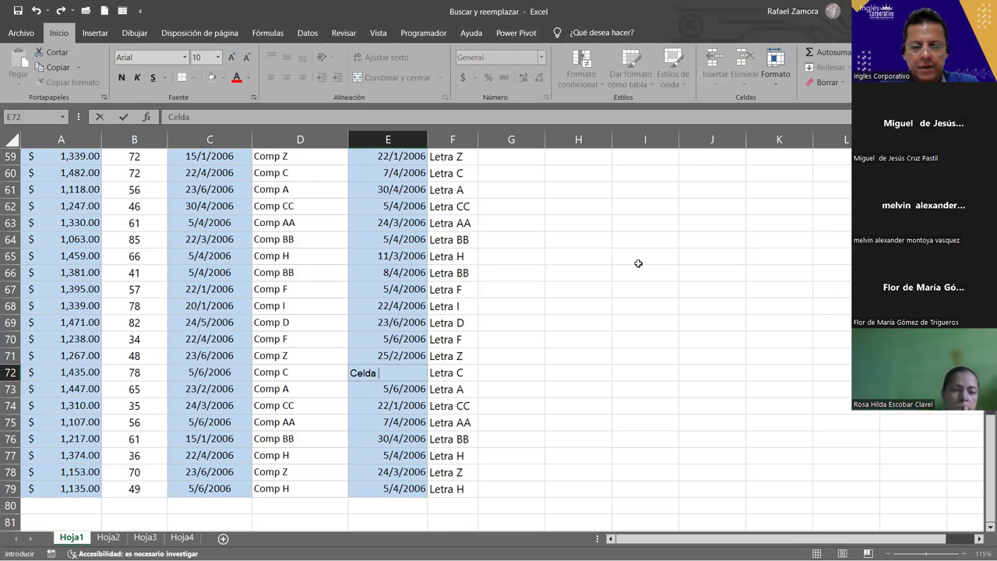
{"action": "type", "text": " vacía"}
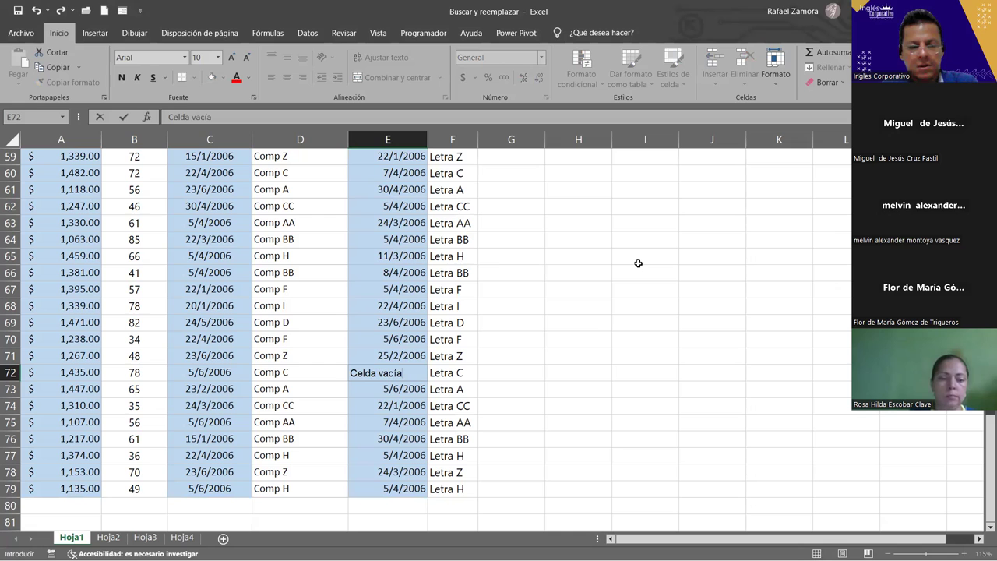
{"action": "key", "text": "ctrl+Return"}
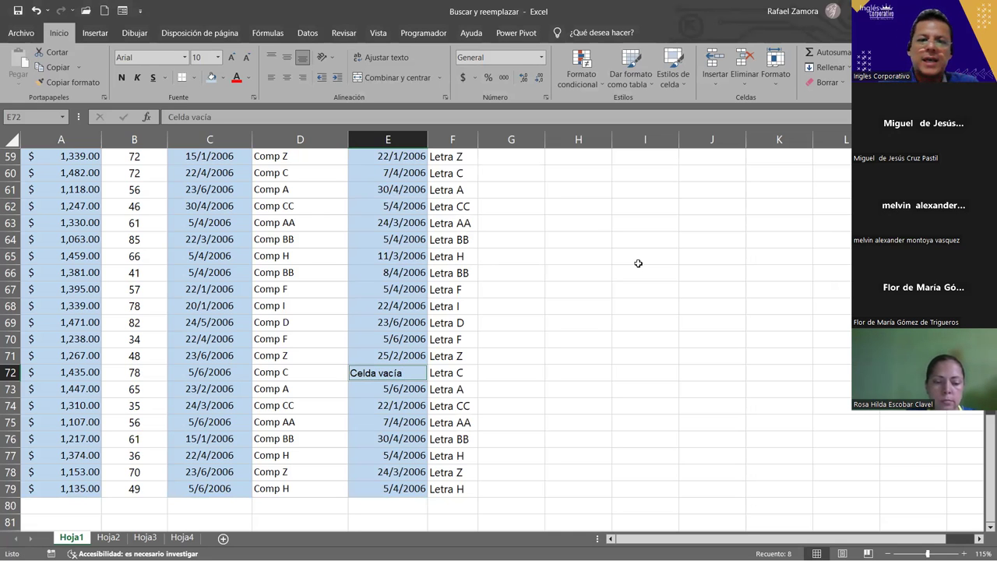
{"action": "scroll", "coordinate": [638, 263], "scroll_direction": "up", "scroll_amount": 5}
{"action": "scroll", "coordinate": [638, 264], "scroll_direction": "up", "scroll_amount": 10}
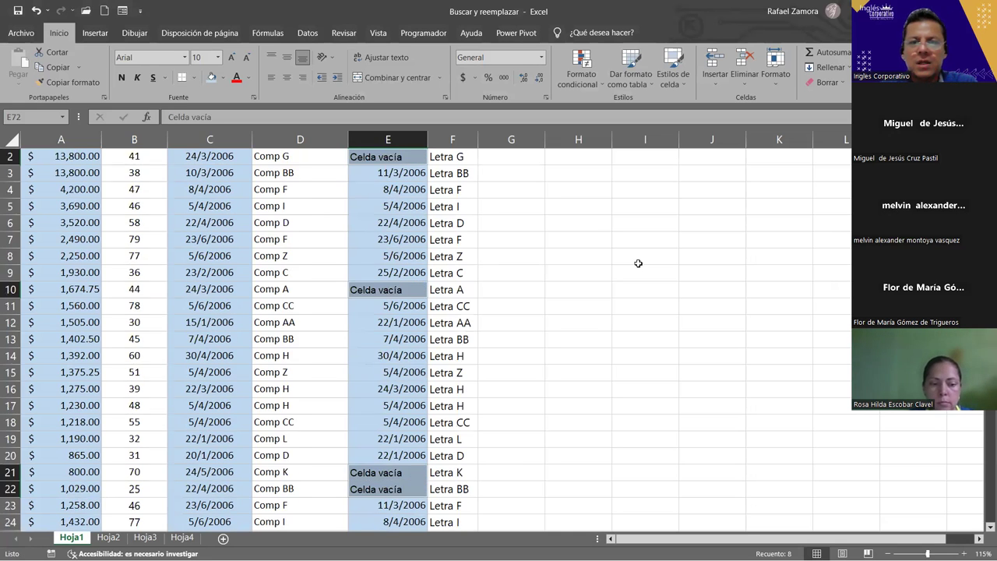
{"action": "scroll", "coordinate": [638, 263], "scroll_direction": "up", "scroll_amount": 1}
- Clear the selection of the filled cells and select cell A2
{"action": "left_click", "coordinate": [538, 250]}
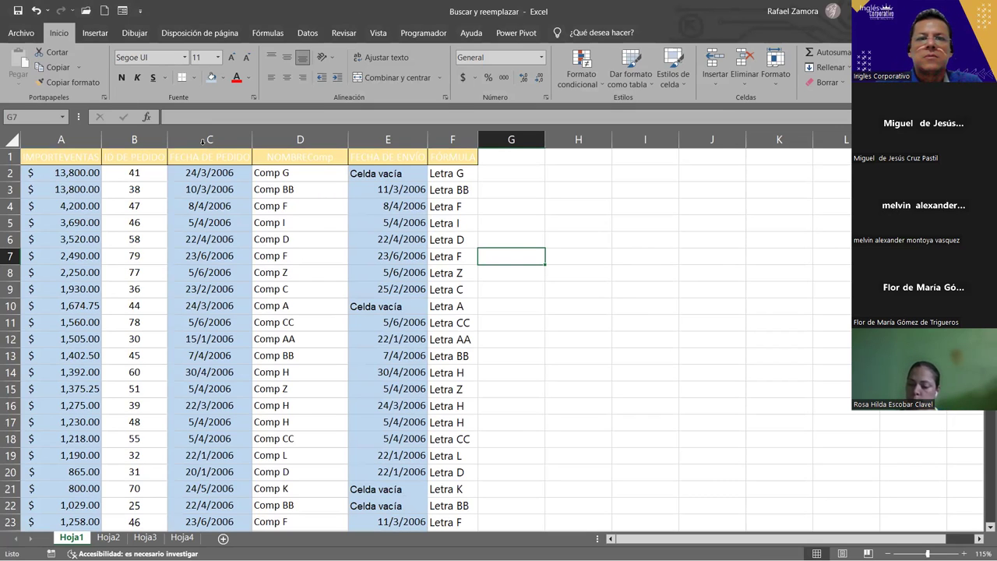
{"action": "left_click", "coordinate": [624, 217]}
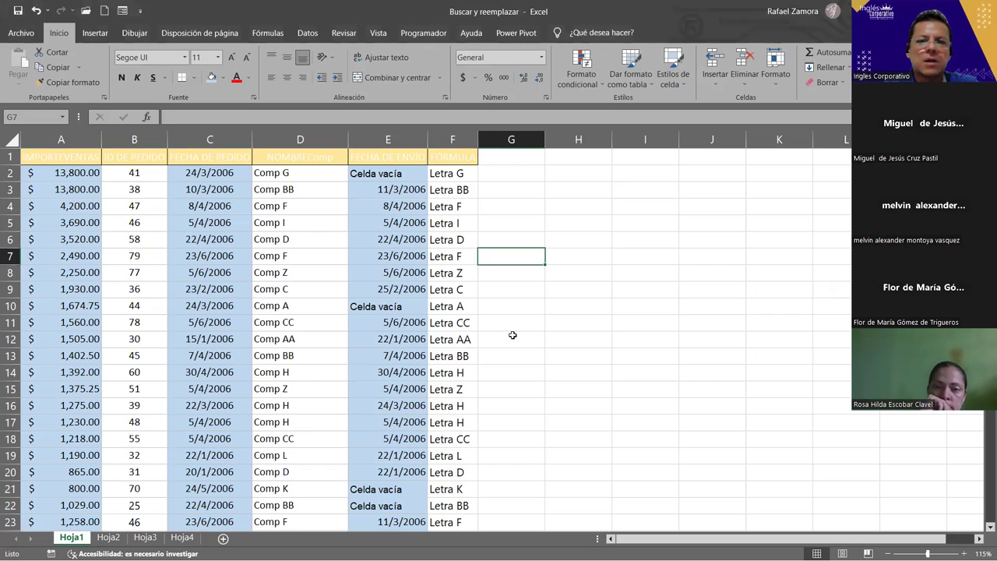
{"action": "left_click", "coordinate": [68, 172]}
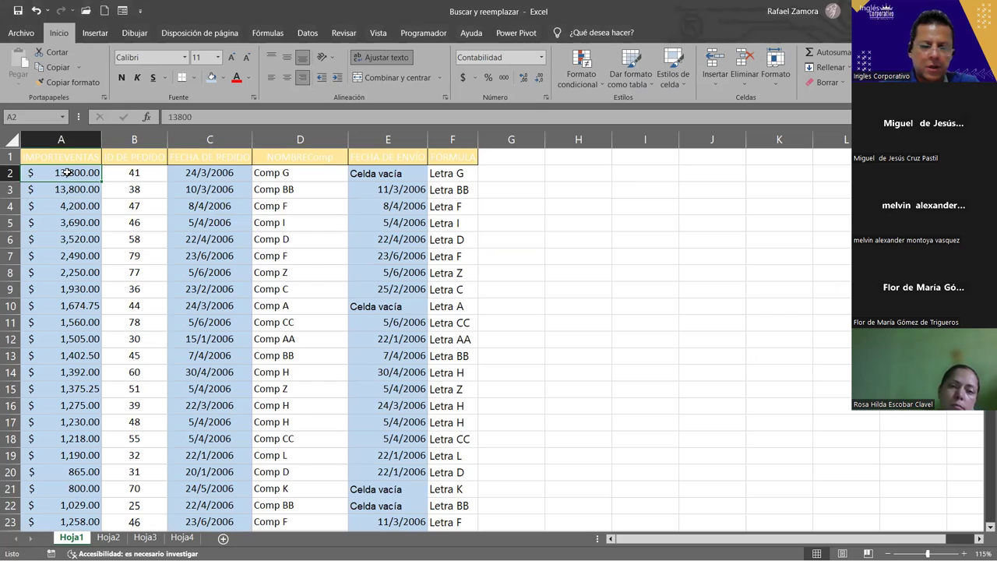
- Search for 'letra' with whole-cell matching turned off, listing all 78 partial matches
{"action": "key", "text": "ctrl+b"}
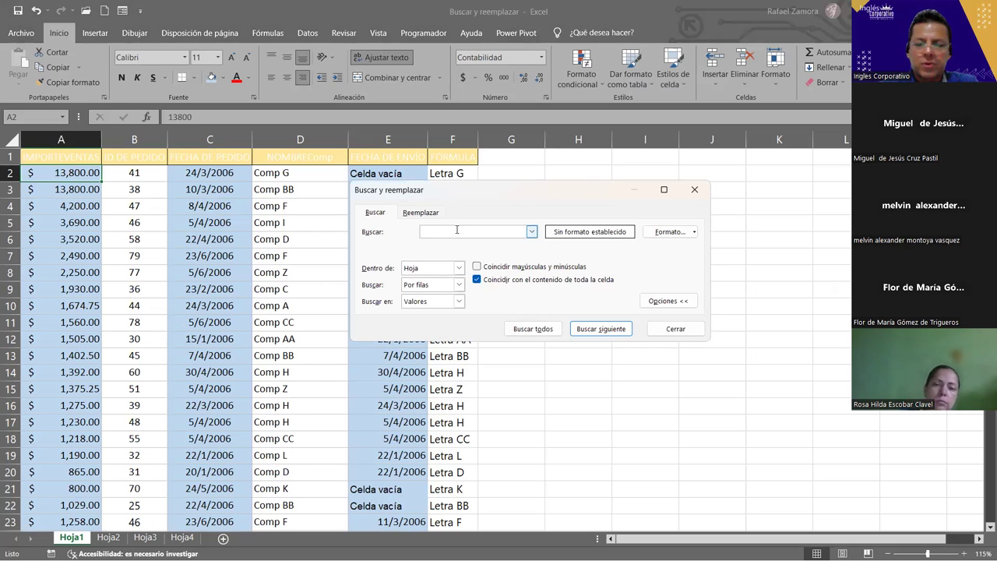
{"action": "type", "text": "letra"}
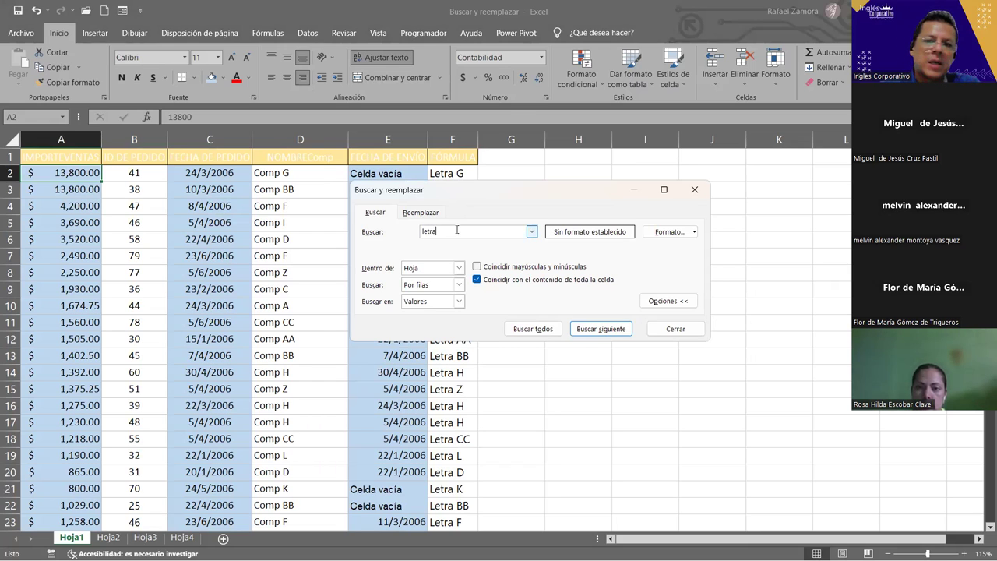
{"action": "left_click", "coordinate": [477, 279]}
{"action": "left_click", "coordinate": [477, 280]}
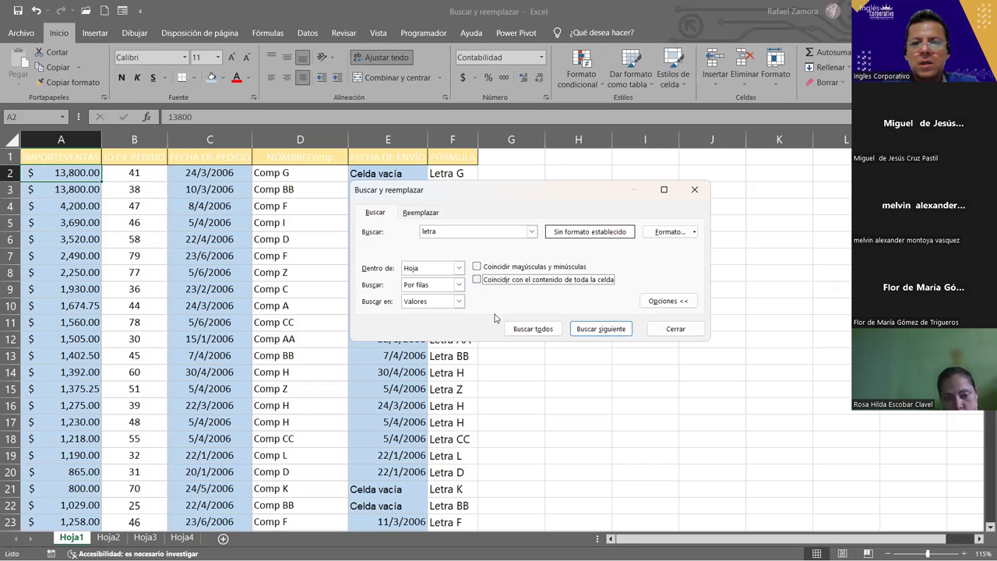
{"action": "left_click", "coordinate": [533, 327]}
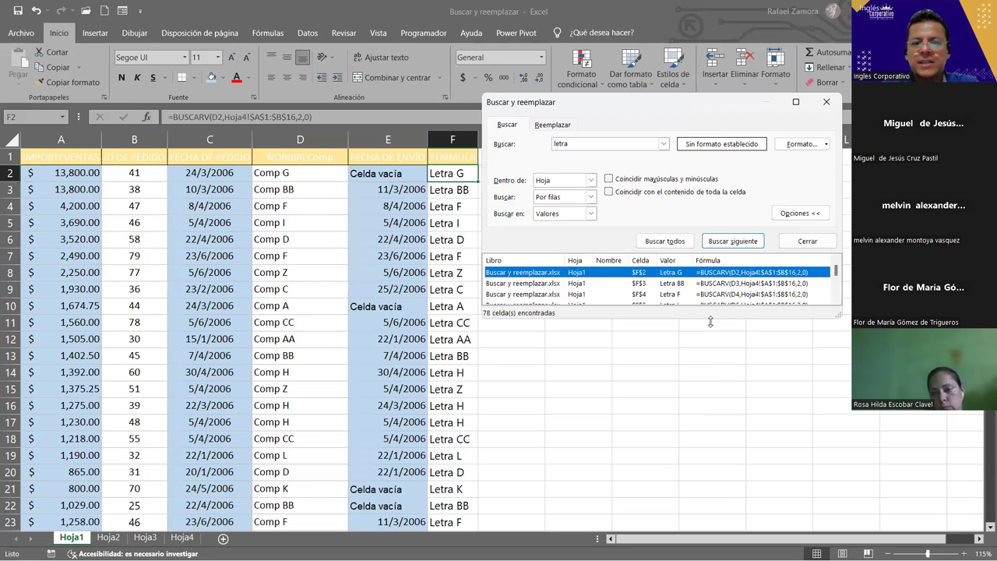
- Enlarge the results to review the 78 Letra formula matches, then close the search window
{"action": "left_click_drag", "start_coordinate": [711, 322], "coordinate": [701, 464]}
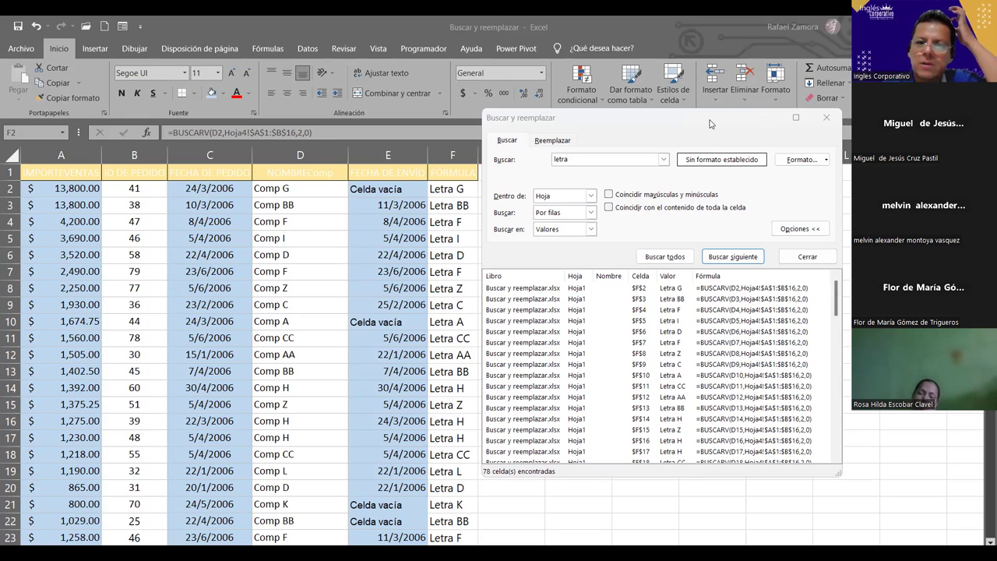
{"action": "left_click_drag", "start_coordinate": [710, 123], "coordinate": [573, 136]}
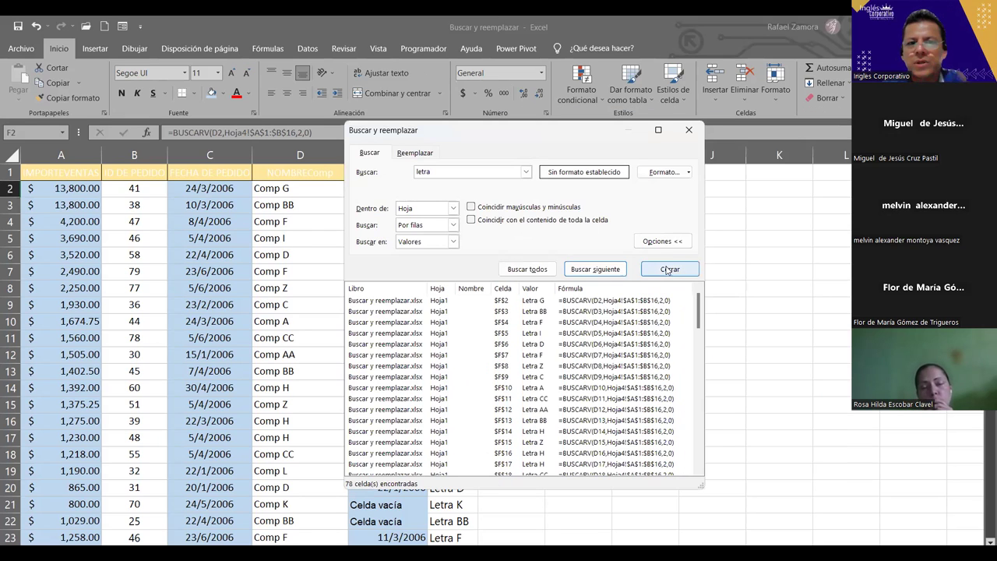
{"action": "left_click", "coordinate": [668, 269]}
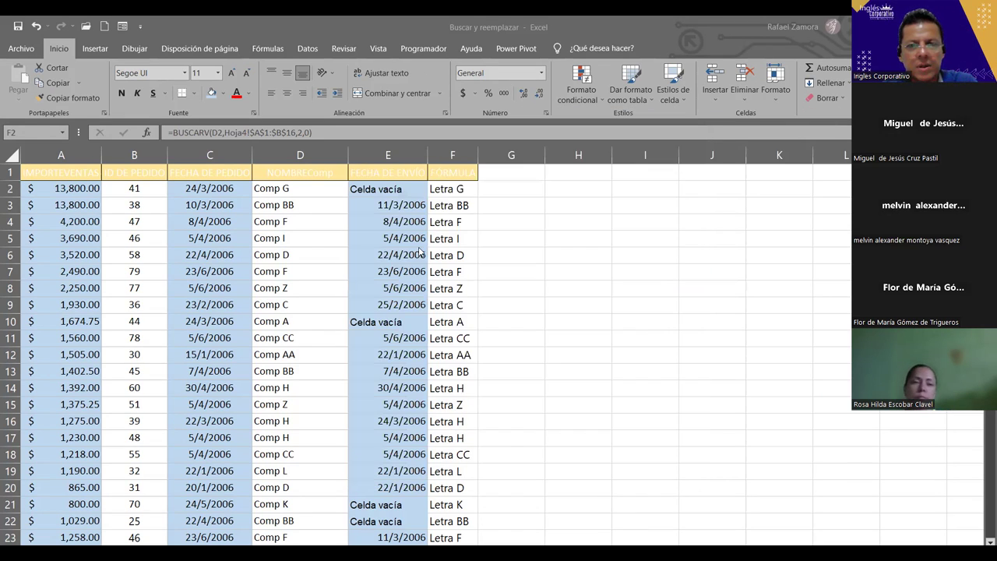
- Search for 'letra' within formulas instead of values and dismiss the not-found notices
{"action": "key", "text": "ctrl+b"}
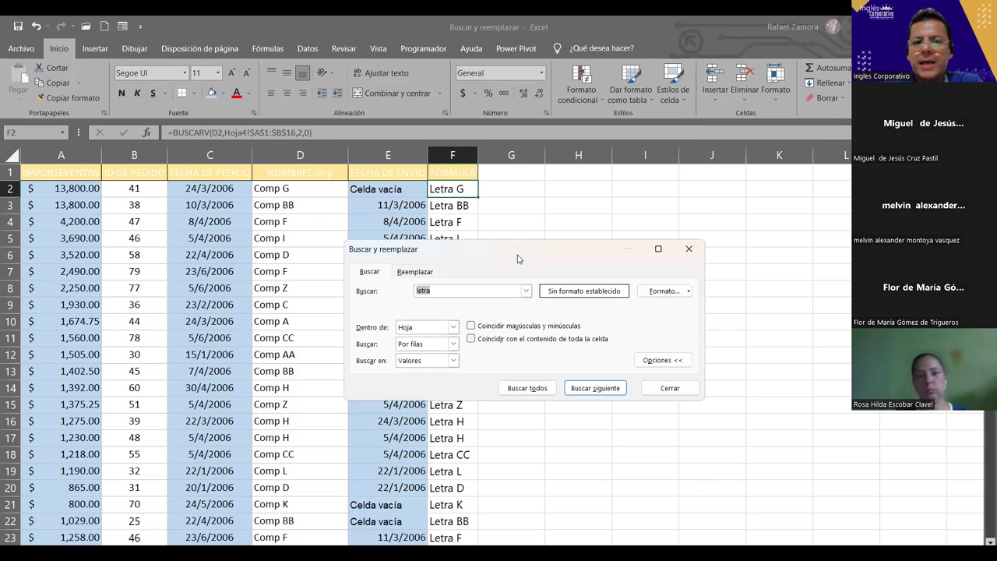
{"action": "left_click_drag", "start_coordinate": [518, 259], "coordinate": [544, 165]}
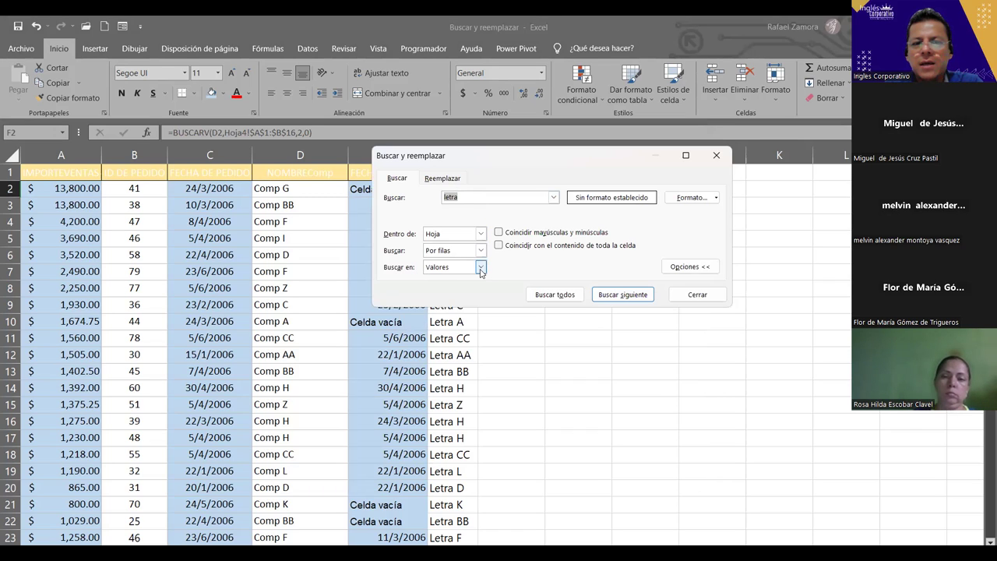
{"action": "left_click", "coordinate": [480, 269]}
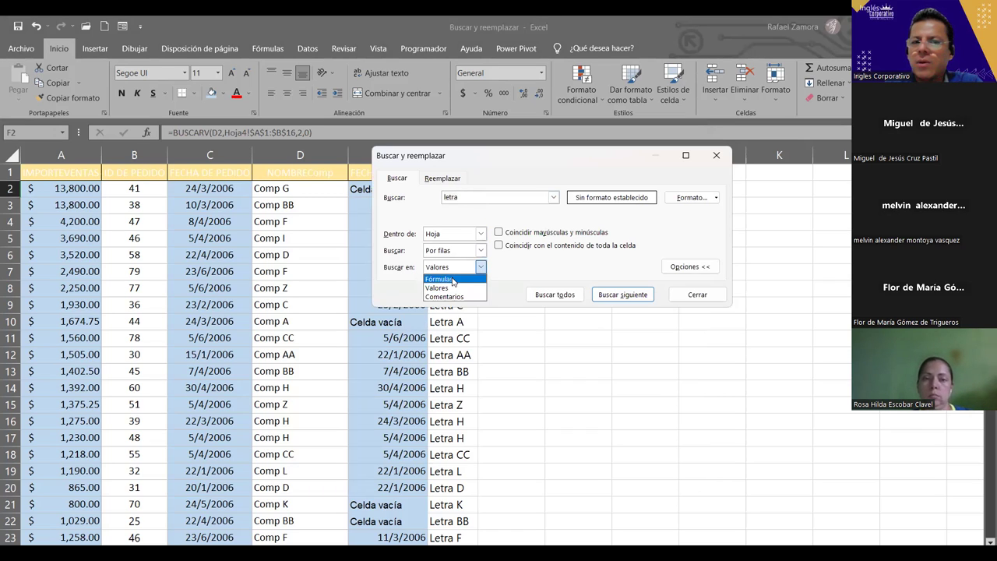
{"action": "left_click", "coordinate": [453, 279]}
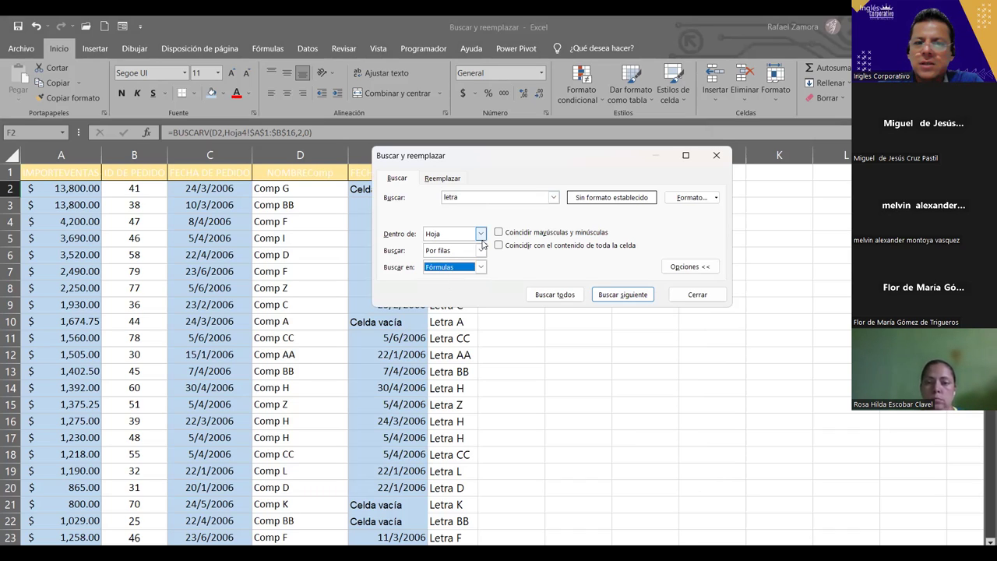
{"action": "key", "text": "shift+Tab"}
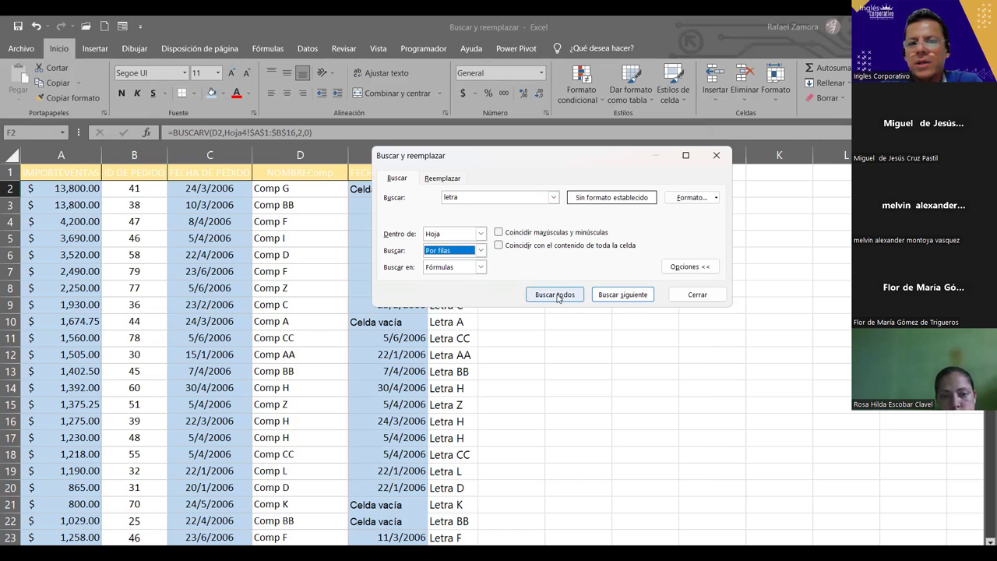
{"action": "left_click", "coordinate": [617, 302]}
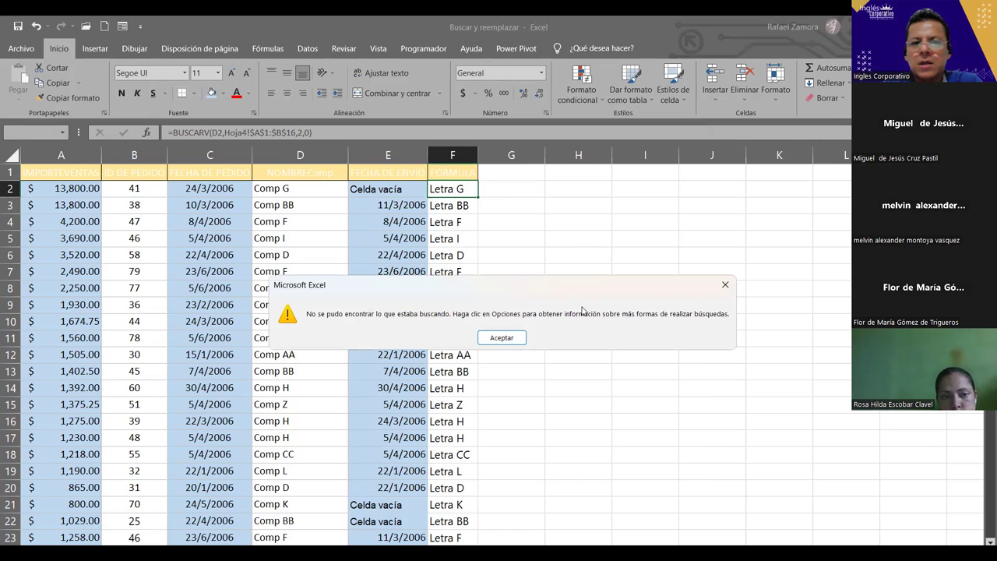
{"action": "left_click", "coordinate": [518, 339]}
{"action": "left_click", "coordinate": [554, 296]}
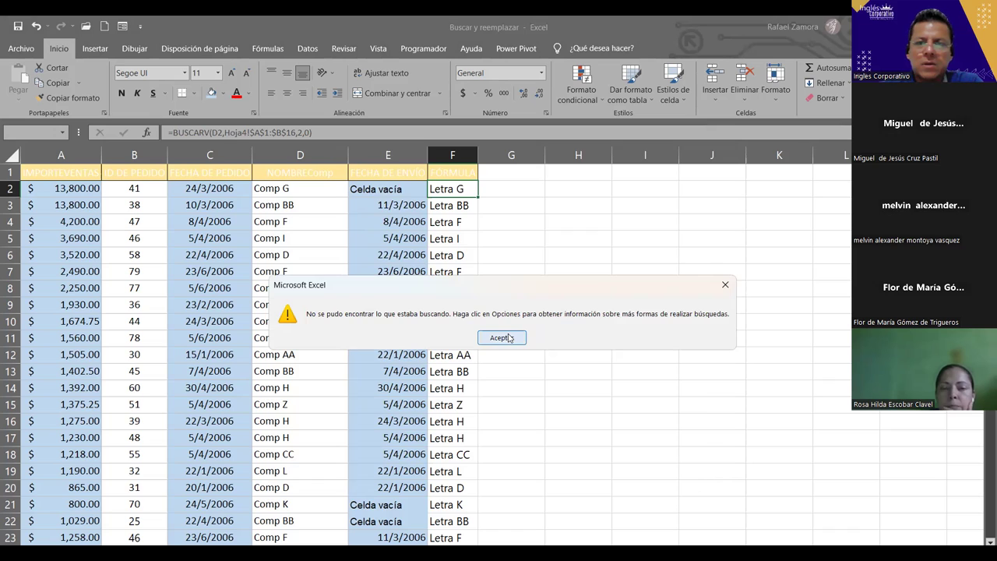
{"action": "left_click", "coordinate": [501, 338]}
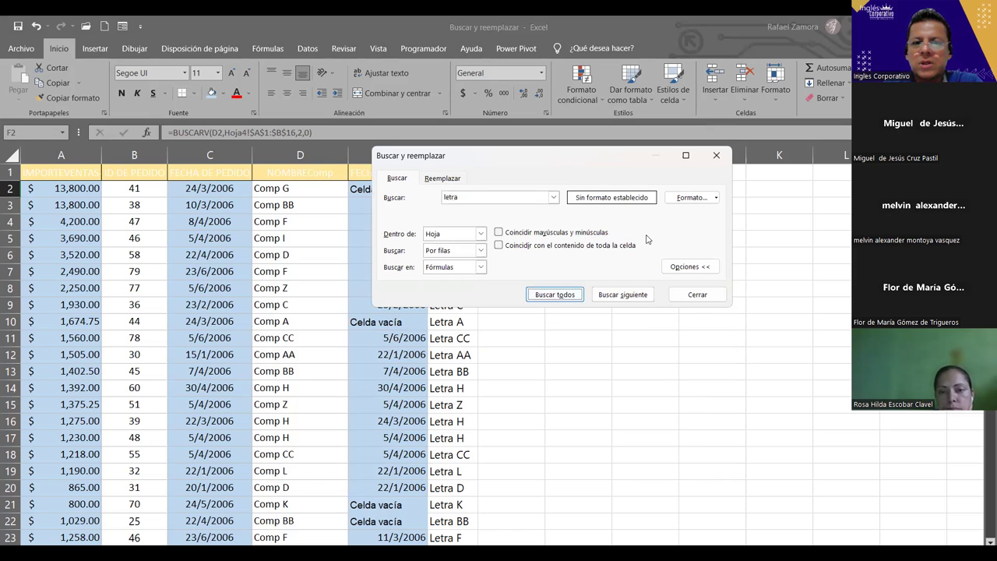
- Move the search window off columns E and F and select cell F2's BUSCARV formula
{"action": "left_click_drag", "start_coordinate": [554, 155], "coordinate": [660, 229]}
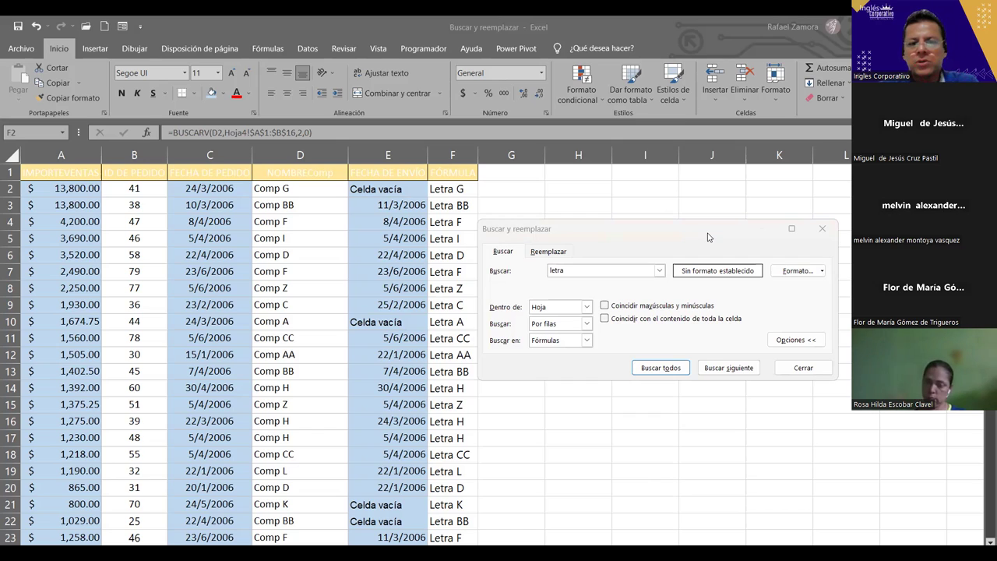
{"action": "left_click_drag", "start_coordinate": [709, 237], "coordinate": [579, 348]}
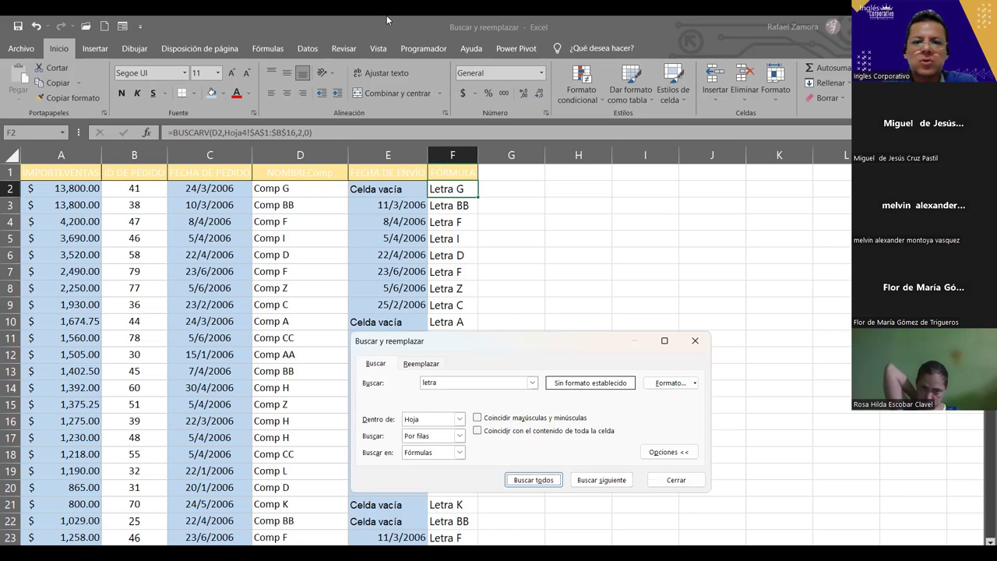
{"action": "left_click", "coordinate": [720, 202]}
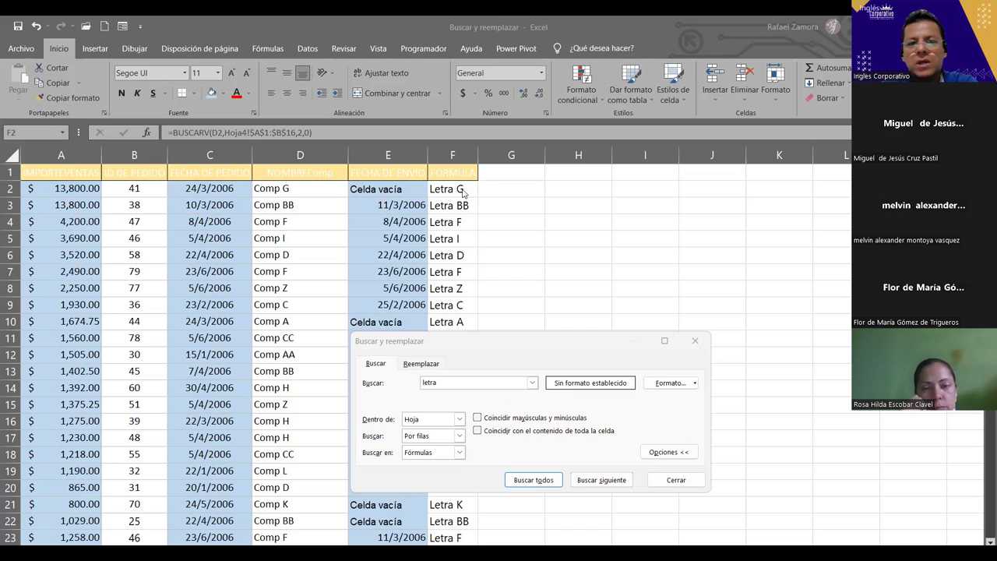
{"action": "left_click", "coordinate": [429, 186]}
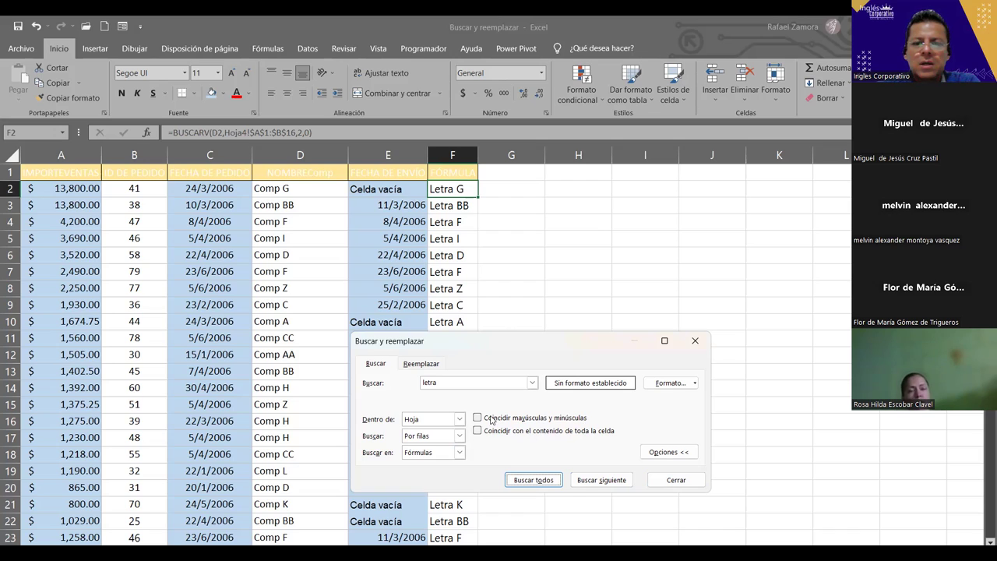
- Run a case-sensitive Find All for 'Letra', dismiss the not-found notice, close the search, and reselect F2
{"action": "left_click", "coordinate": [478, 419]}
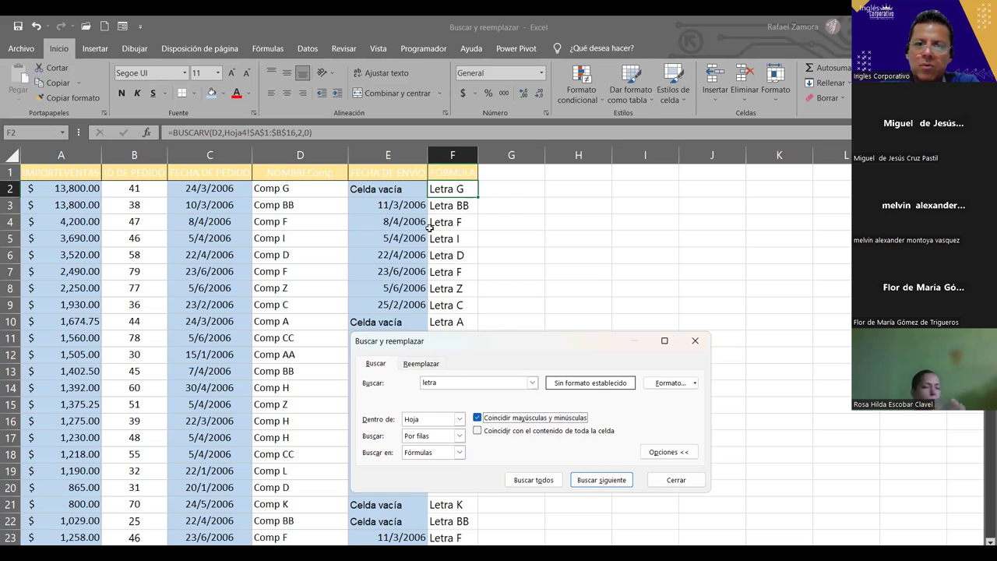
{"action": "left_click", "coordinate": [422, 383]}
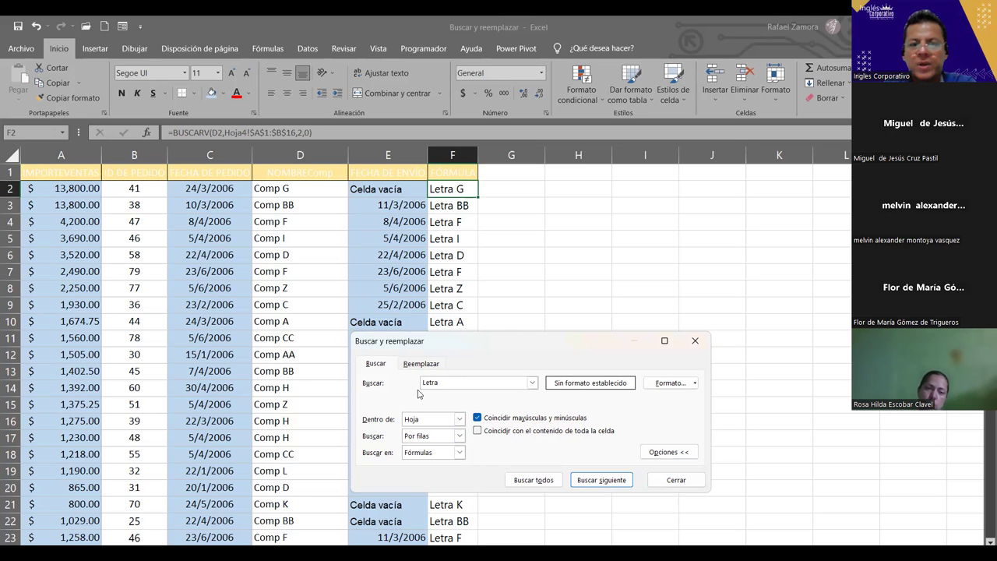
{"action": "left_click", "coordinate": [534, 480]}
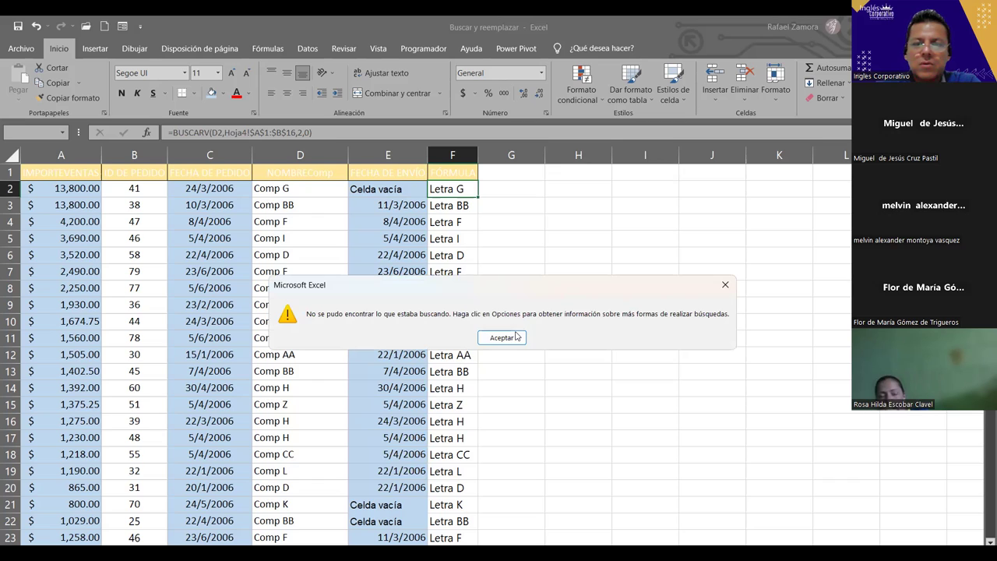
{"action": "left_click", "coordinate": [517, 337]}
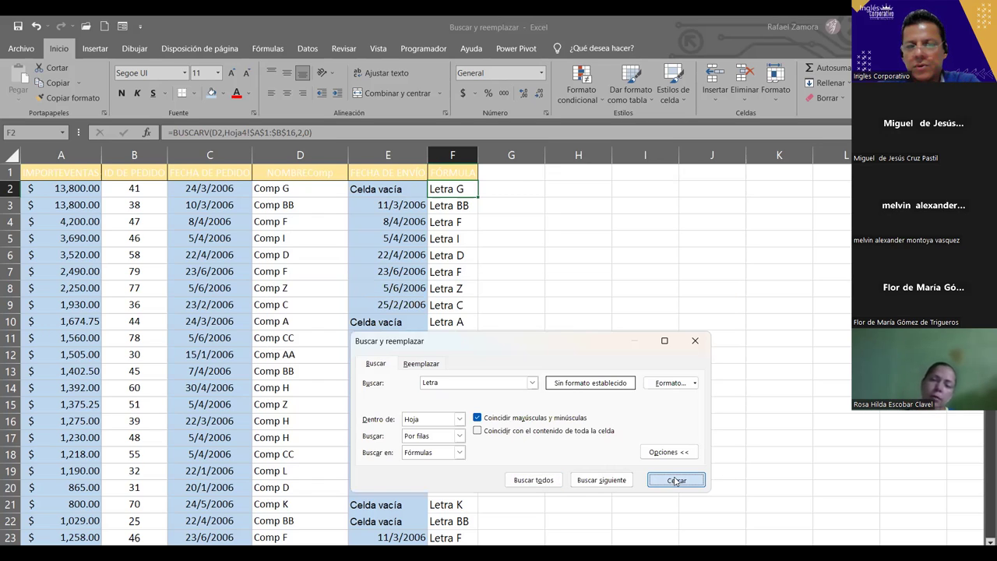
{"action": "left_click", "coordinate": [674, 479]}
{"action": "left_click", "coordinate": [447, 186]}
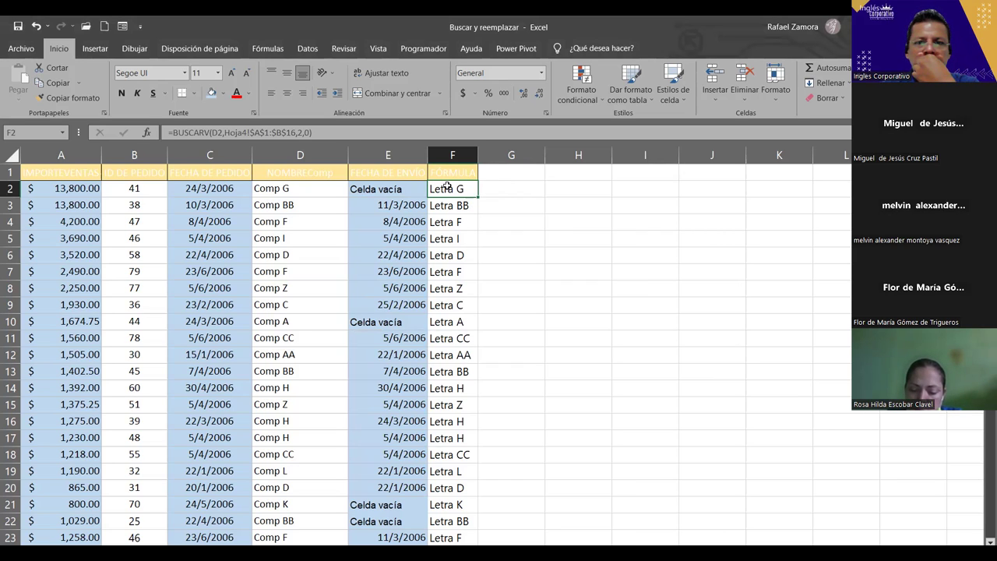
- Inspect the BUSCARV formulas in F2 and in the last data row, F66
{"action": "double_click", "coordinate": [447, 187]}
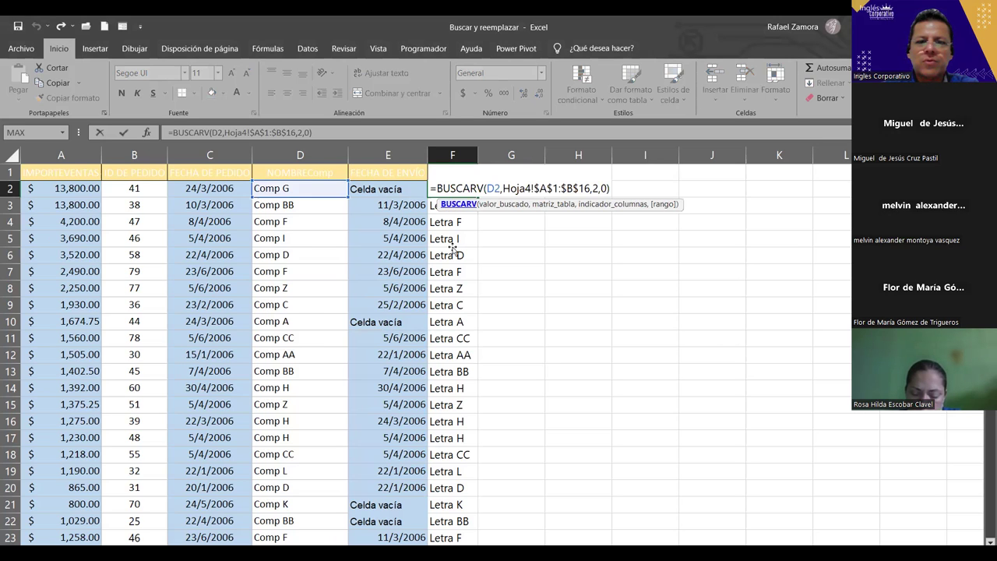
{"action": "key", "text": "Escape"}
{"action": "key", "text": "ctrl+Down"}
{"action": "left_click", "coordinate": [455, 285]}
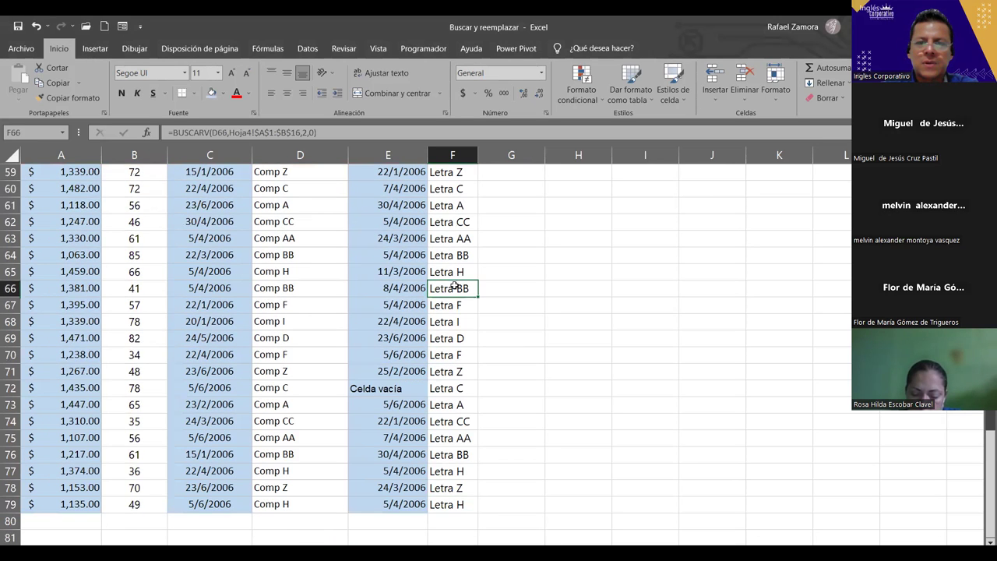
{"action": "double_click", "coordinate": [455, 286]}
- Return to the top of column F and reopen Buscar y reemplazar for 'Letra'
{"action": "key", "text": "Escape"}
{"action": "key", "text": "ctrl+Up"}
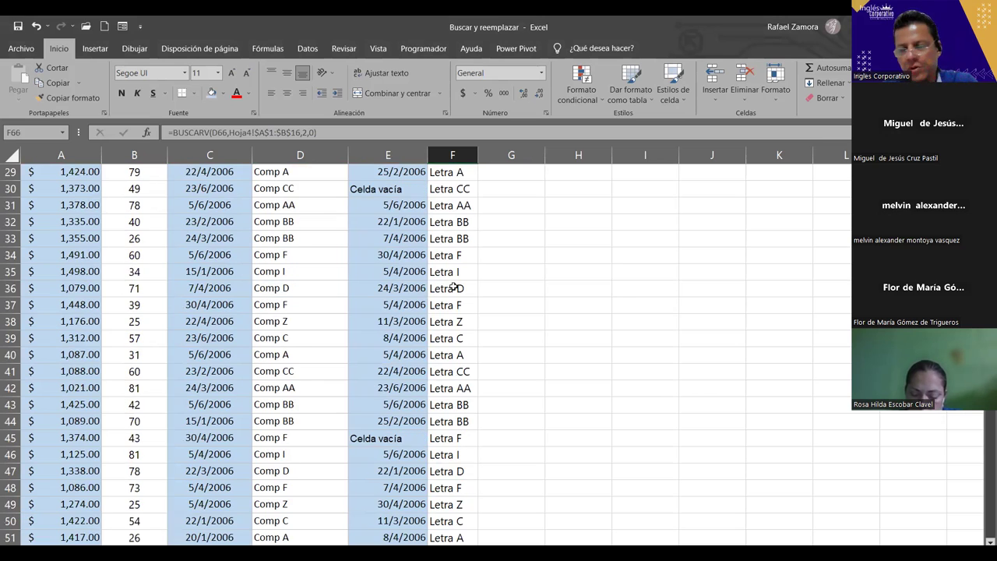
{"action": "key", "text": "ctrl+Up"}
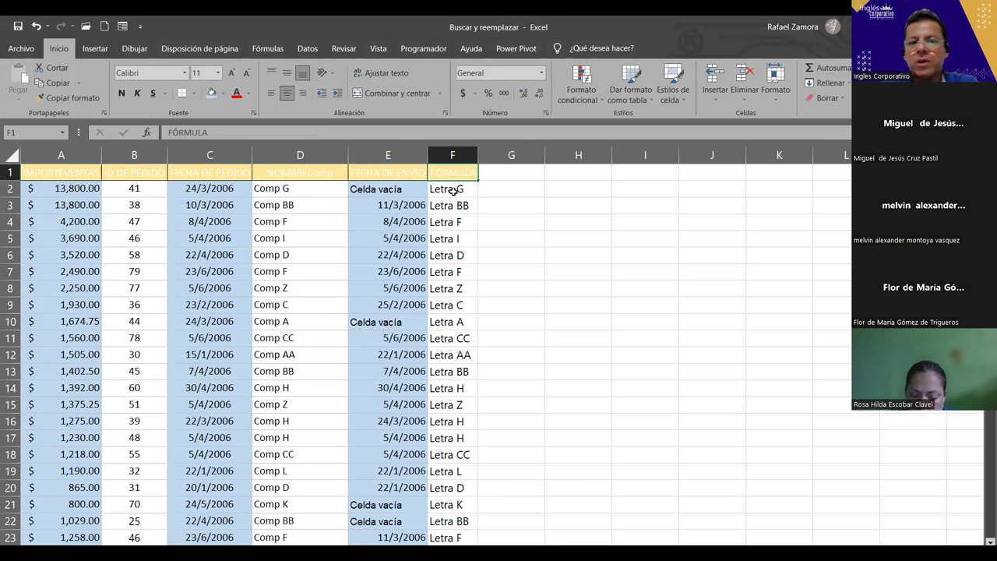
{"action": "left_click", "coordinate": [453, 191]}
{"action": "left_click", "coordinate": [415, 195]}
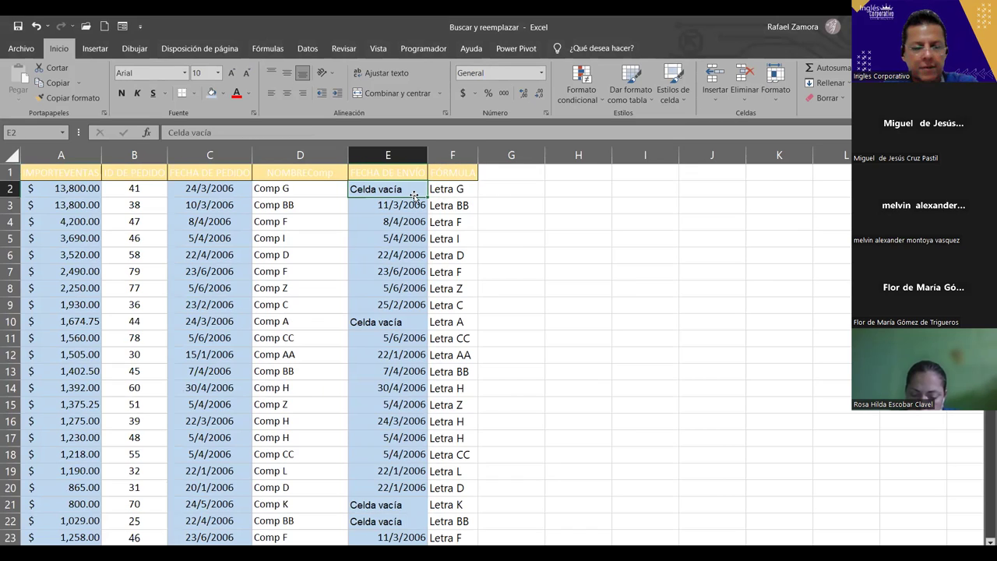
{"action": "key", "text": "ctrl+b"}
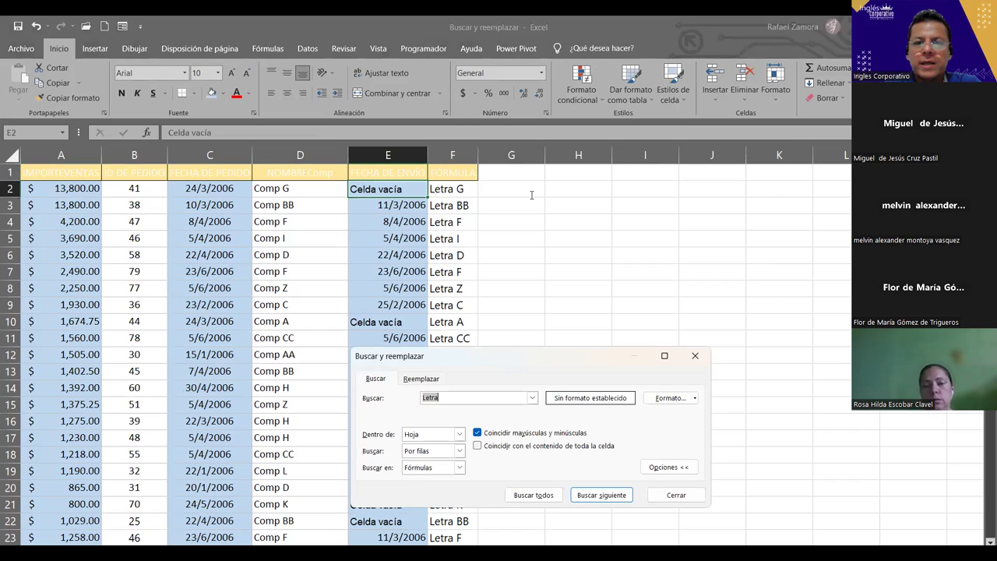
{"action": "left_click_drag", "start_coordinate": [512, 365], "coordinate": [556, 156]}
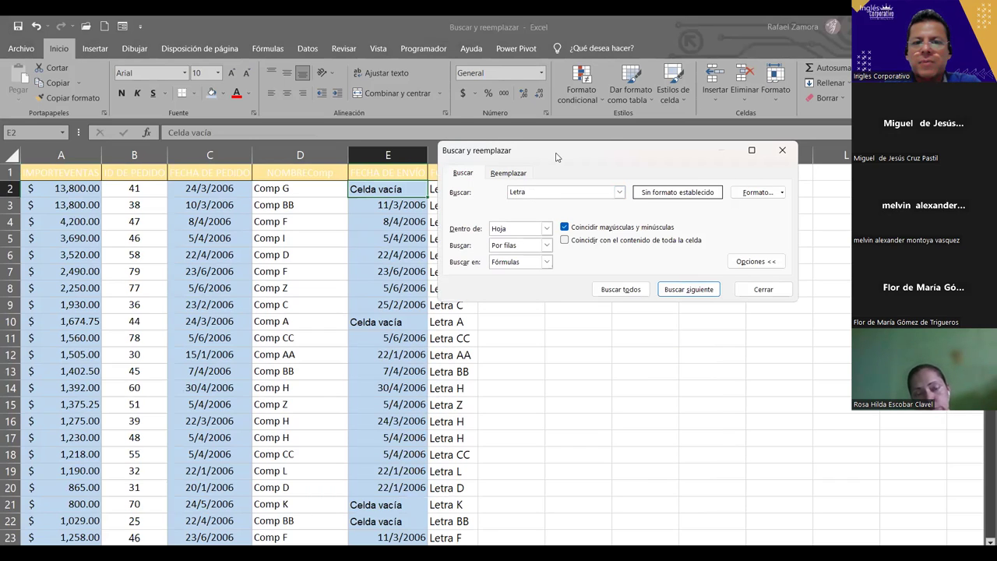
- Search cell values for 'Letra' with Buscar todos and expand the 78-match results list
{"action": "left_click_drag", "start_coordinate": [556, 156], "coordinate": [611, 143]}
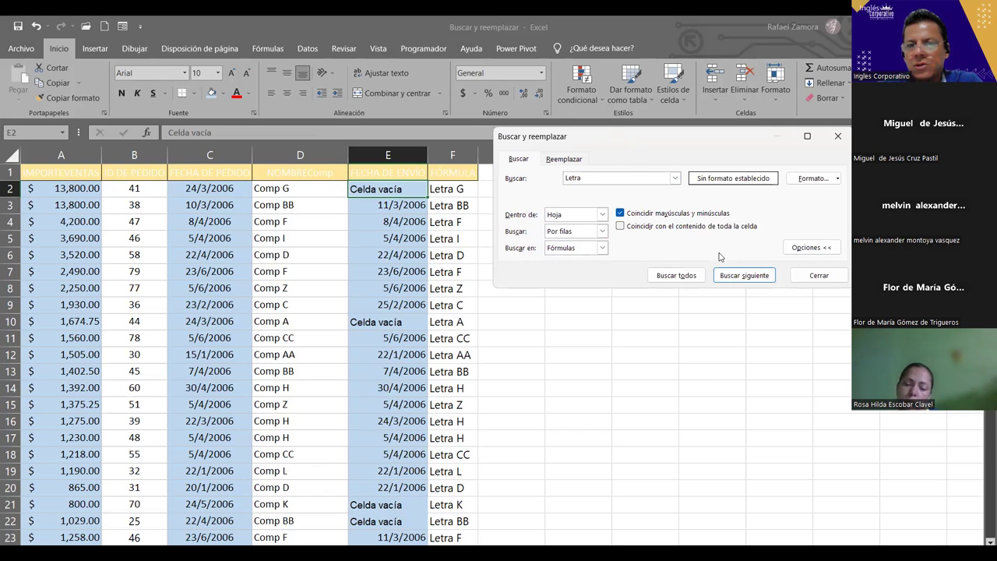
{"action": "left_click", "coordinate": [601, 248]}
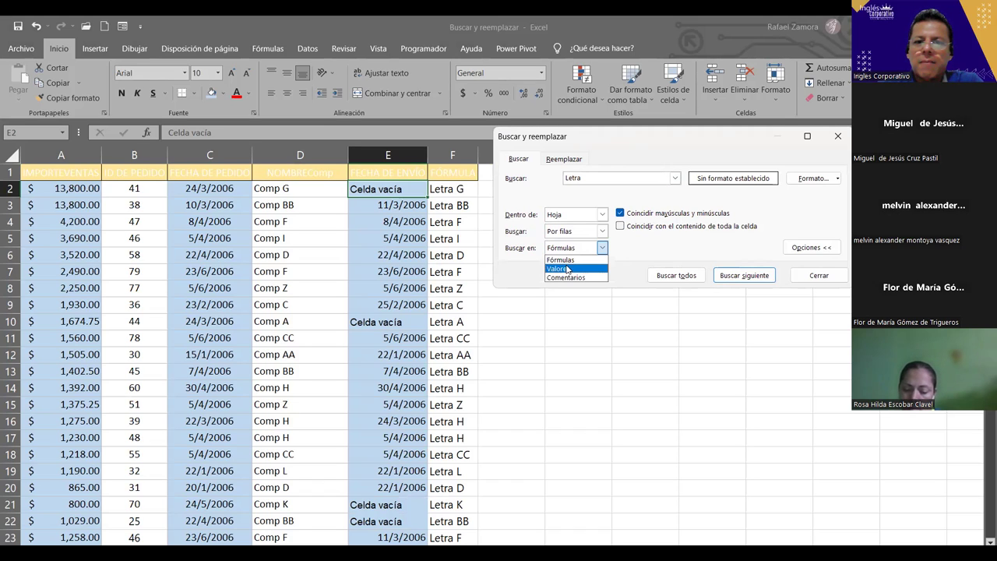
{"action": "left_click", "coordinate": [567, 268]}
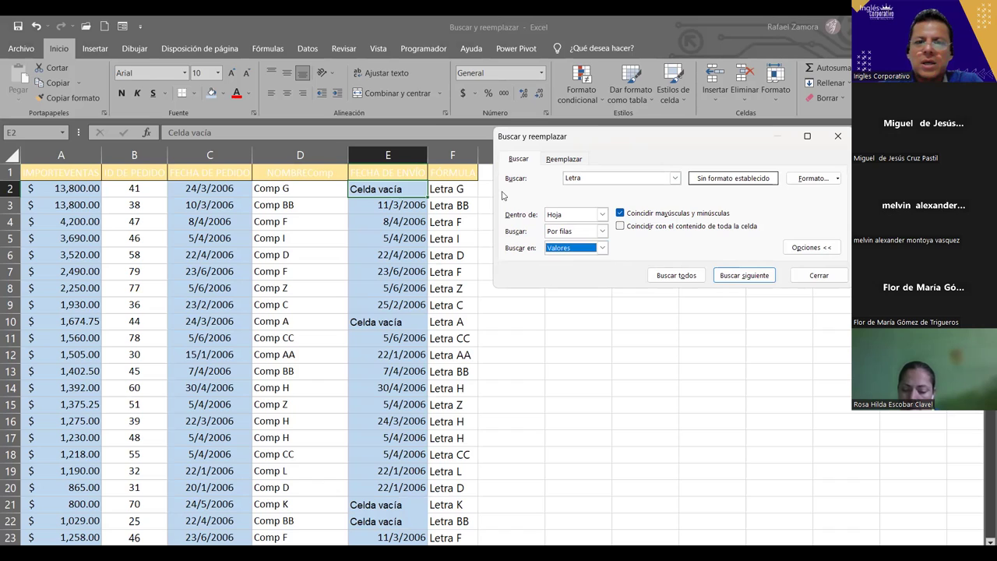
{"action": "left_click", "coordinate": [671, 274]}
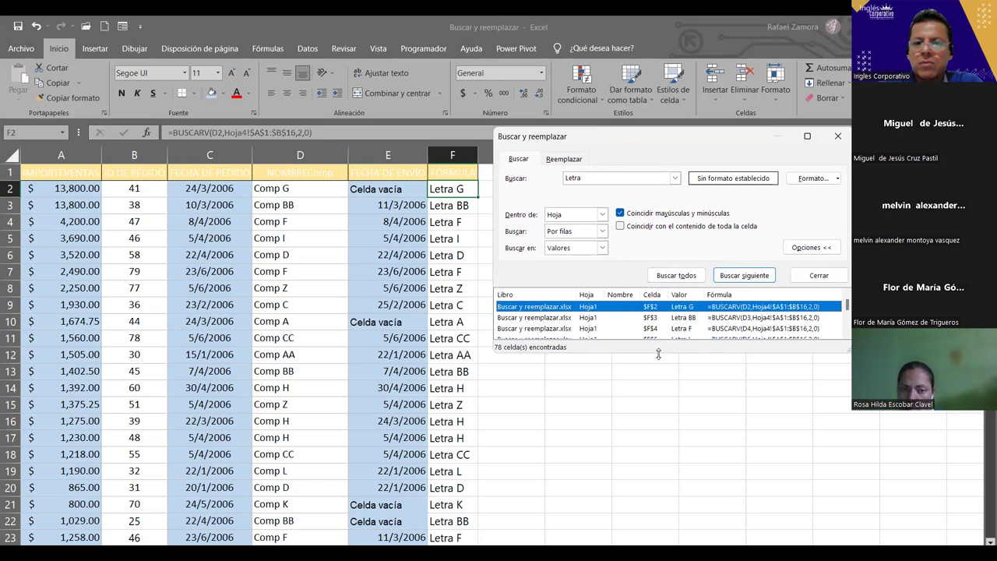
{"action": "double_click", "coordinate": [658, 353]}
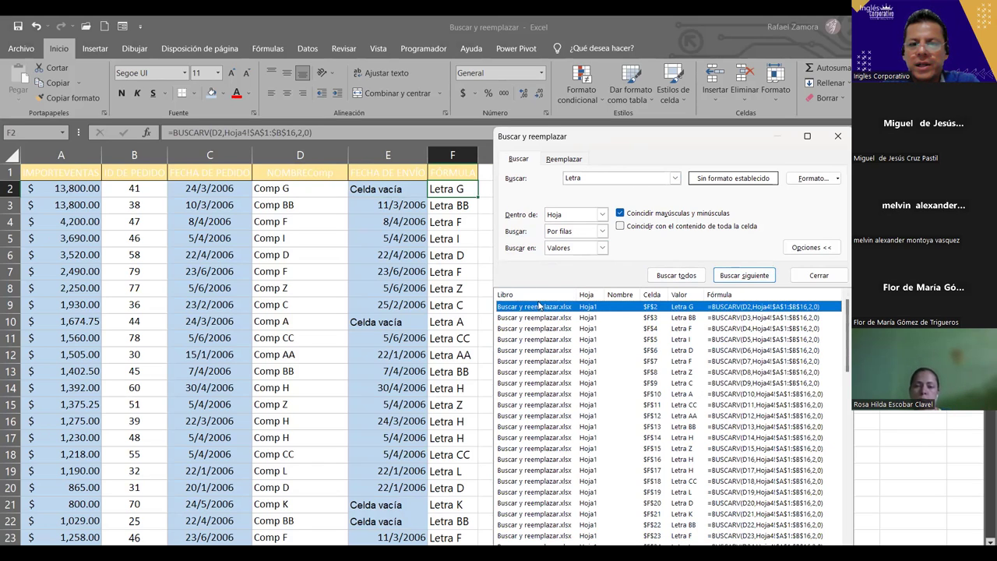
- Close the Buscar y reemplazar window
{"action": "left_click", "coordinate": [652, 277]}
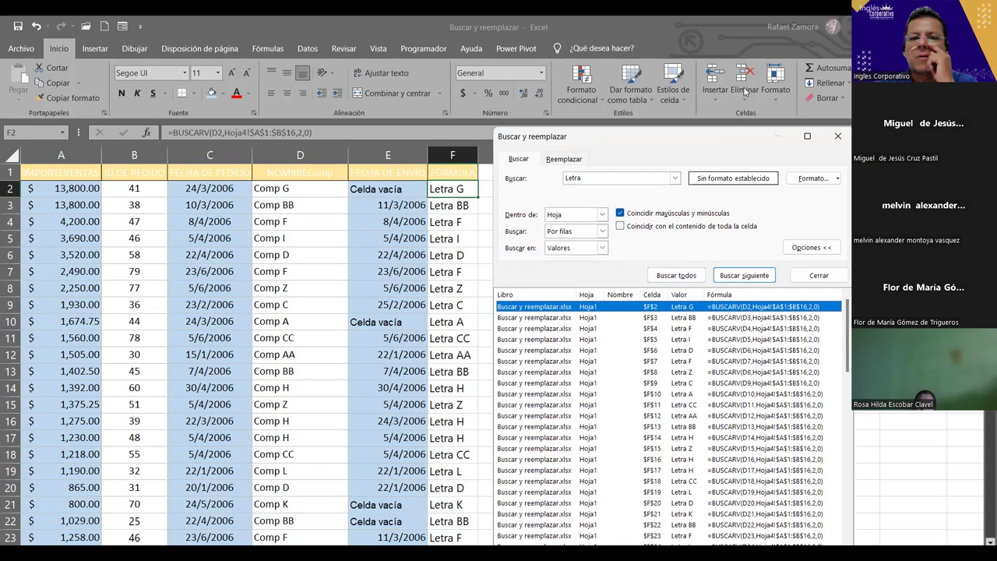
{"action": "left_click_drag", "start_coordinate": [740, 137], "coordinate": [767, 81]}
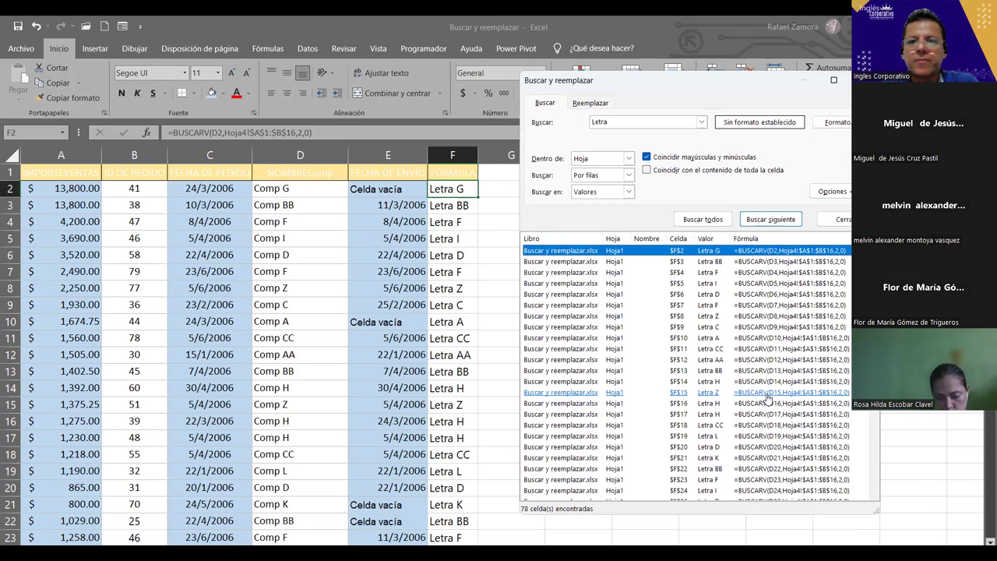
{"action": "key", "text": "Tab"}
{"action": "key", "text": "Return"}
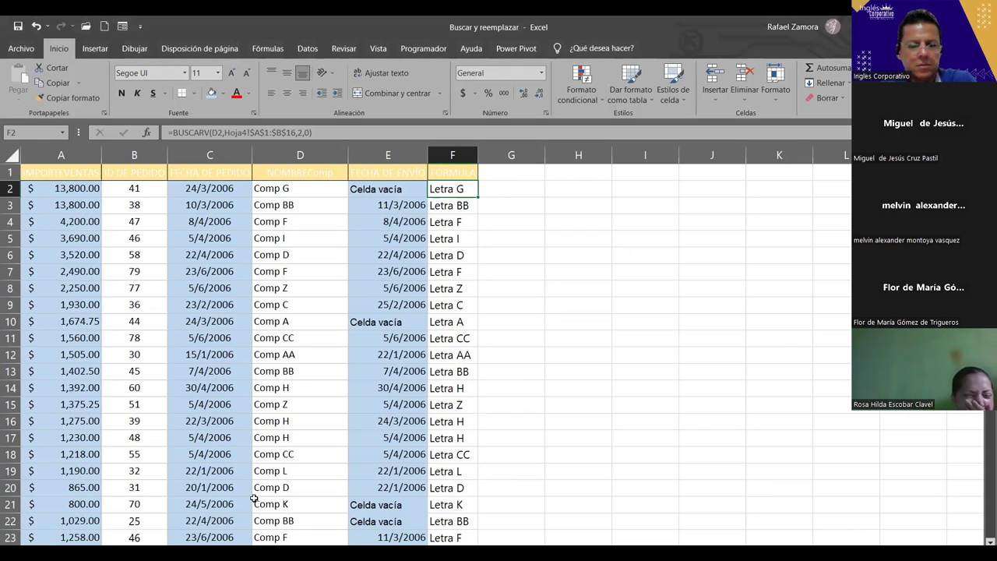
- Return to Hoja1 and reopen Buscar y reemplazar with the case-sensitive 'Letra' value search
{"action": "left_click", "coordinate": [701, 341]}
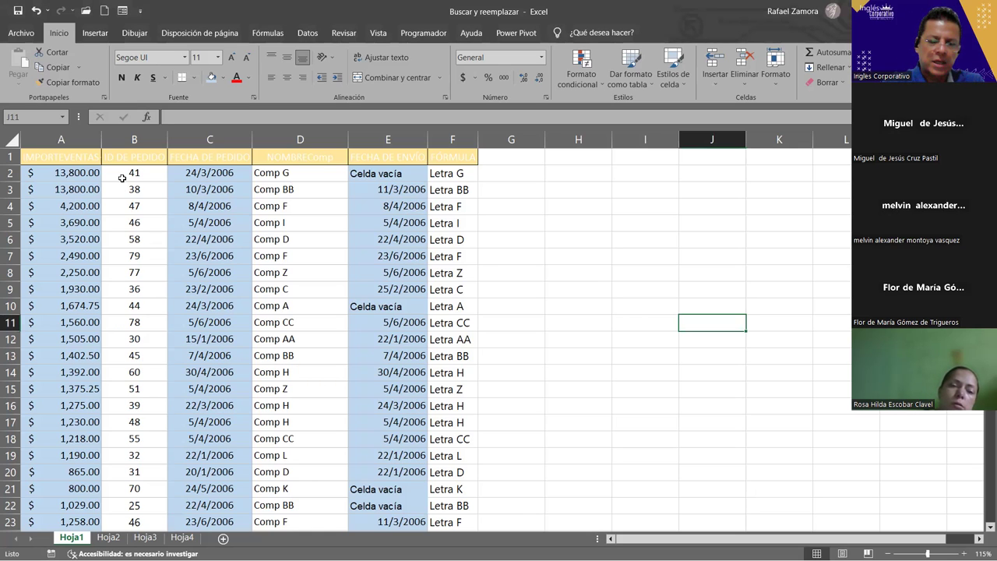
{"action": "key", "text": "ctrl+b"}
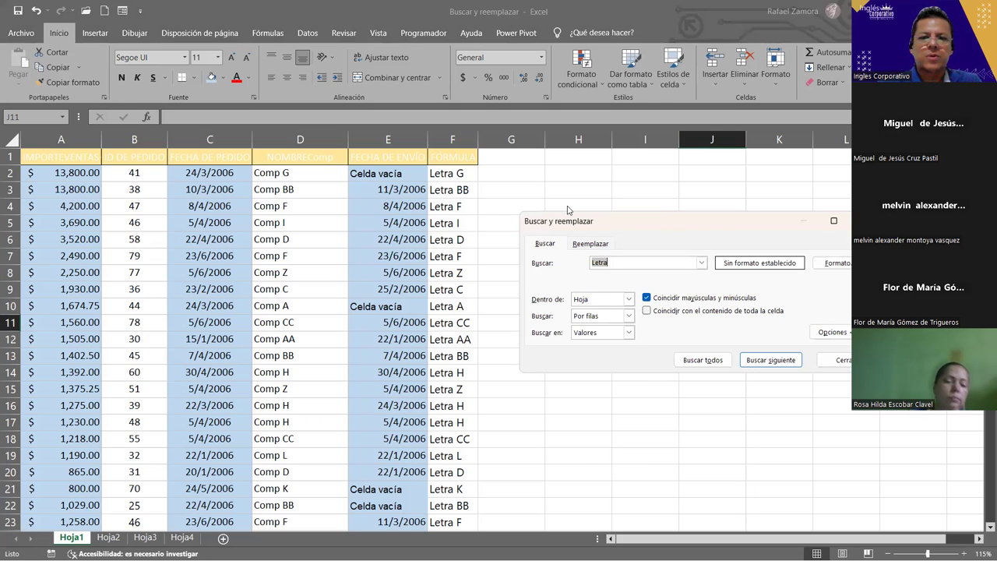
- Turn off case matching and change the search term from 'Letra' to 'comp'
{"action": "left_click_drag", "start_coordinate": [672, 222], "coordinate": [565, 211]}
{"action": "left_click", "coordinate": [543, 285]}
{"action": "double_click", "coordinate": [544, 250]}
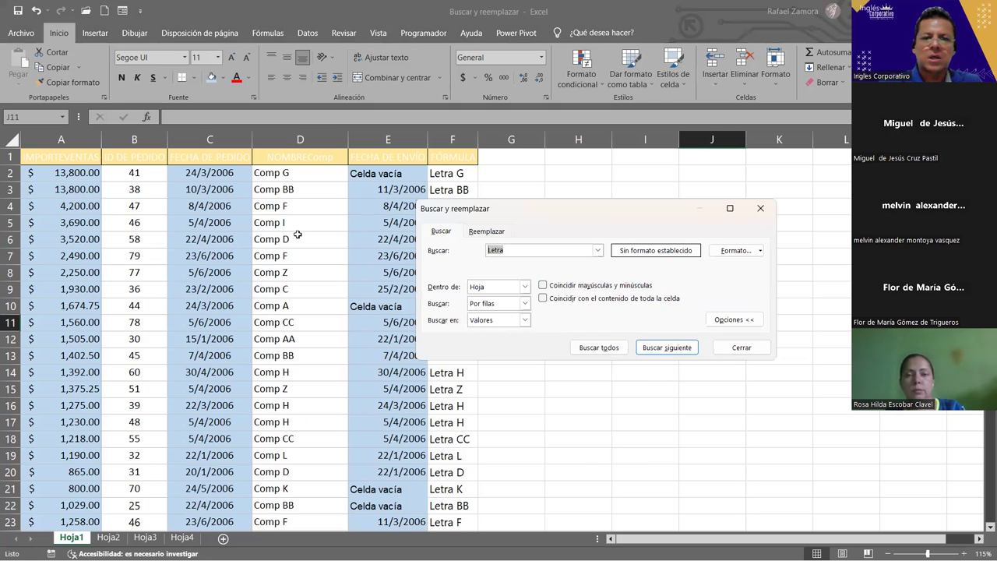
{"action": "type", "text": "comp"}
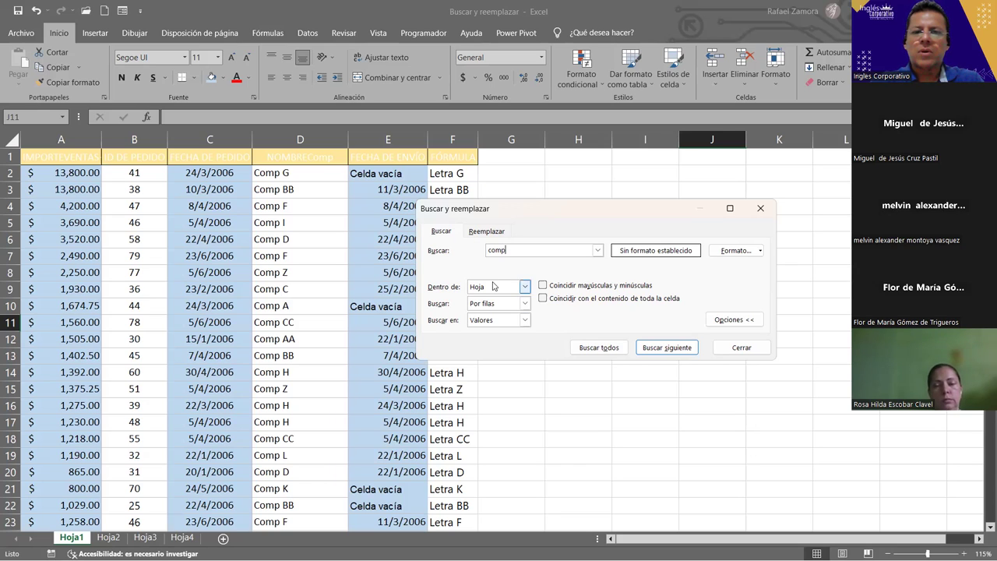
- Replace every 'comp' on Hoja1 with 'Compañia', making 79 replacements
{"action": "left_click", "coordinate": [493, 233]}
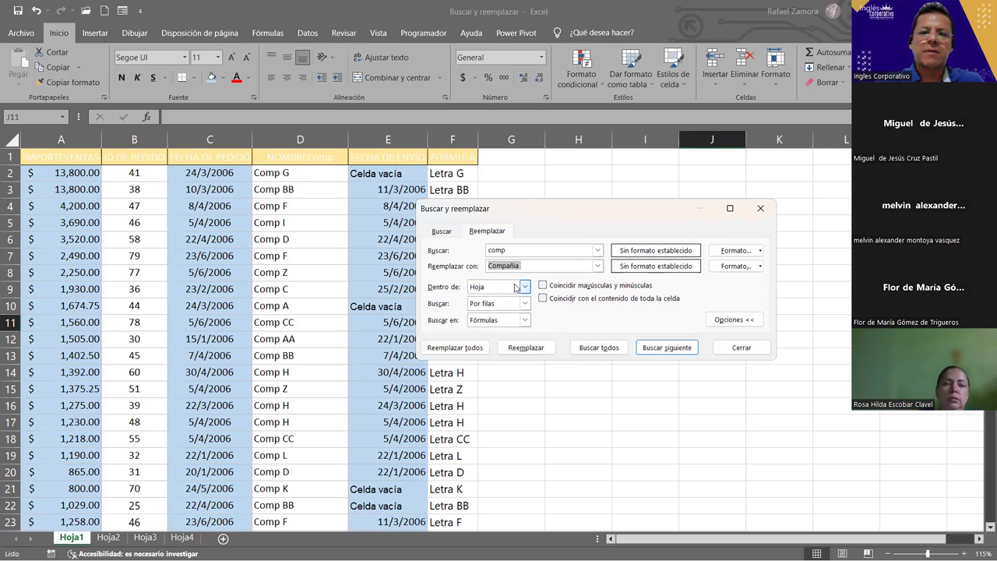
{"action": "left_click", "coordinate": [559, 266]}
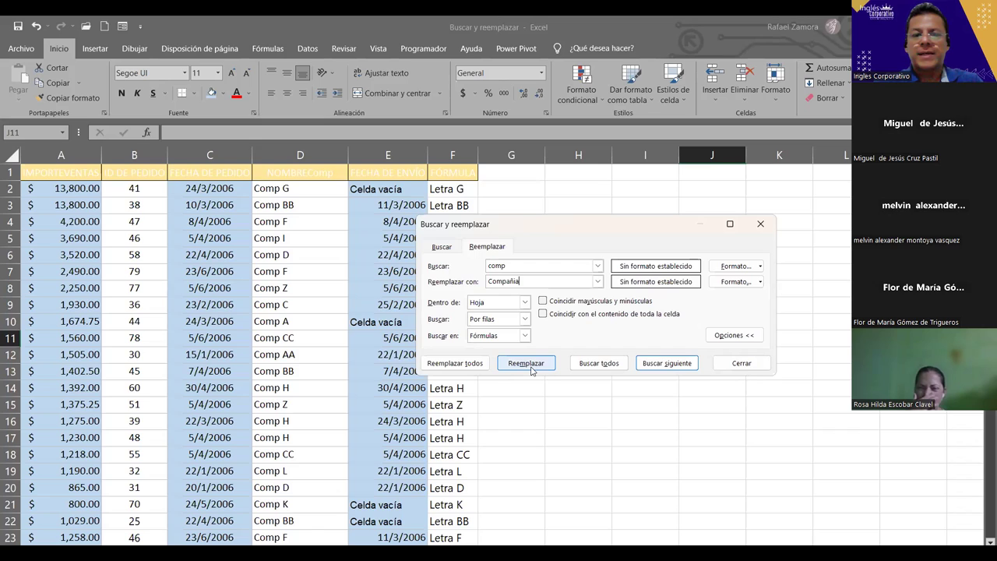
{"action": "left_click", "coordinate": [532, 369]}
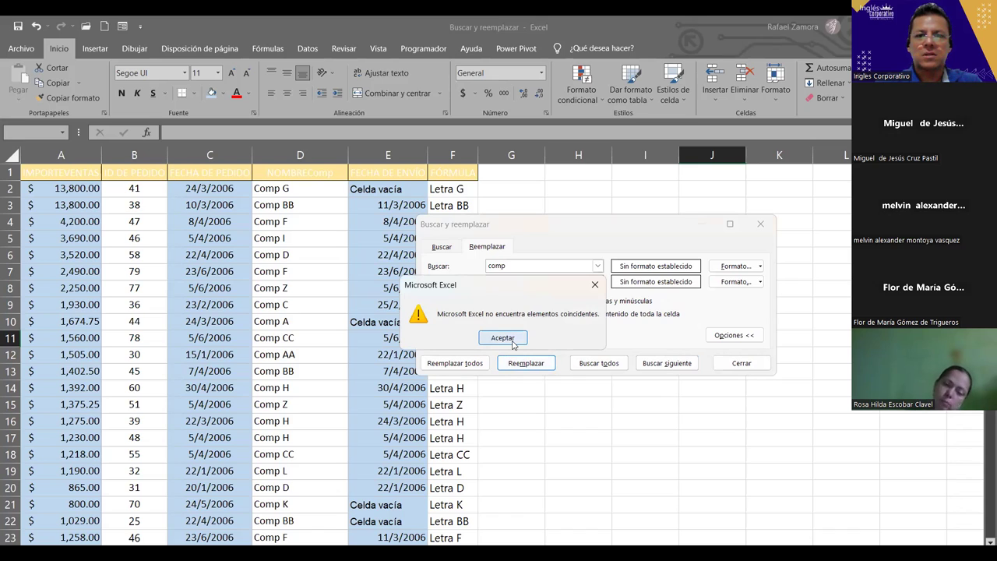
{"action": "left_click", "coordinate": [514, 345]}
{"action": "left_click", "coordinate": [457, 370]}
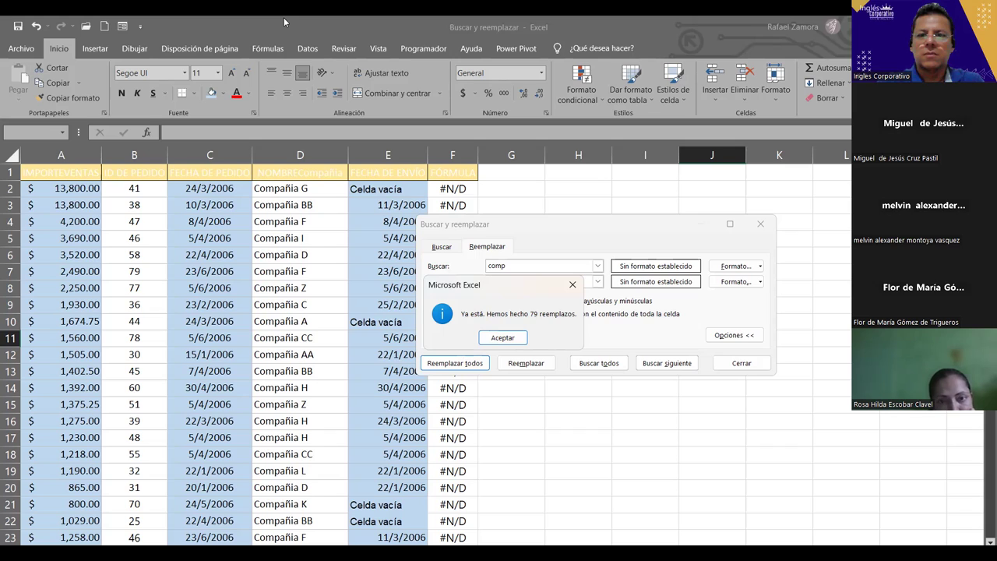
{"action": "key", "text": "Return"}
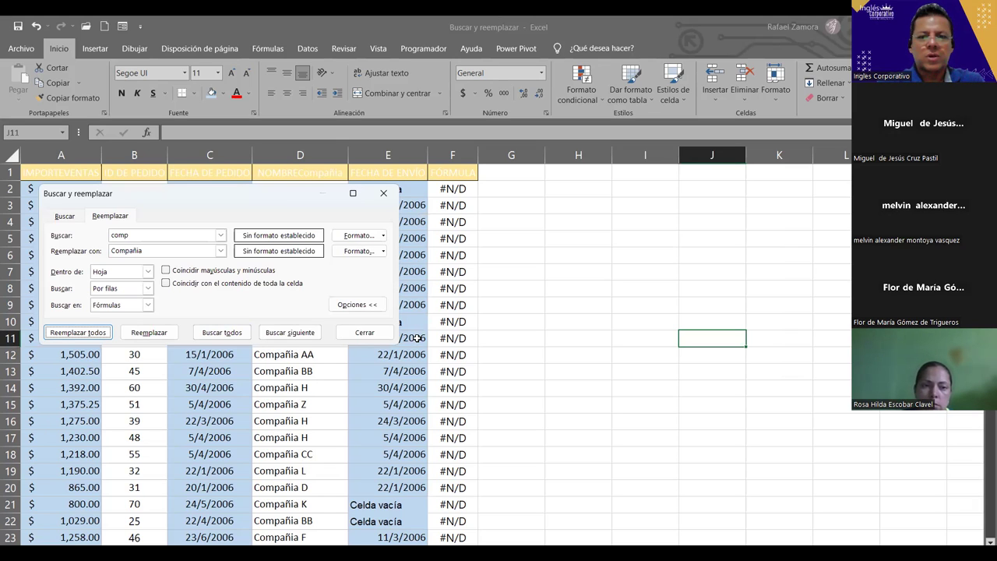
- Close the replace window, inspect F2's BUSCARV formula, and view the Hoja4 lookup table
{"action": "left_click", "coordinate": [381, 337]}
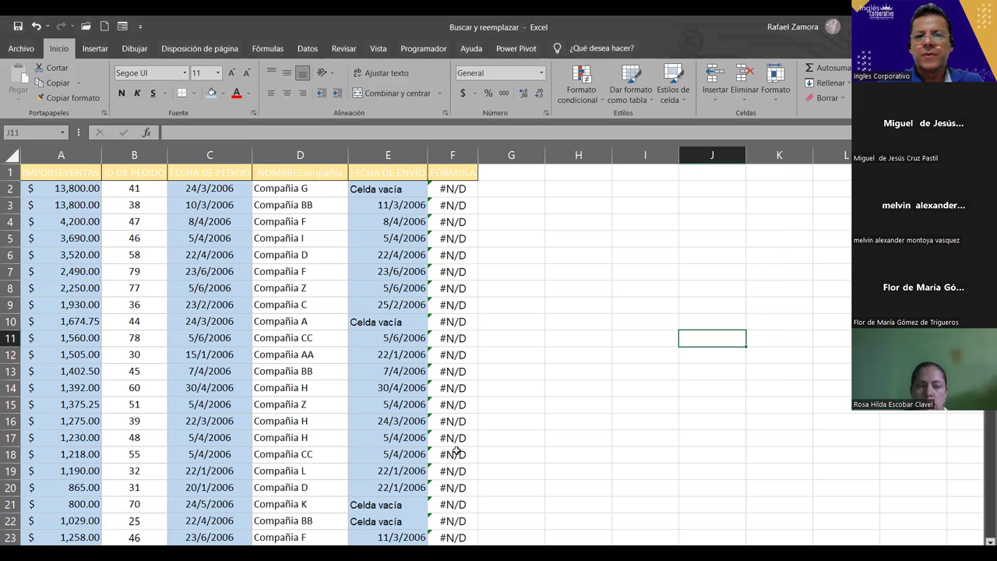
{"action": "double_click", "coordinate": [449, 189]}
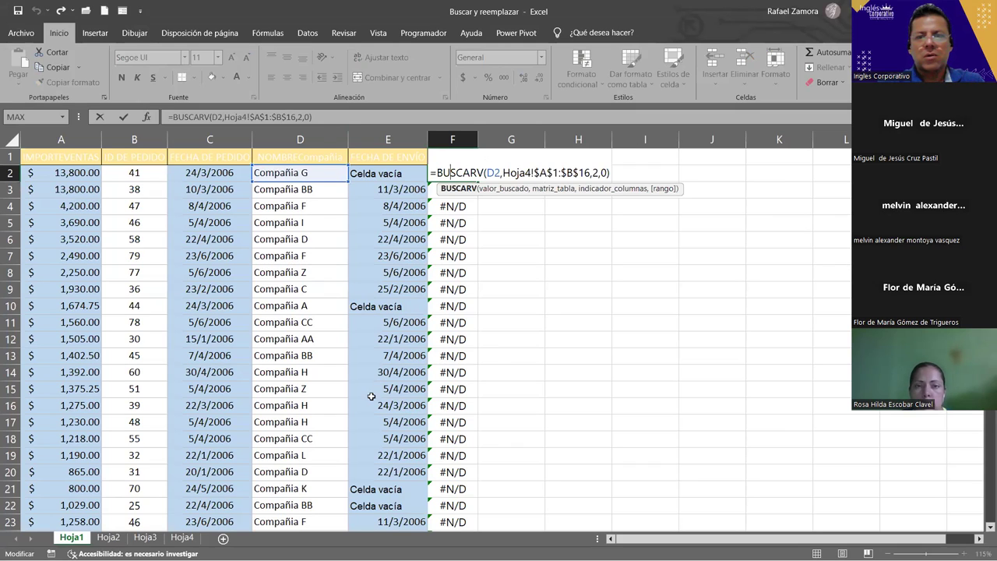
{"action": "left_click", "coordinate": [182, 538]}
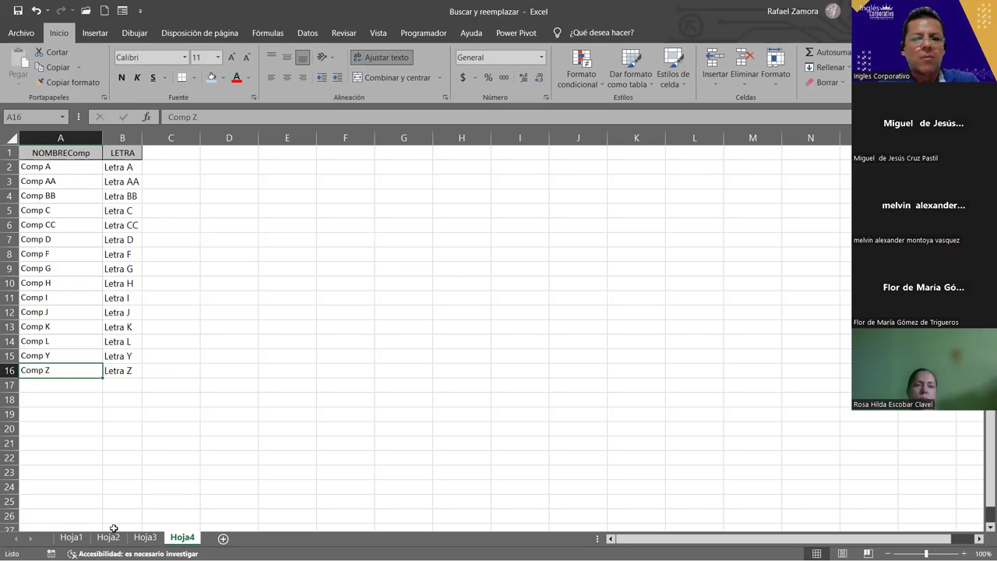
- Review the column D company names and compare the Hoja1, Hoja4 and Hoja2 sheets
{"action": "left_click", "coordinate": [71, 538]}
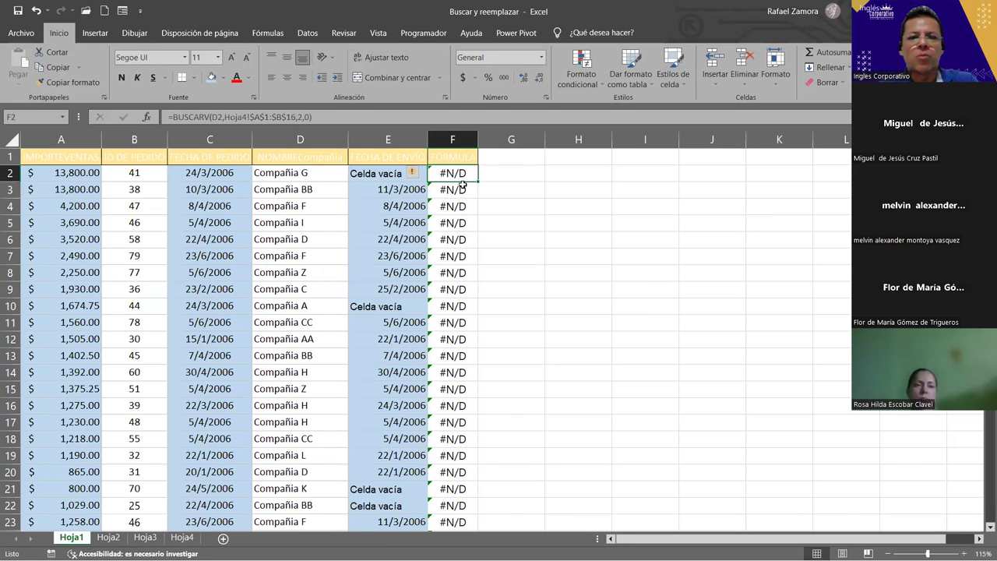
{"action": "left_click_drag", "start_coordinate": [304, 173], "coordinate": [284, 438]}
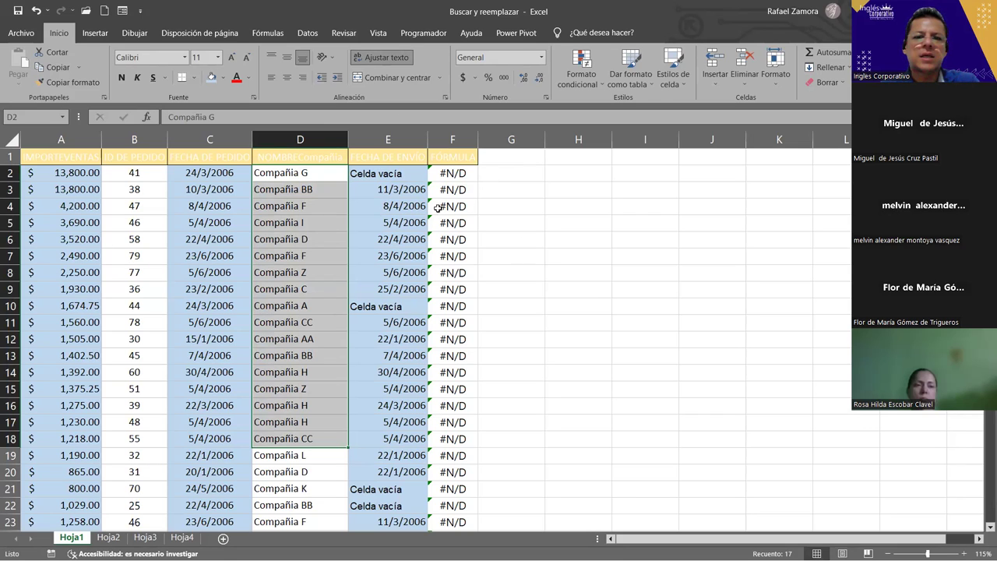
{"action": "left_click", "coordinate": [301, 172]}
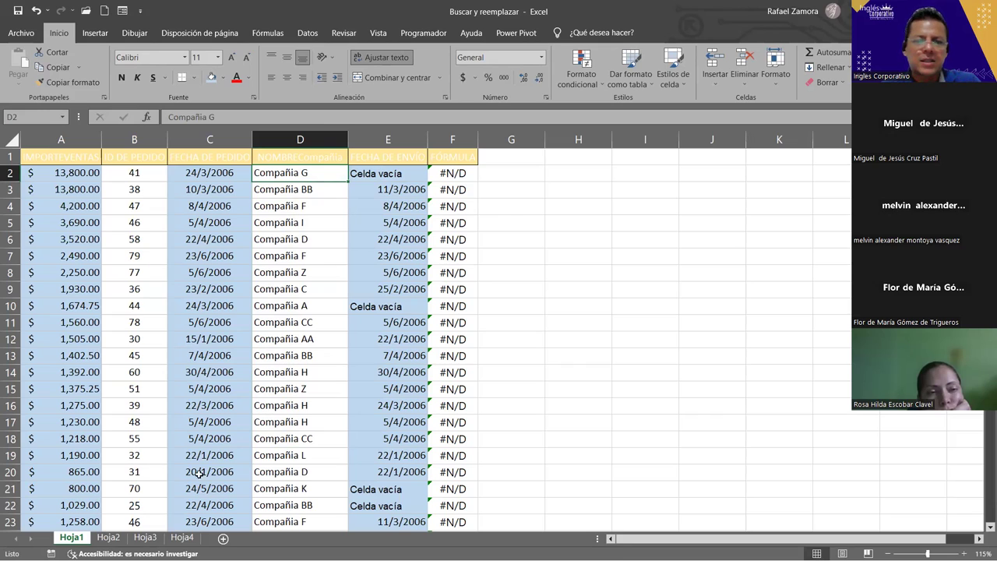
{"action": "left_click", "coordinate": [183, 537]}
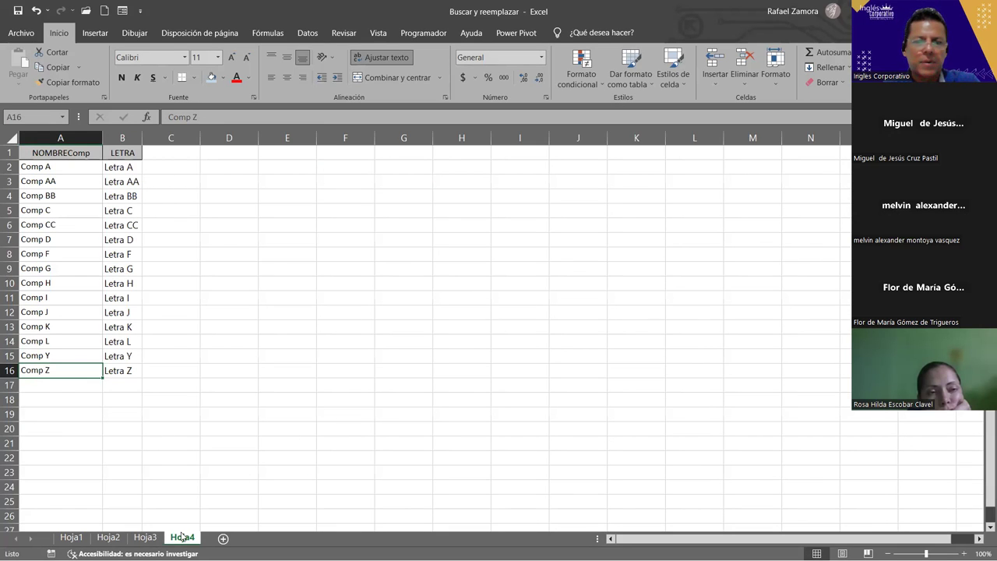
{"action": "left_click", "coordinate": [109, 537]}
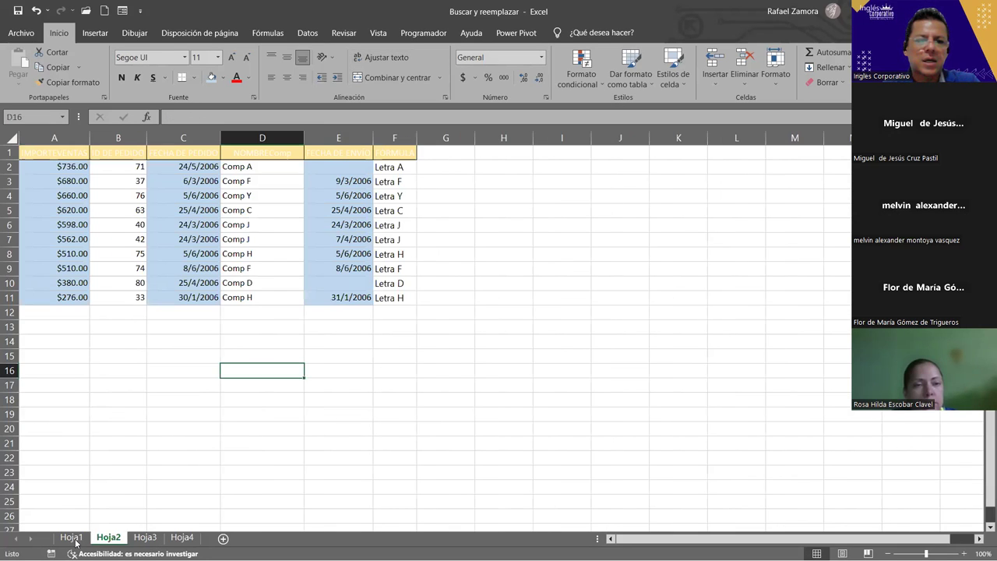
{"action": "left_click", "coordinate": [71, 538]}
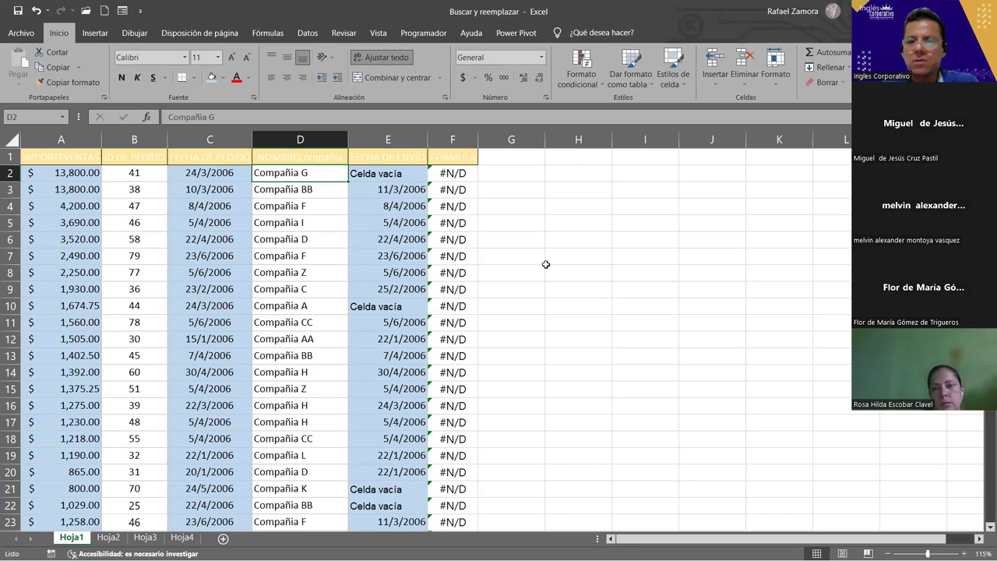
- Review F2's BUSCARV formula without changes, then reopen Buscar y reemplazar with 'comp'
{"action": "left_click", "coordinate": [453, 174]}
{"action": "double_click", "coordinate": [453, 175]}
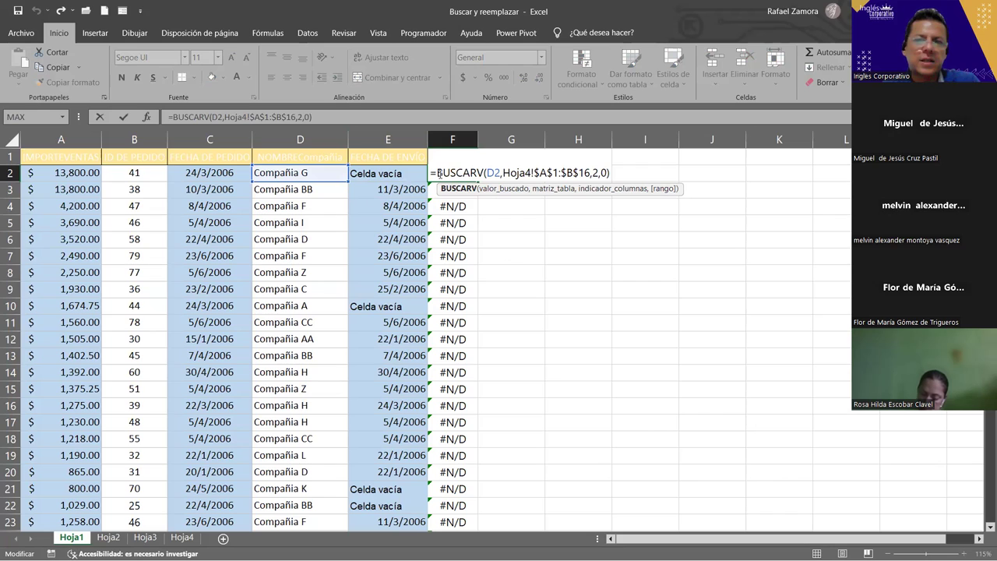
{"action": "left_click_drag", "start_coordinate": [437, 173], "coordinate": [485, 173]}
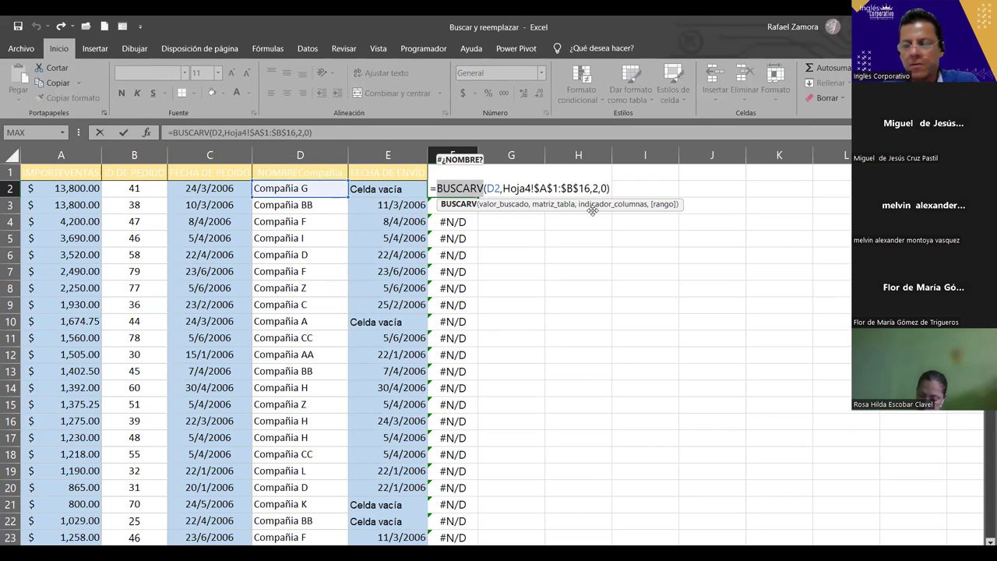
{"action": "key", "text": "Return"}
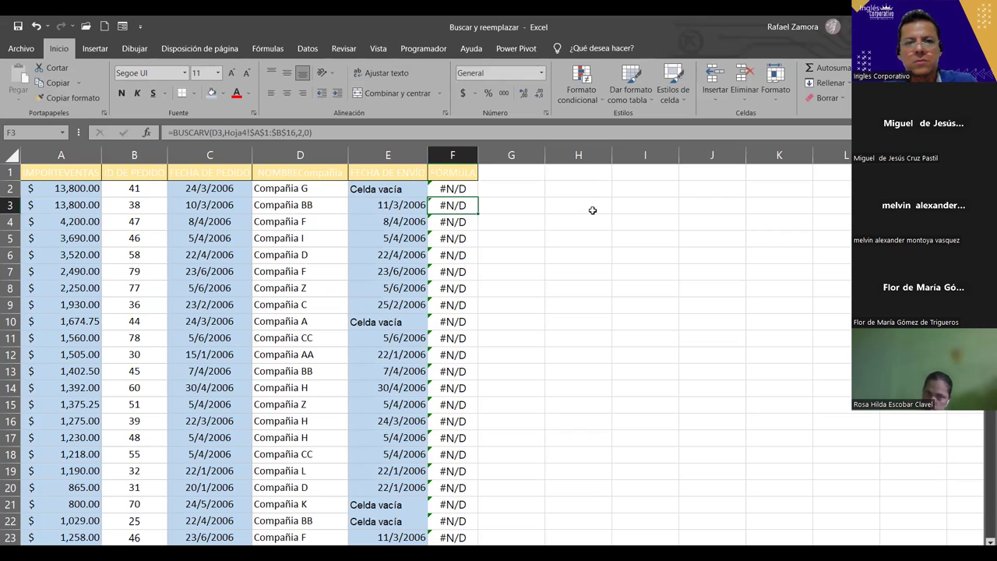
{"action": "left_click", "coordinate": [226, 200]}
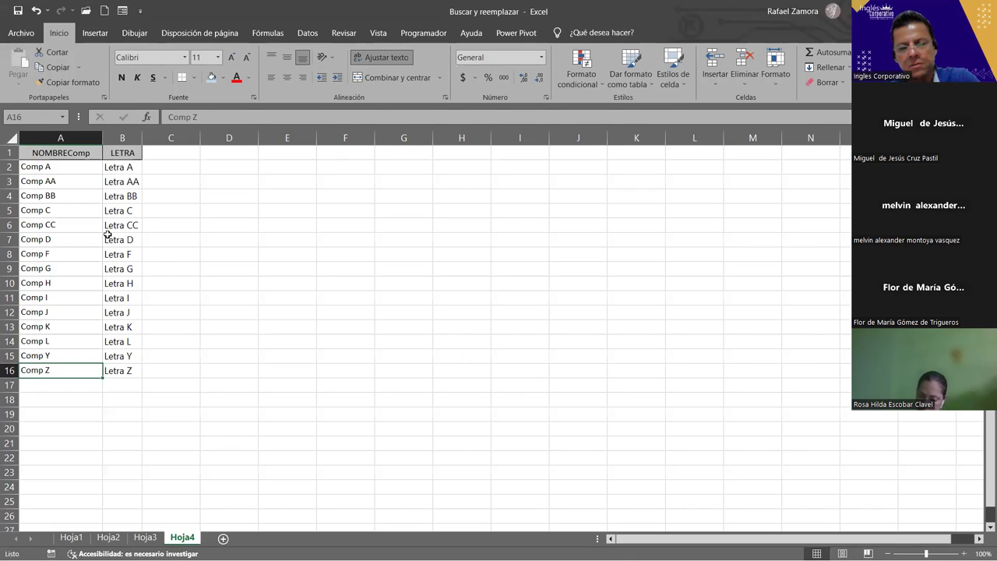
{"action": "key", "text": "ctrl+b"}
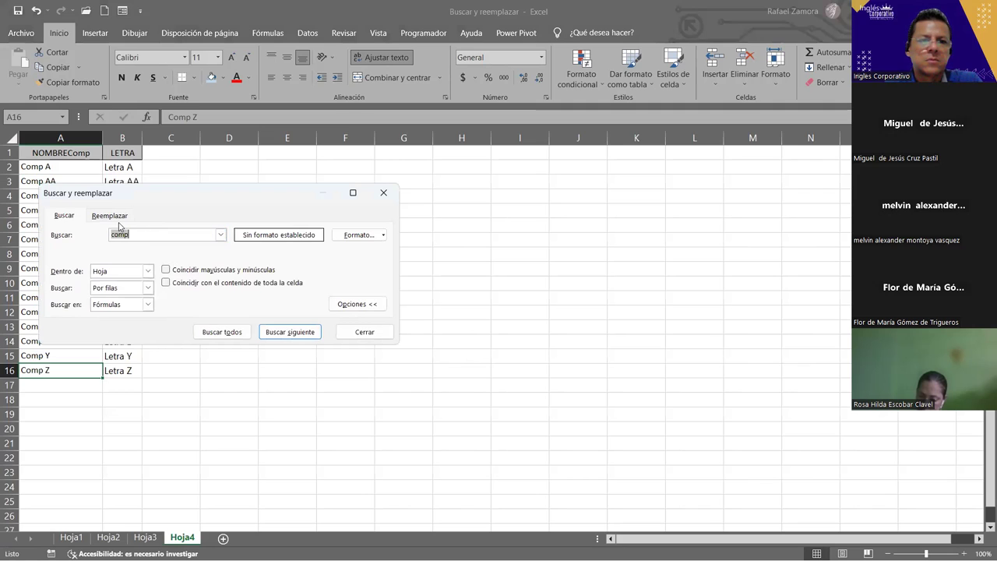
- Set the replacement text to 'Compañía' on the Reemplazar tab
{"action": "left_click", "coordinate": [110, 215]}
{"action": "left_click", "coordinate": [151, 253]}
{"action": "key", "text": "BackSpace"}
{"action": "key", "text": "BackSpace"}
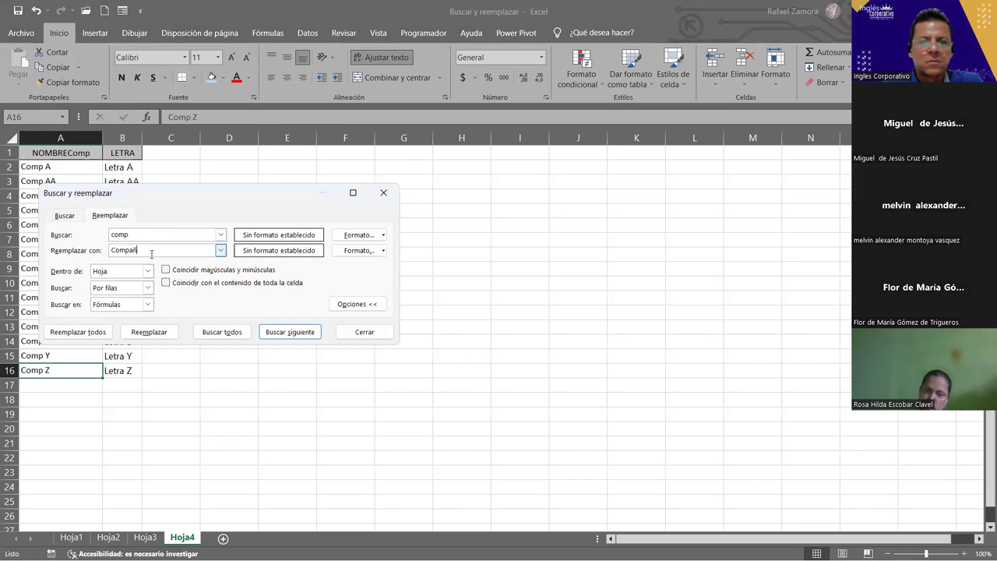
{"action": "type", "text": "ía"}
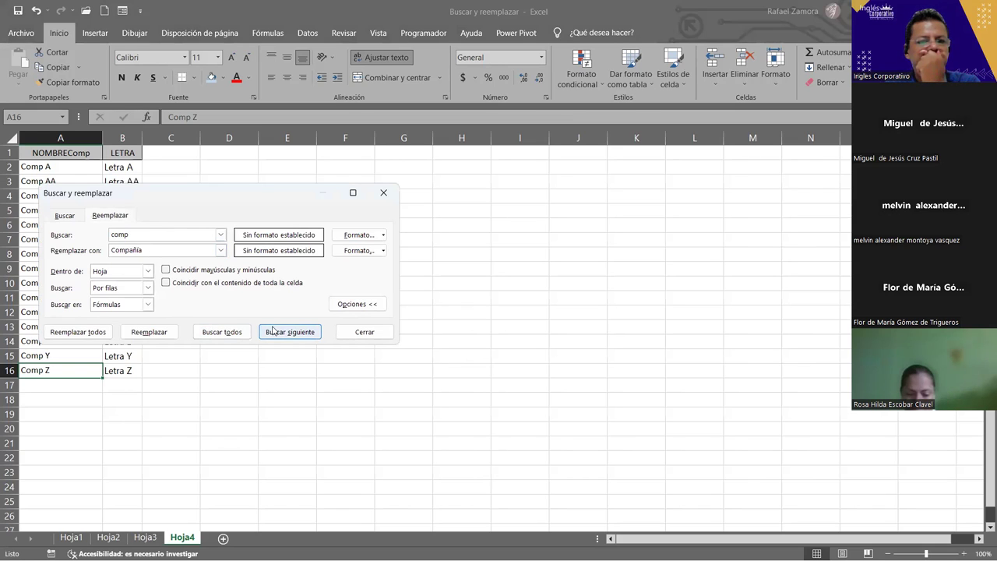
- Replace all 'comp' on Hoja4 with 'Compañía', close the window, then undo it
{"action": "left_click", "coordinate": [93, 333]}
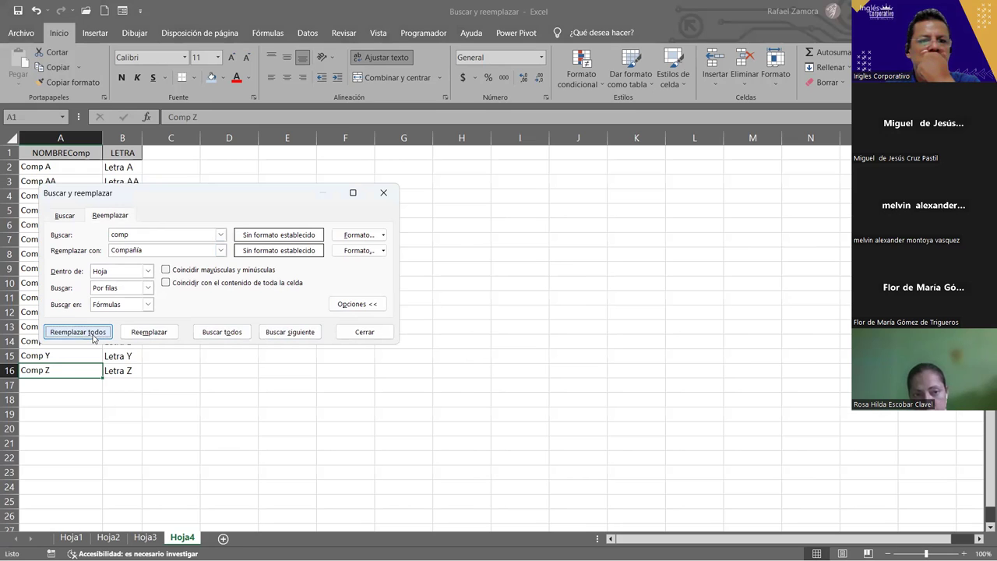
{"action": "left_click", "coordinate": [503, 322]}
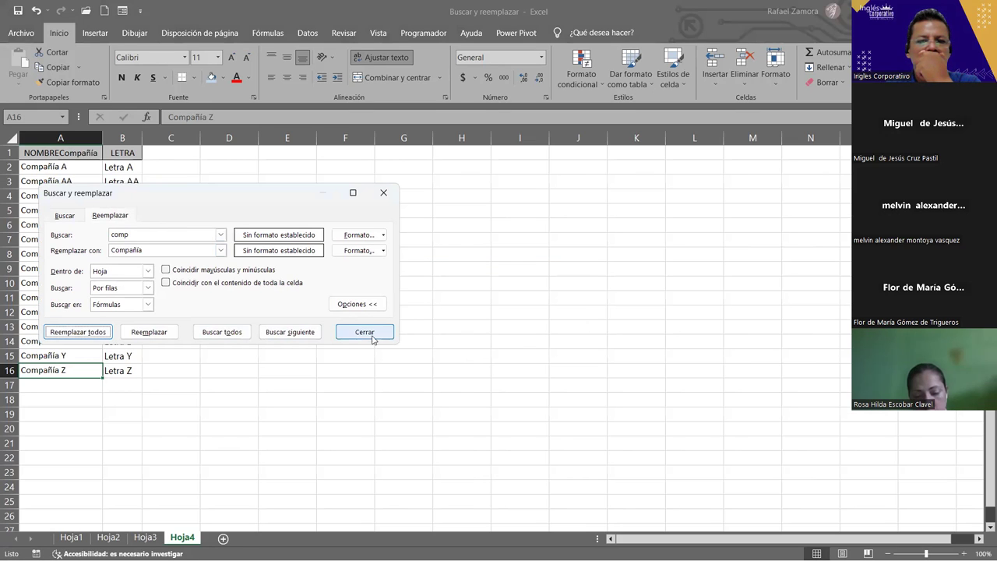
{"action": "left_click", "coordinate": [369, 334]}
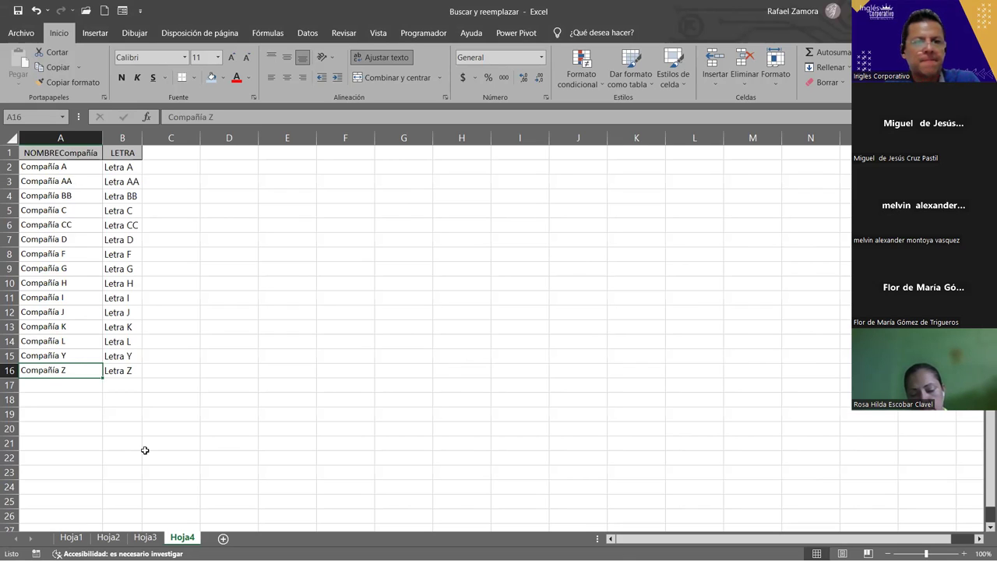
{"action": "key", "text": "ctrl+z"}
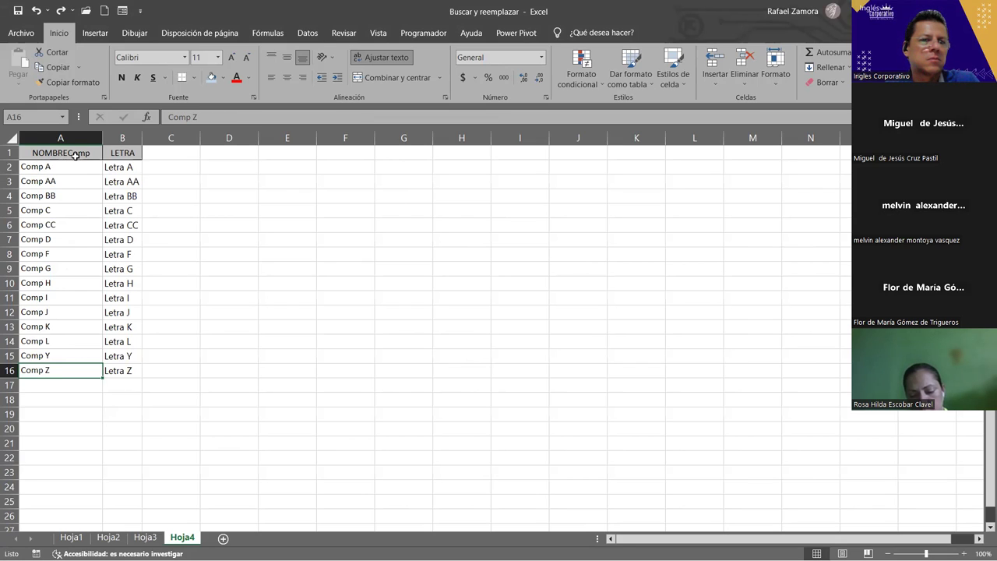
{"action": "double_click", "coordinate": [72, 153]}
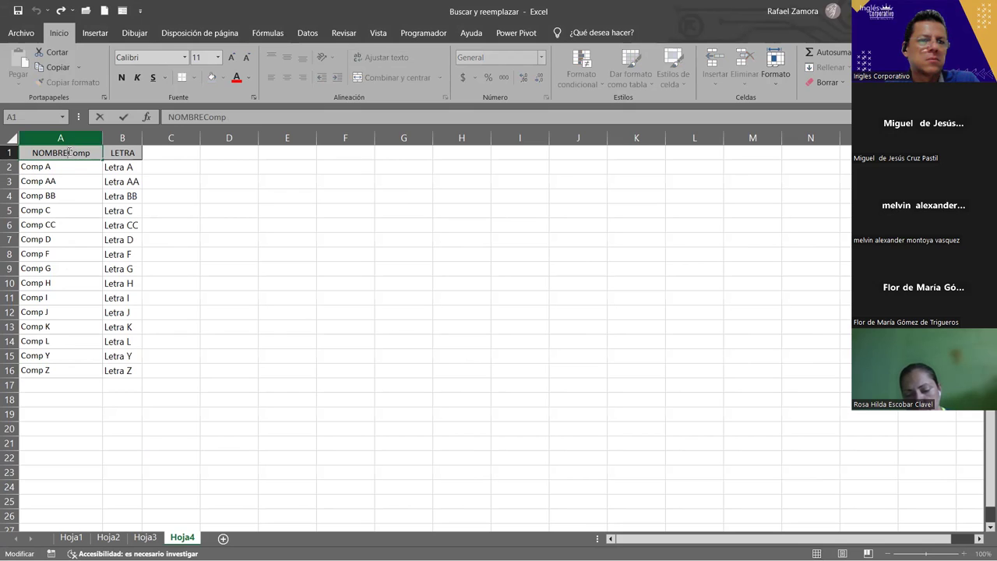
{"action": "key", "text": "BackSpace"}
{"action": "key", "text": "BackSpace"}
{"action": "key", "text": "BackSpace"}
{"action": "key", "text": "BackSpace"}
{"action": "key", "text": "BackSpace"}
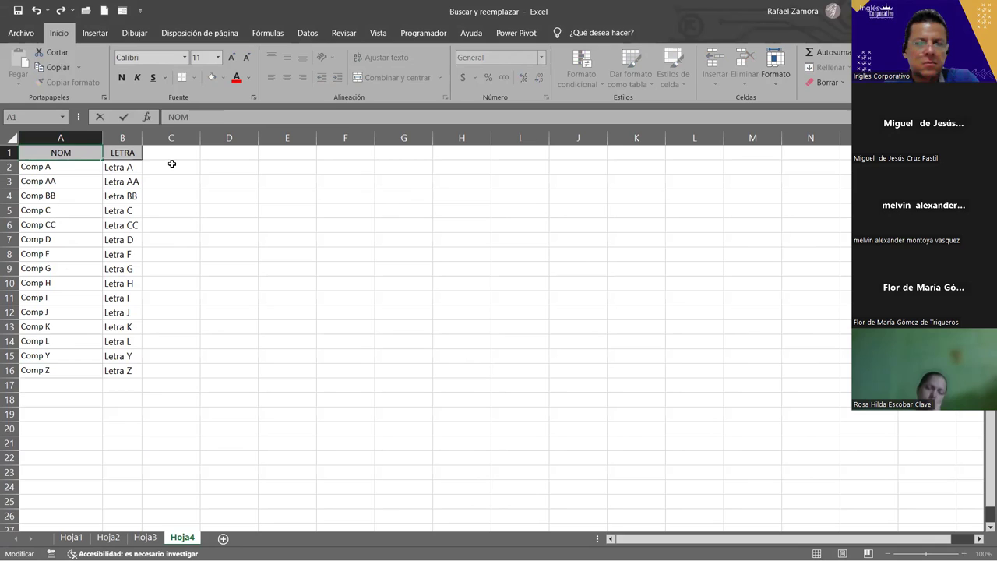
{"action": "key", "text": "Escape"}
{"action": "left_click", "coordinate": [84, 226]}
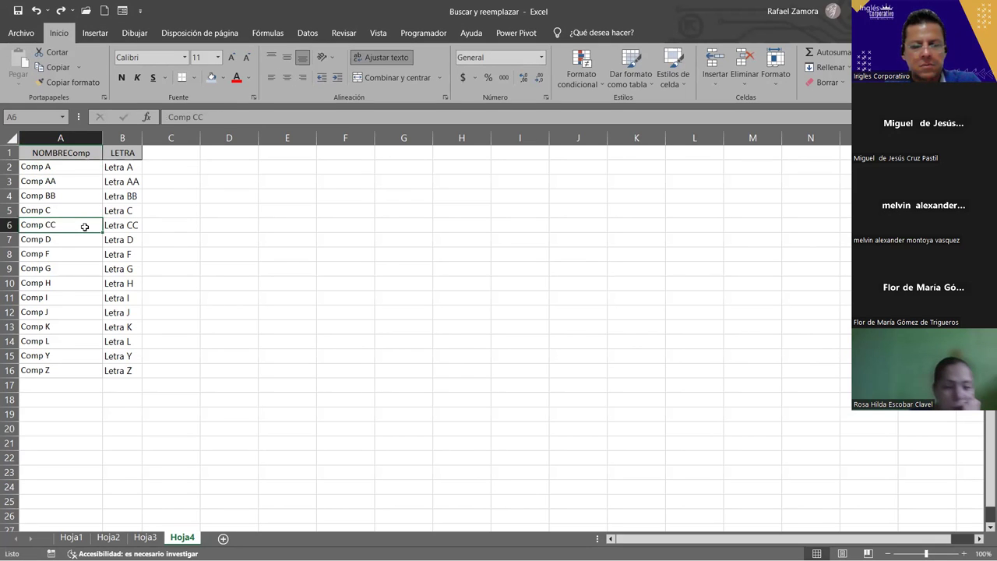
{"action": "key", "text": "ctrl+b"}
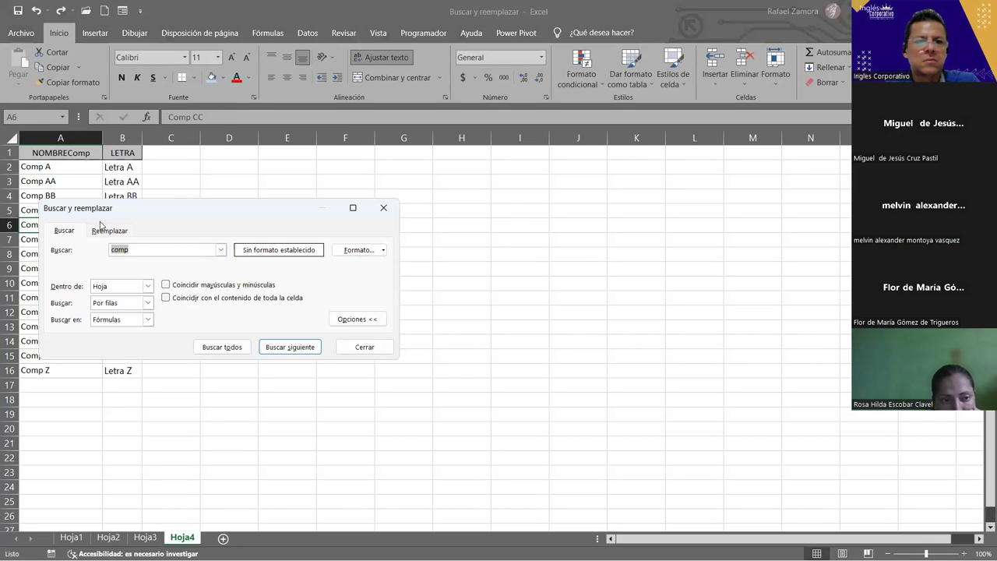
{"action": "left_click", "coordinate": [109, 231]}
{"action": "left_click", "coordinate": [154, 251]}
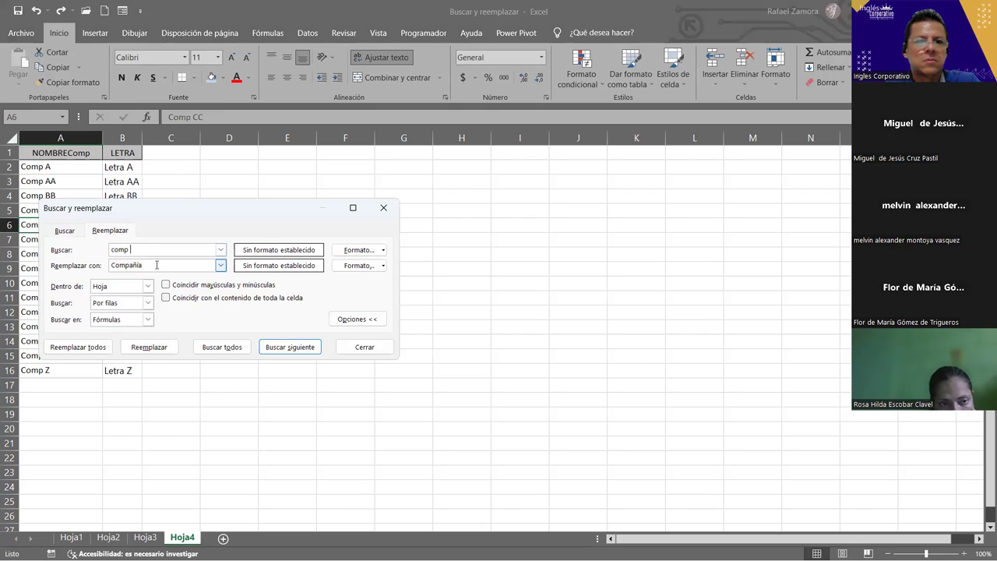
{"action": "left_click", "coordinate": [232, 348]}
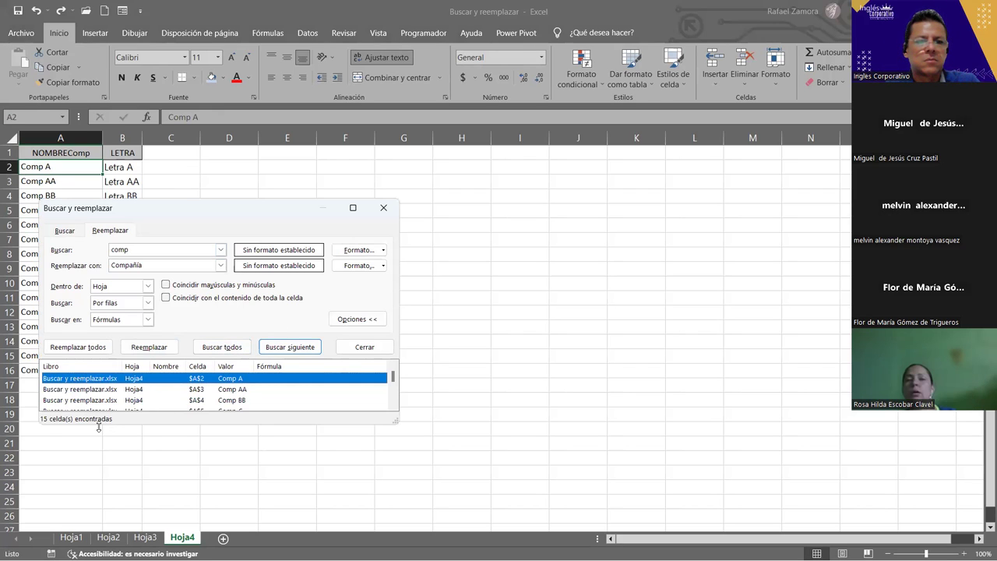
{"action": "left_click_drag", "start_coordinate": [99, 427], "coordinate": [99, 498]}
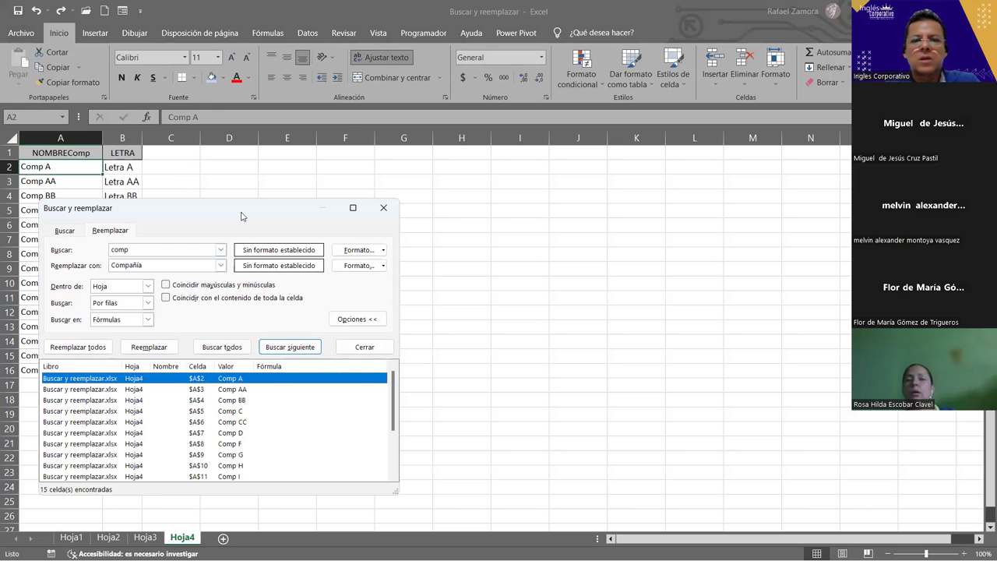
{"action": "left_click_drag", "start_coordinate": [241, 216], "coordinate": [443, 161]}
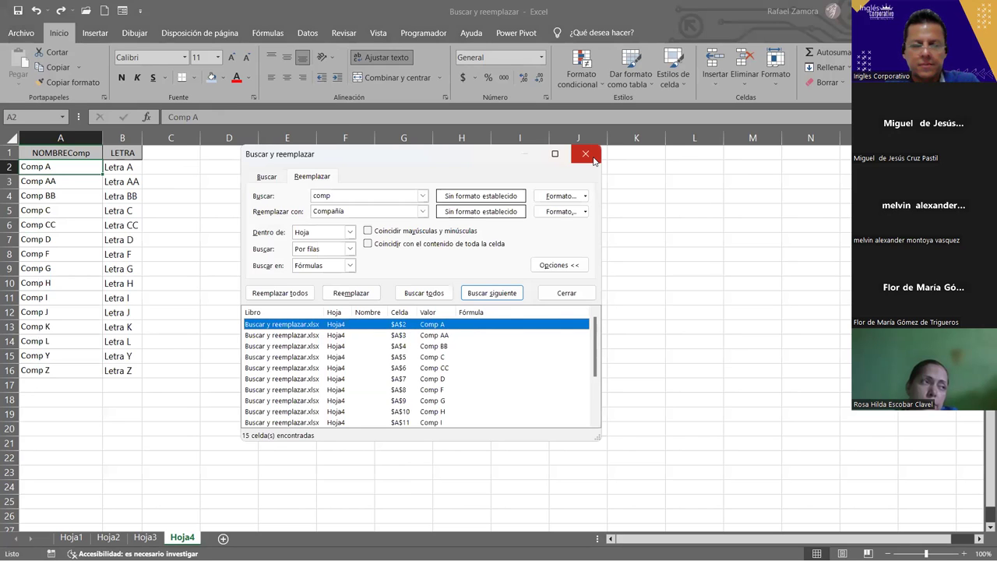
{"action": "left_click", "coordinate": [593, 158]}
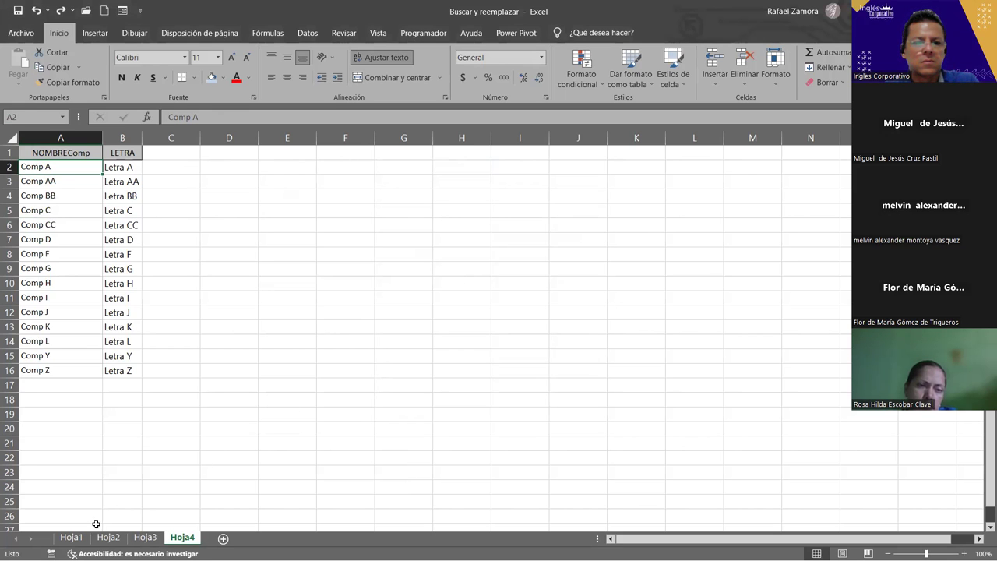
{"action": "left_click", "coordinate": [71, 537]}
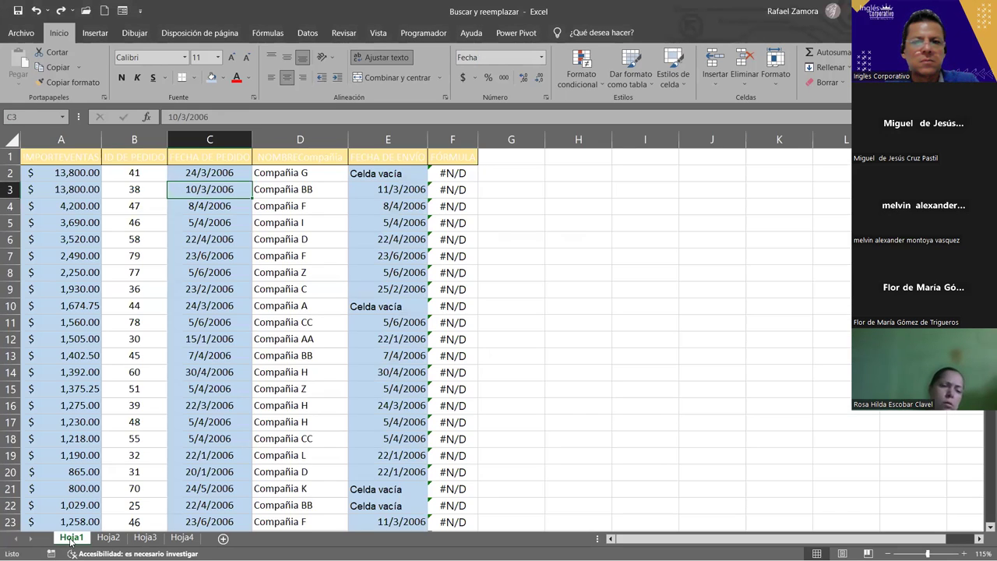
{"action": "left_click", "coordinate": [187, 538]}
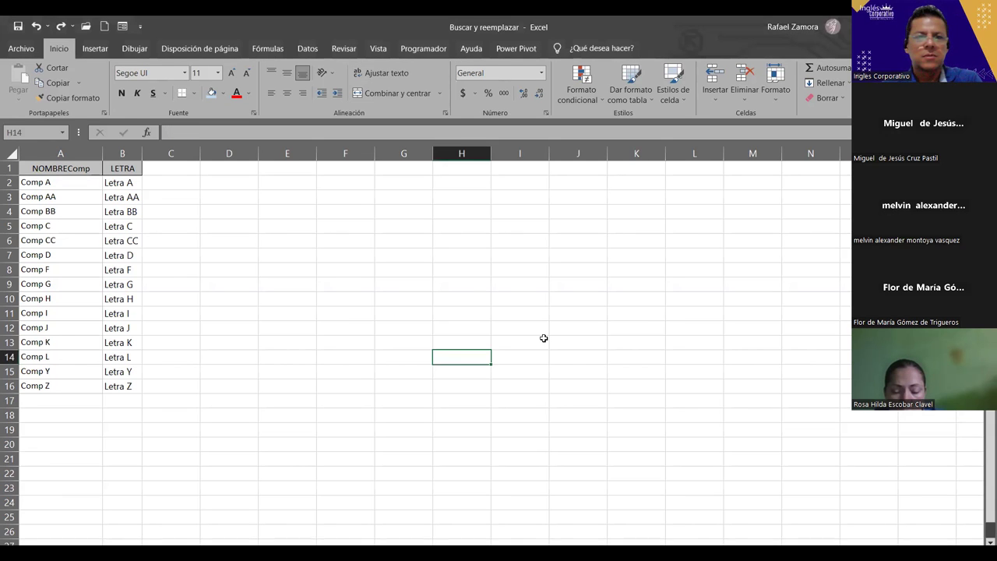
{"action": "left_click", "coordinate": [519, 341]}
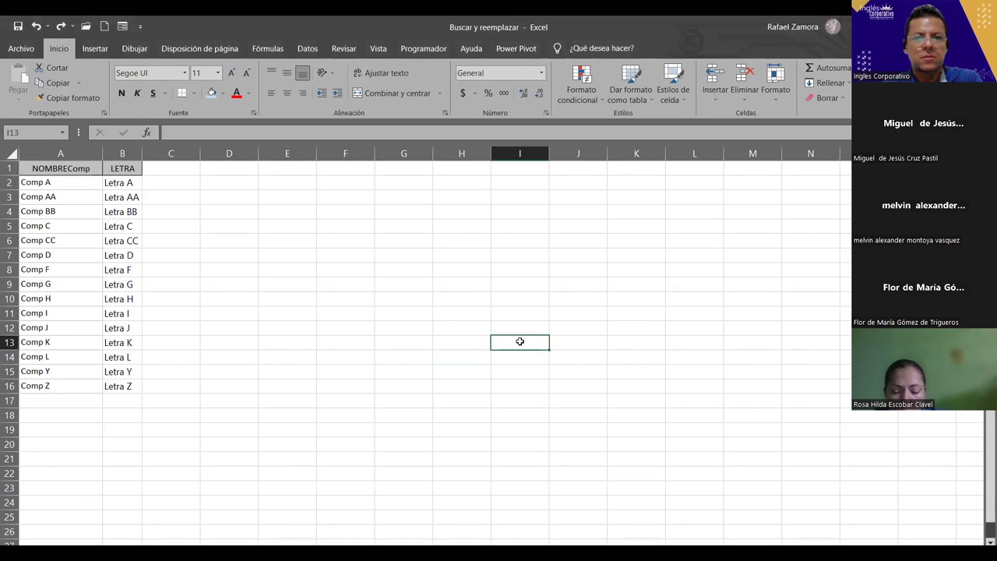
{"action": "key", "text": "ctrl+Page_Up"}
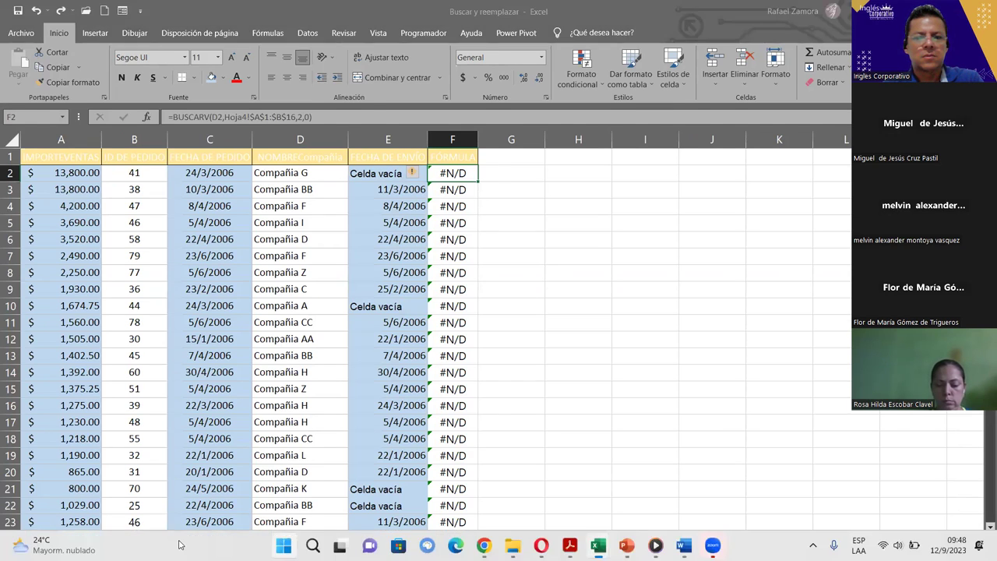
{"action": "left_click", "coordinate": [182, 537]}
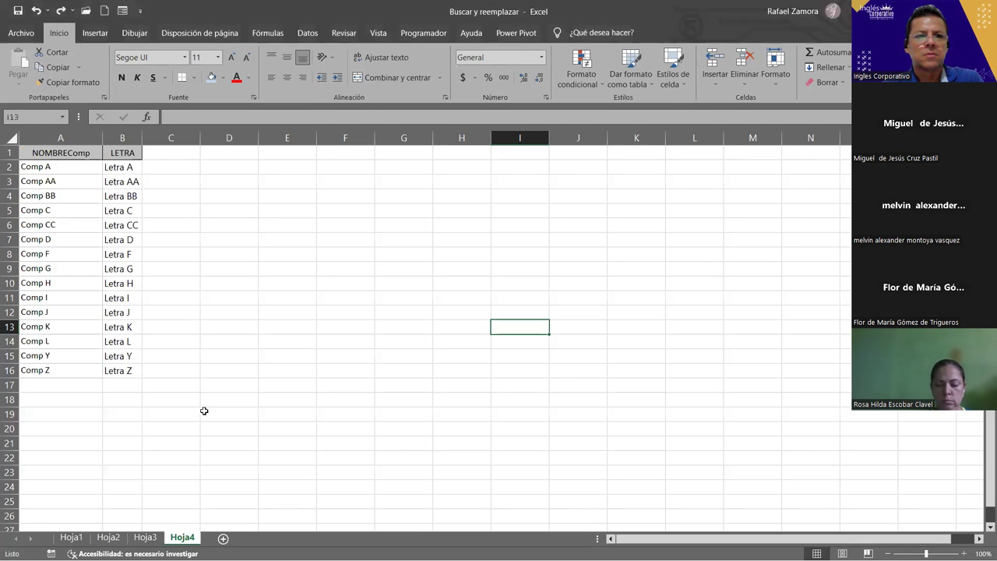
{"action": "left_click", "coordinate": [340, 327]}
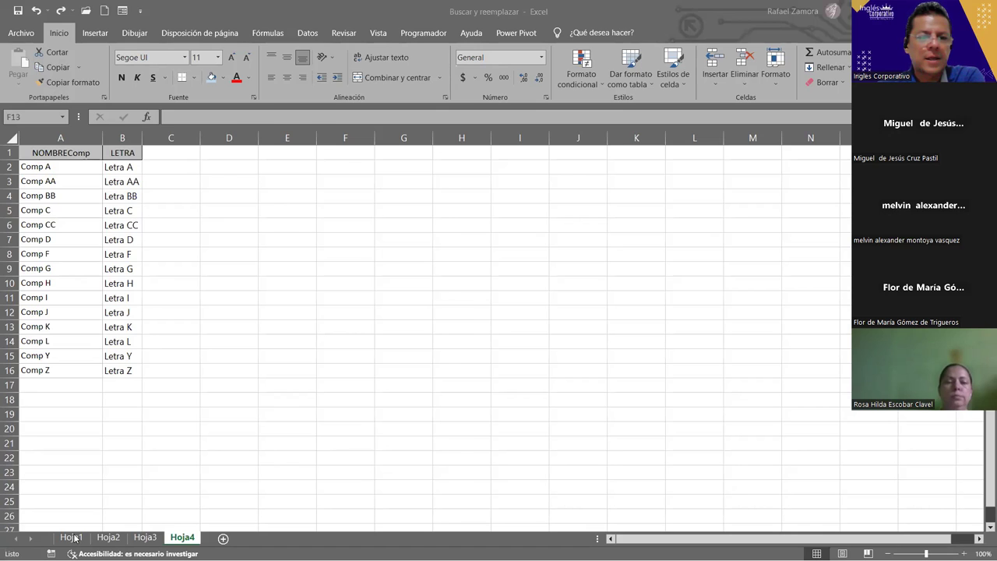
{"action": "left_click", "coordinate": [71, 537]}
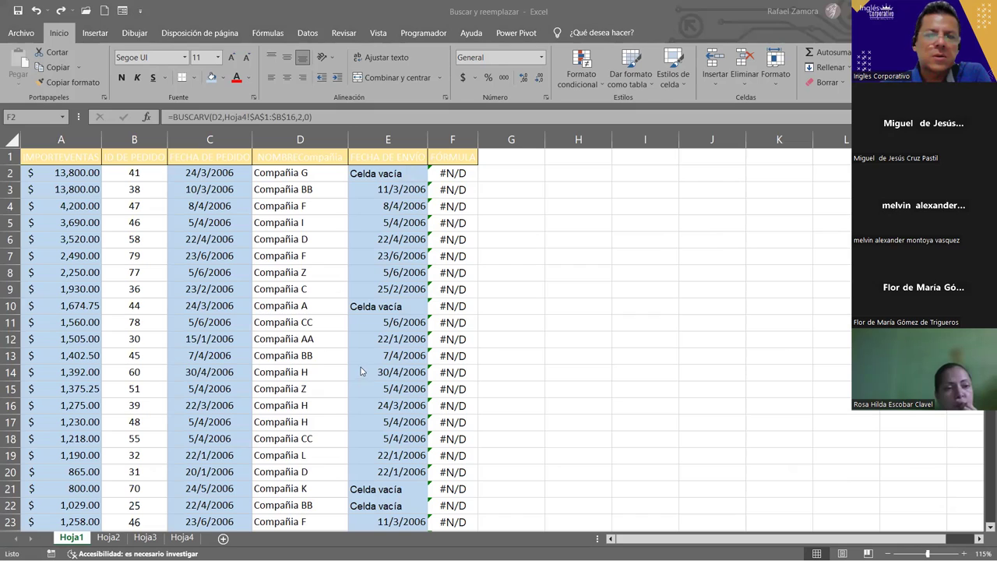
{"action": "key", "text": "alt+Tab"}
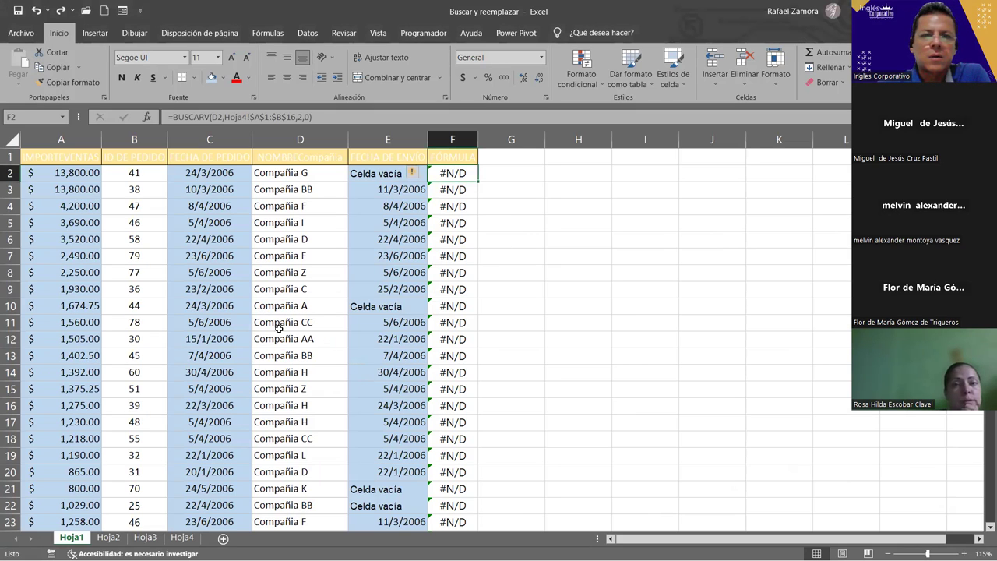
{"action": "left_click", "coordinate": [182, 537]}
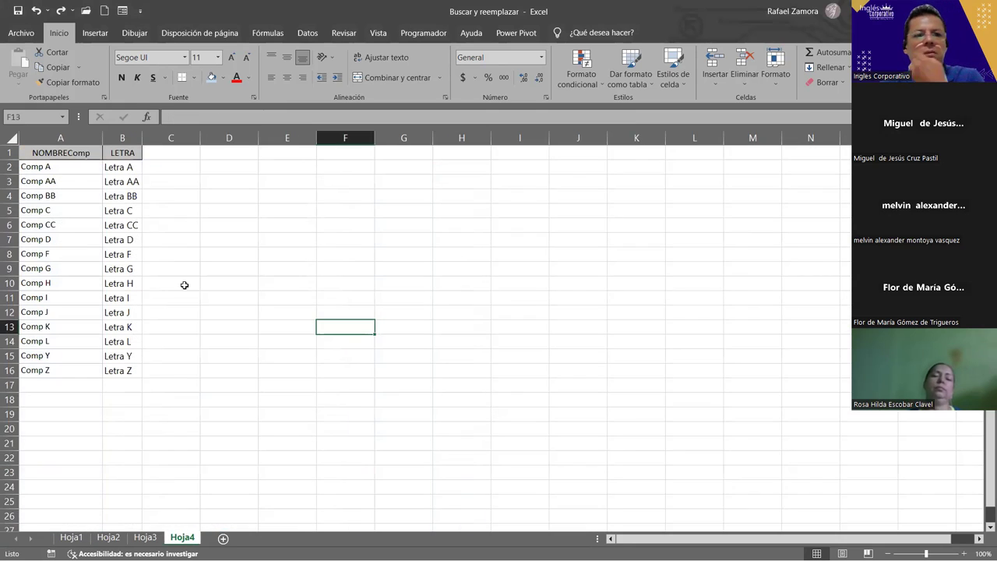
- Replace 'comp' with 'Compañía' in the Hoja4 lookup table (16 replacements), then view Hoja1
{"action": "left_click", "coordinate": [87, 237]}
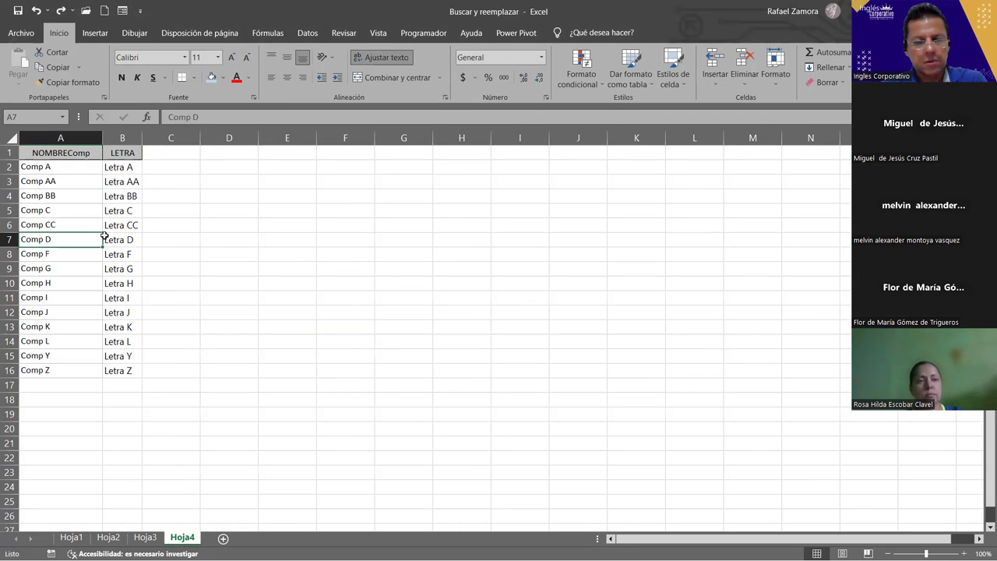
{"action": "key", "text": "ctrl+b"}
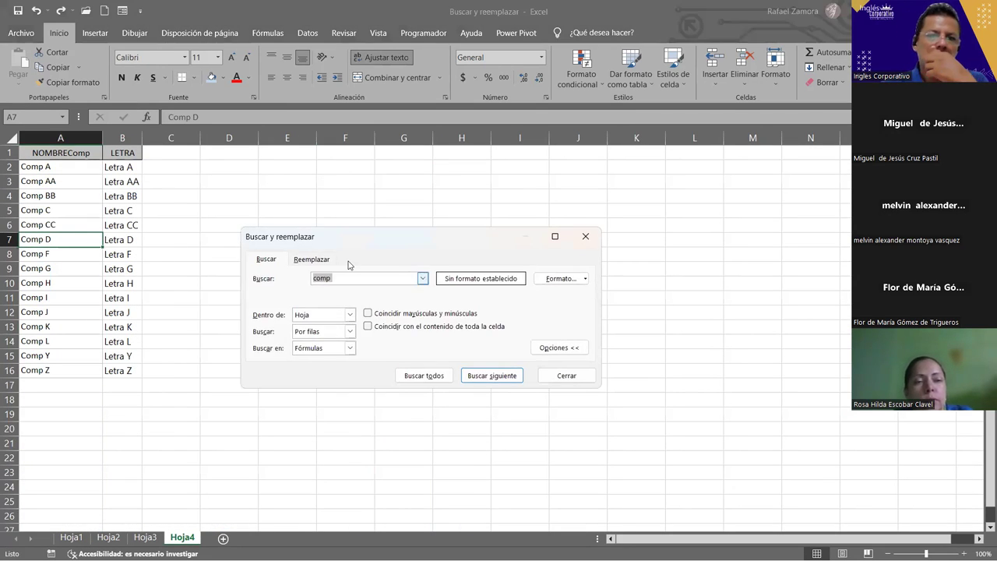
{"action": "key", "text": "ctrl+l"}
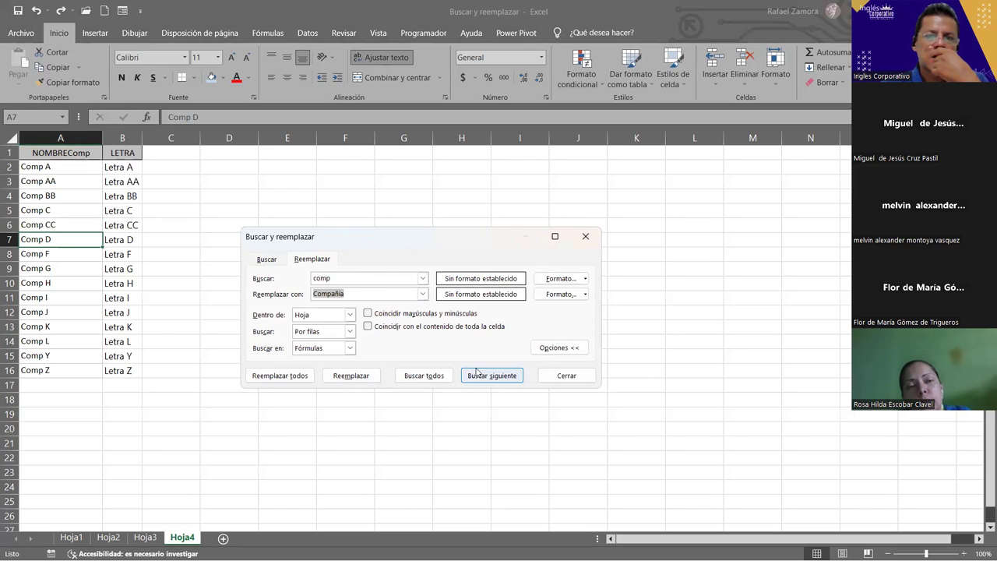
{"action": "left_click", "coordinate": [349, 278]}
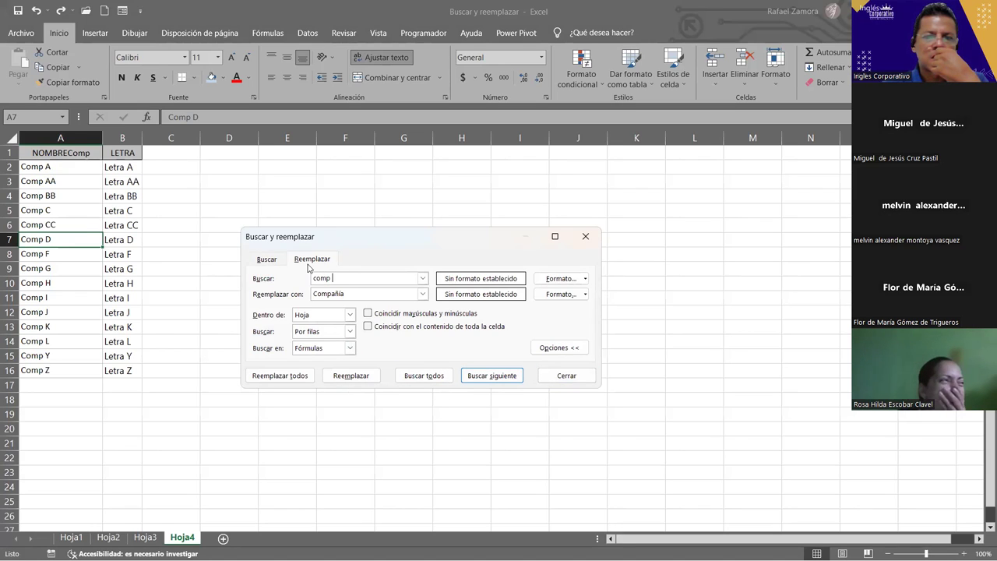
{"action": "left_click", "coordinate": [265, 264]}
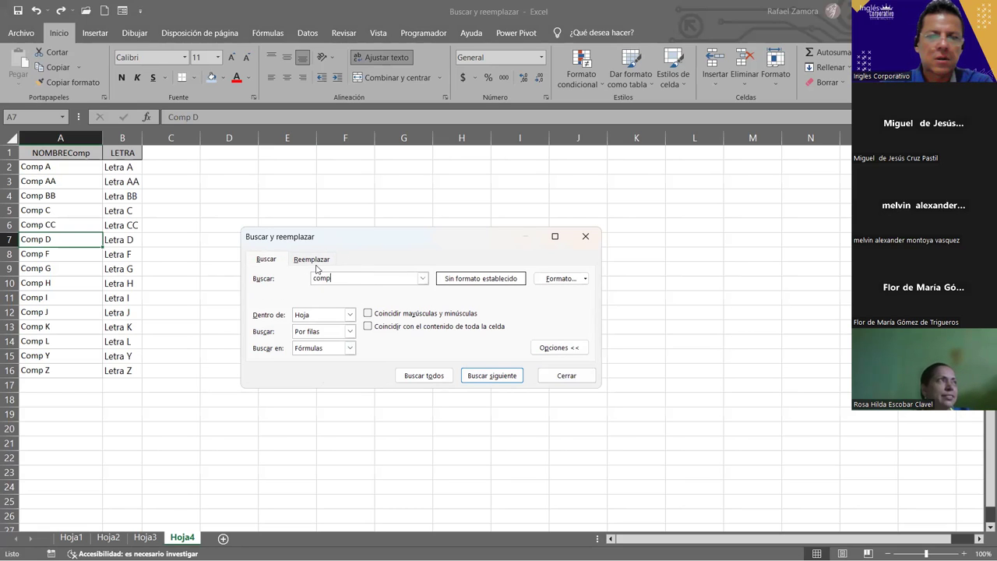
{"action": "left_click", "coordinate": [316, 260]}
{"action": "left_click", "coordinate": [279, 375]}
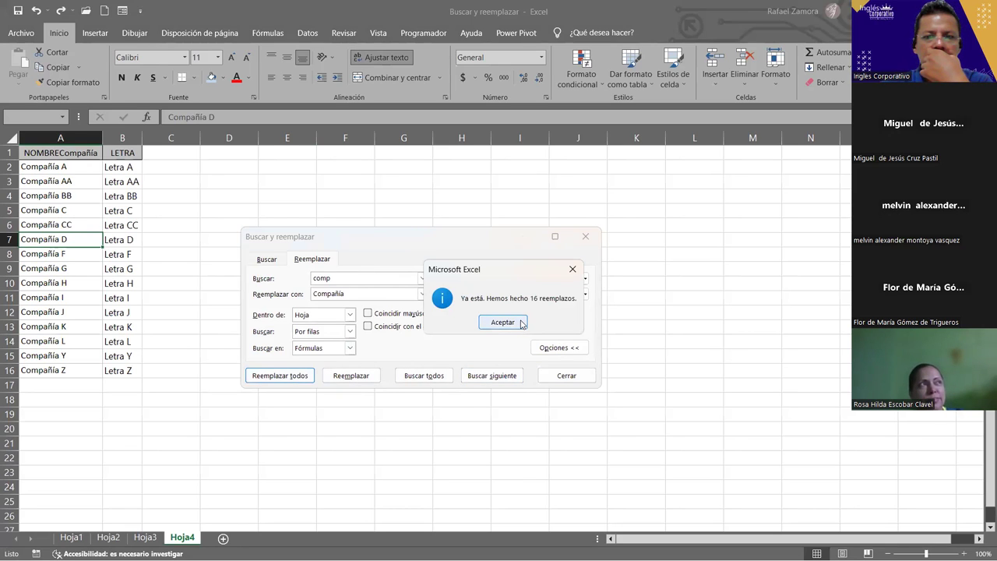
{"action": "key", "text": "Return"}
{"action": "left_click", "coordinate": [568, 375]}
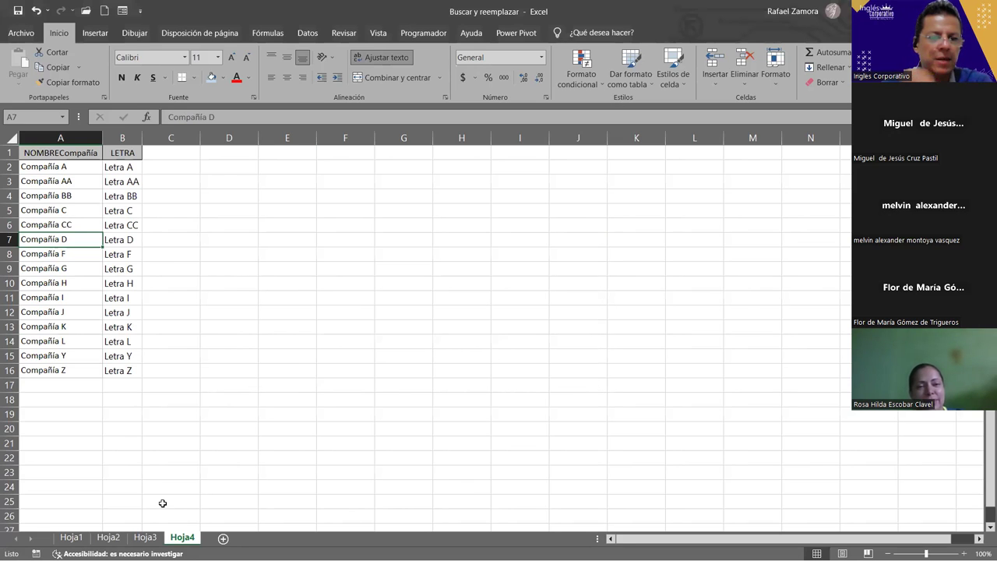
{"action": "left_click", "coordinate": [70, 538]}
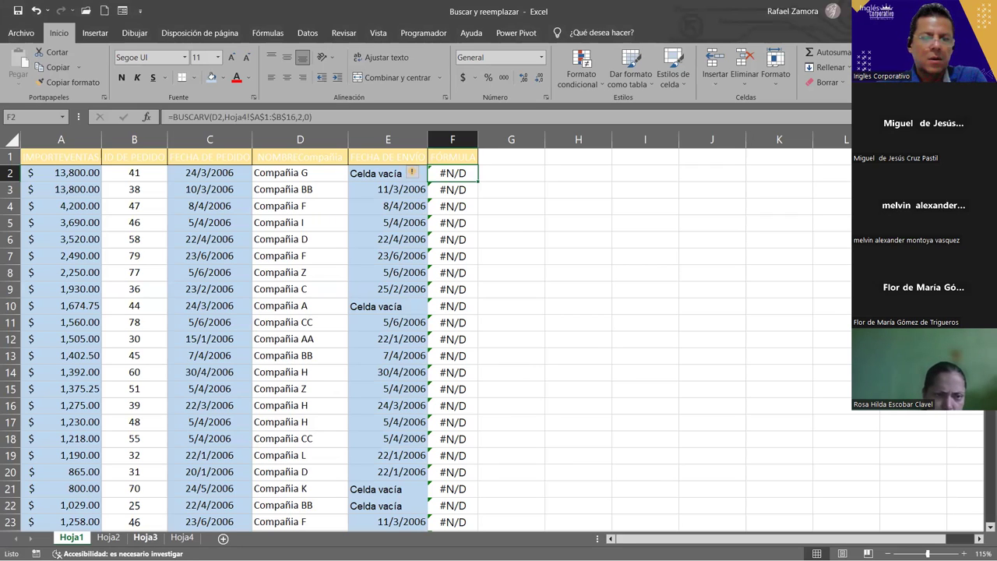
- Compare the Hoja4 lookup table with the Hoja1 orders sheet
{"action": "left_click", "coordinate": [181, 537]}
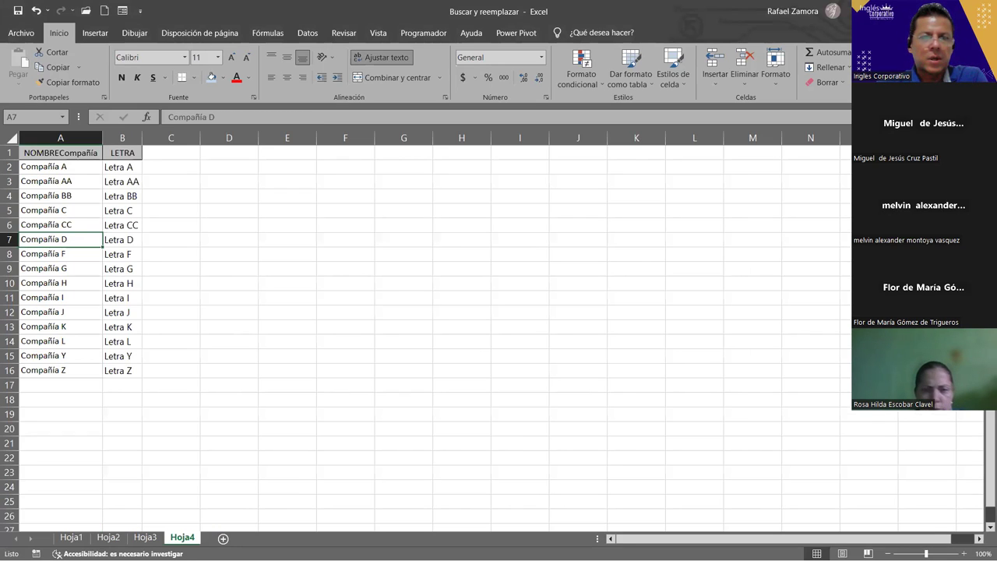
{"action": "left_click", "coordinate": [72, 537]}
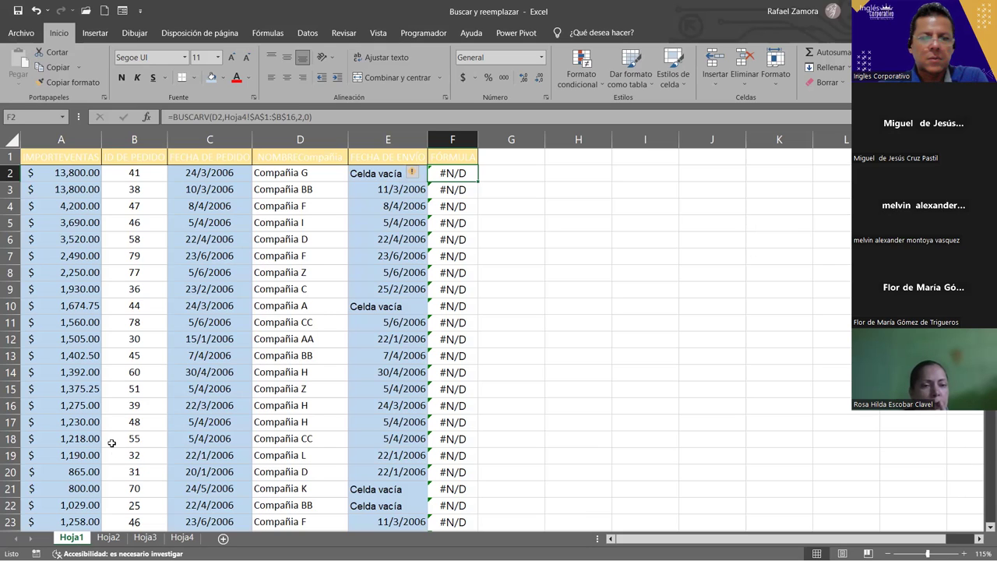
{"action": "left_click", "coordinate": [180, 537]}
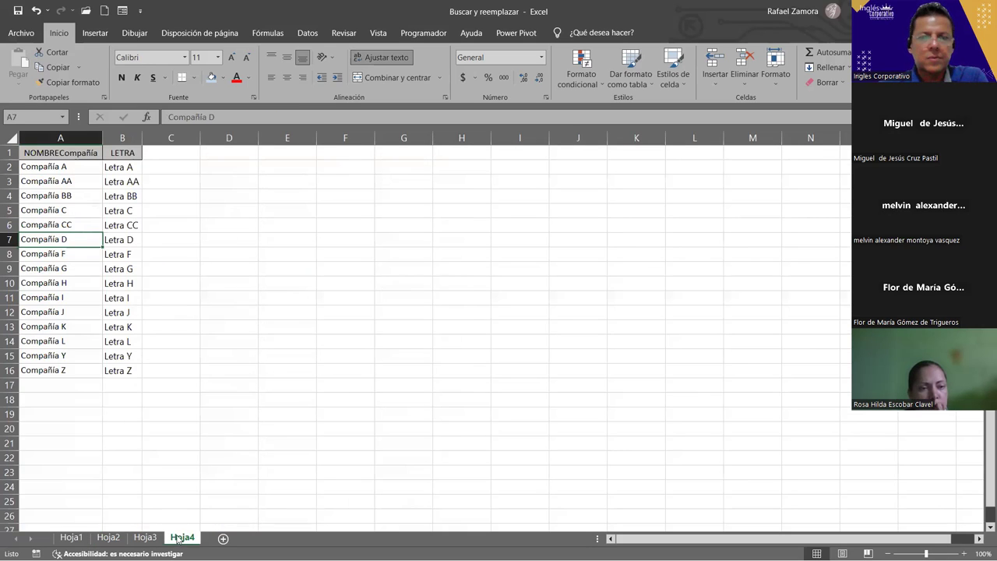
{"action": "scroll", "coordinate": [234, 402], "scroll_direction": "up", "scroll_amount": 1, "text": "ctrl"}
{"action": "scroll", "coordinate": [234, 403], "scroll_direction": "up", "scroll_amount": 1, "text": "ctrl"}
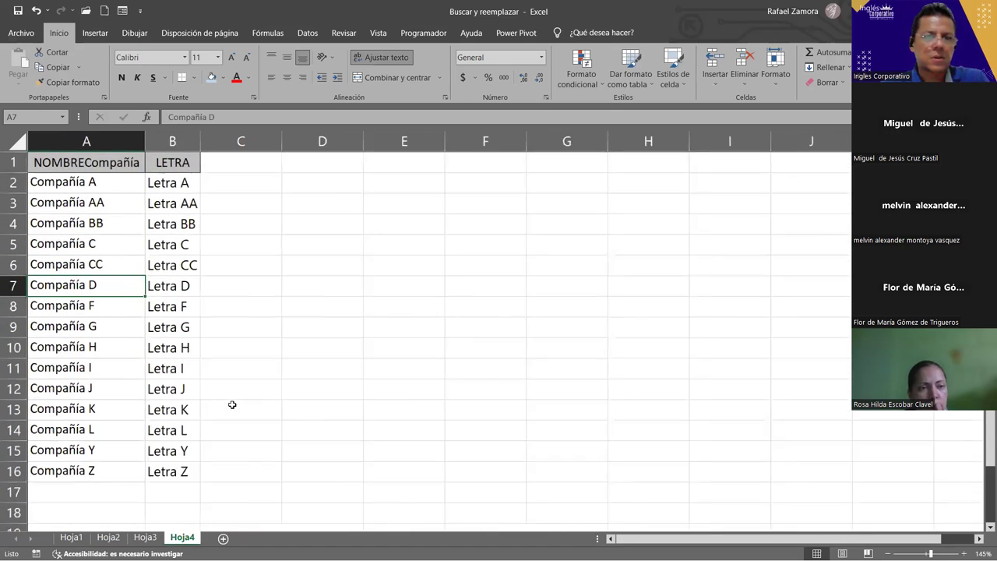
{"action": "scroll", "coordinate": [234, 402], "scroll_direction": "up", "scroll_amount": 1, "text": "ctrl"}
{"action": "left_click", "coordinate": [71, 537]}
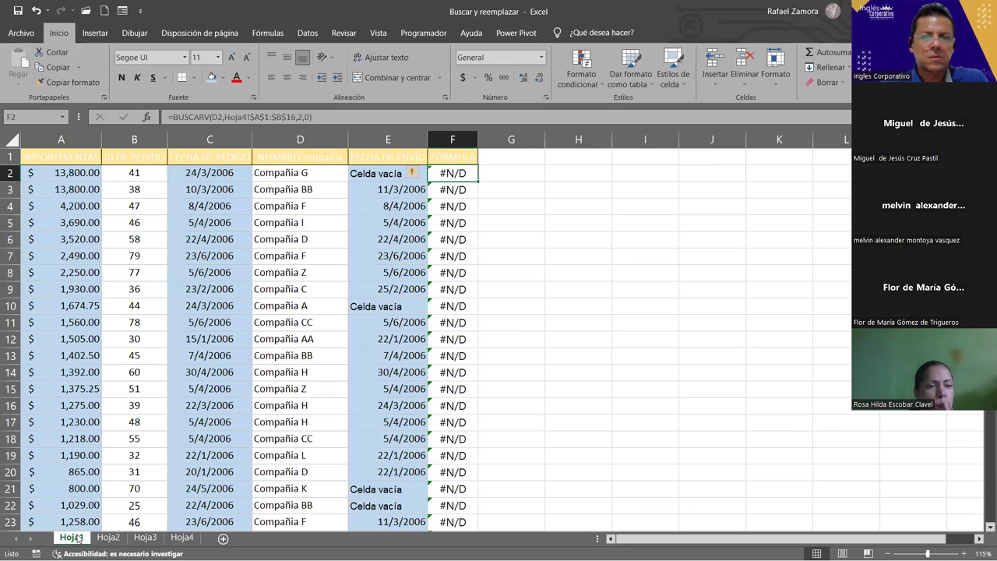
{"action": "left_click", "coordinate": [183, 537]}
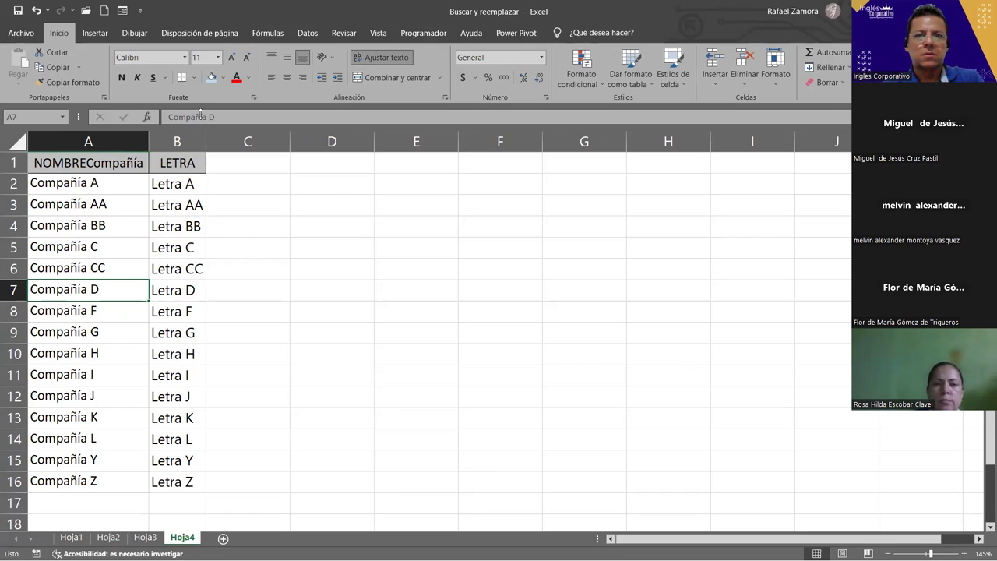
- Undo the Compañía renaming so Hoja4 lists 'Comp A' through 'Comp Z' again
{"action": "key", "text": "ctrl+b"}
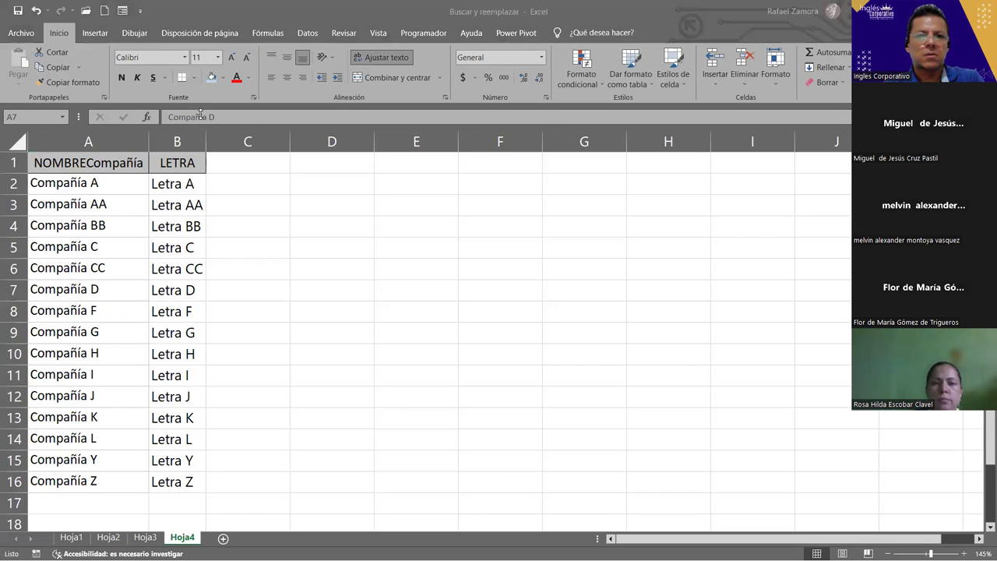
{"action": "key", "text": "Escape"}
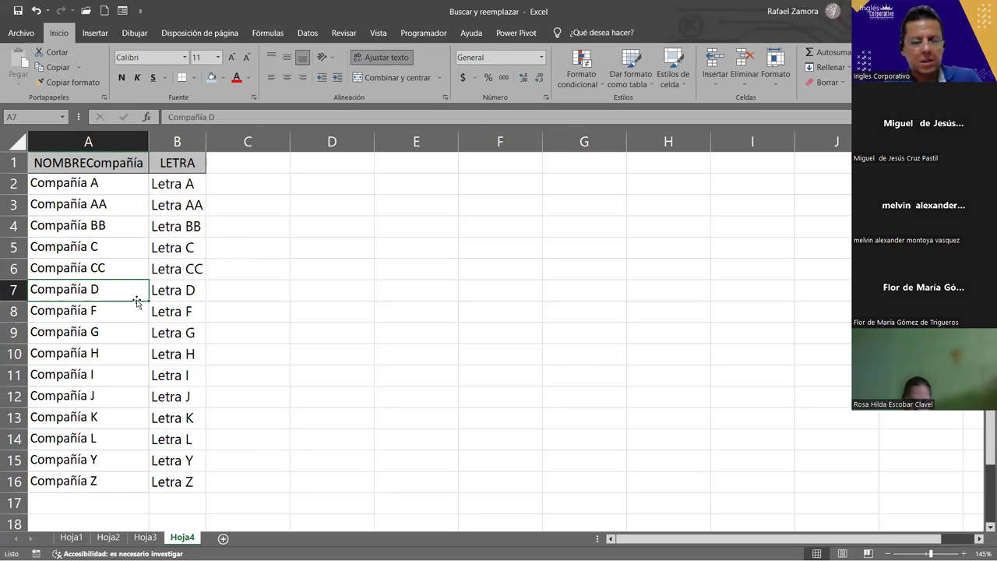
{"action": "scroll", "coordinate": [137, 301], "scroll_direction": "down", "scroll_amount": 1}
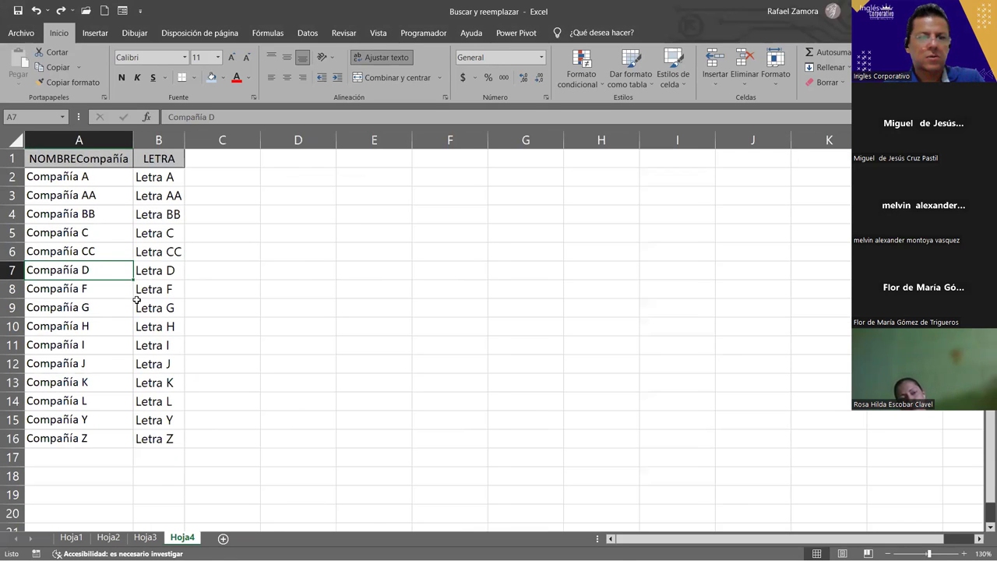
{"action": "scroll", "coordinate": [136, 302], "scroll_direction": "down", "scroll_amount": 1}
{"action": "scroll", "coordinate": [136, 302], "scroll_direction": "down", "scroll_amount": 1}
{"action": "key", "text": "ctrl+z"}
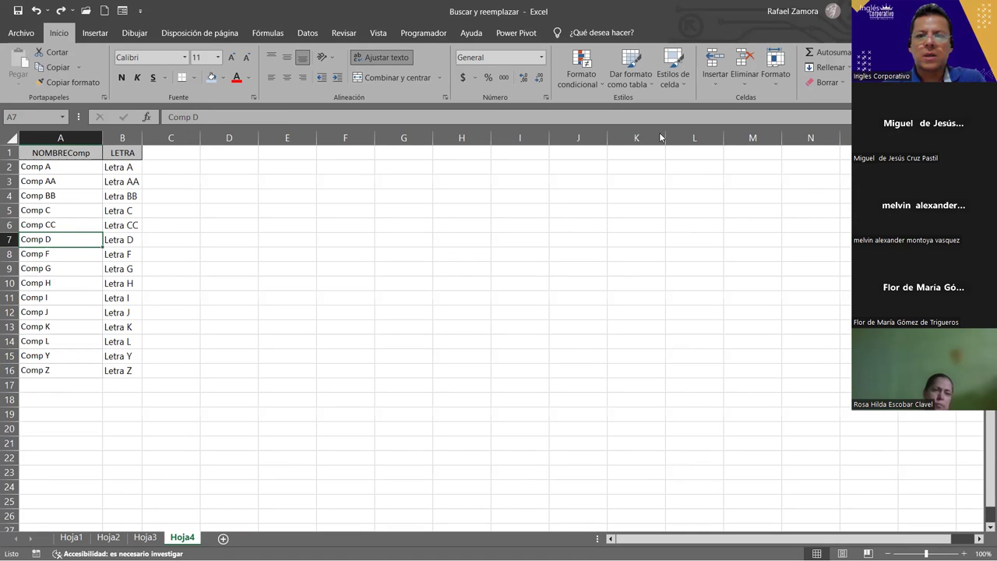
- Zoom in on Hoja4 and bring up Buscar y reemplazar with 'comp' as the search text
{"action": "scroll", "coordinate": [258, 268], "scroll_direction": "up", "scroll_amount": 4}
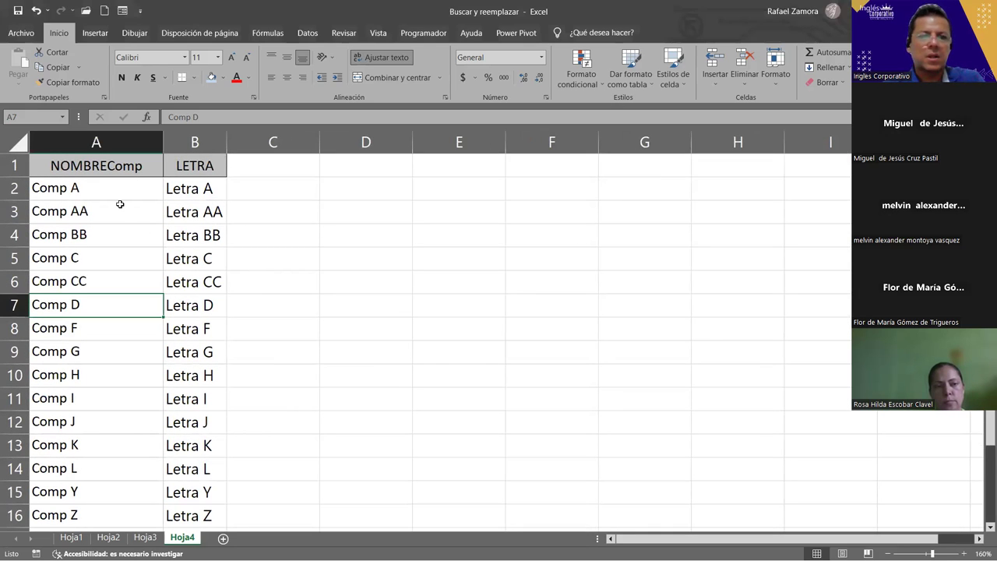
{"action": "key", "text": "ctrl+b"}
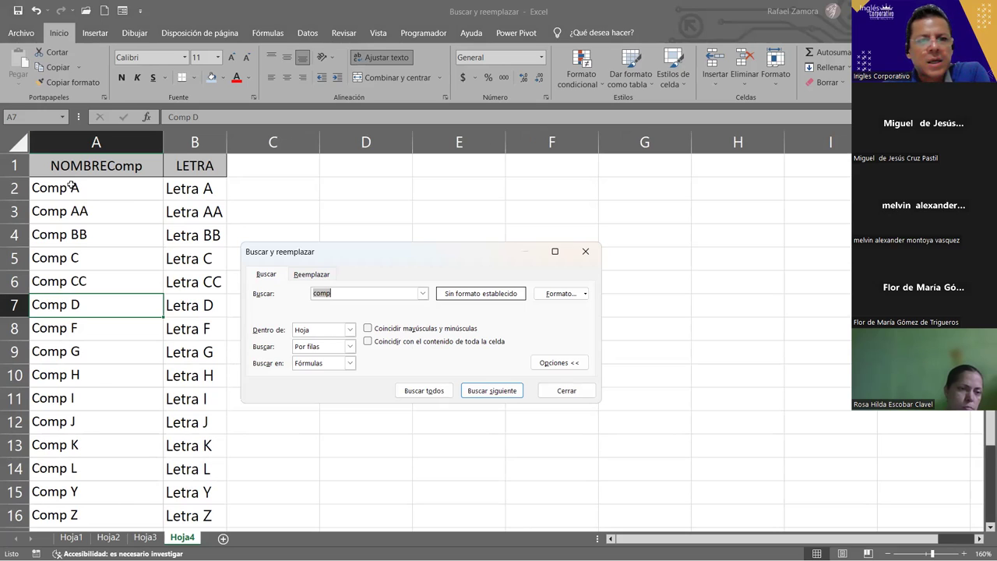
- Replace all 15 occurrences of 'comp' on Hoja4 with 'Compañía' and acknowledge the result
{"action": "left_click", "coordinate": [362, 292]}
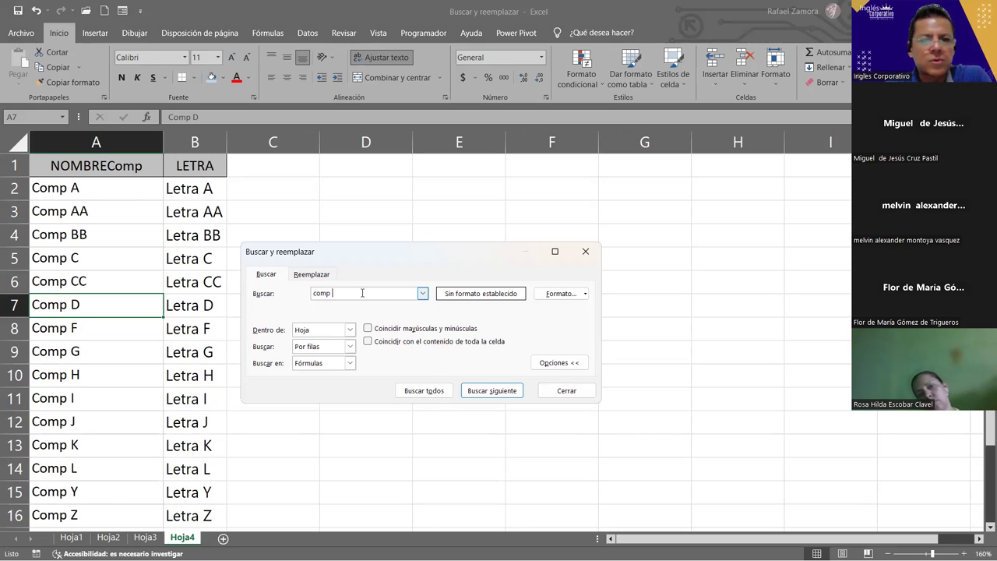
{"action": "left_click", "coordinate": [309, 278]}
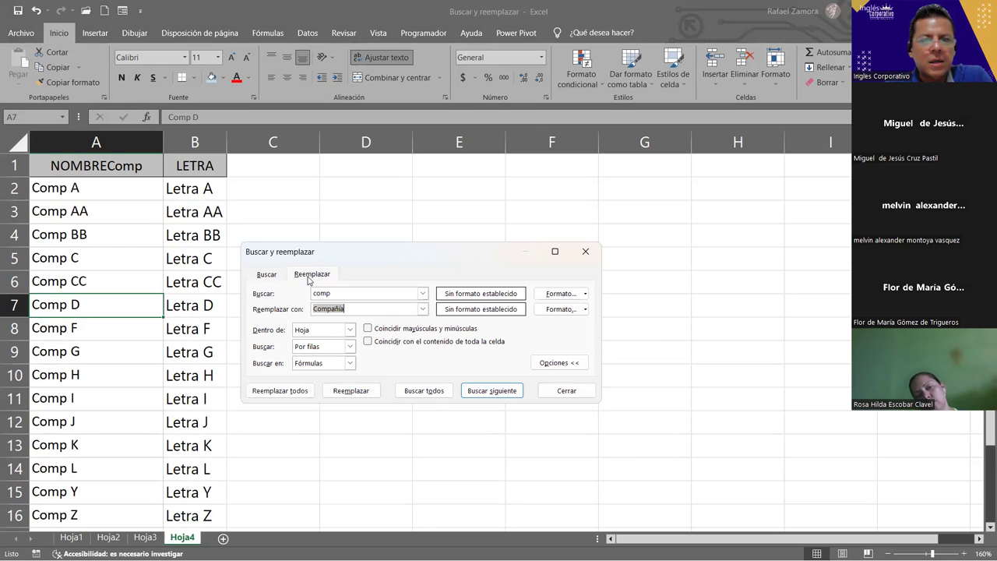
{"action": "left_click", "coordinate": [366, 308]}
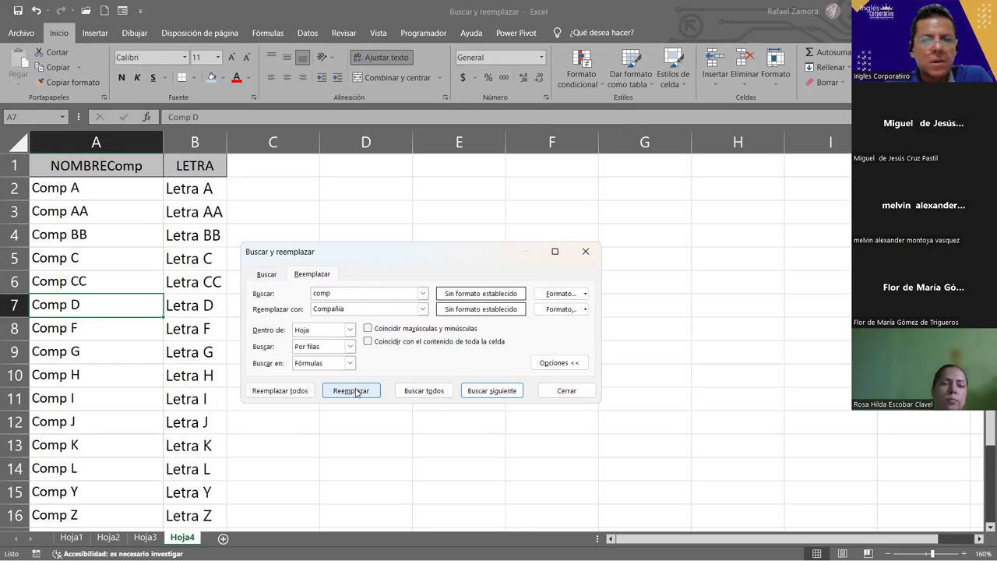
{"action": "left_click", "coordinate": [290, 392]}
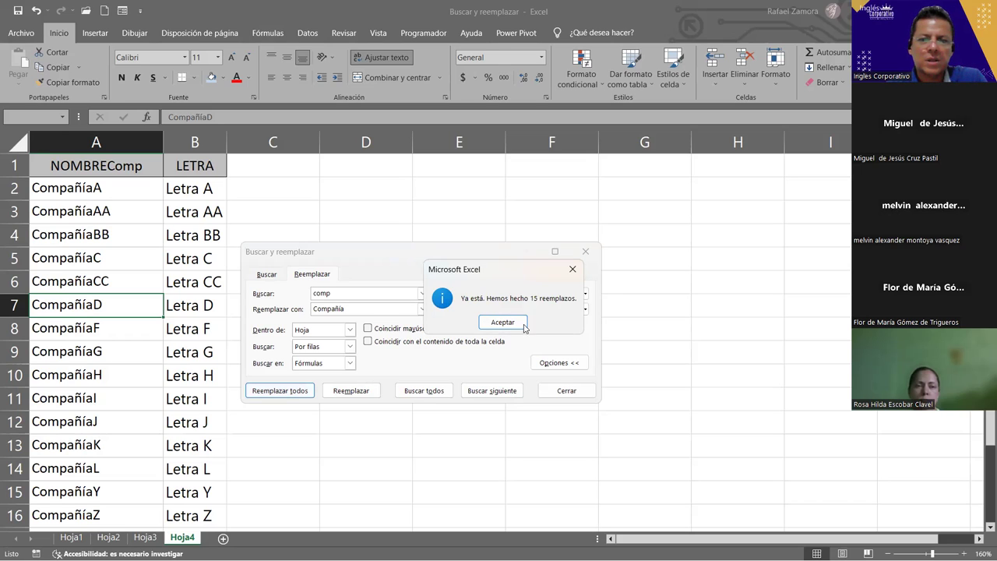
{"action": "key", "text": "Return"}
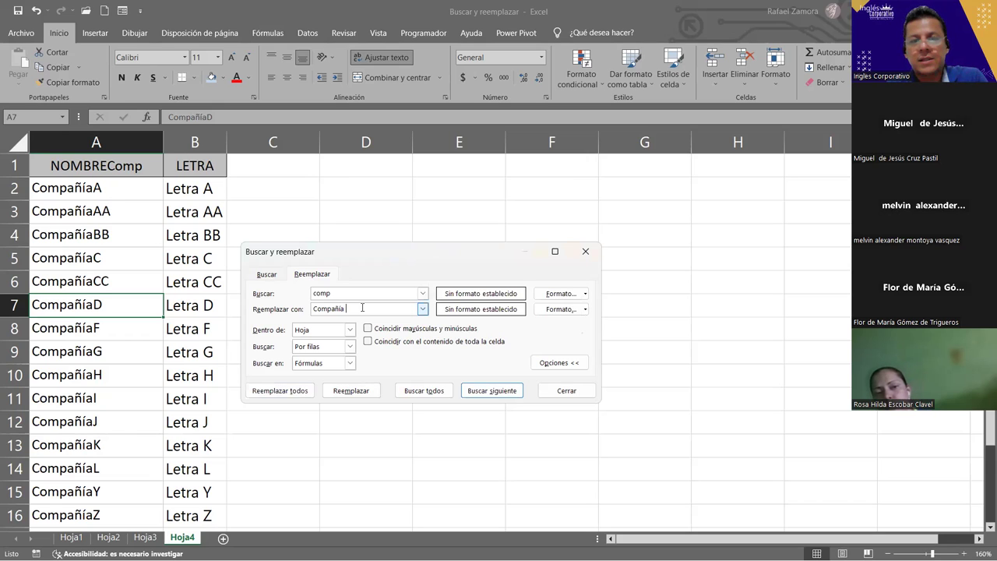
- Rerun the replacement, which finds nothing, then copy 'Compañía' from the replacement field
{"action": "left_click", "coordinate": [285, 391]}
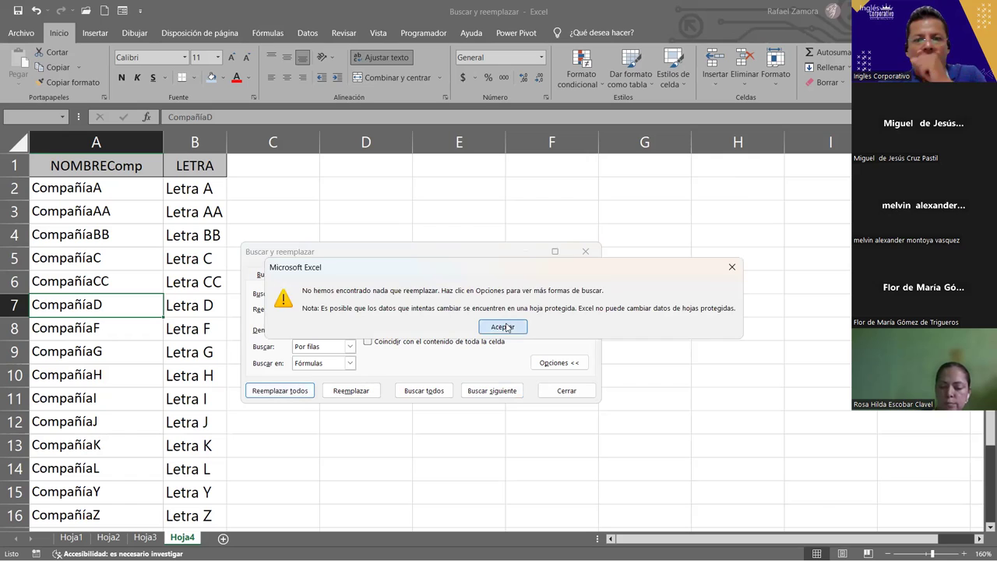
{"action": "left_click", "coordinate": [508, 326]}
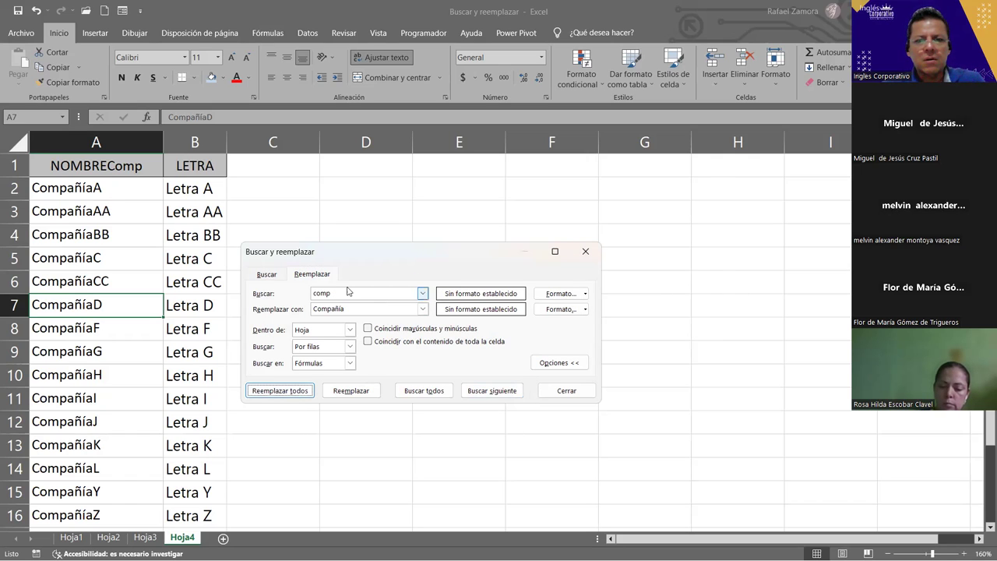
{"action": "left_click", "coordinate": [344, 296]}
{"action": "left_click_drag", "start_coordinate": [347, 309], "coordinate": [278, 307]}
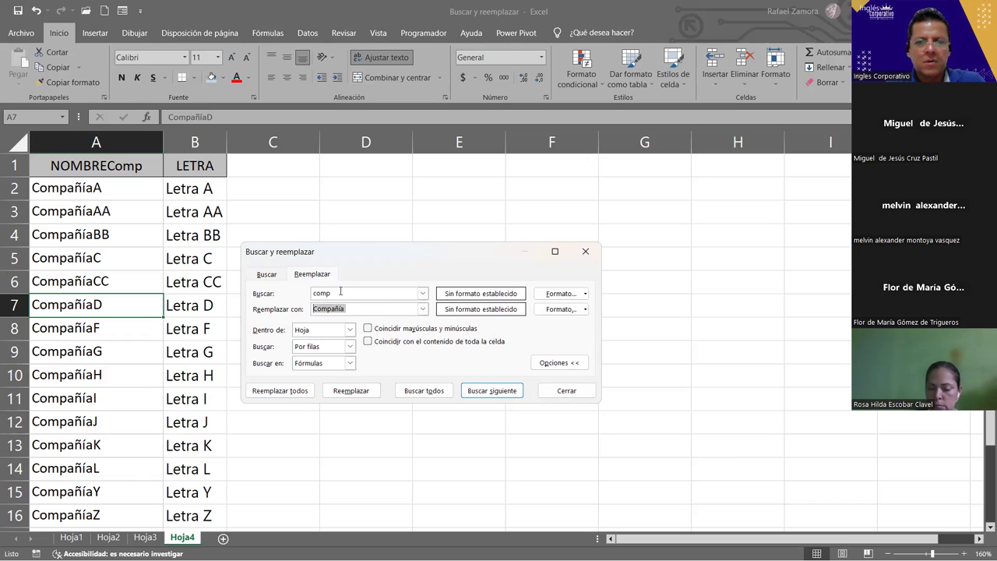
- Search for 'Compañía' and replace all 15 with 'Compañía ' so names read 'Compañía A', then check A2
{"action": "left_click_drag", "start_coordinate": [337, 294], "coordinate": [293, 294]}
{"action": "type", "text": "Compañía"}
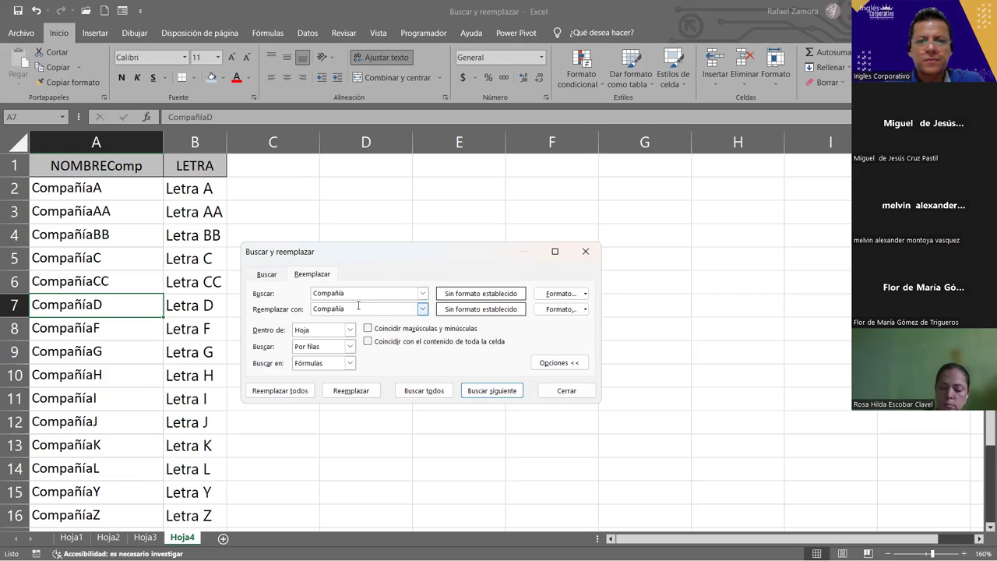
{"action": "left_click", "coordinate": [281, 391]}
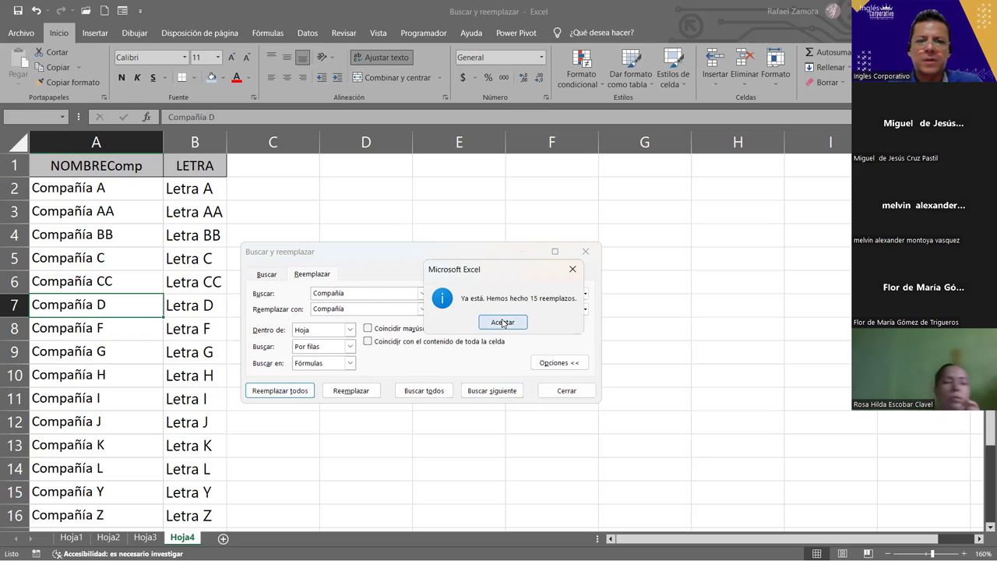
{"action": "key", "text": "Return"}
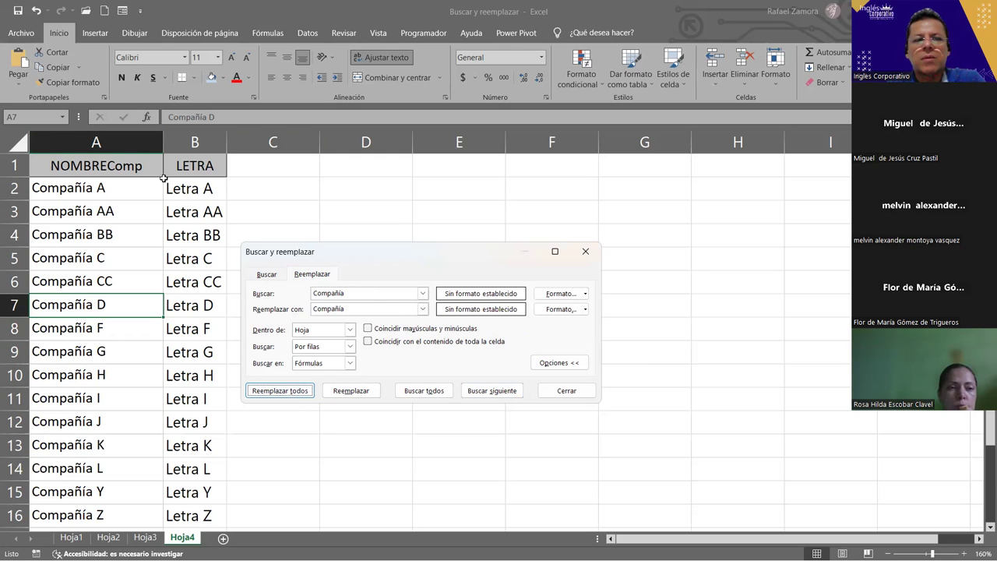
{"action": "left_click", "coordinate": [122, 199]}
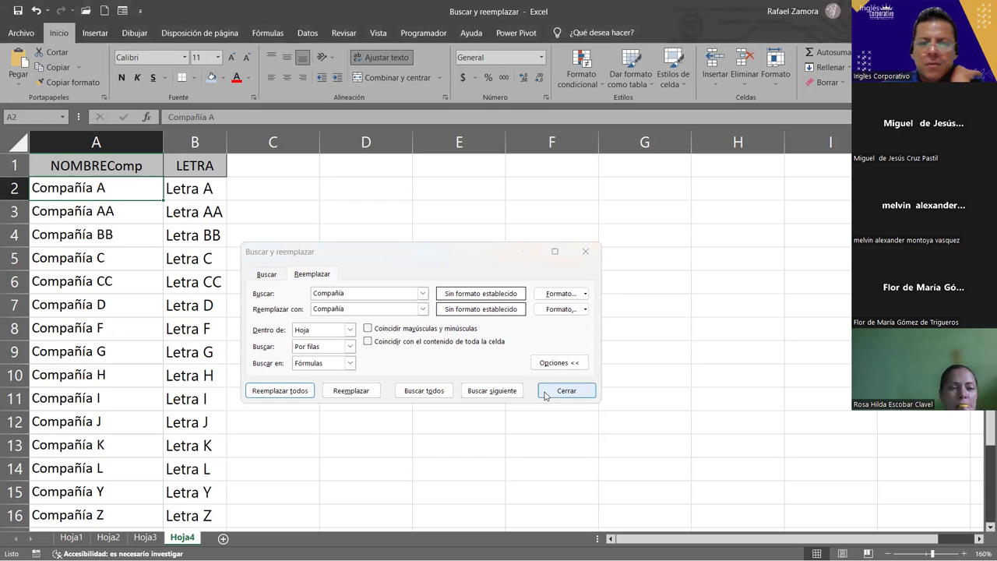
- Close Buscar y reemplazar and compare Hoja1 with Hoja4, ending on Hoja1 where column F shows #N/D
{"action": "key", "text": "Escape"}
{"action": "left_click", "coordinate": [71, 537]}
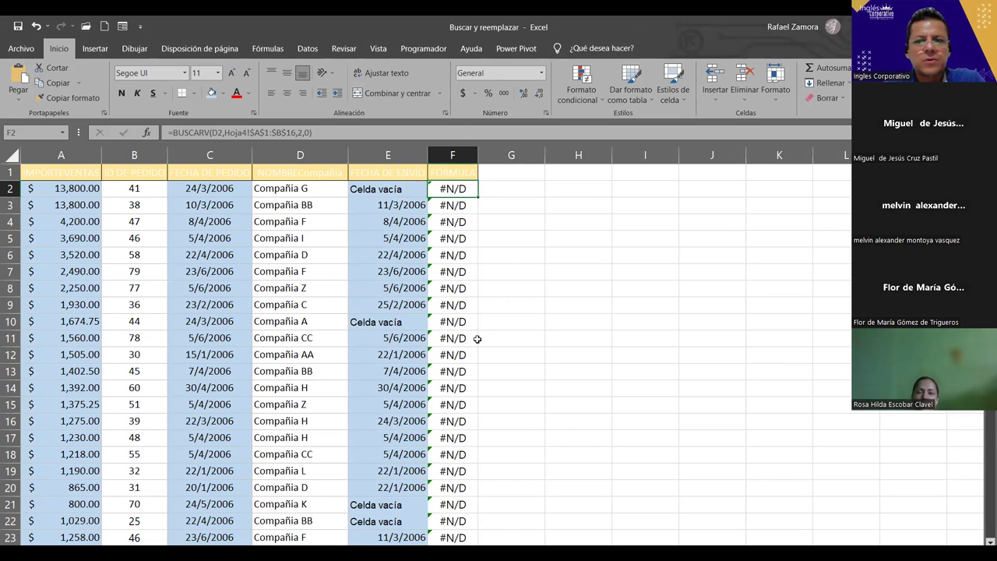
{"action": "scroll", "coordinate": [477, 338], "scroll_direction": "up", "scroll_amount": 1, "text": "ctrl"}
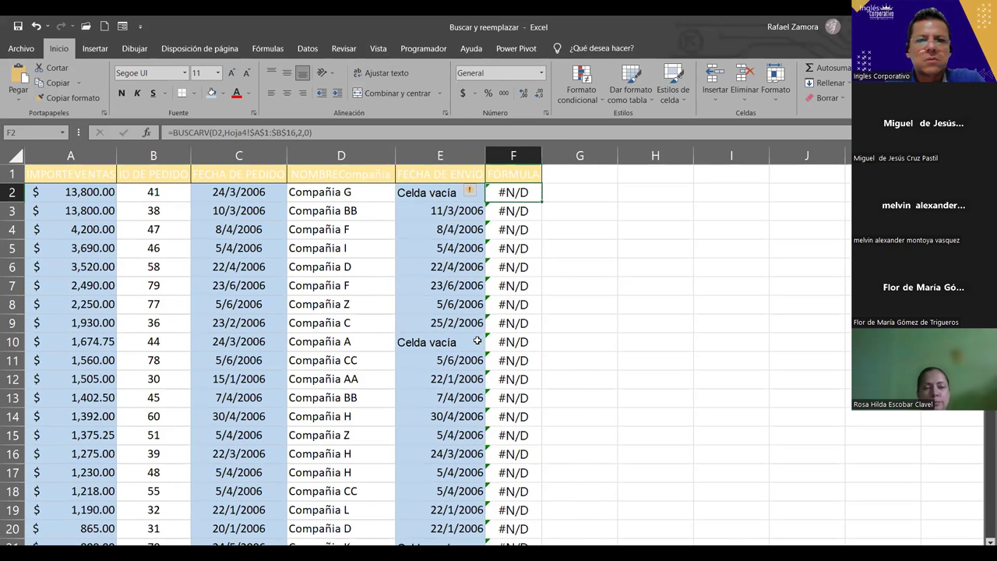
{"action": "scroll", "coordinate": [478, 340], "scroll_direction": "up", "scroll_amount": 1, "text": "ctrl"}
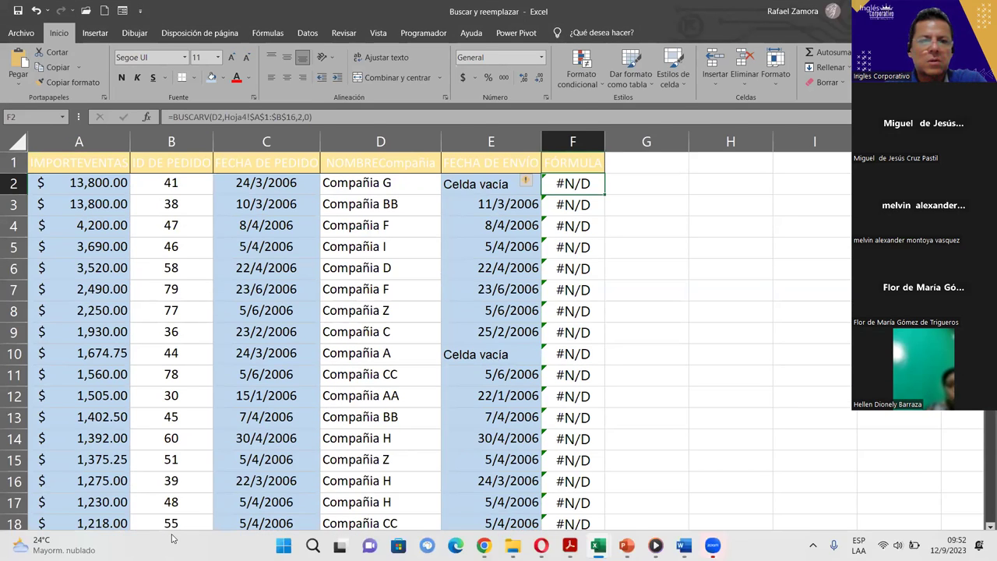
{"action": "left_click", "coordinate": [178, 537]}
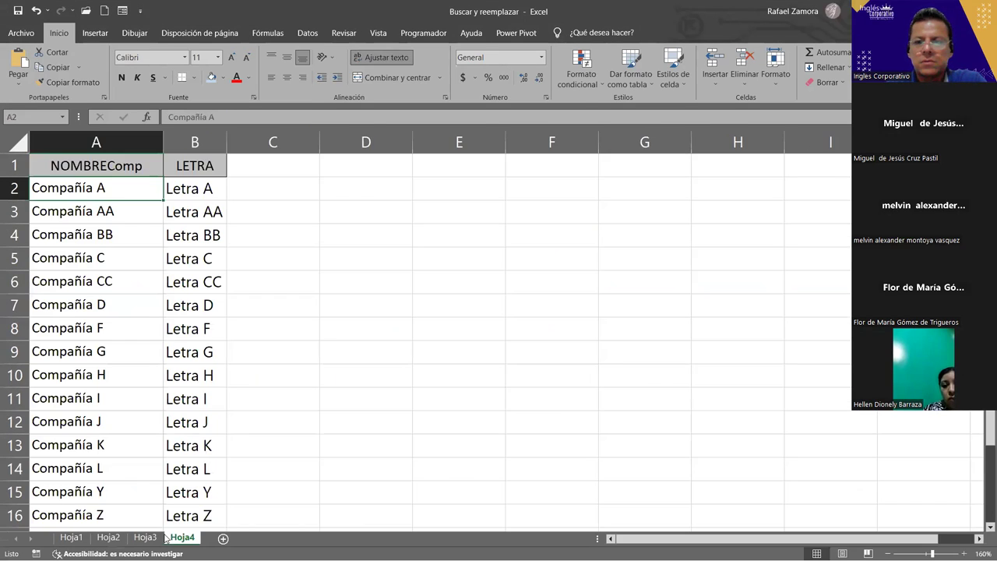
{"action": "left_click", "coordinate": [71, 538]}
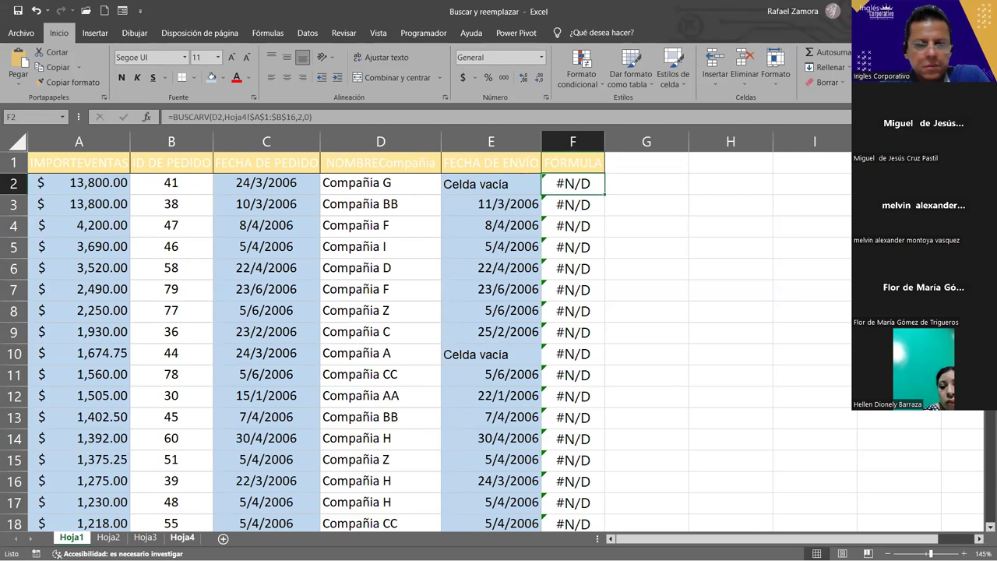
- Compare Hoja4's 'Compañía A'–'Compañía Z' list with Hoja1's sales table, selecting empty cell H4 on Hoja1
{"action": "left_click", "coordinate": [182, 537]}
{"action": "left_click", "coordinate": [364, 358]}
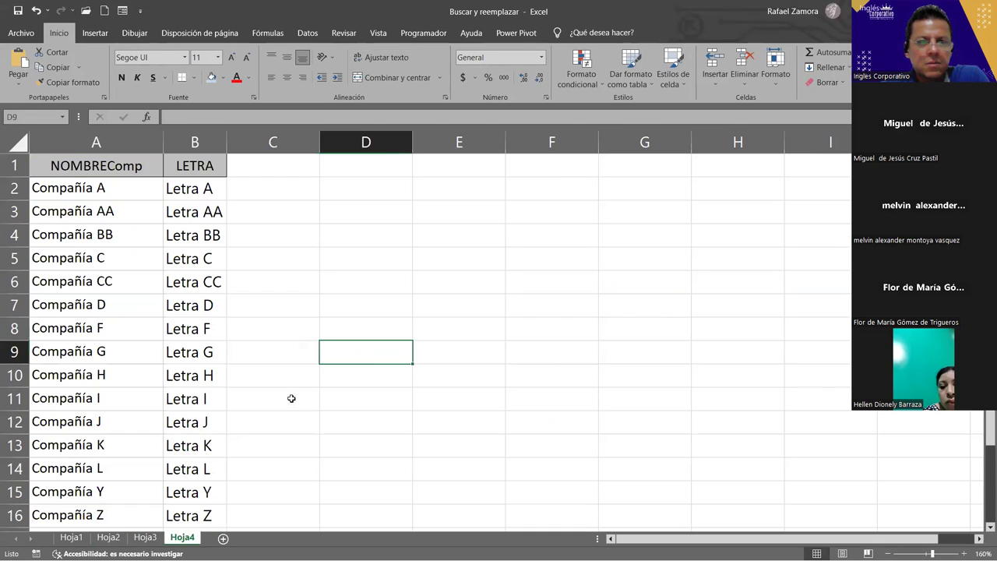
{"action": "left_click", "coordinate": [71, 537]}
{"action": "left_click", "coordinate": [743, 236]}
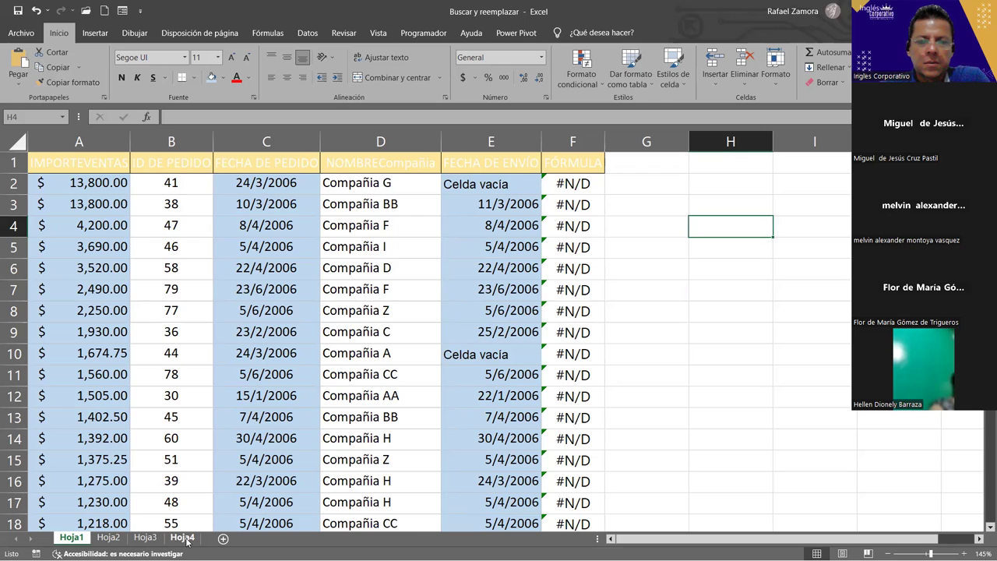
{"action": "left_click", "coordinate": [184, 537]}
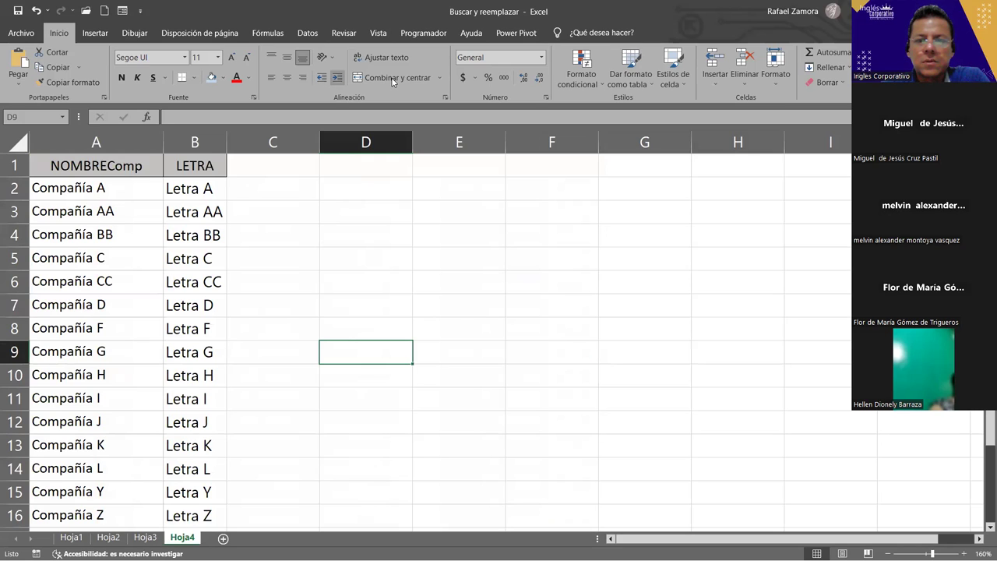
{"action": "left_click", "coordinate": [621, 117]}
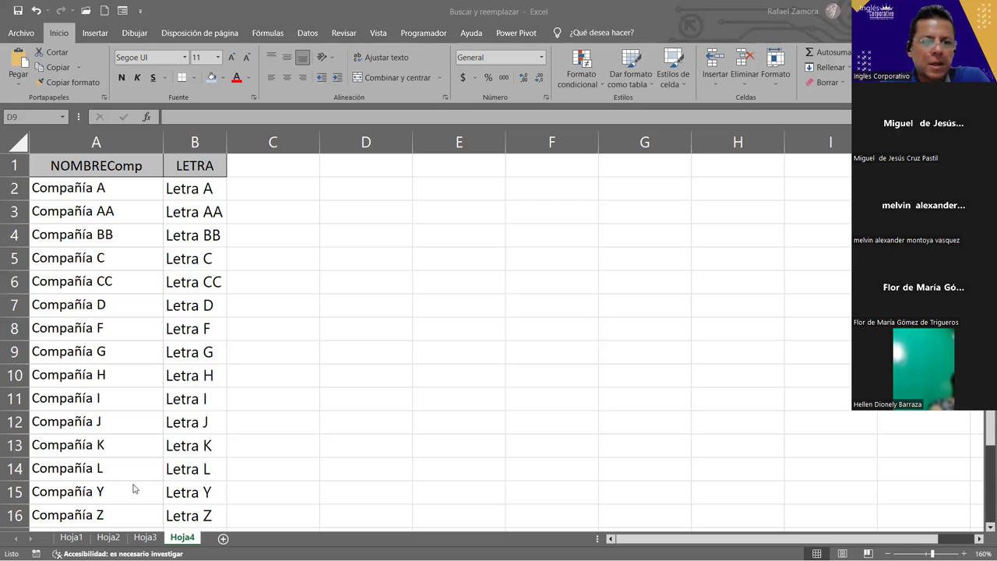
{"action": "left_click", "coordinate": [71, 537]}
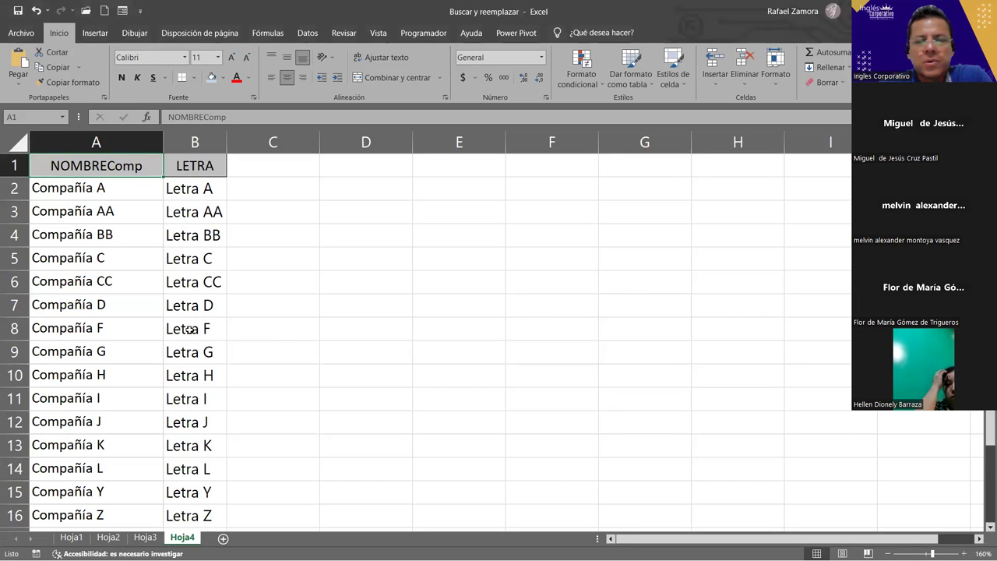
- Select Hoja4's 'Compañía A' cell, then open F2's BUSCARV formula on Hoja1
{"action": "left_click", "coordinate": [116, 194]}
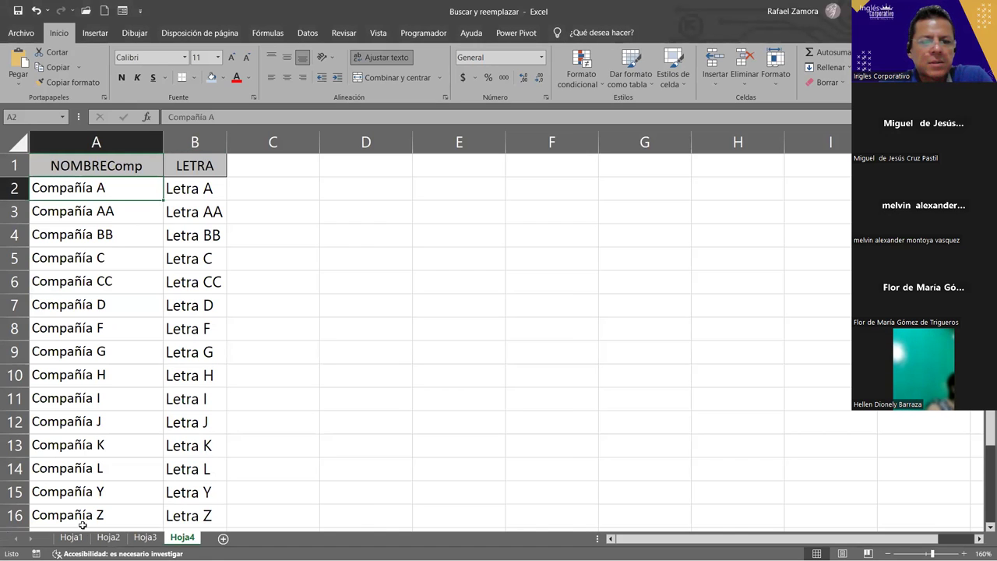
{"action": "left_click", "coordinate": [74, 537]}
{"action": "double_click", "coordinate": [581, 183]}
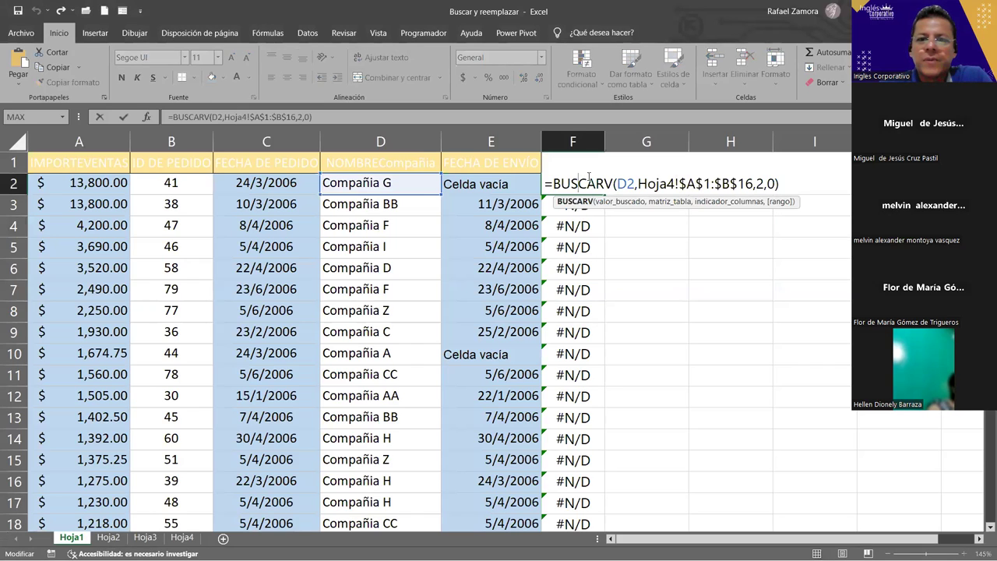
{"action": "left_click", "coordinate": [629, 184]}
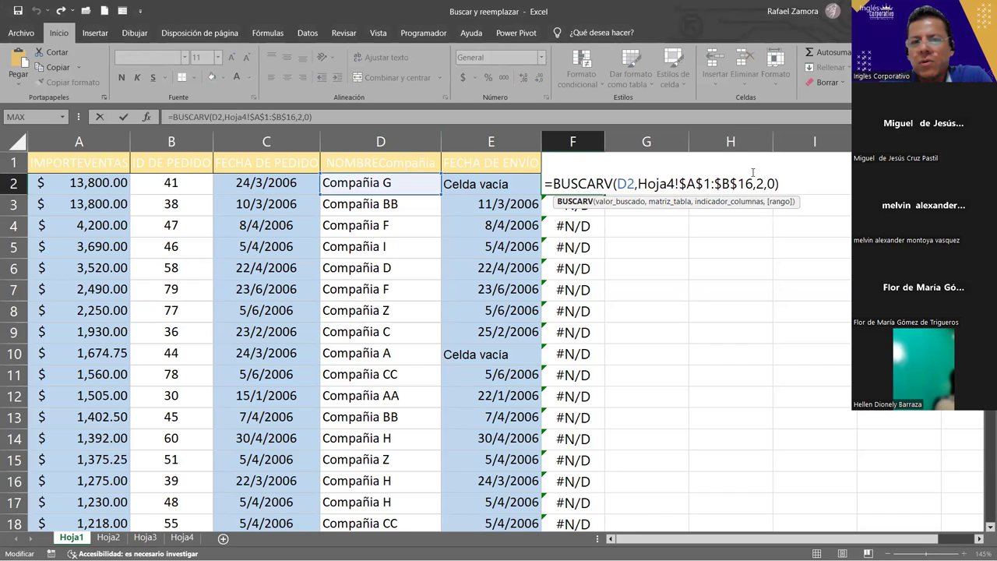
- Check Hoja4's NOMBREComp header, then revise the start row of F2's Hoja4!$A$1:$B$16 range
{"action": "left_click", "coordinate": [182, 537]}
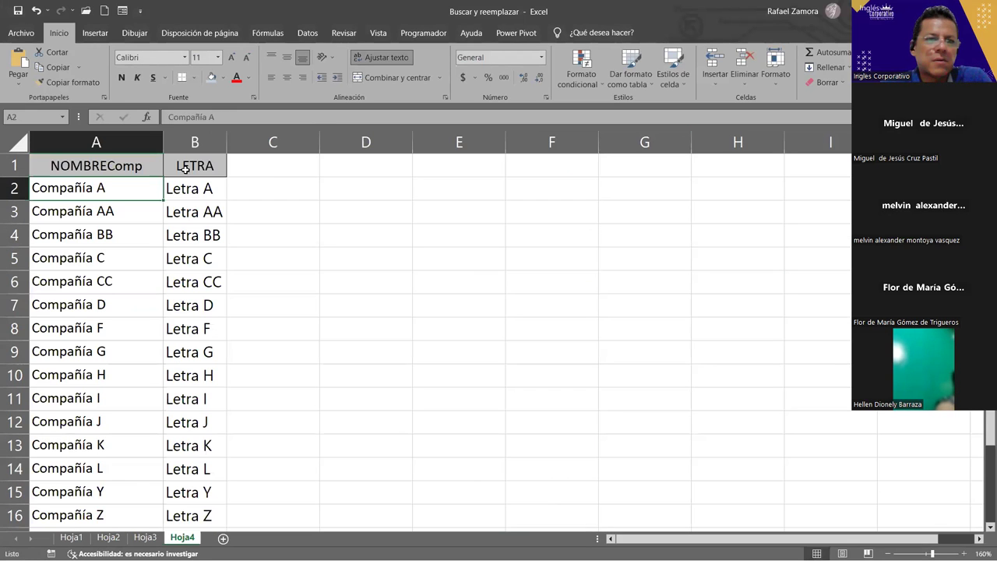
{"action": "left_click", "coordinate": [124, 160]}
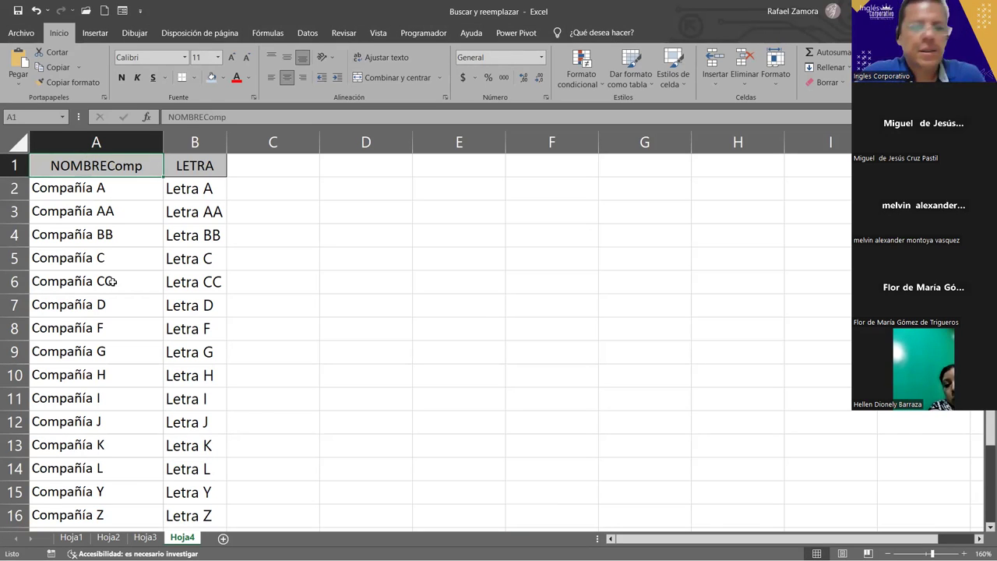
{"action": "left_click", "coordinate": [71, 536]}
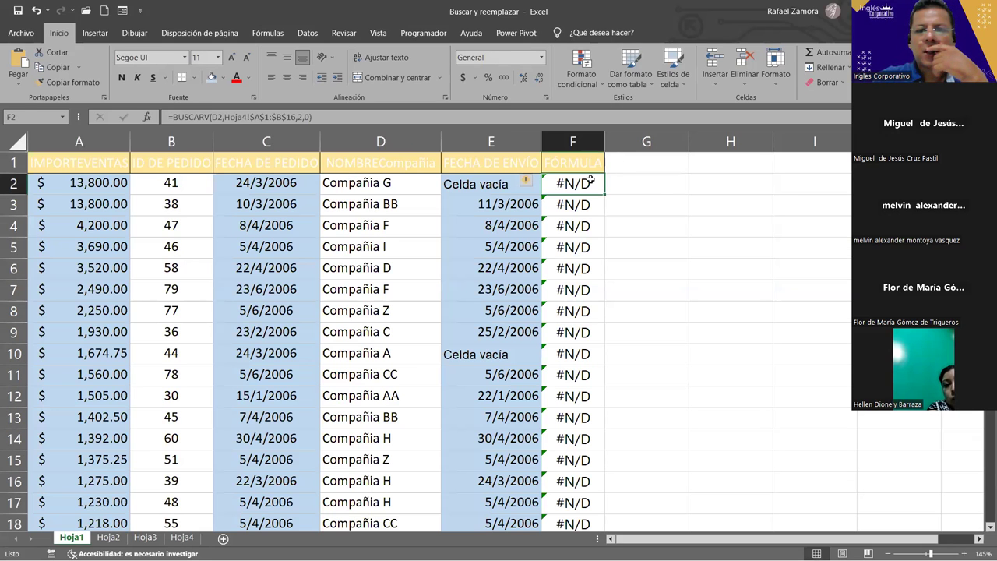
{"action": "key", "text": "F2"}
{"action": "double_click", "coordinate": [706, 184]}
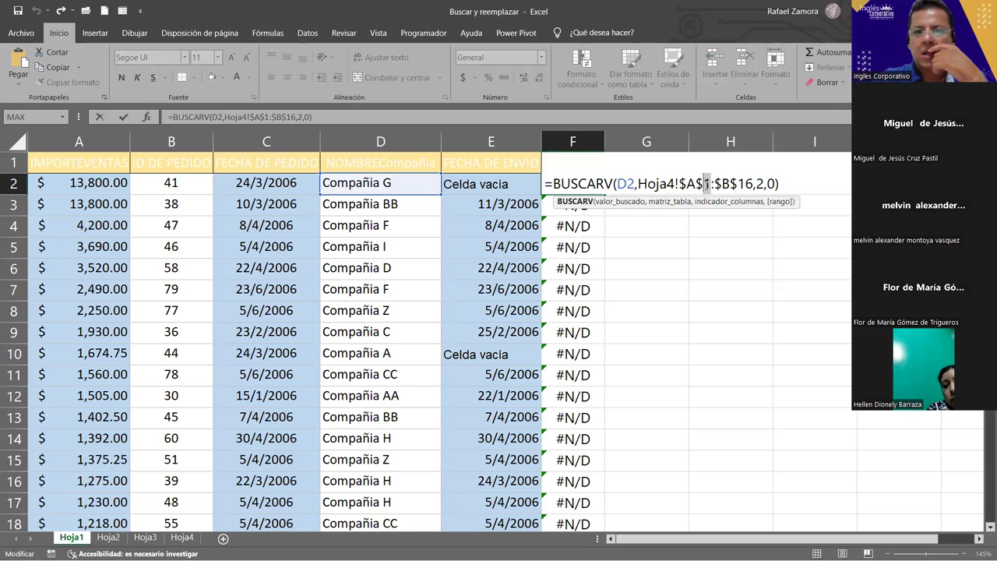
{"action": "key", "text": "Return"}
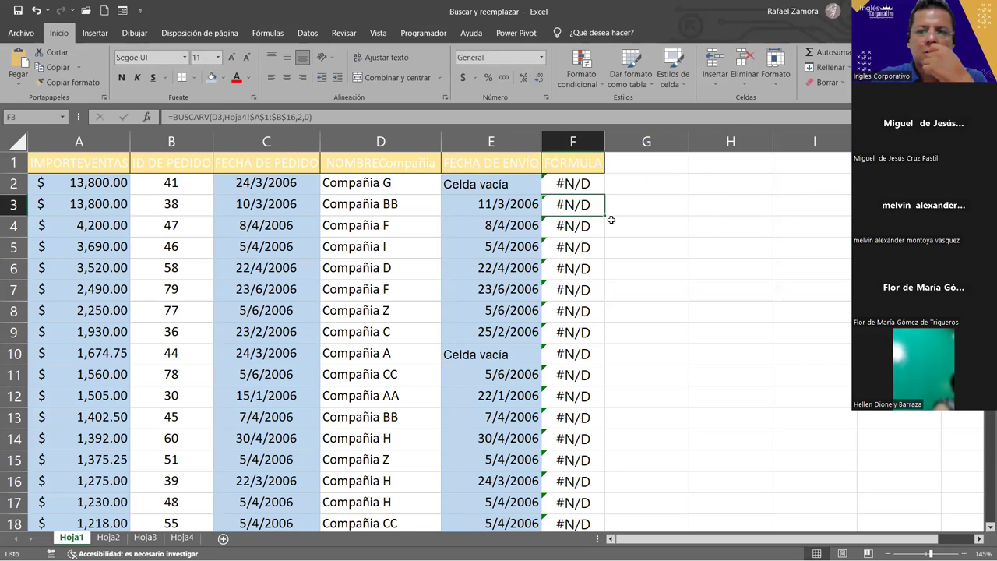
- Inspect the lookup range in F2's revised BUSCARV formula, then view Hoja4's NOMBREComp/LETRA table
{"action": "left_click", "coordinate": [603, 187]}
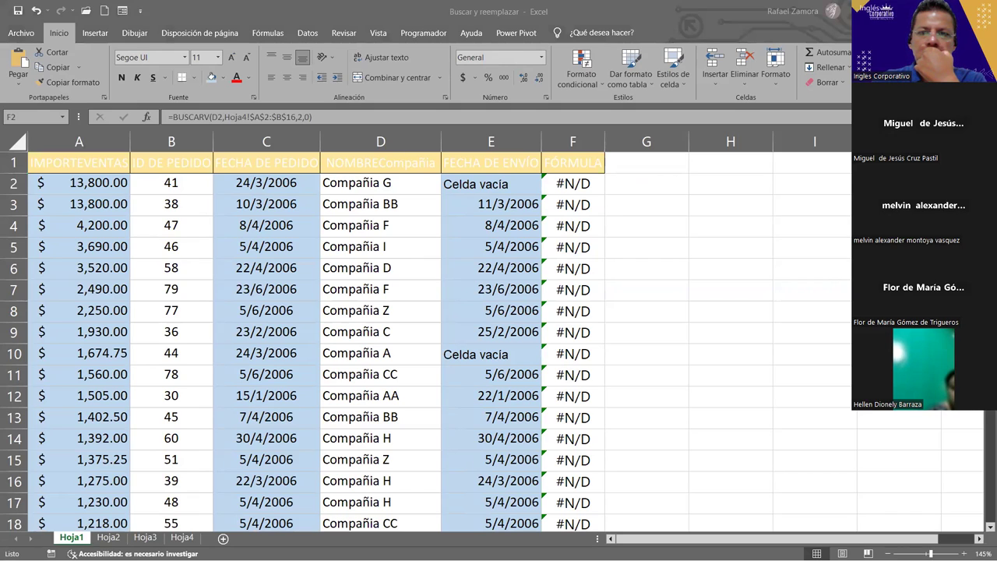
{"action": "double_click", "coordinate": [578, 185]}
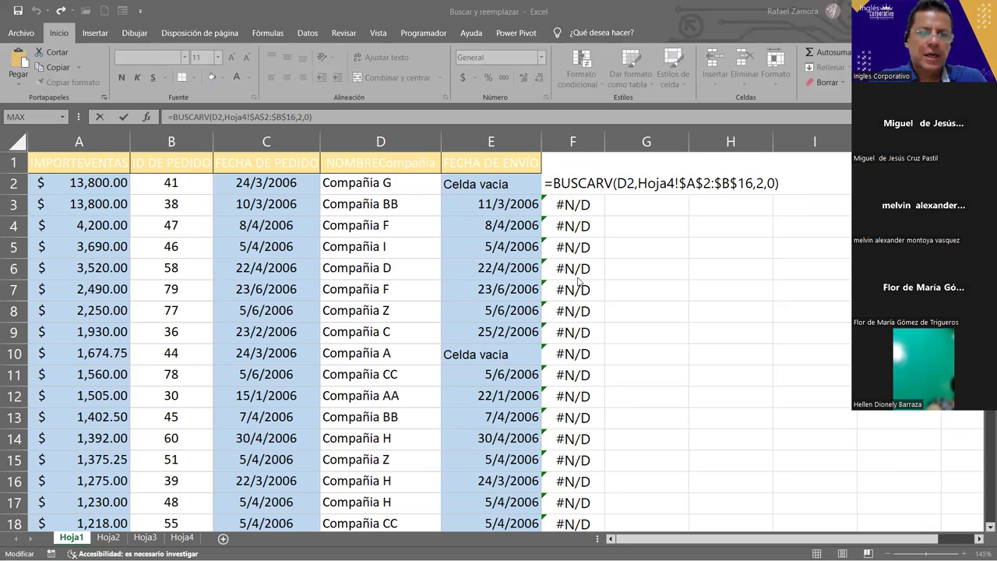
{"action": "left_click", "coordinate": [182, 538]}
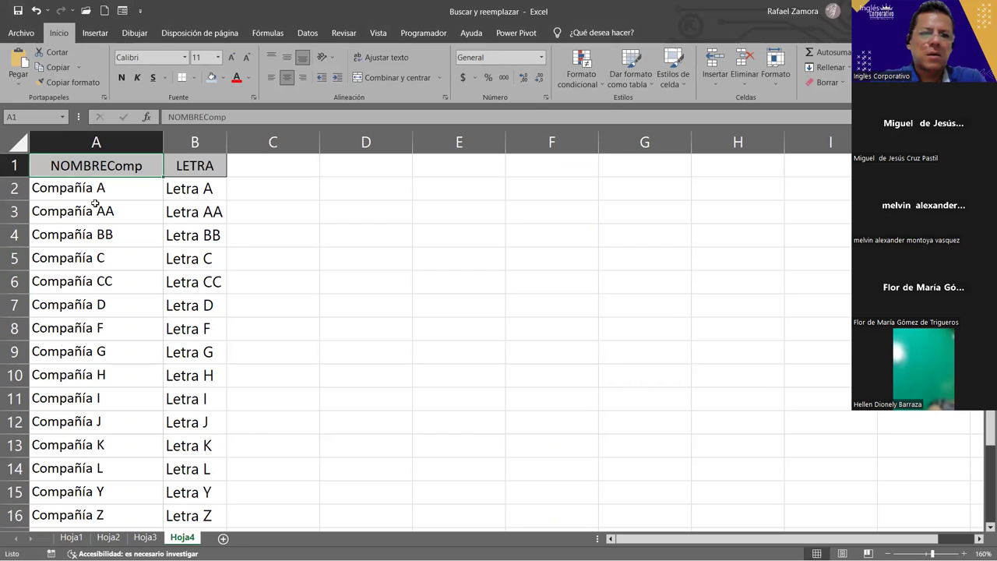
- Review F2's BUSCARV formula without changes and flip between Hoja1 and Hoja4 to compare
{"action": "left_click", "coordinate": [72, 537]}
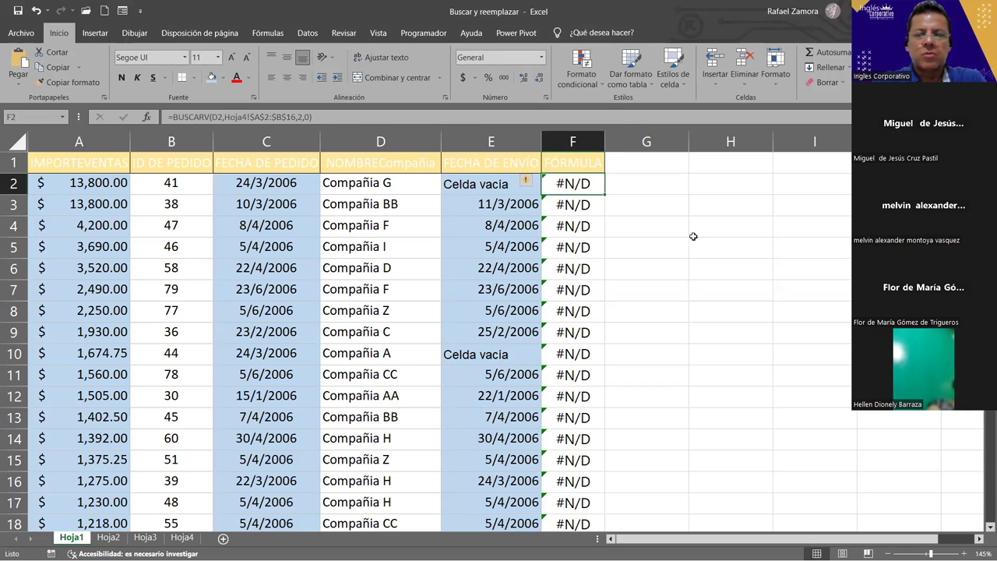
{"action": "double_click", "coordinate": [567, 187]}
{"action": "key", "text": "End"}
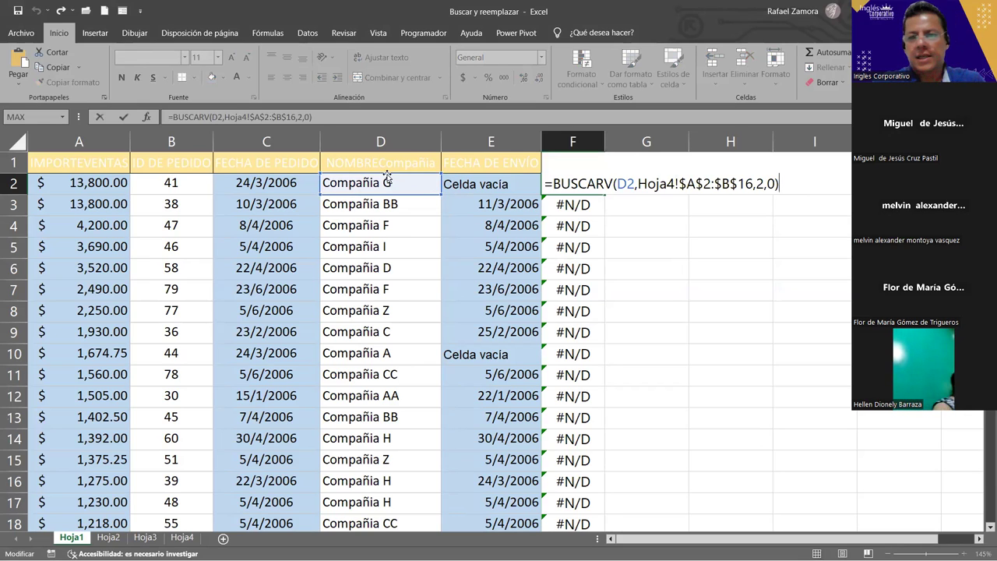
{"action": "key", "text": "Escape"}
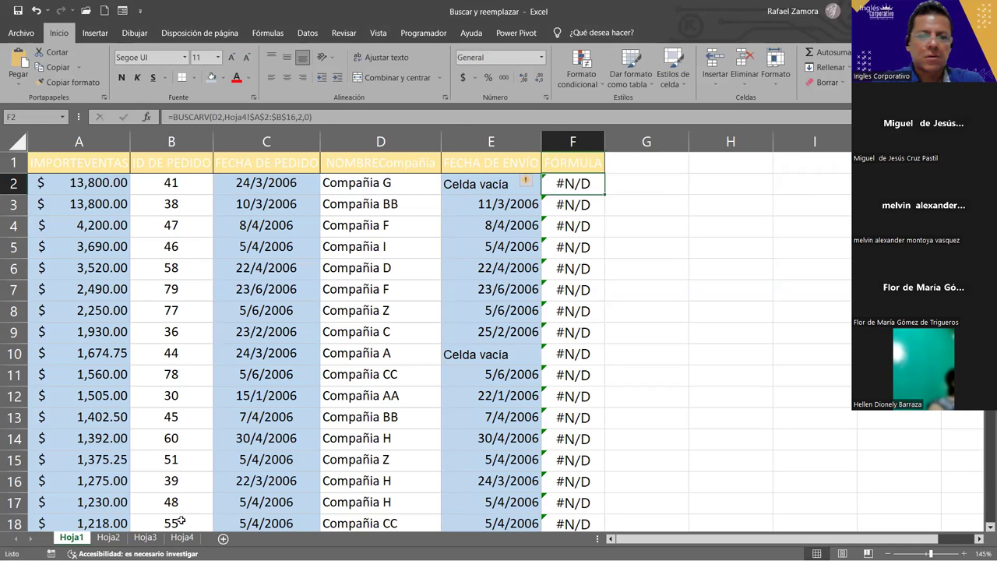
{"action": "left_click", "coordinate": [181, 538]}
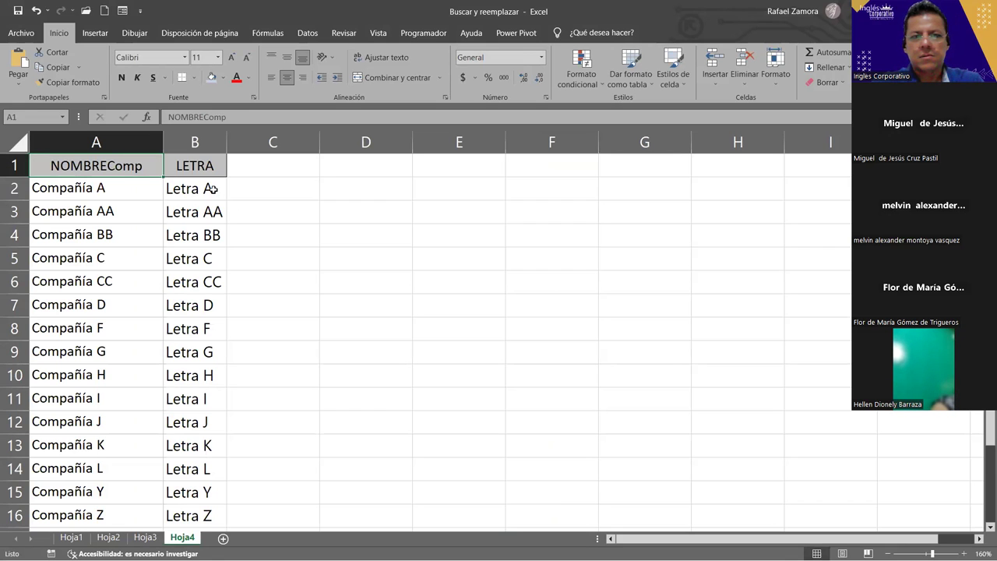
{"action": "left_click", "coordinate": [76, 537]}
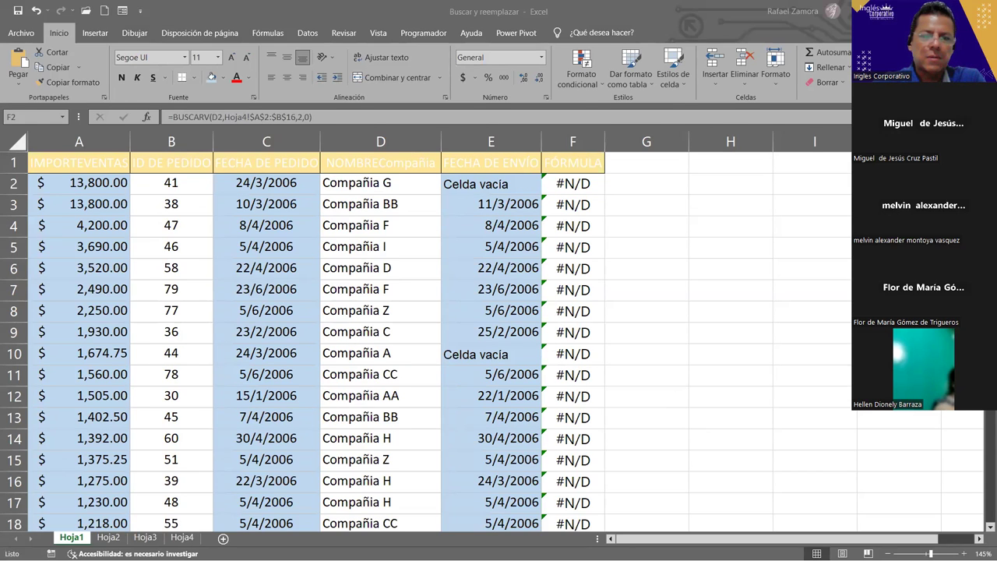
{"action": "left_click", "coordinate": [182, 538]}
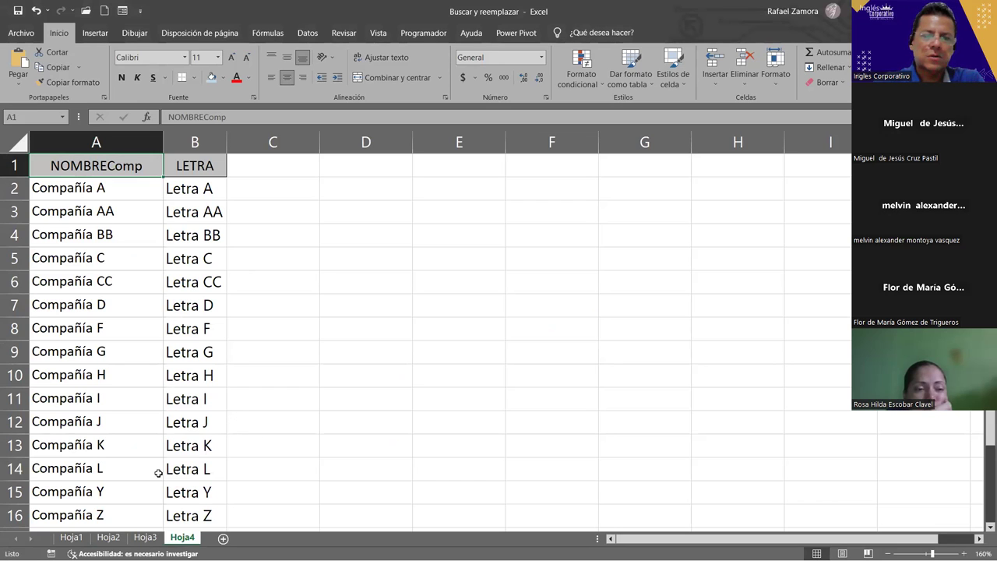
{"action": "left_click", "coordinate": [71, 537]}
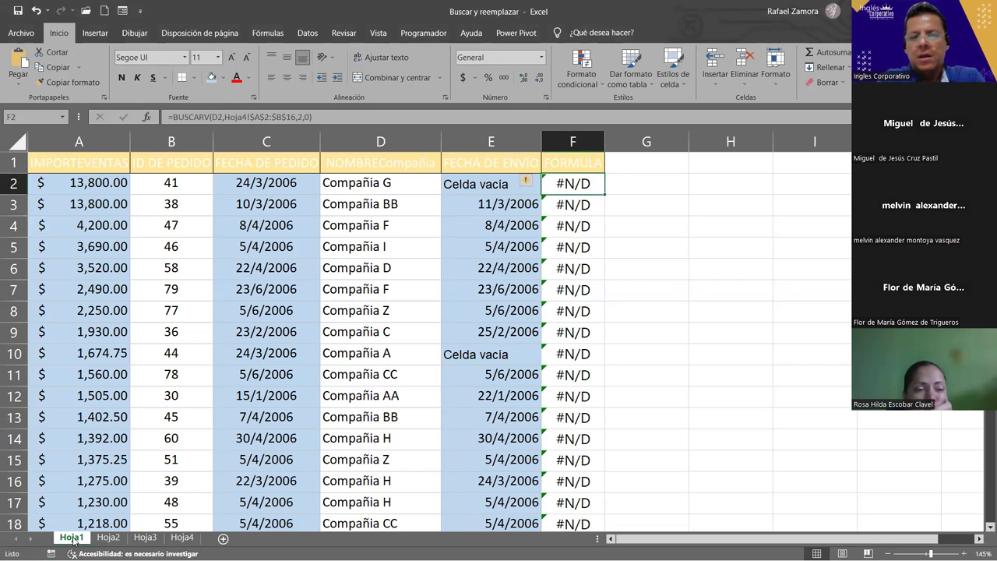
- Compare company names by selecting Hoja1 D2:D11 and Hoja4 A2:A13, then clear both selections
{"action": "left_click_drag", "start_coordinate": [389, 190], "coordinate": [390, 377]}
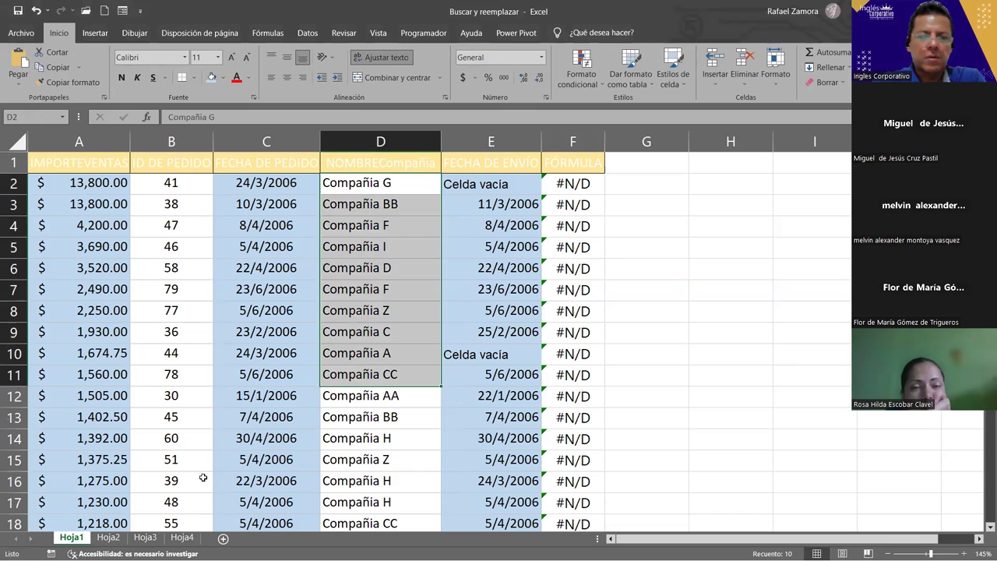
{"action": "left_click", "coordinate": [182, 538]}
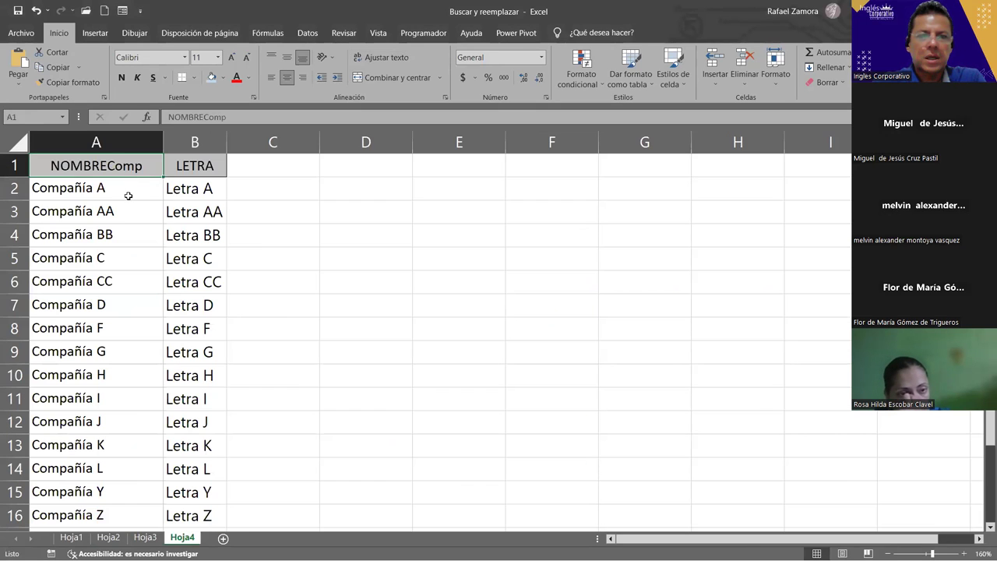
{"action": "left_click_drag", "start_coordinate": [127, 191], "coordinate": [117, 447]}
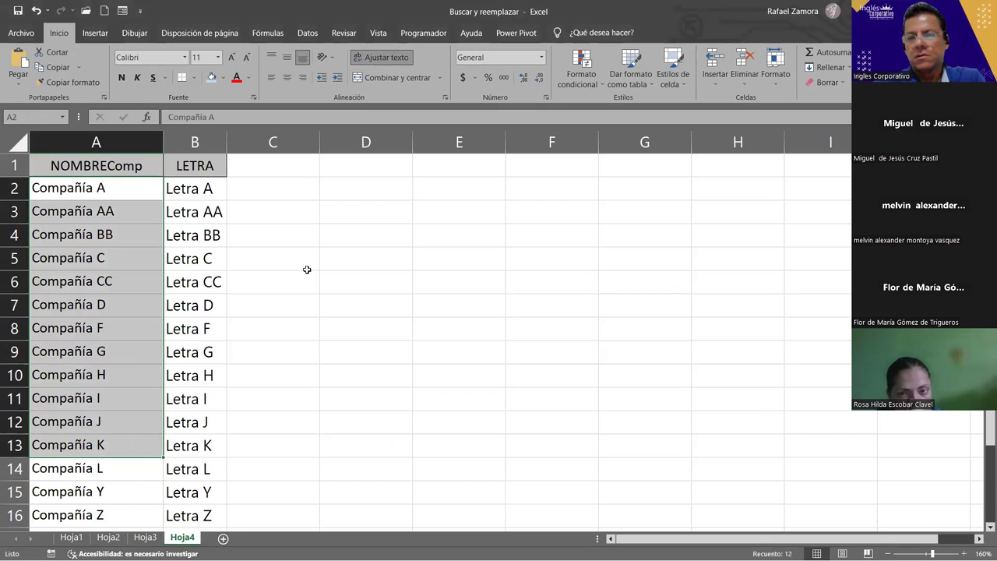
{"action": "left_click", "coordinate": [207, 311]}
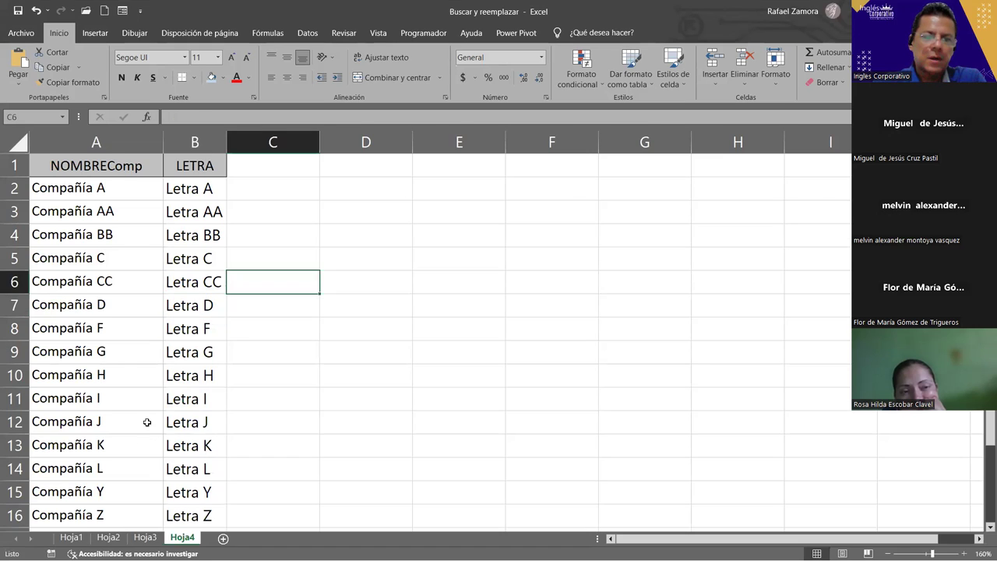
{"action": "left_click", "coordinate": [72, 537]}
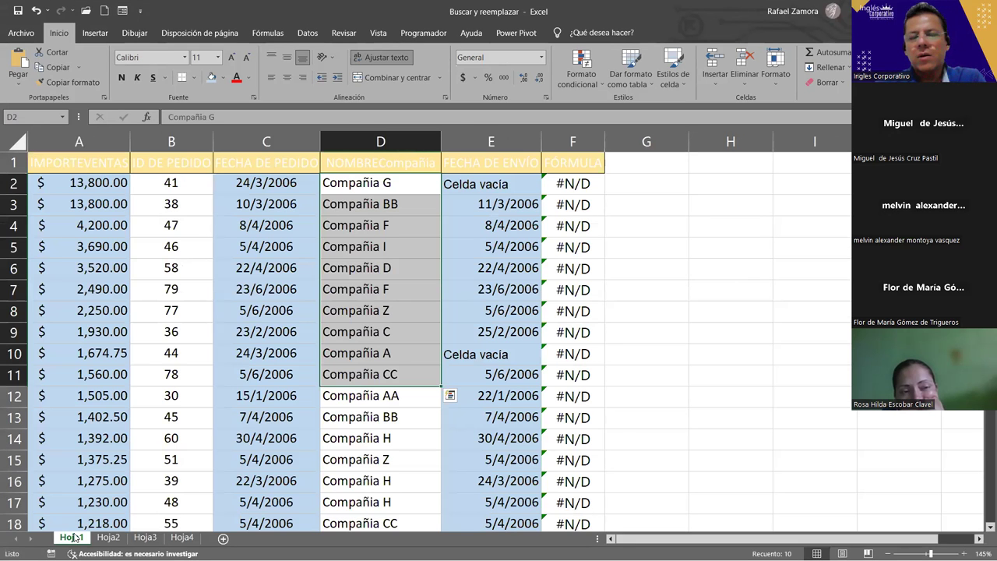
{"action": "left_click", "coordinate": [669, 296]}
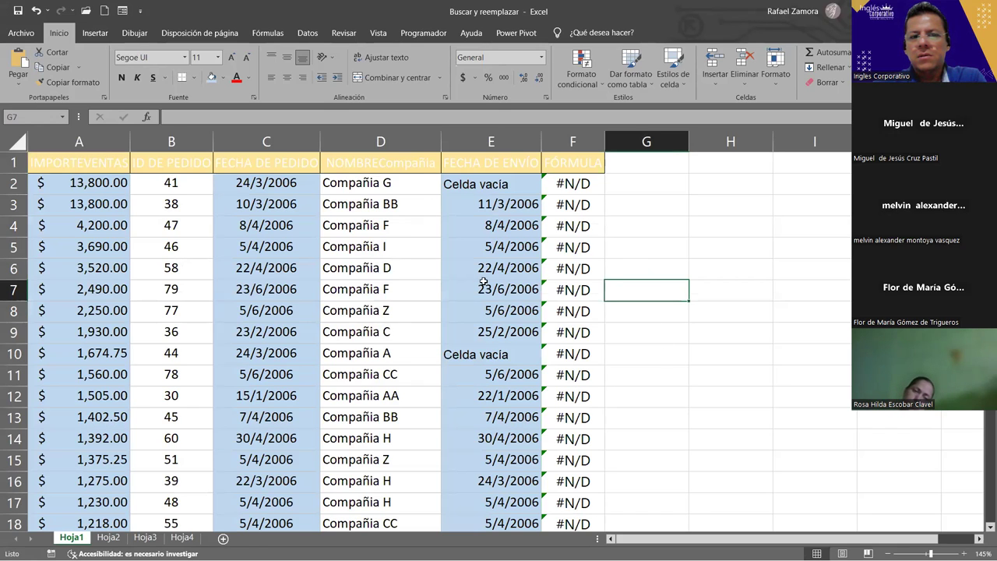
- Inspect the company names in Hoja1 cells D2 through D5
{"action": "scroll", "coordinate": [483, 282], "scroll_direction": "up", "scroll_amount": 1, "text": "ctrl"}
{"action": "scroll", "coordinate": [530, 284], "scroll_direction": "up", "scroll_amount": 1, "text": "ctrl"}
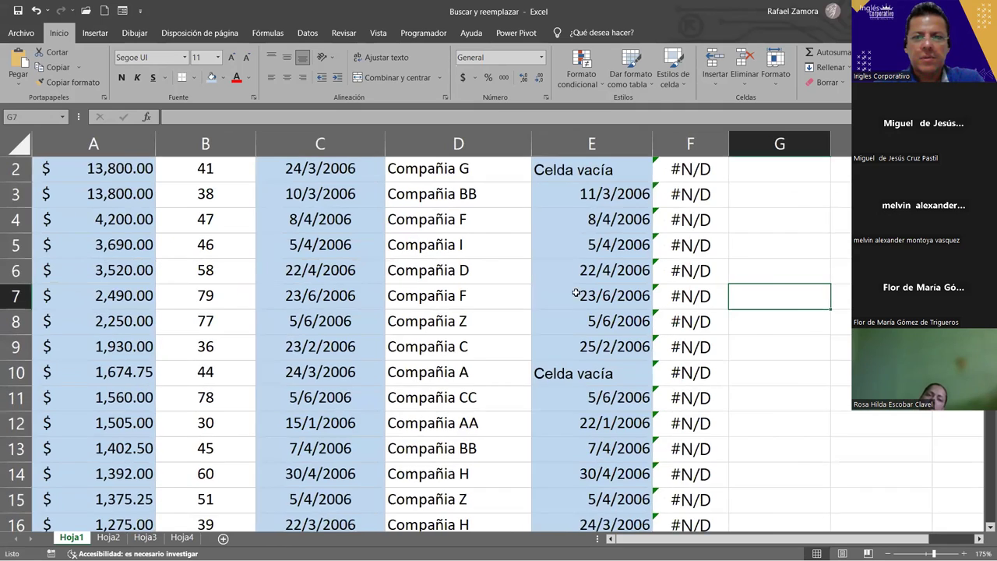
{"action": "scroll", "coordinate": [575, 295], "scroll_direction": "up", "scroll_amount": 2, "text": "ctrl"}
{"action": "left_click", "coordinate": [555, 200]}
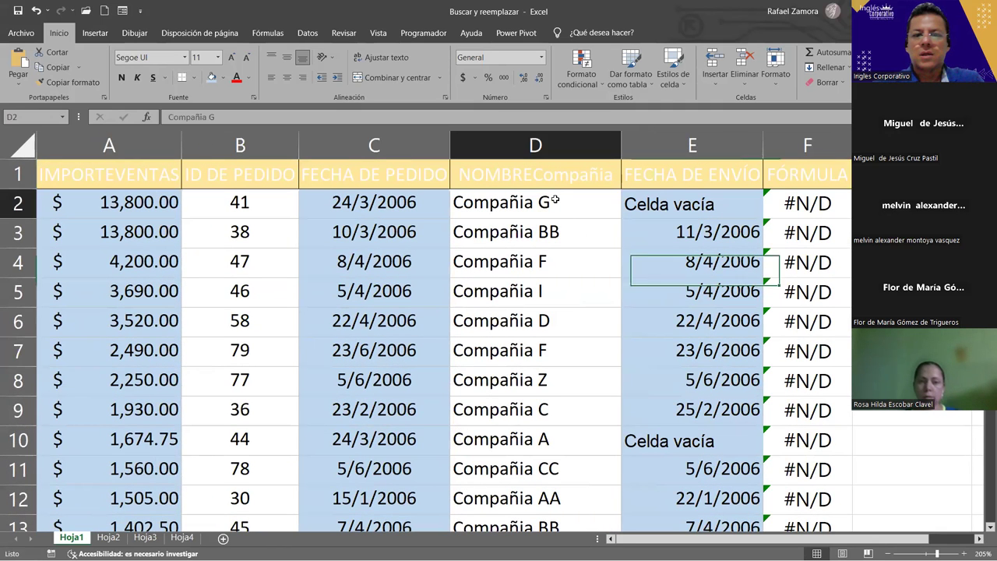
{"action": "left_click", "coordinate": [569, 238]}
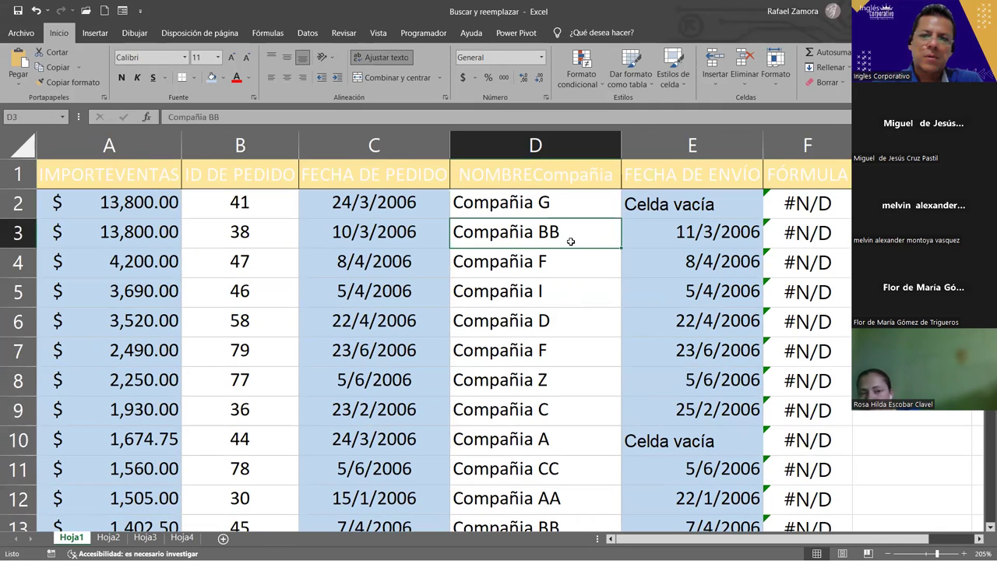
{"action": "left_click", "coordinate": [537, 267]}
{"action": "left_click", "coordinate": [564, 293]}
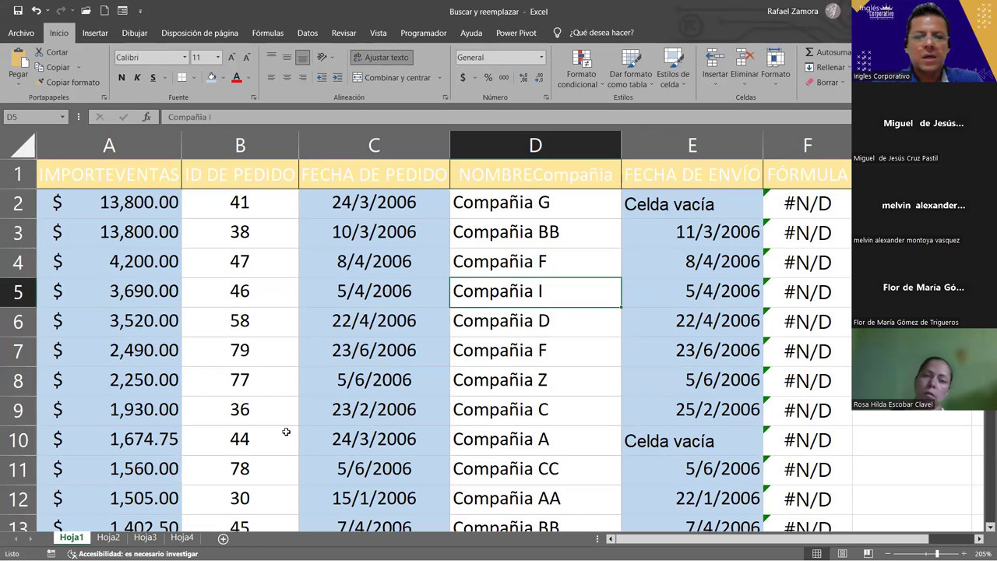
- Compare Hoja4's company-to-letter list against Hoja1's sales table, ending on Hoja1
{"action": "left_click", "coordinate": [184, 537]}
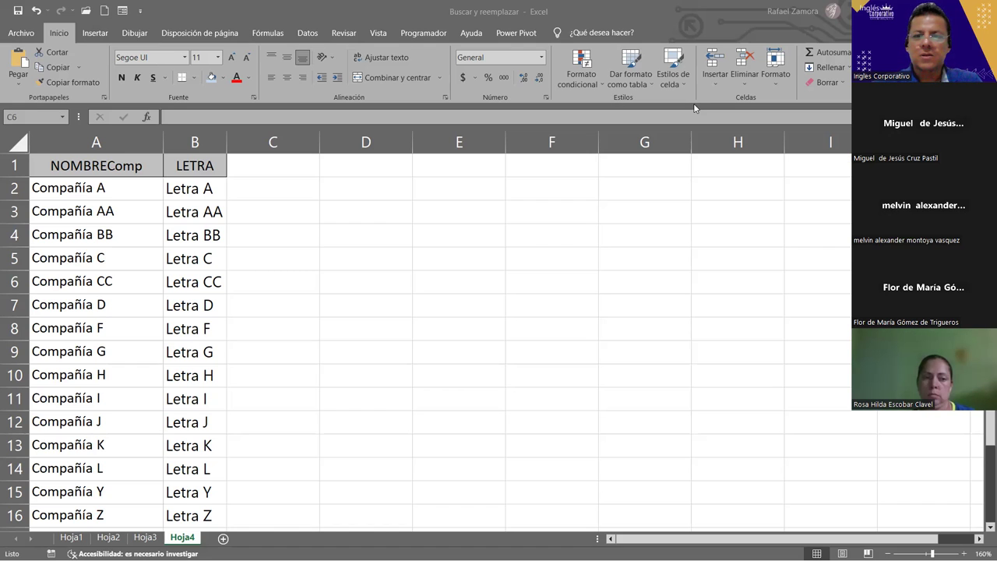
{"action": "left_click", "coordinate": [68, 537]}
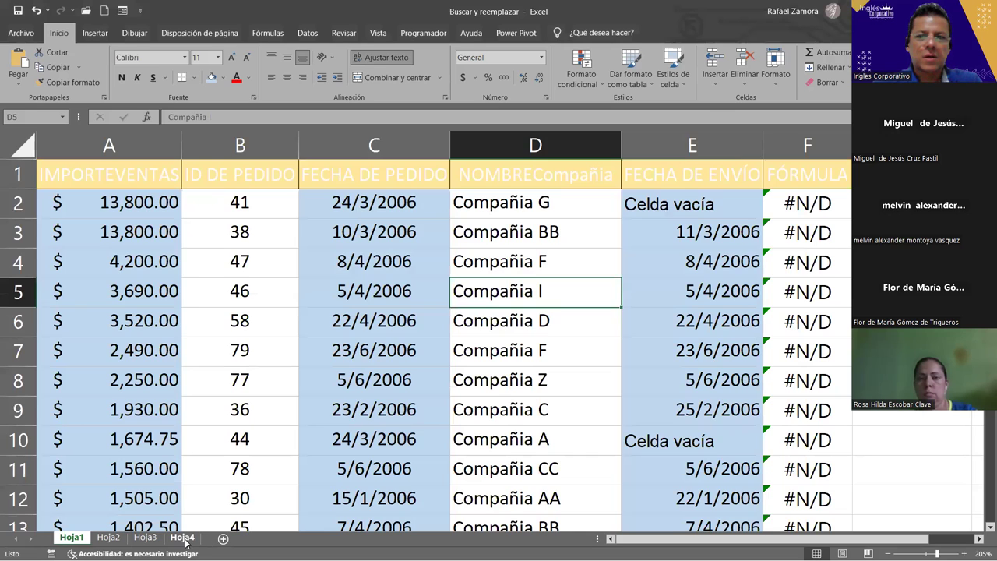
{"action": "left_click", "coordinate": [184, 537]}
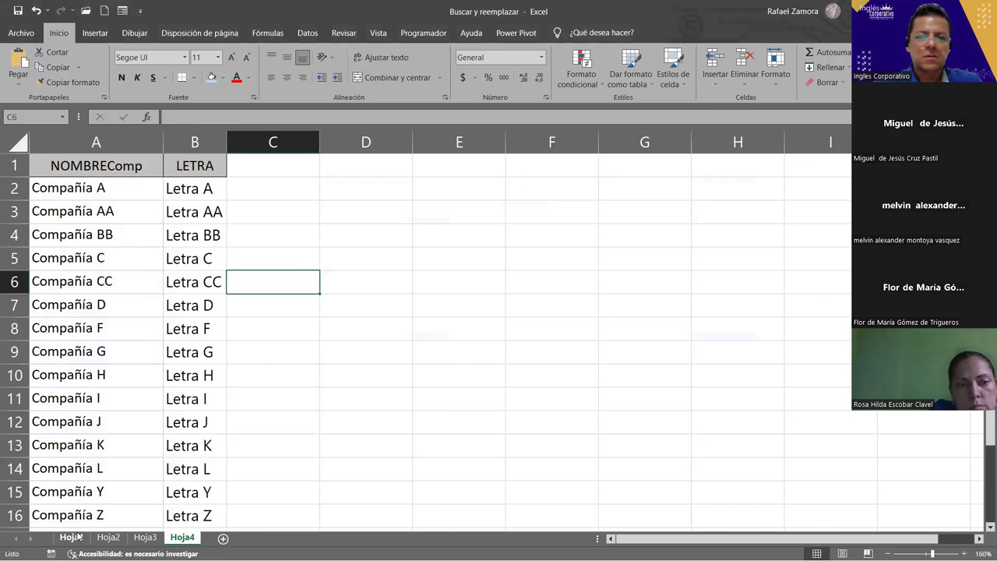
{"action": "left_click", "coordinate": [78, 535]}
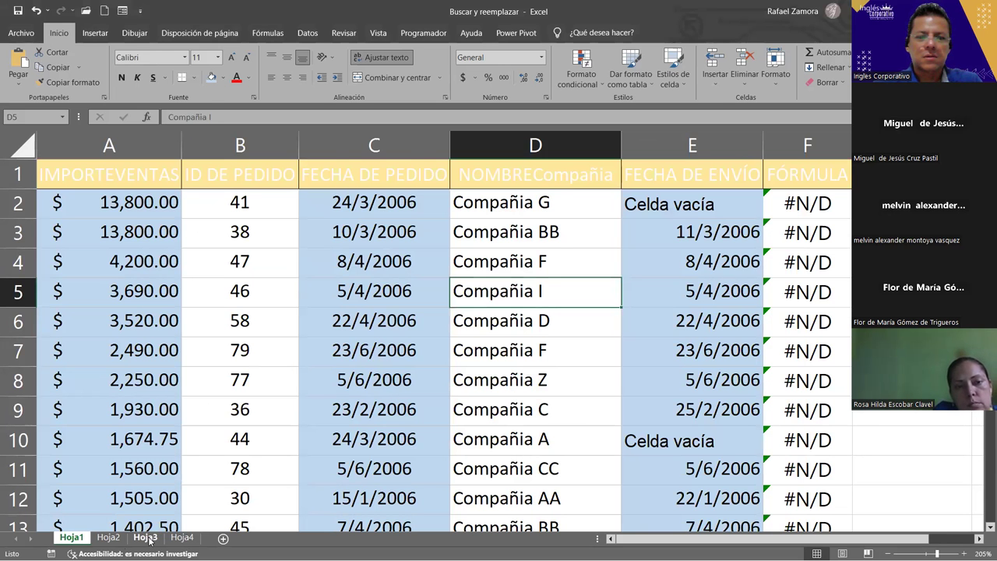
{"action": "left_click", "coordinate": [148, 538]}
{"action": "left_click", "coordinate": [175, 537]}
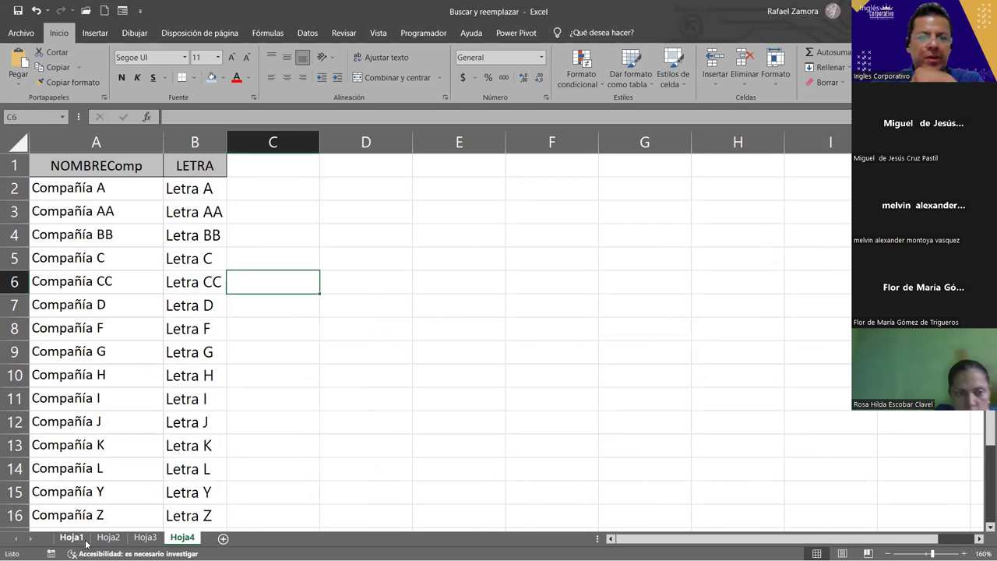
{"action": "left_click", "coordinate": [81, 538]}
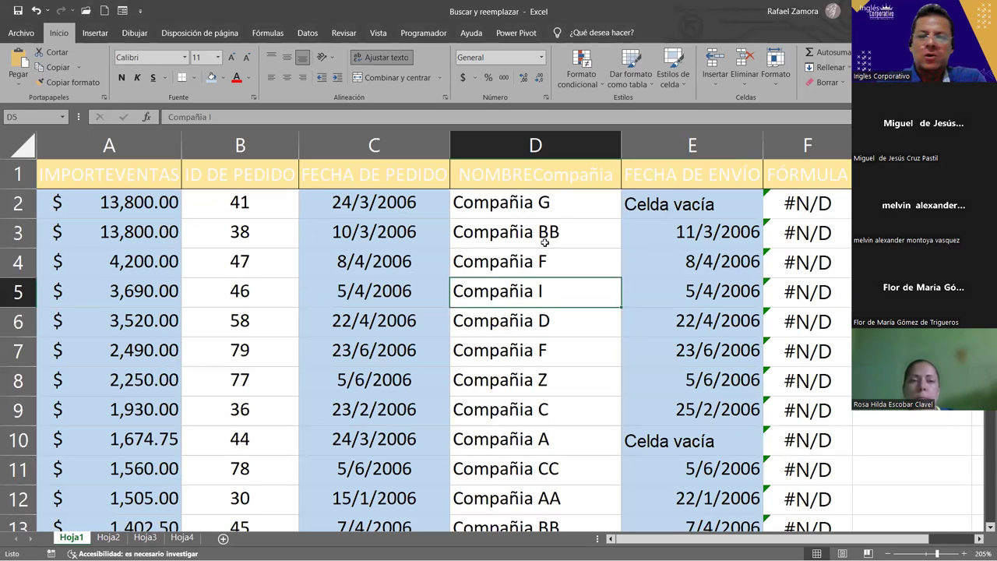
{"action": "double_click", "coordinate": [792, 199]}
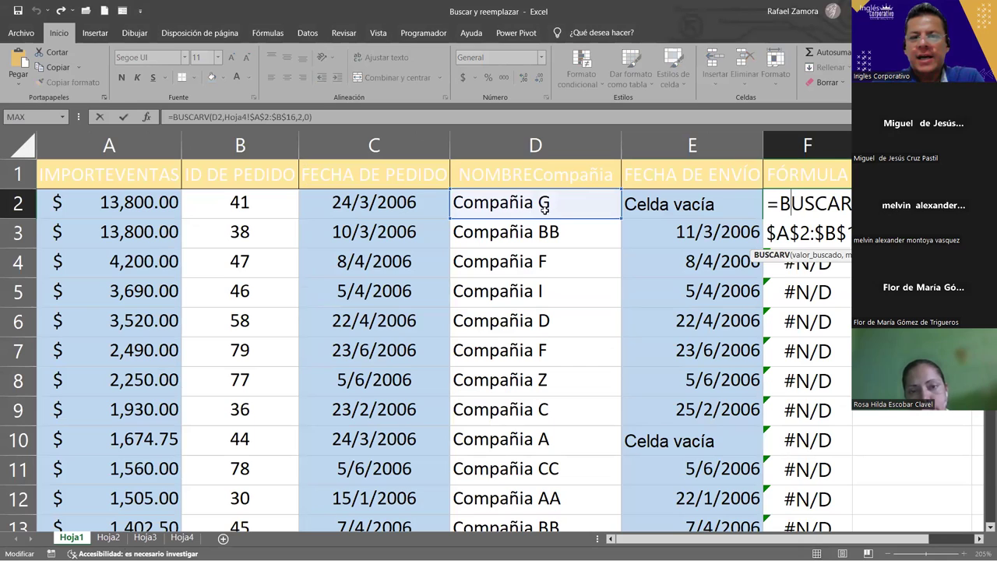
{"action": "left_click_drag", "start_coordinate": [560, 224], "coordinate": [553, 222]}
{"action": "key", "text": "Escape"}
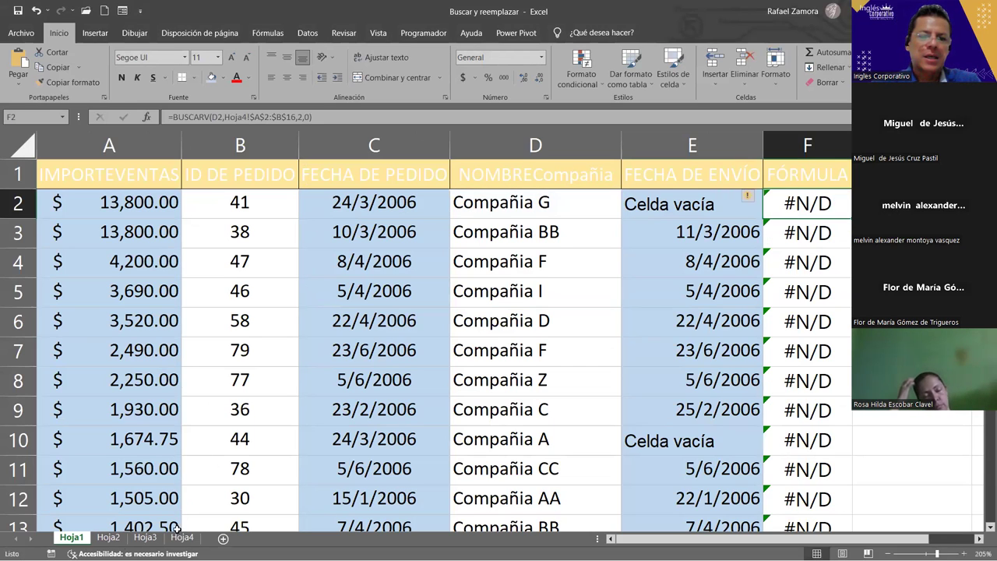
{"action": "left_click", "coordinate": [182, 537]}
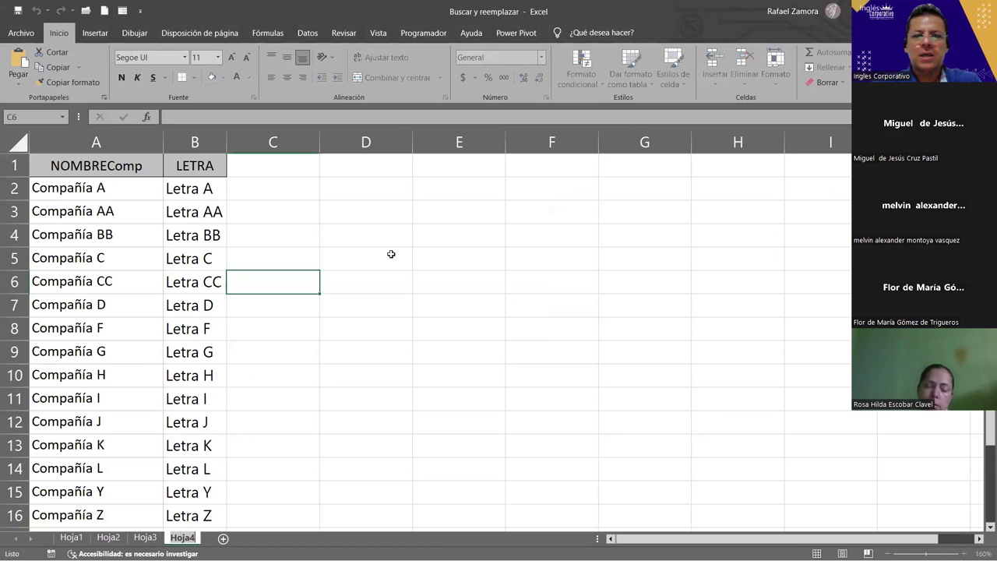
{"action": "left_click", "coordinate": [352, 221]}
{"action": "left_click", "coordinate": [71, 538]}
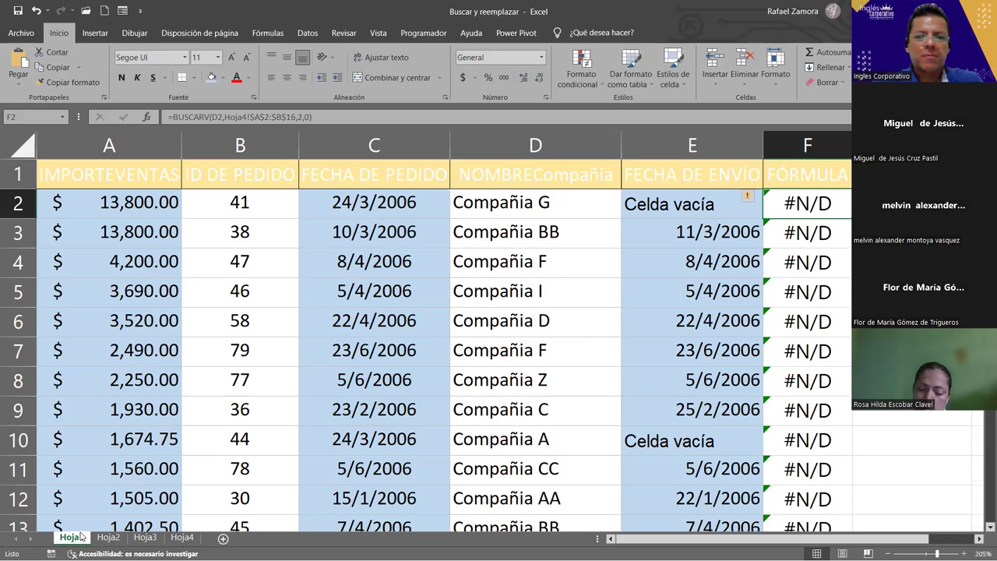
{"action": "left_click_drag", "start_coordinate": [522, 201], "coordinate": [530, 409]}
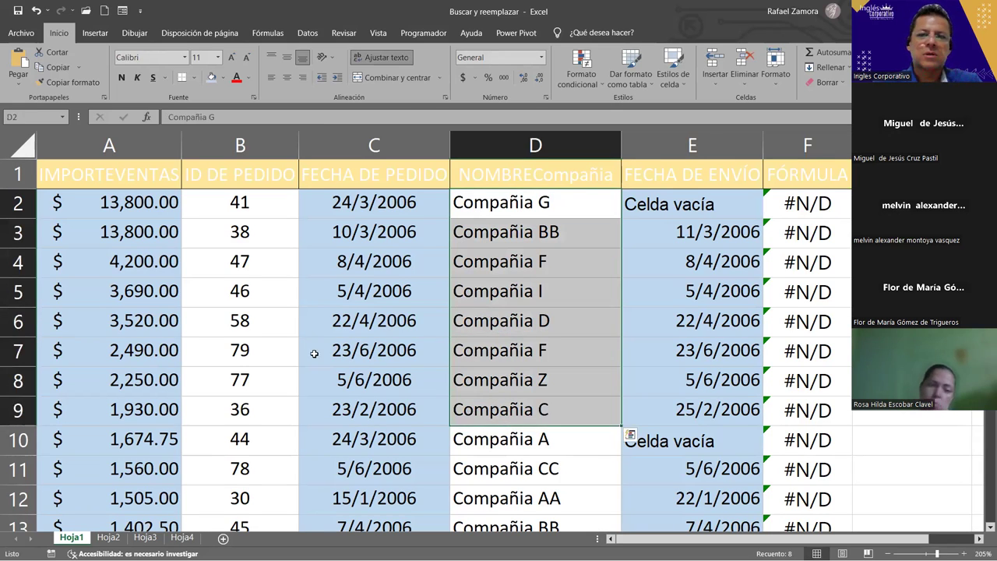
{"action": "left_click", "coordinate": [183, 538]}
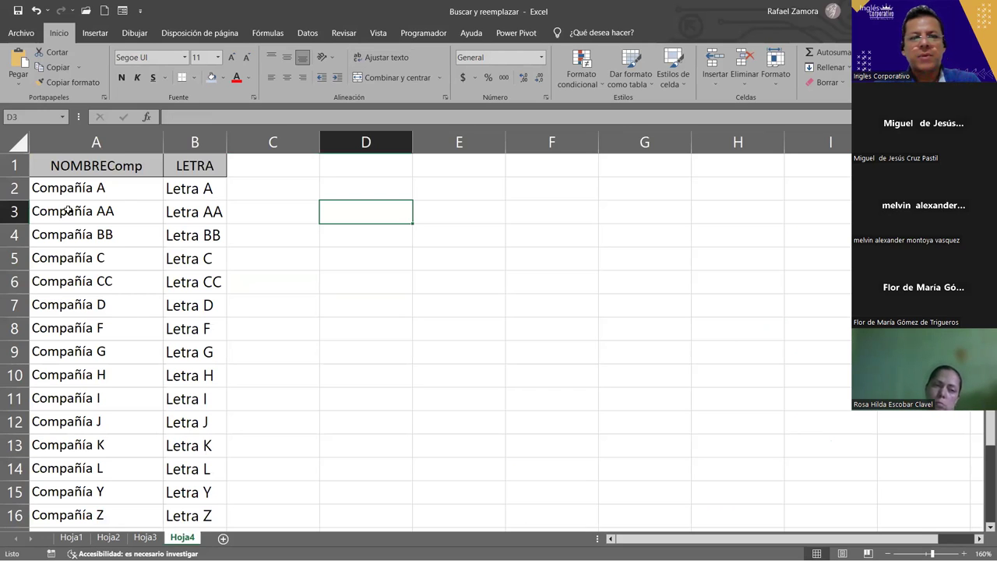
{"action": "left_click", "coordinate": [96, 191]}
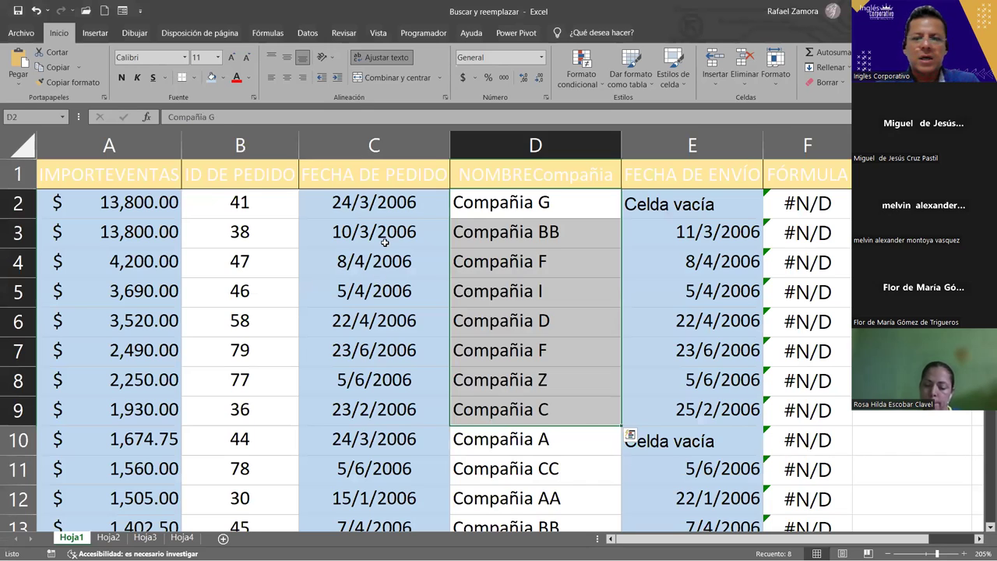
{"action": "left_click", "coordinate": [384, 243]}
{"action": "scroll", "coordinate": [384, 243], "scroll_direction": "down", "scroll_amount": 4, "text": "ctrl"}
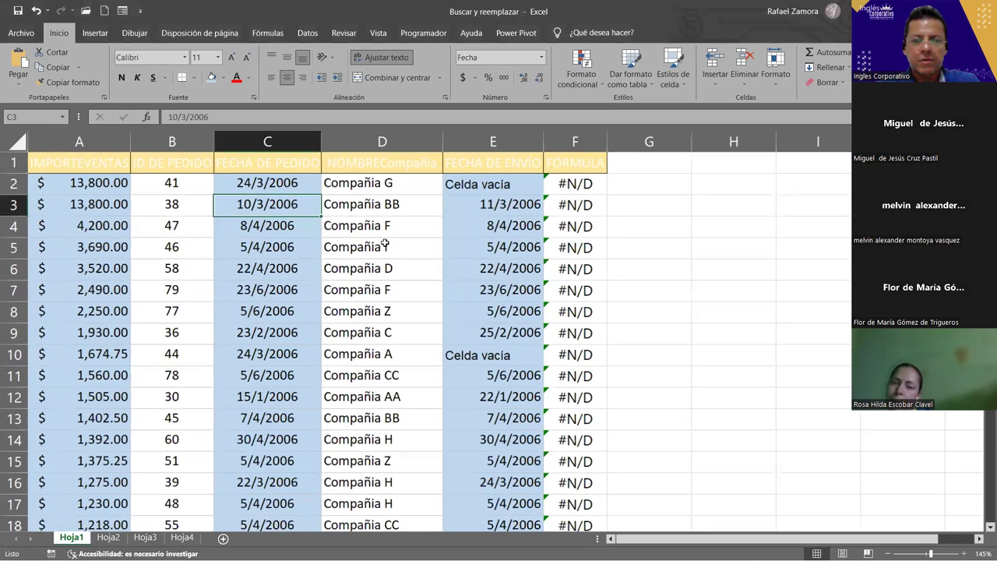
- Replace all 79 'Compañia' entries on Hoja1 with 'Compañía', so column F returns Letra values
{"action": "key", "text": "ctrl+b"}
{"action": "left_click", "coordinate": [363, 308]}
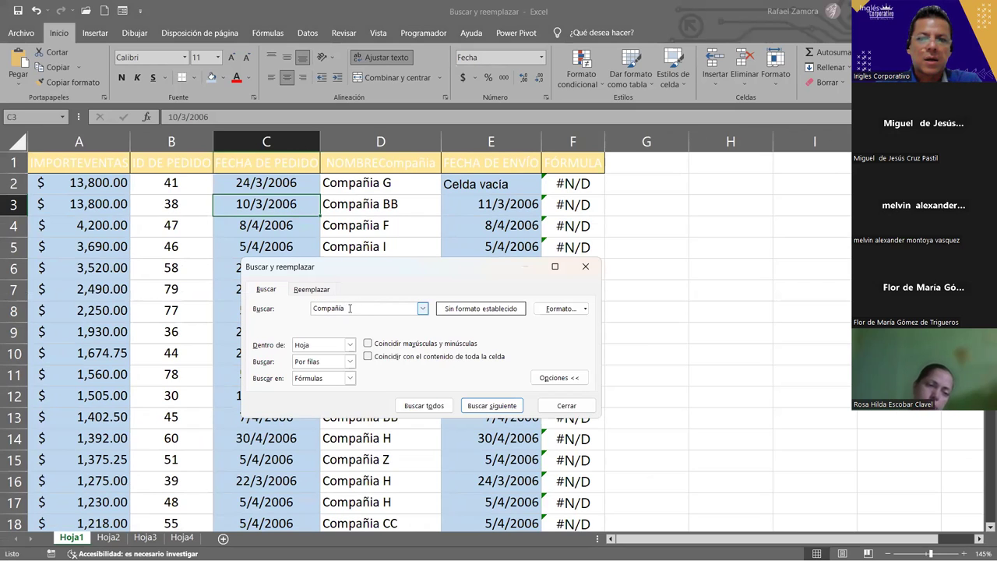
{"action": "left_click", "coordinate": [322, 289]}
{"action": "key", "text": "End"}
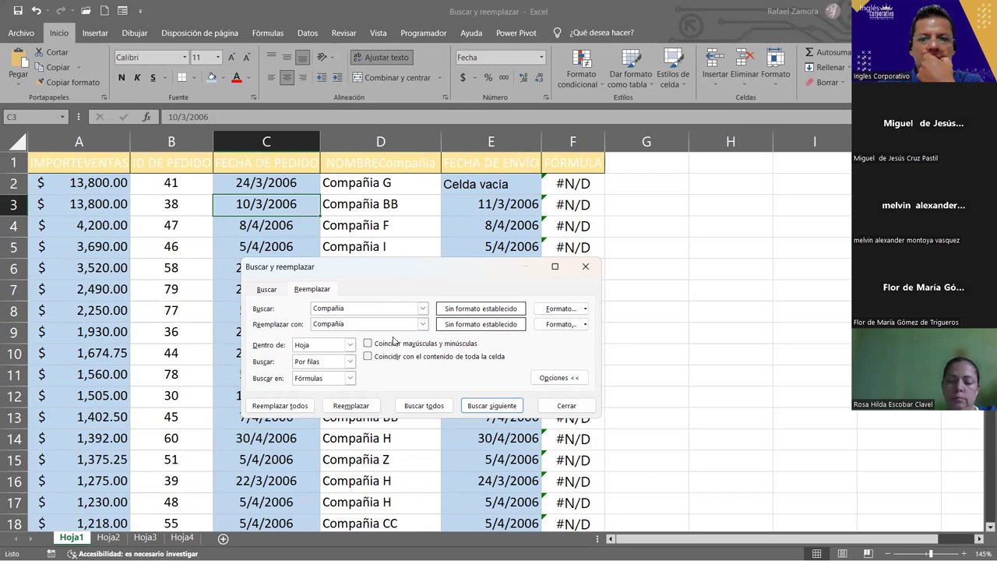
{"action": "left_click", "coordinate": [421, 406]}
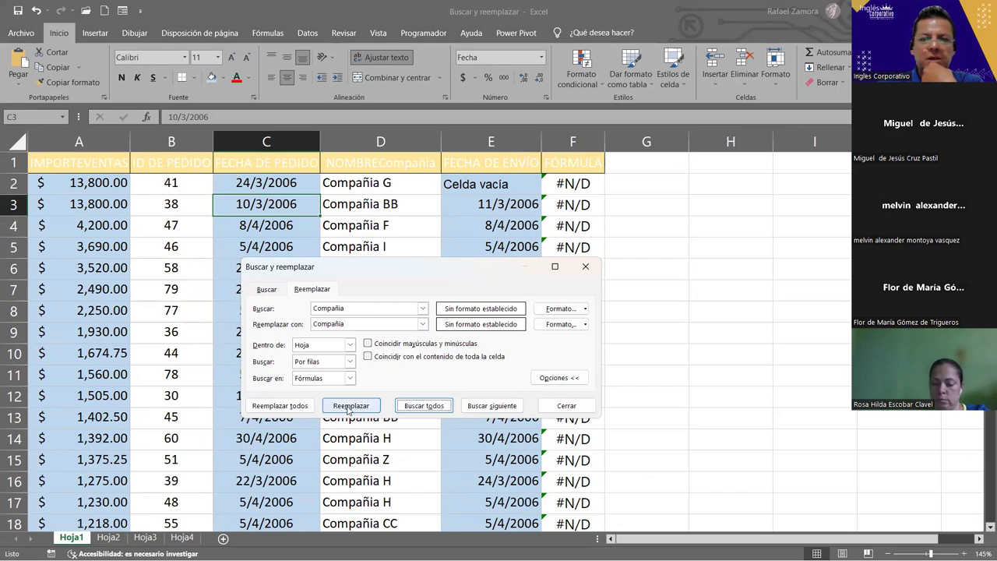
{"action": "left_click", "coordinate": [288, 411]}
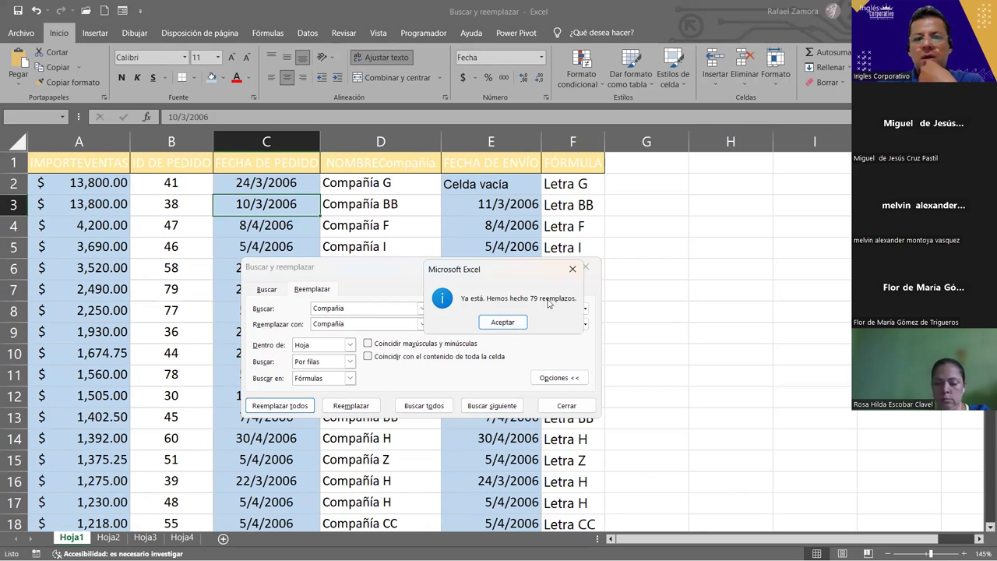
{"action": "left_click", "coordinate": [503, 322]}
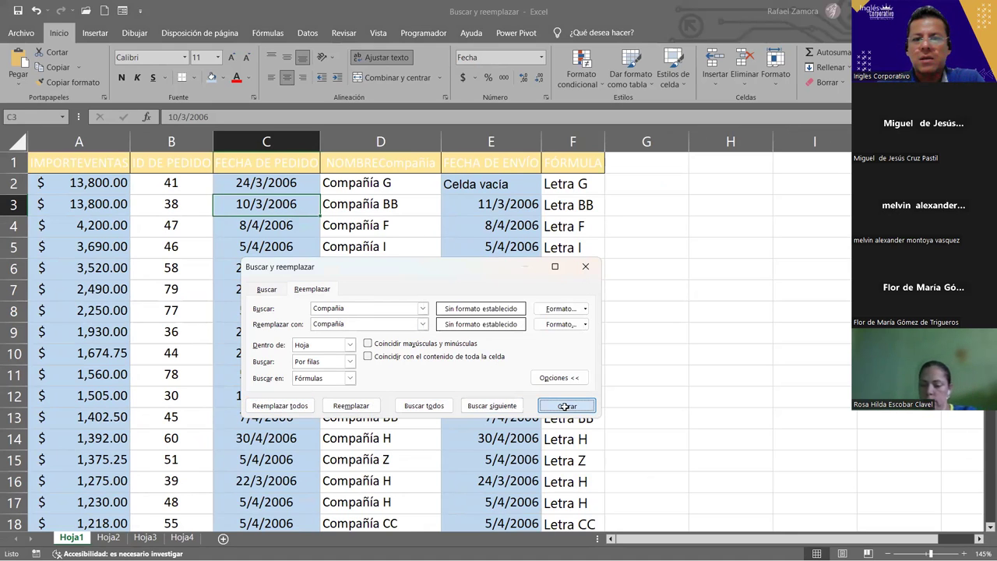
{"action": "left_click", "coordinate": [566, 405]}
- Autofit column F, then compare company names D2:D5 with the Hoja4 lookup list
{"action": "double_click", "coordinate": [605, 141]}
{"action": "left_click_drag", "start_coordinate": [386, 187], "coordinate": [380, 246]}
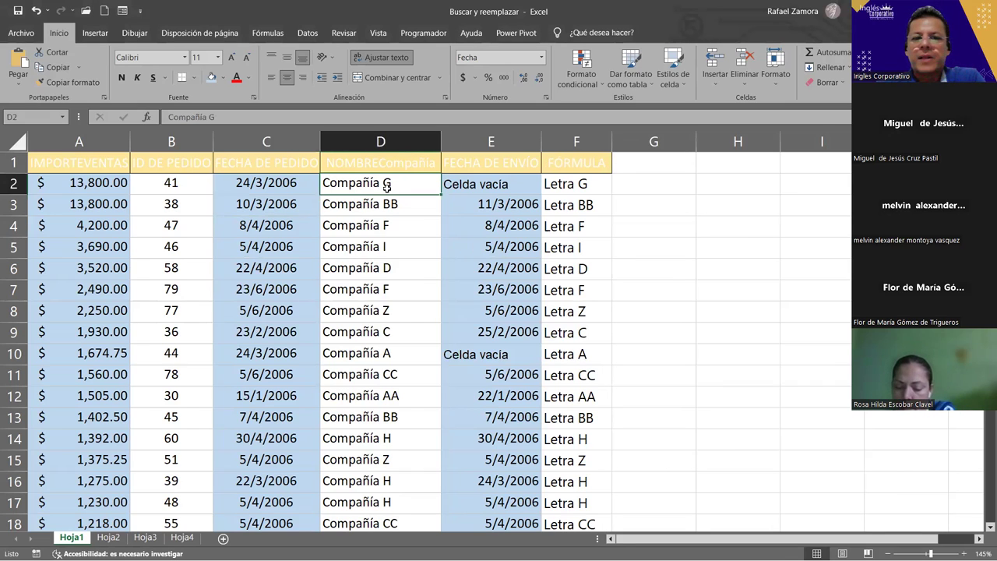
{"action": "left_click", "coordinate": [182, 537]}
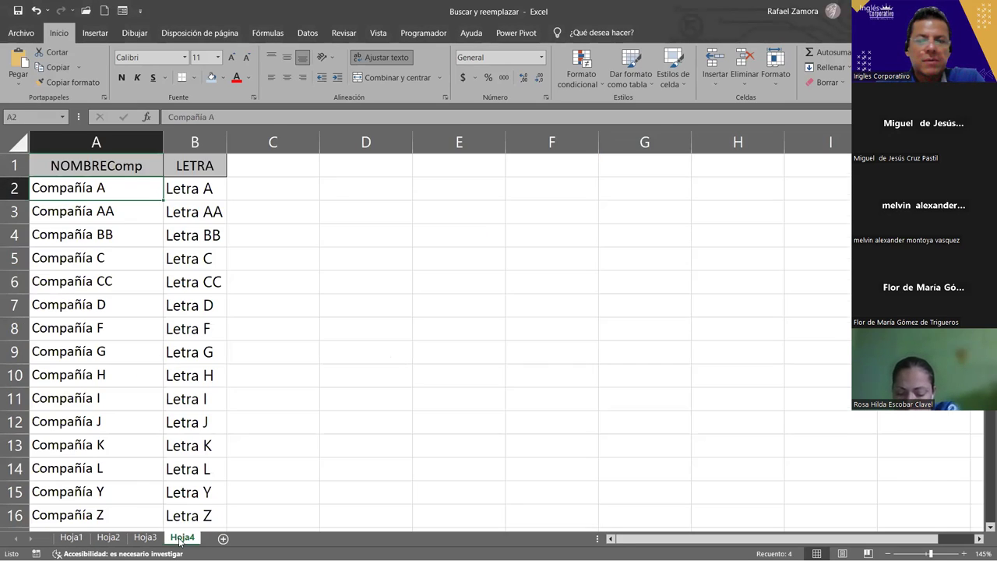
{"action": "left_click", "coordinate": [71, 537]}
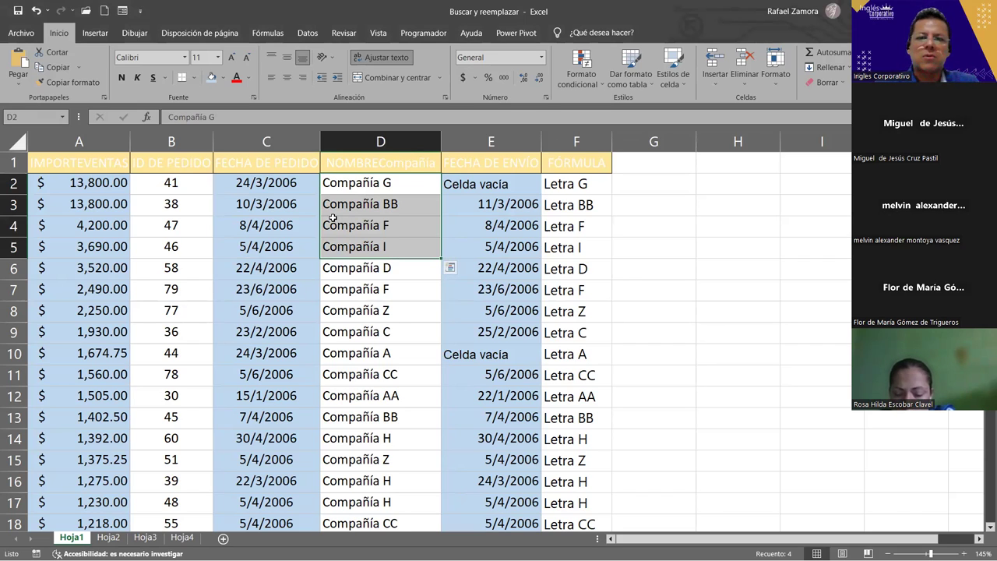
- Inspect F3's BUSCARV formula, confirm it returns Letra BB, then select E5
{"action": "double_click", "coordinate": [562, 204]}
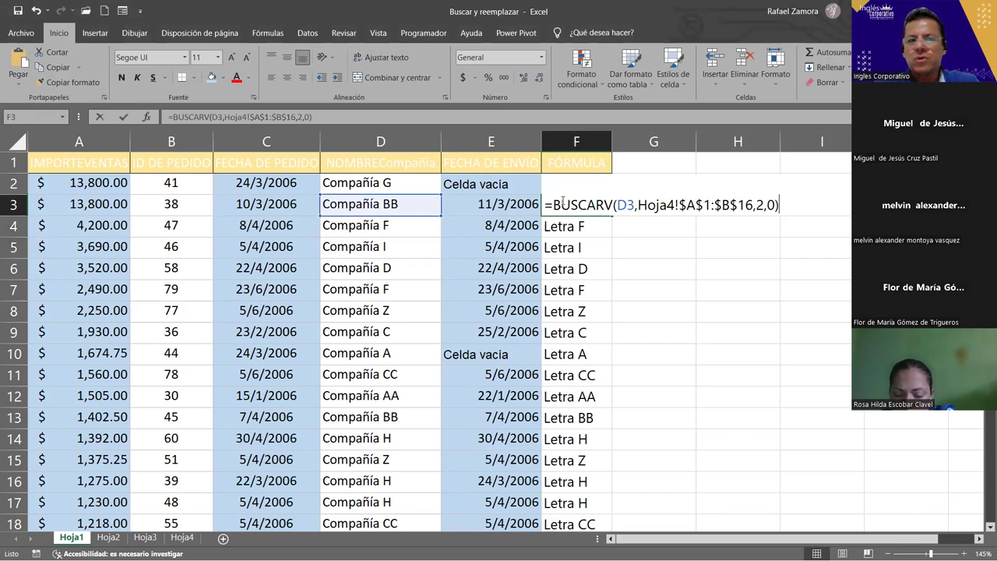
{"action": "key", "text": "Escape"}
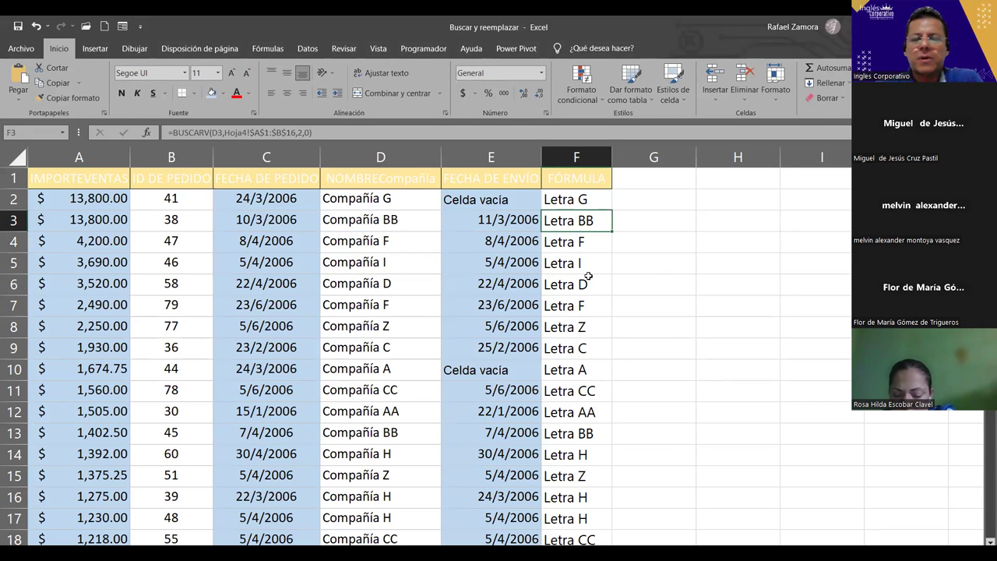
{"action": "left_click", "coordinate": [507, 265]}
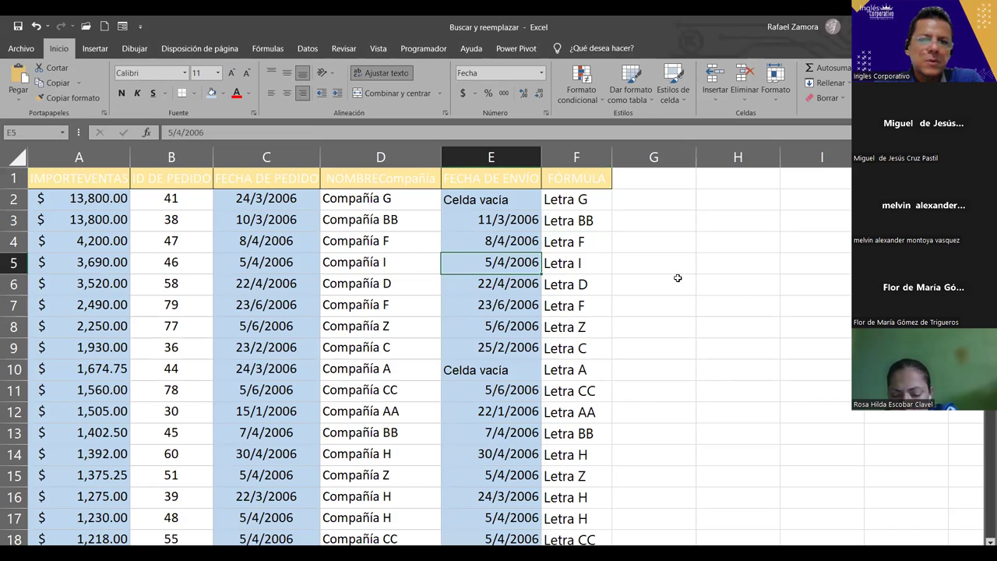
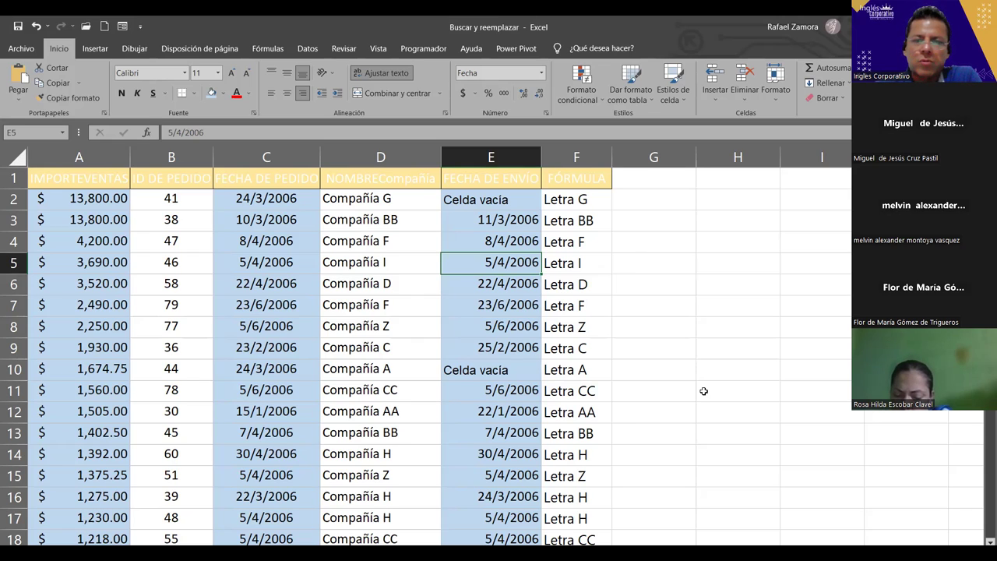
{"action": "left_click", "coordinate": [672, 394]}
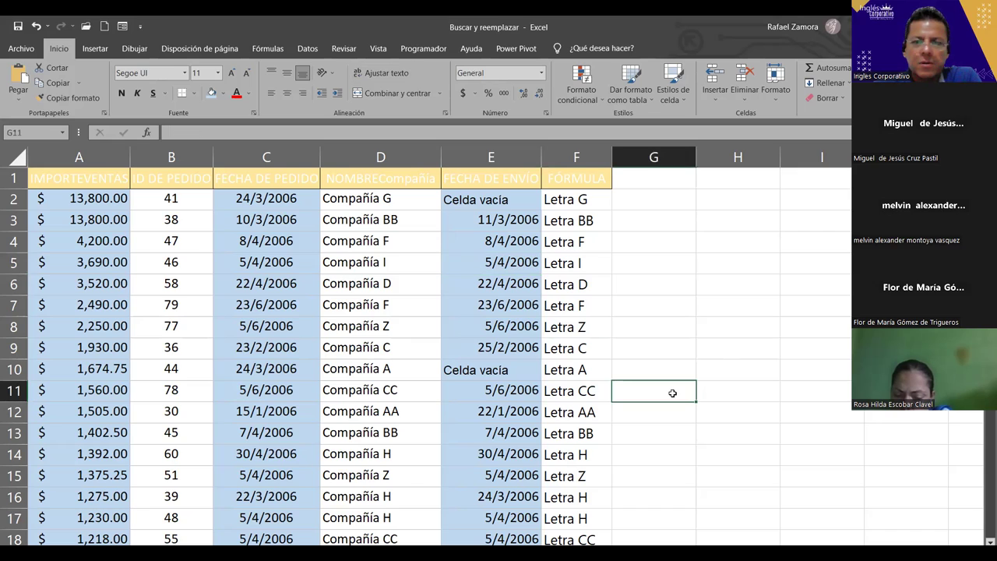